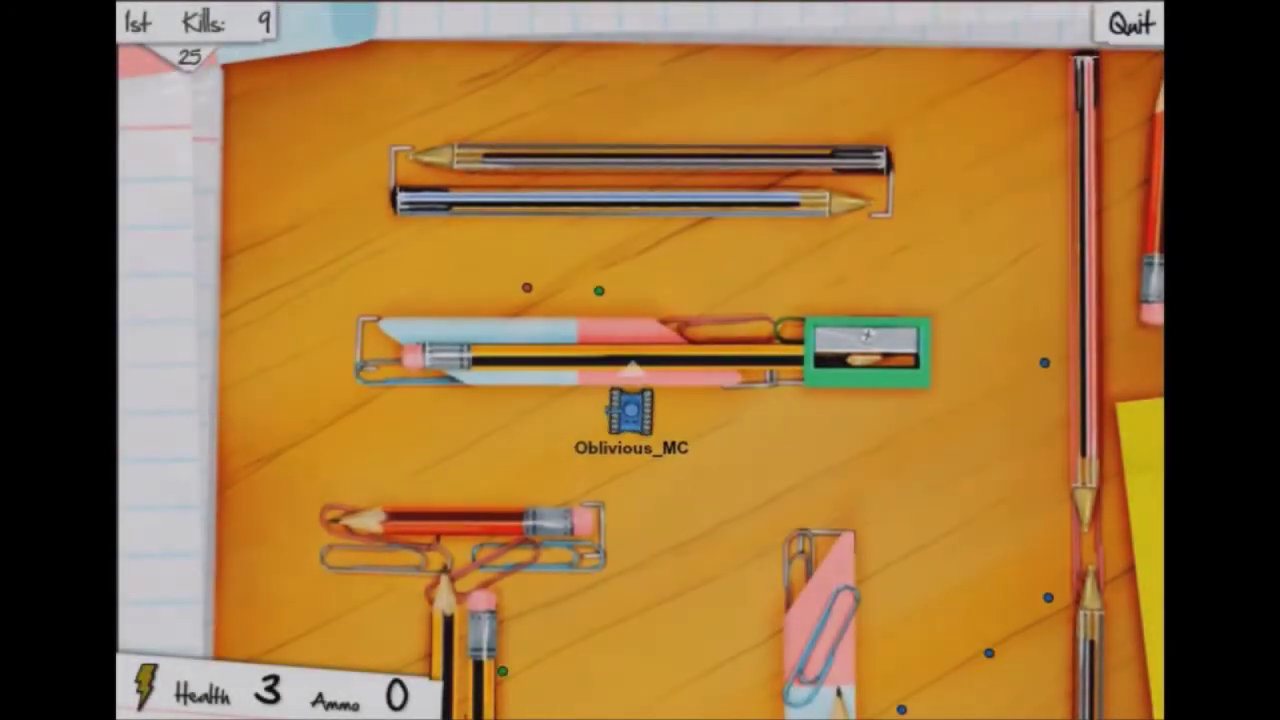
- Collect ammo on the left, then drive along the bottom and shoot BATNER
key("Left")
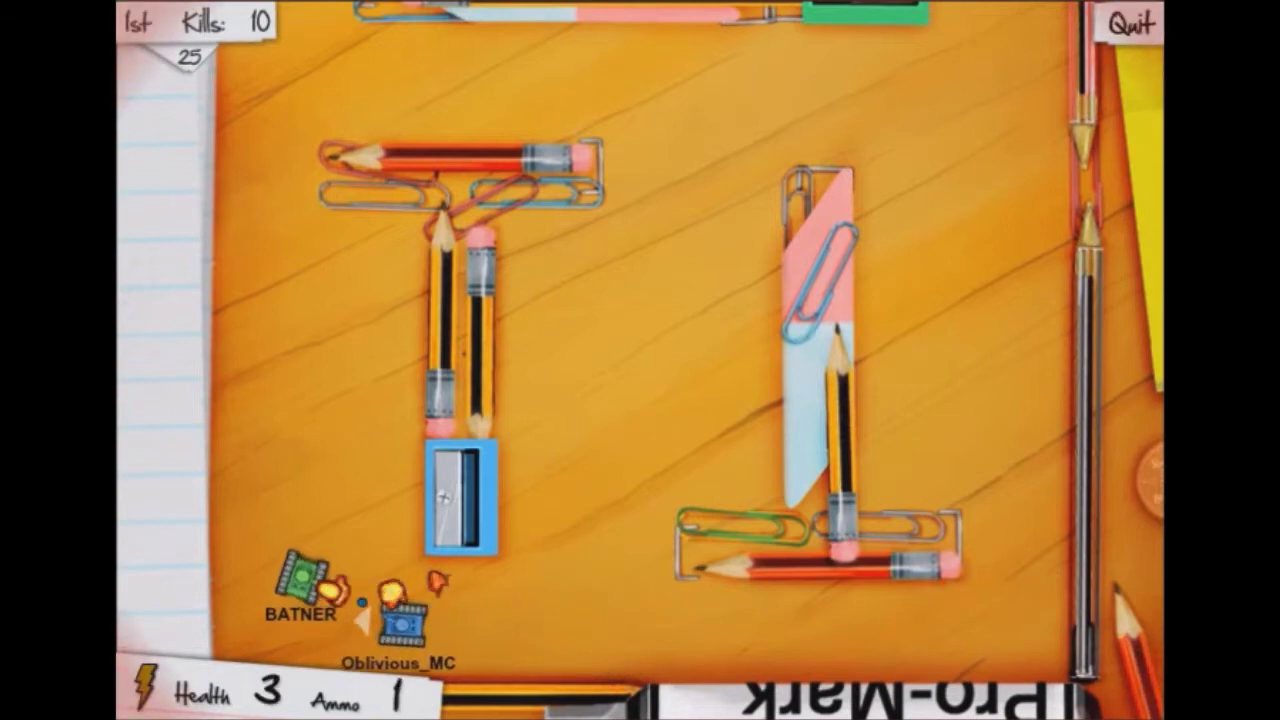
key("Left")
key("space")
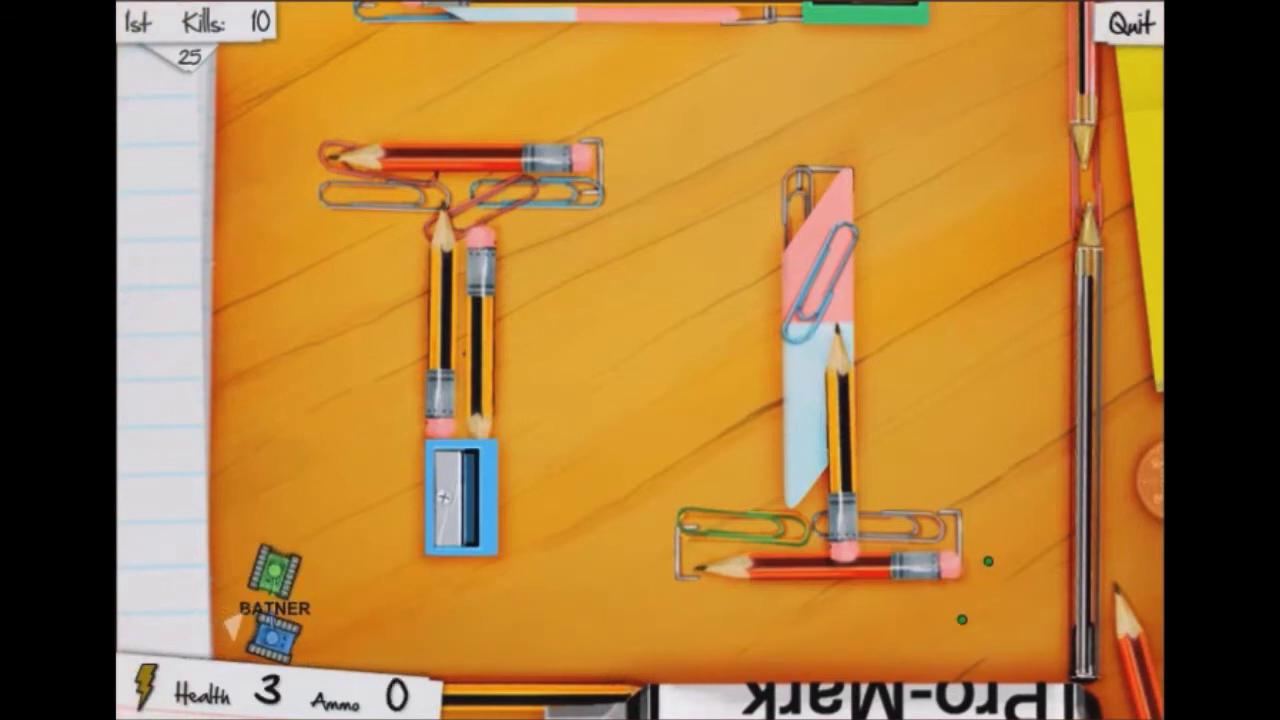
key("space")
key("space")
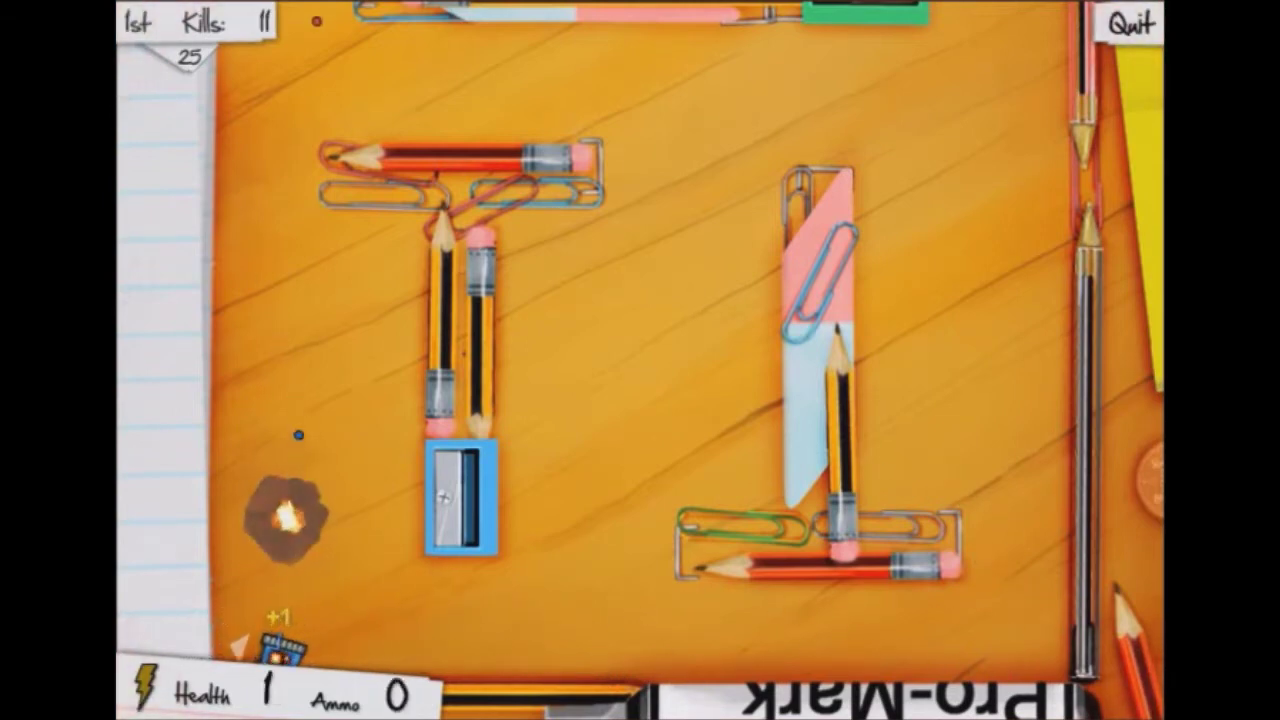
- Drive right and up the middle, grabbing ammo and firing for another kill
key("Right")
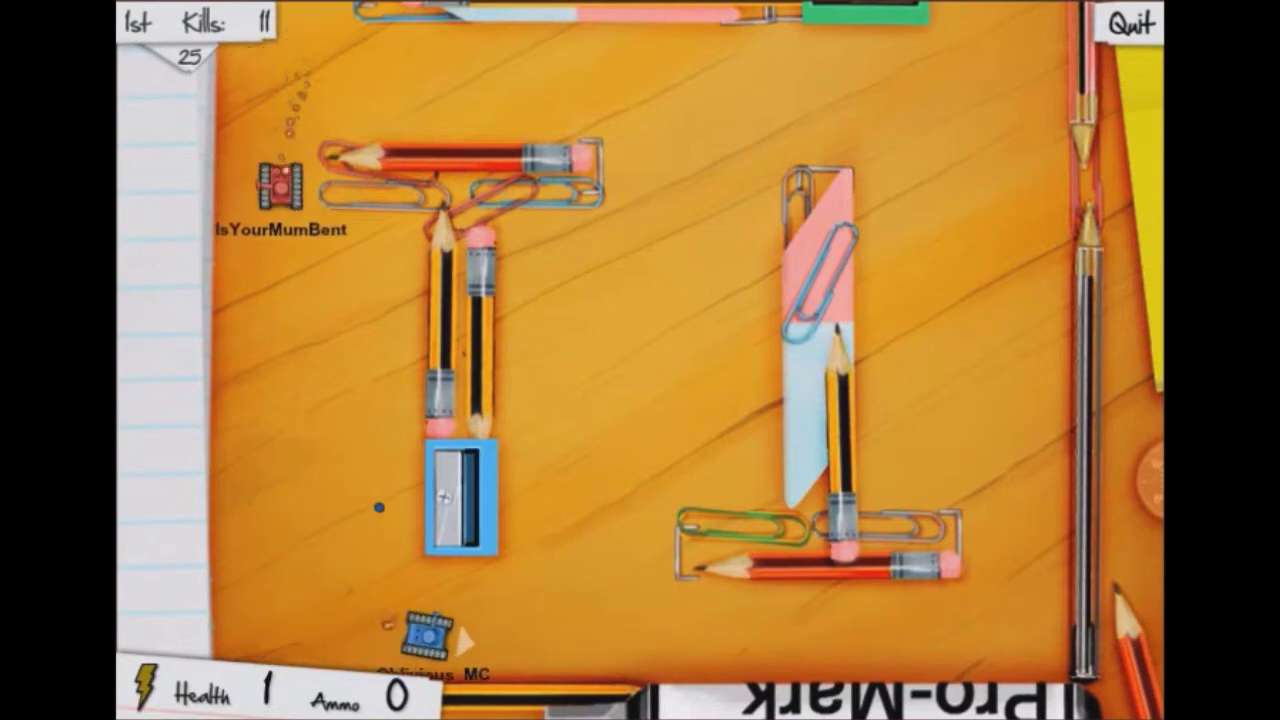
key("Up")
key("space")
key("Left")
key("space")
key("space")
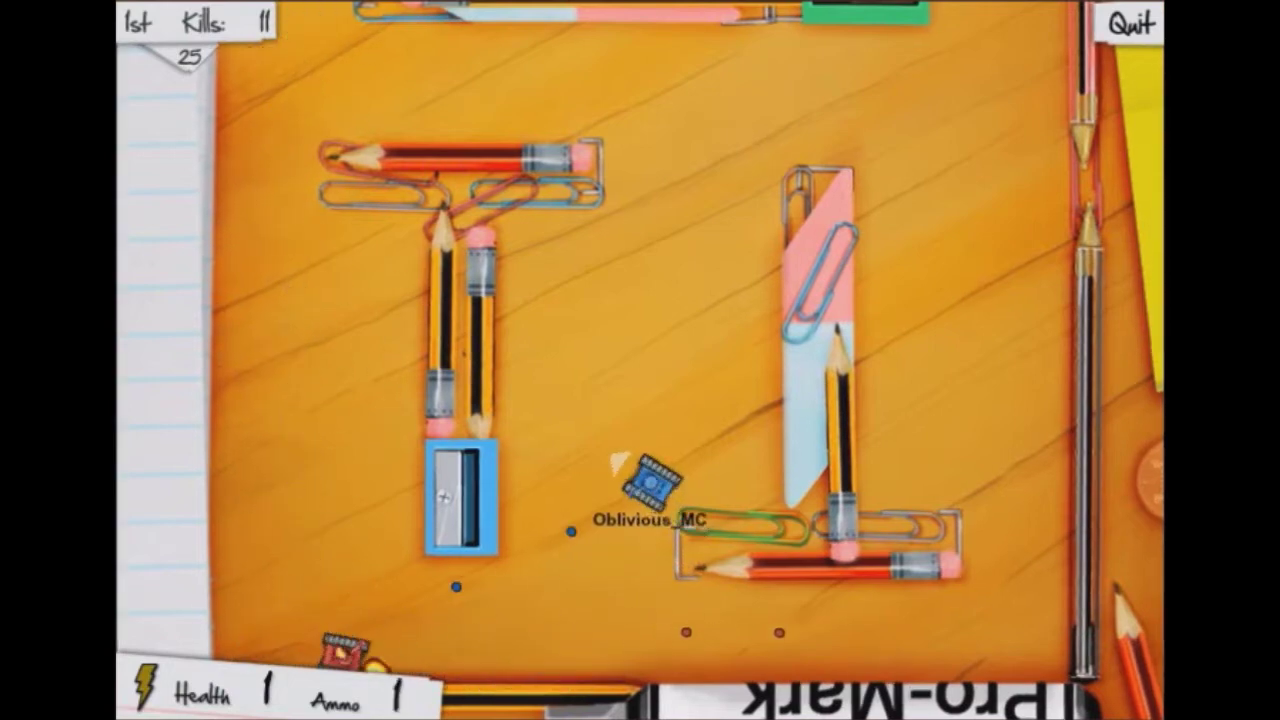
key("space")
key("Up")
key("Right")
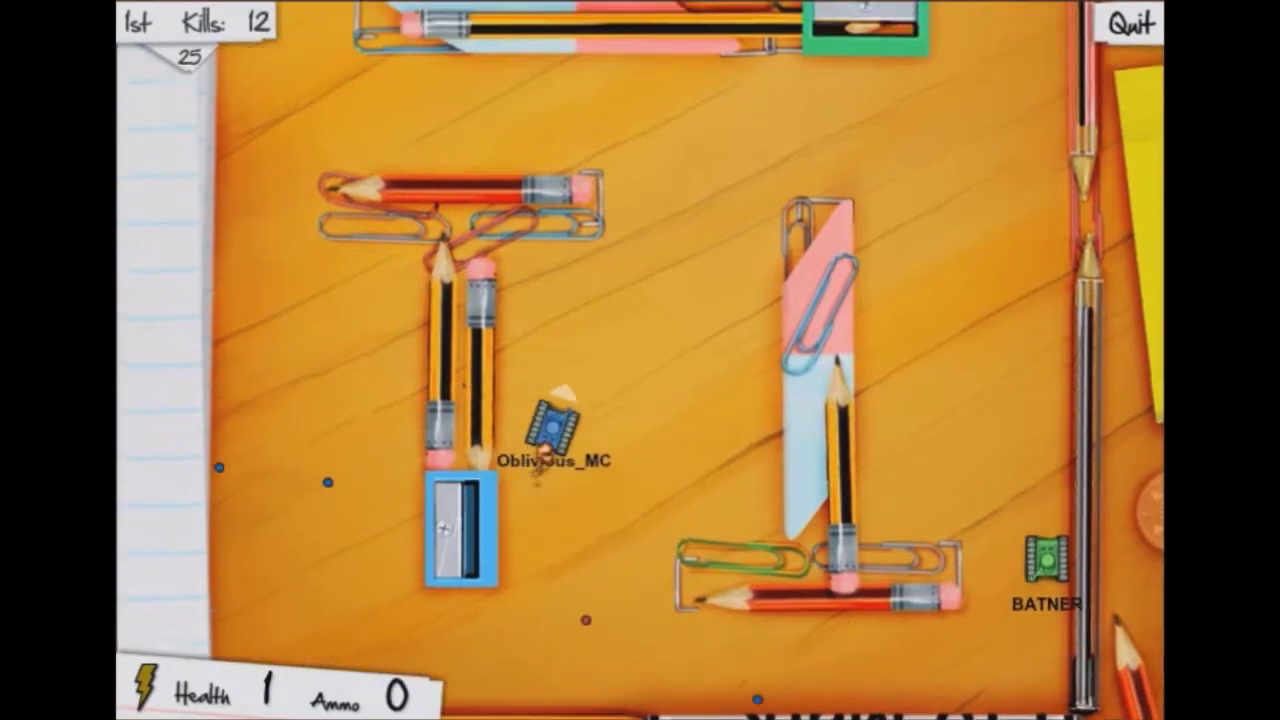
key("Up")
key("Right")
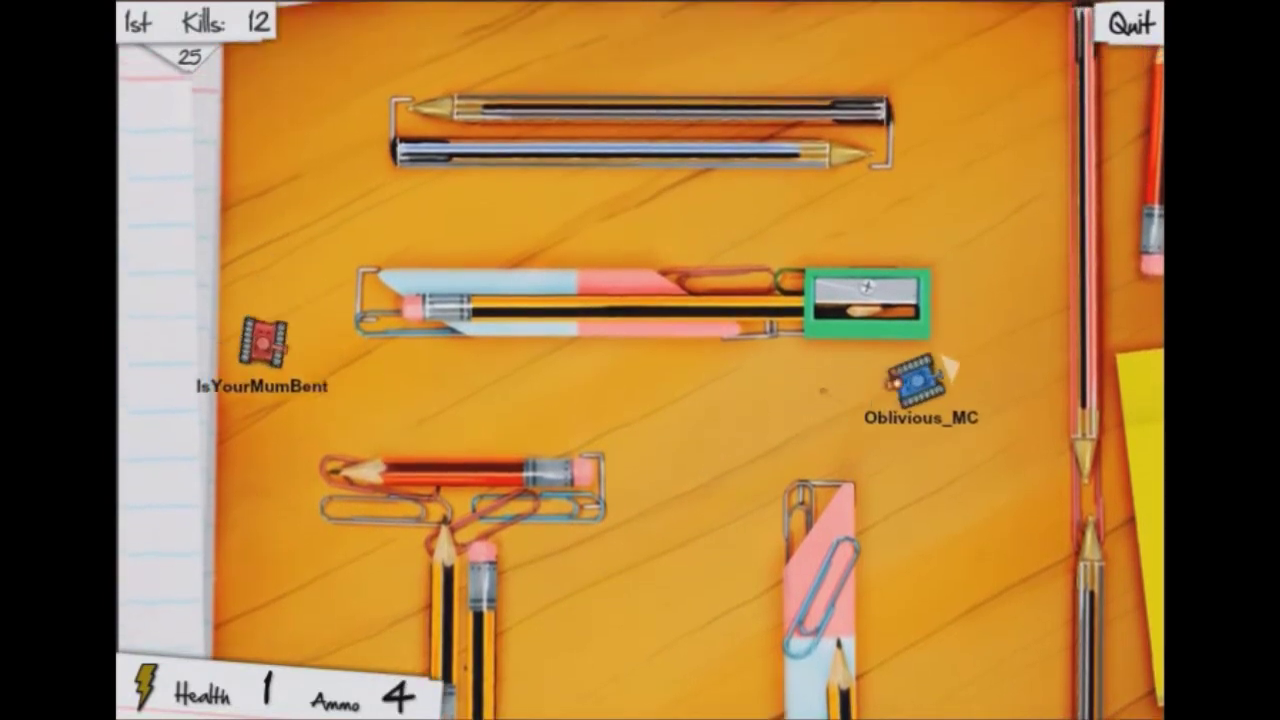
key("Up")
key("Left")
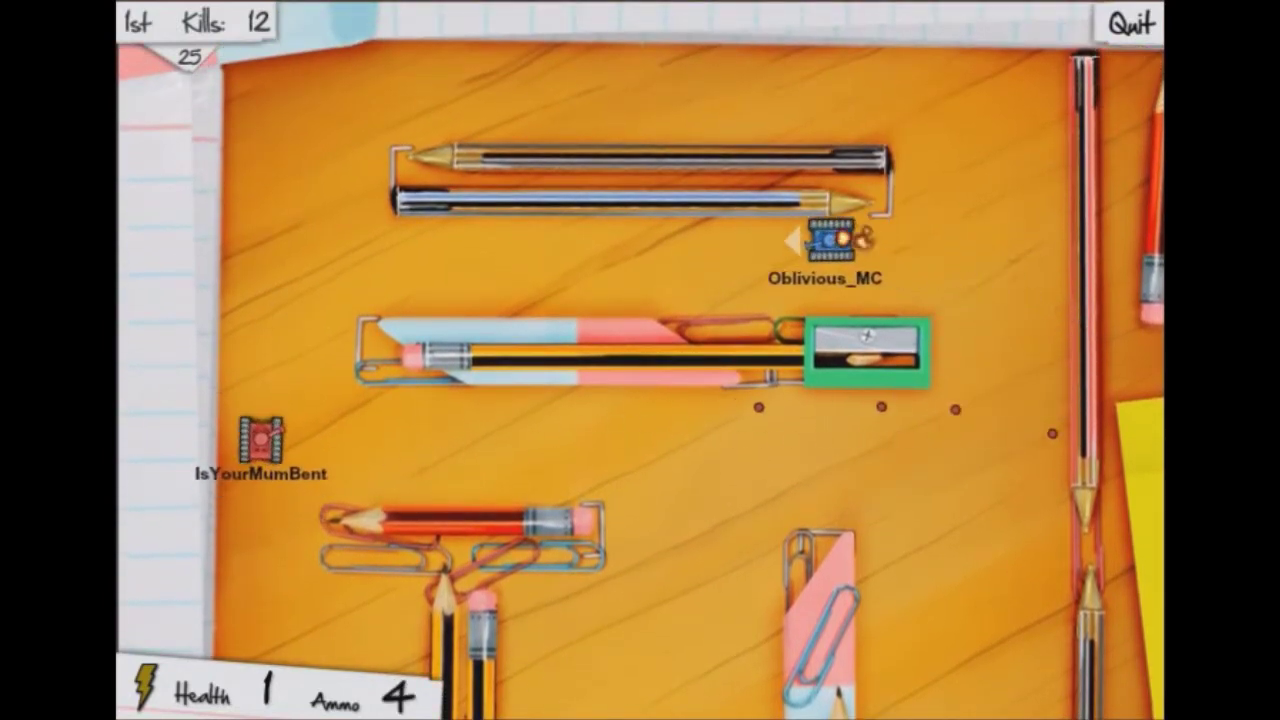
key("space")
key("space")
key("space")
key("space")
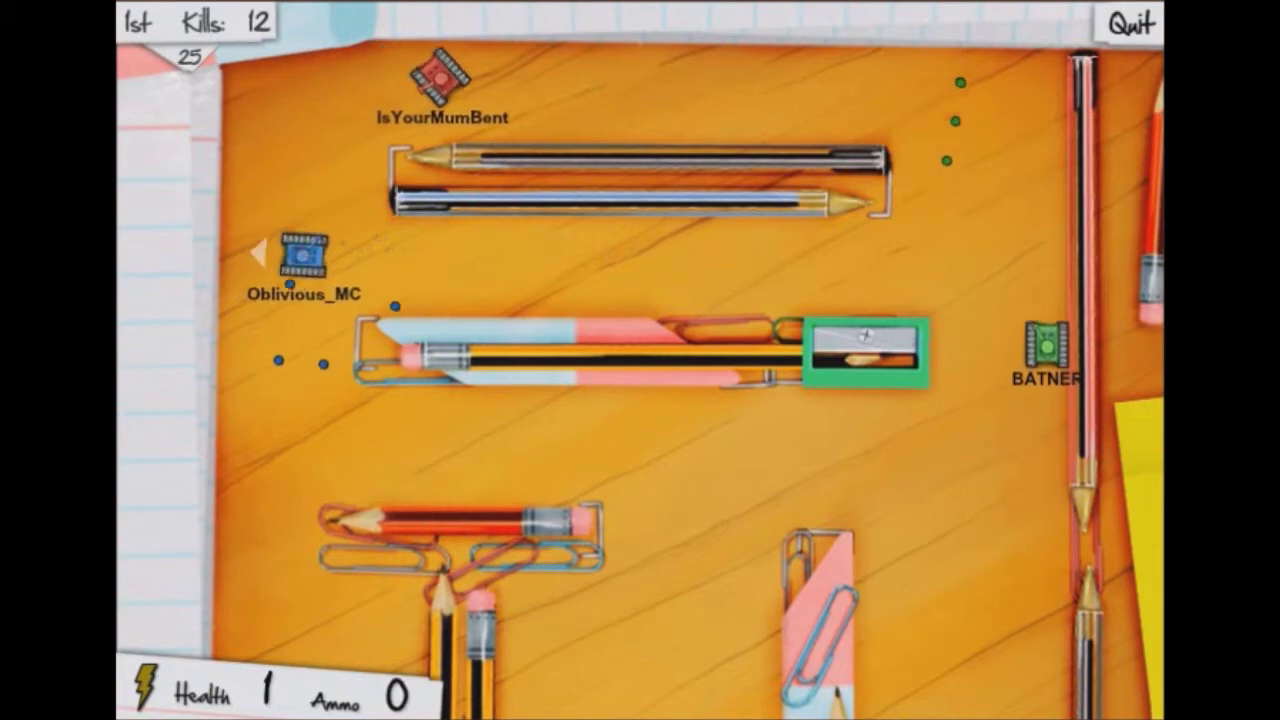
- Drive right to reload, shooting IsYourMumBent and then BATNER with the last round
key("Right")
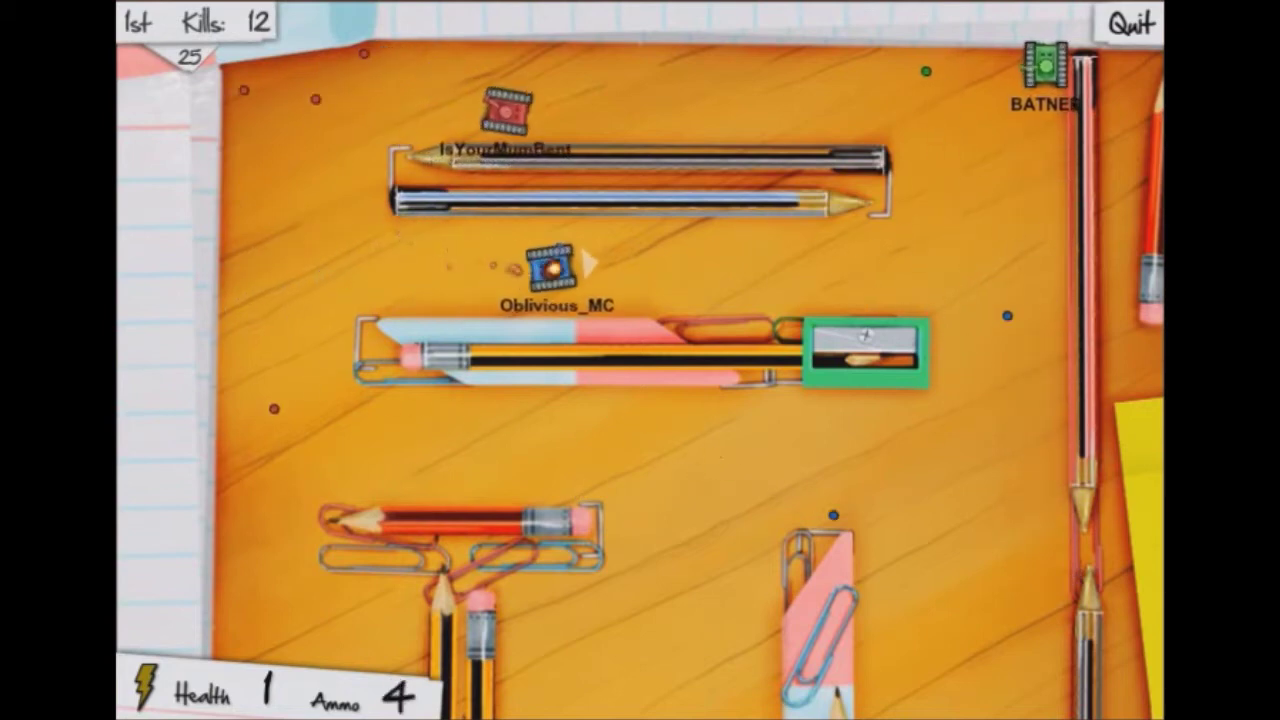
key("space")
key("space")
key("space")
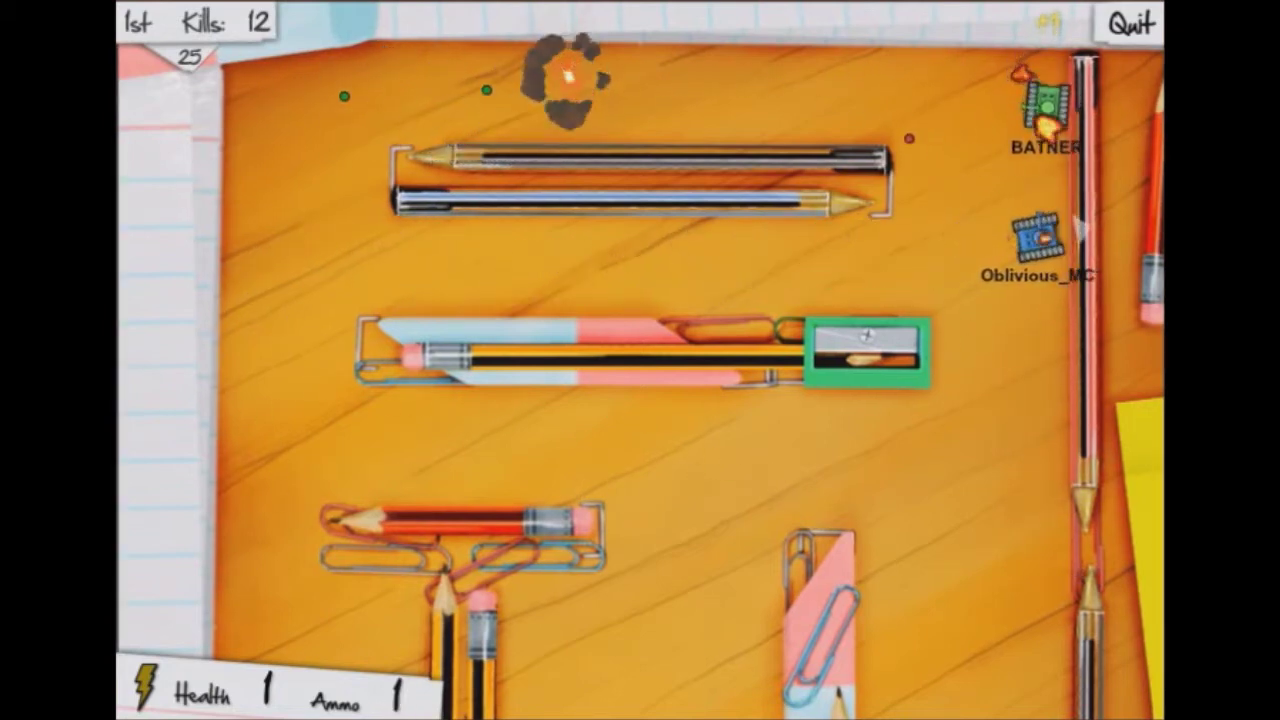
key("space")
key("Left")
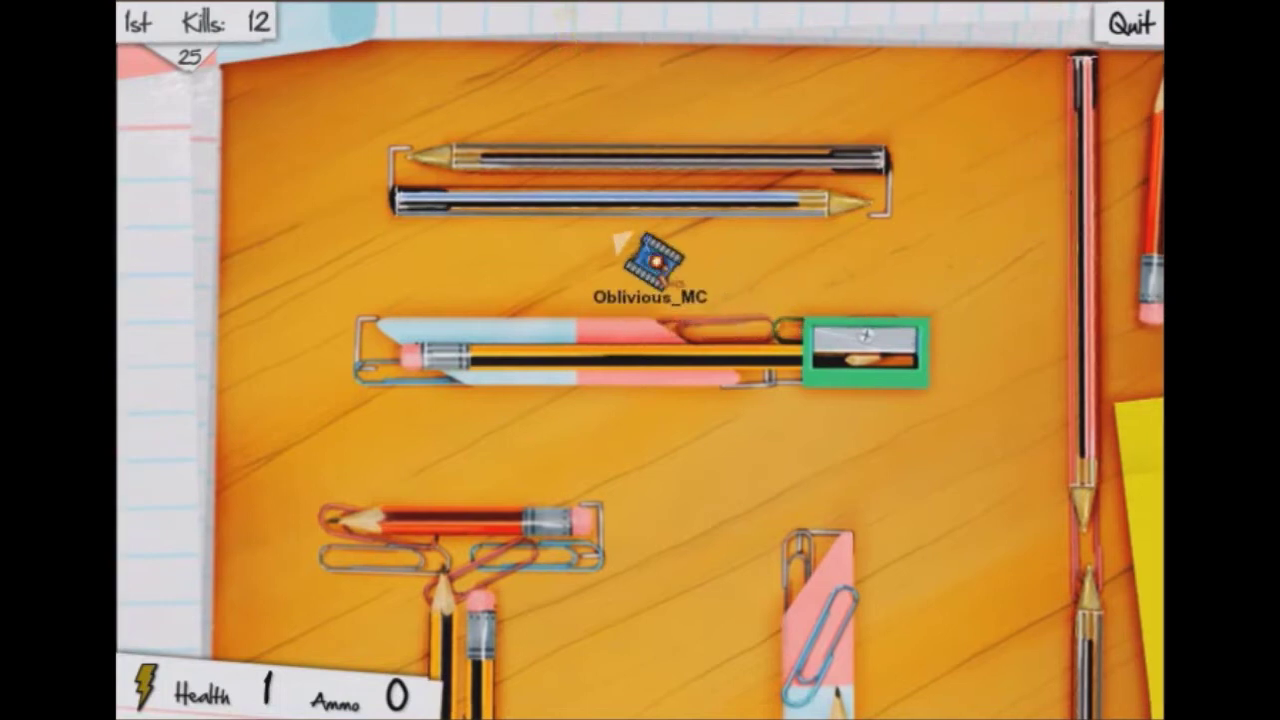
key("Up")
key("space")
key("space")
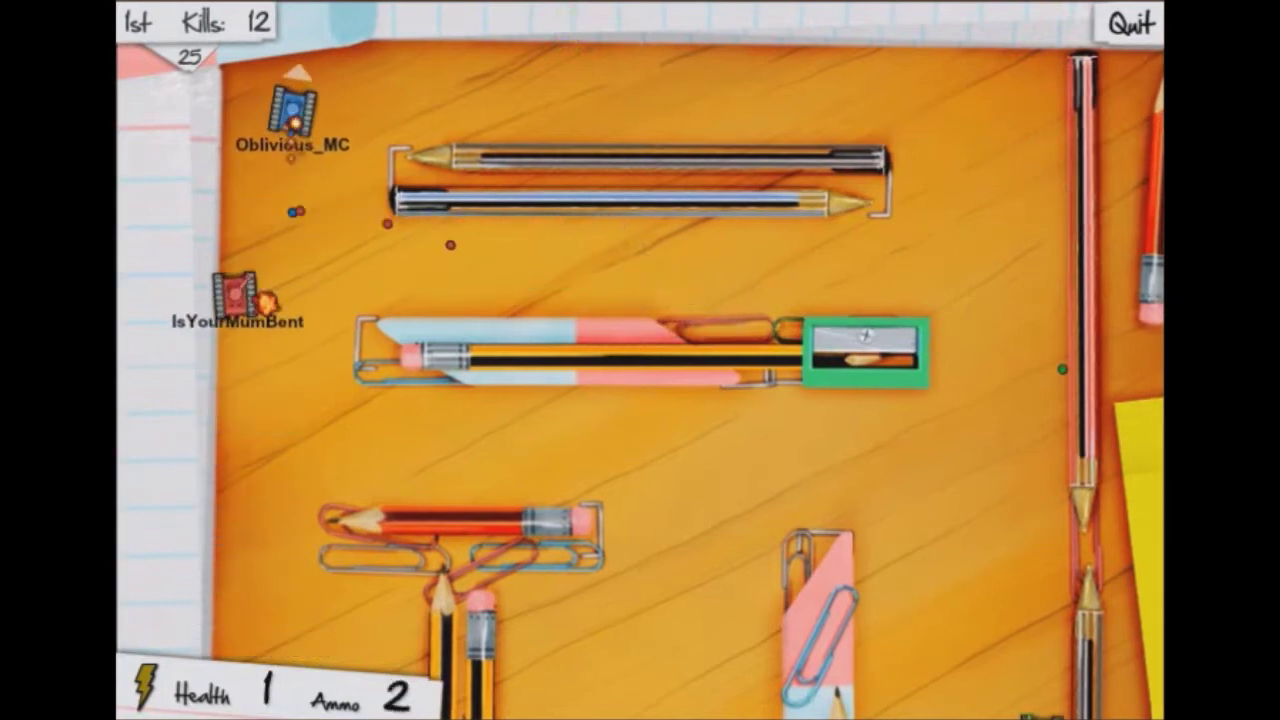
key("space")
key("space")
key("Up")
key("Right")
key("Left")
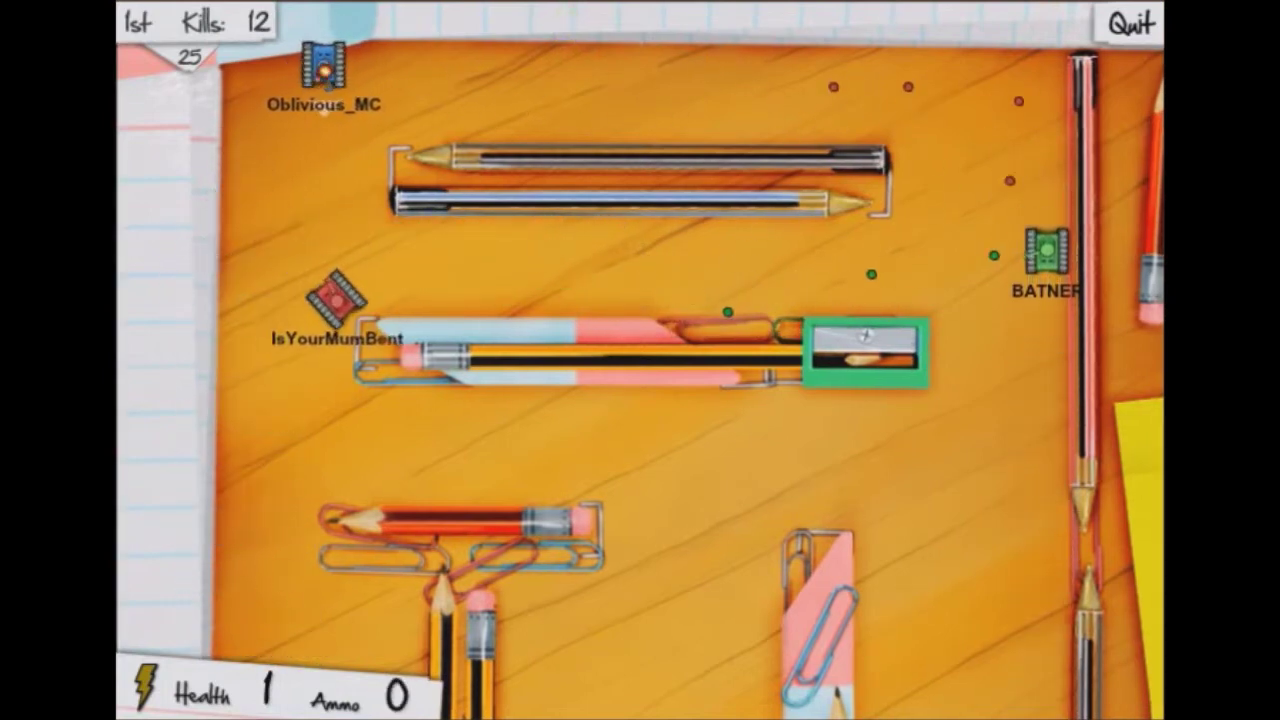
key("Left")
key("space")
key("space")
key("space")
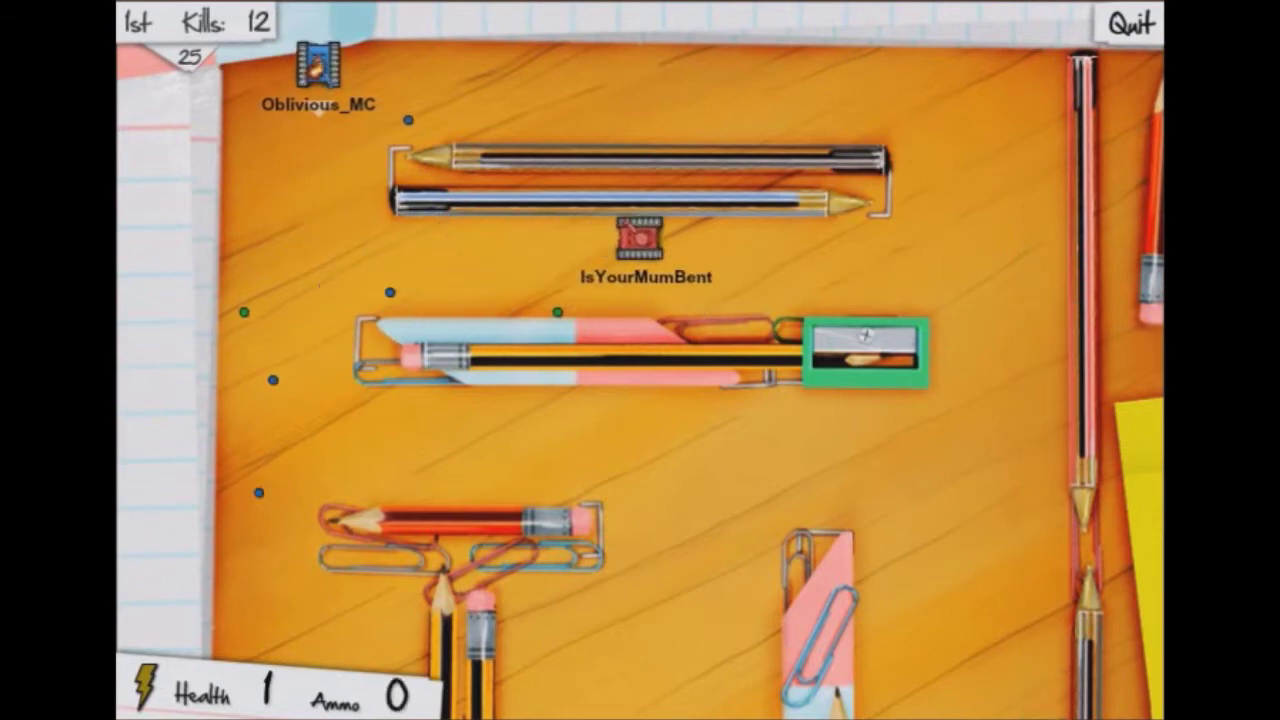
- Fire a burst to the right, patrol the top edge, then fight BATNER until destroyed
key("Right")
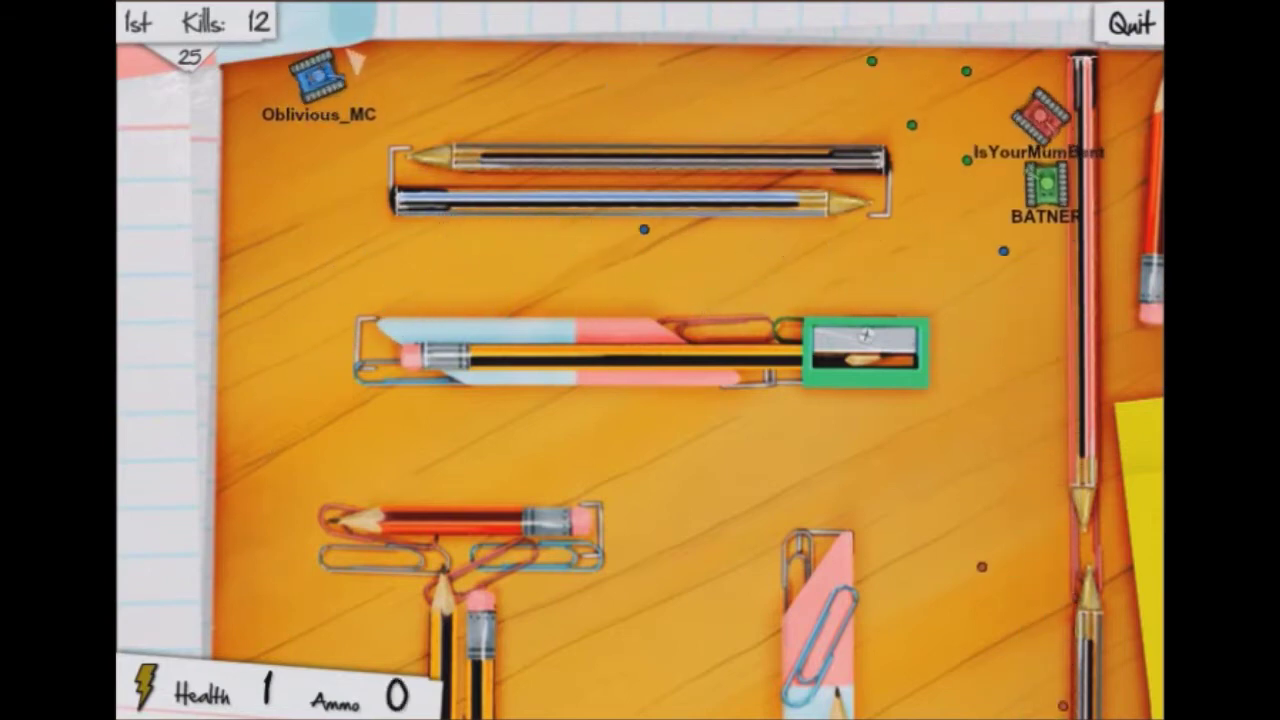
key("space")
key("space")
key("space")
key("space")
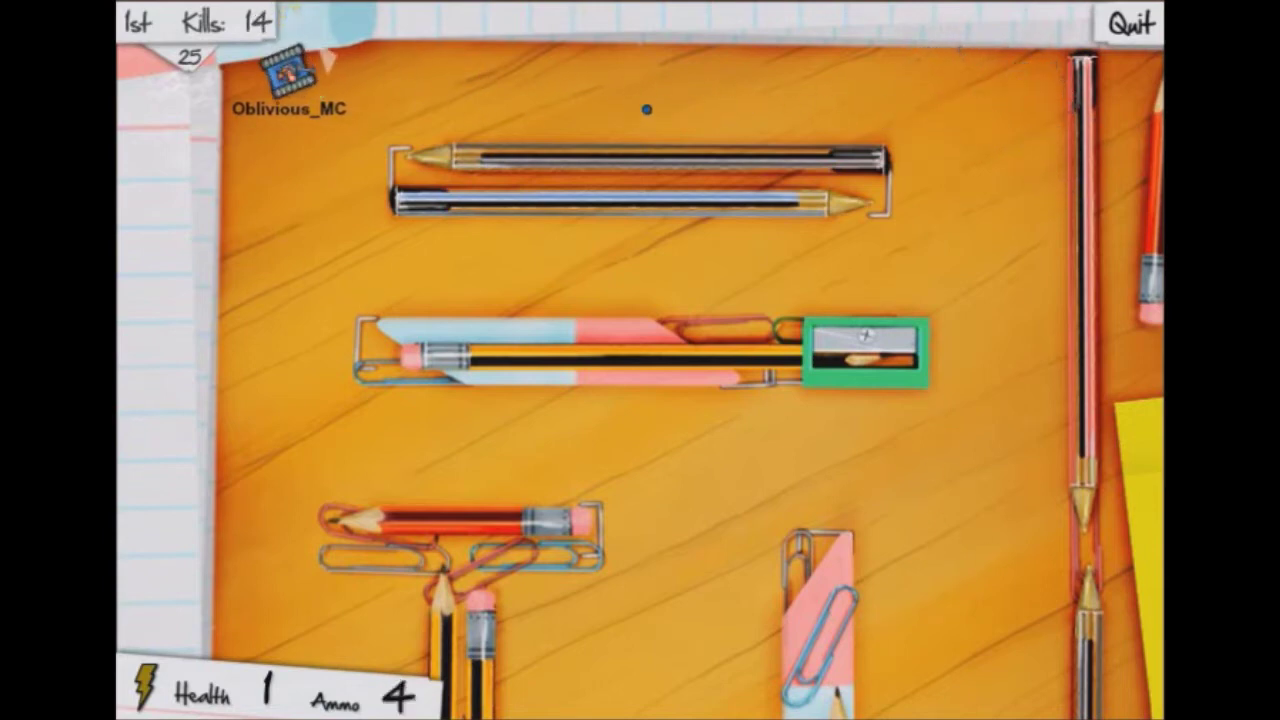
key("Right")
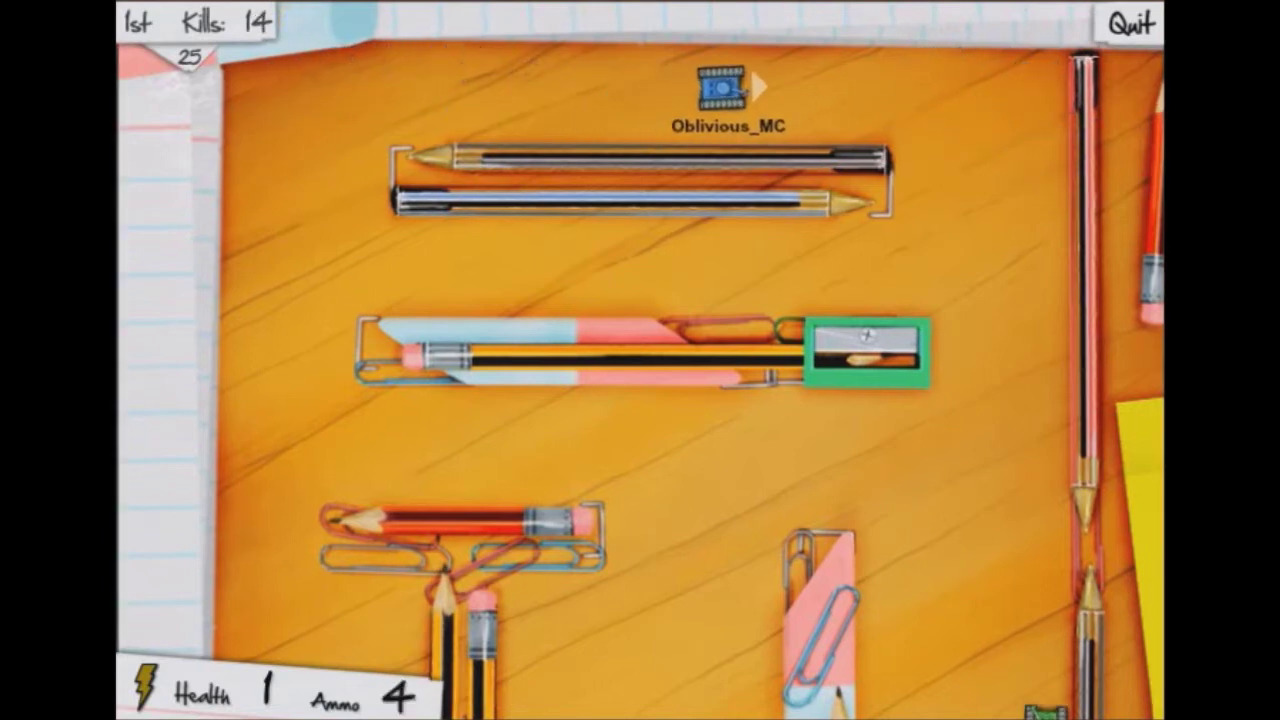
key("Left")
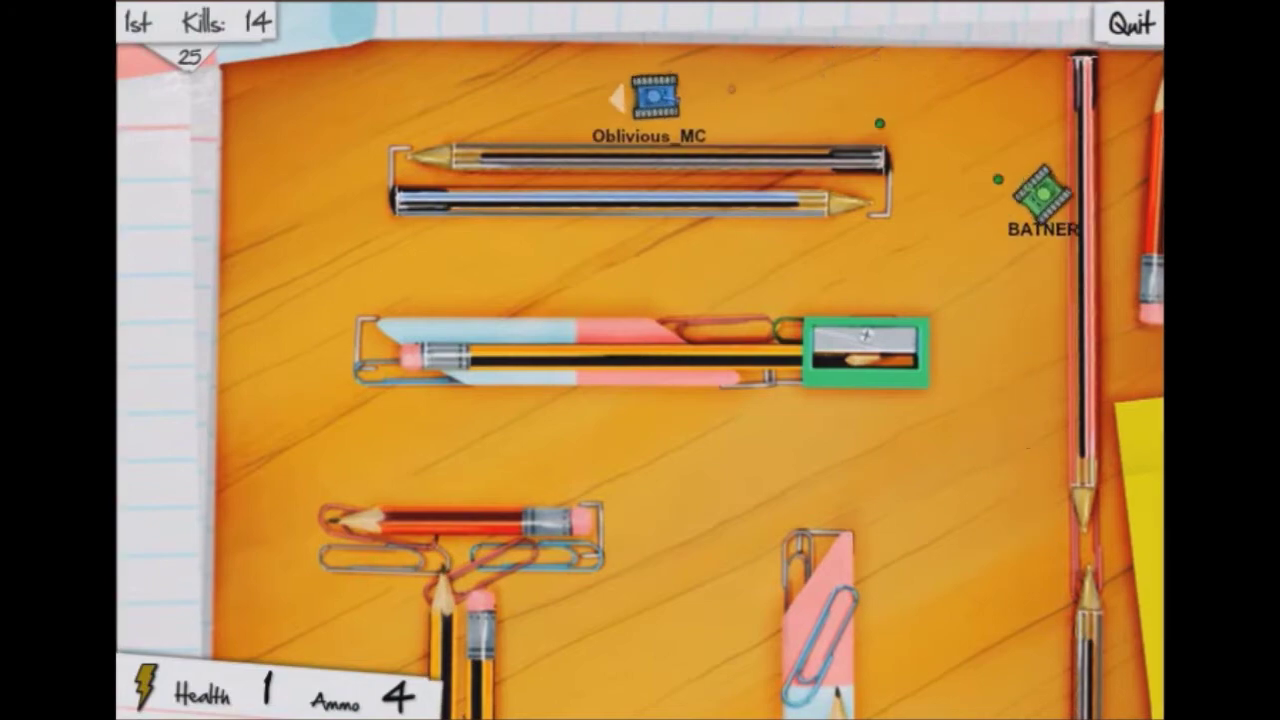
key("Down")
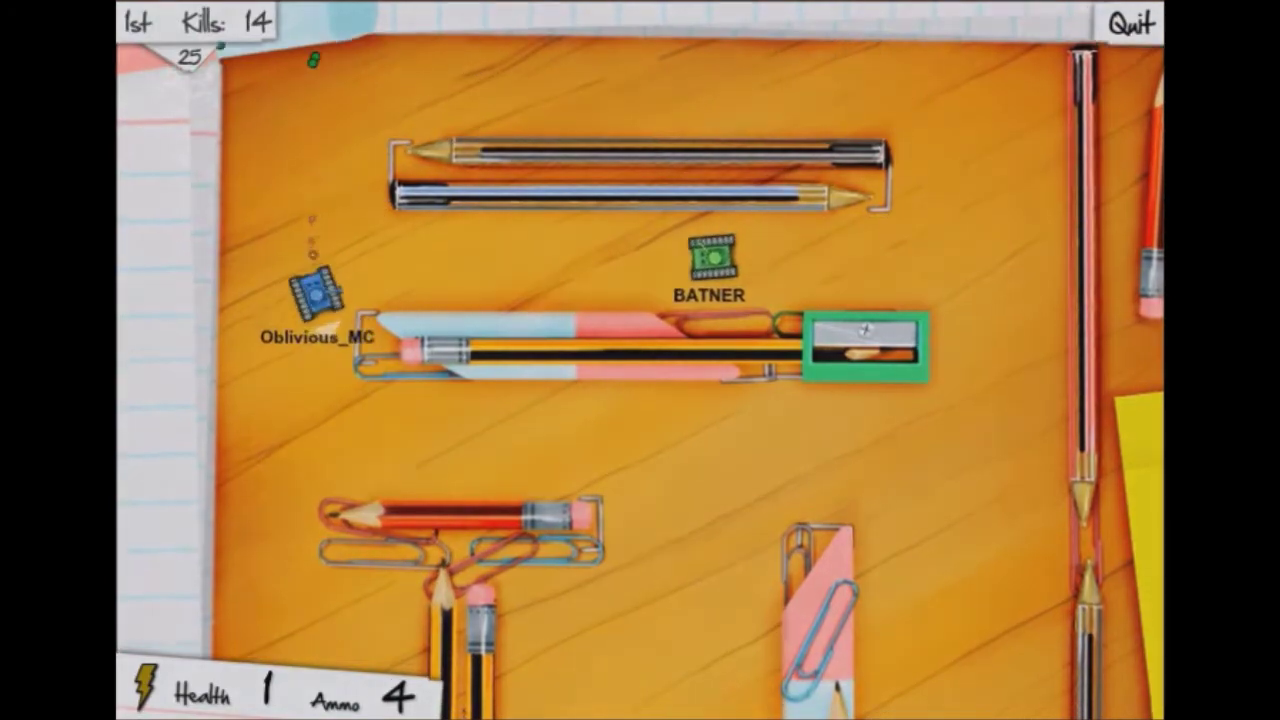
key("space")
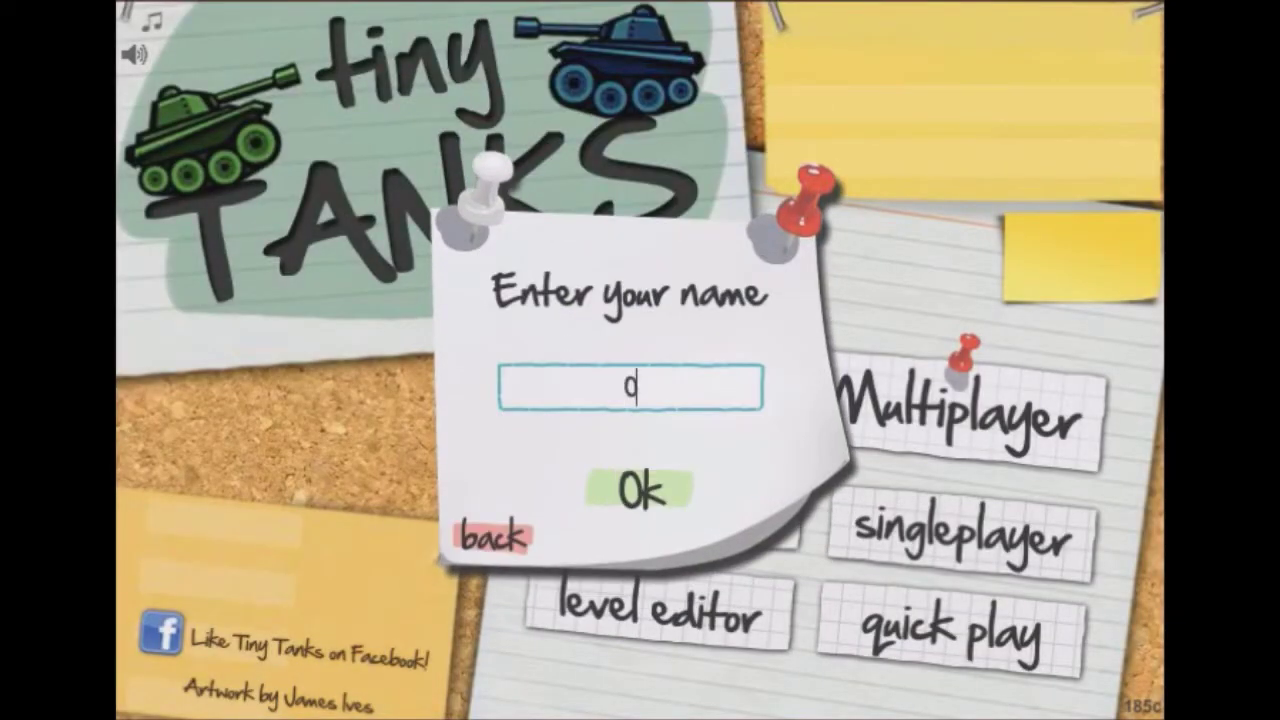
type("_MC")
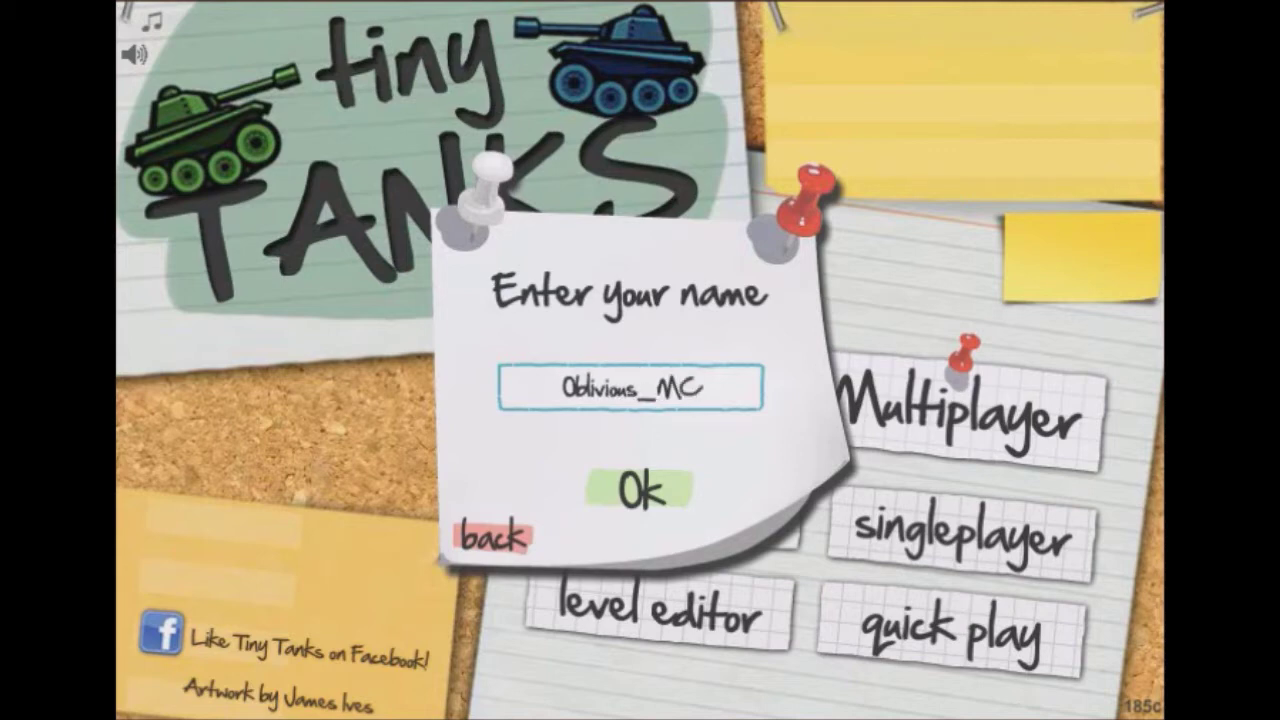
- Confirm the player name Oblivious_MC and dismiss the sign-up Congratulations note
key("Return")
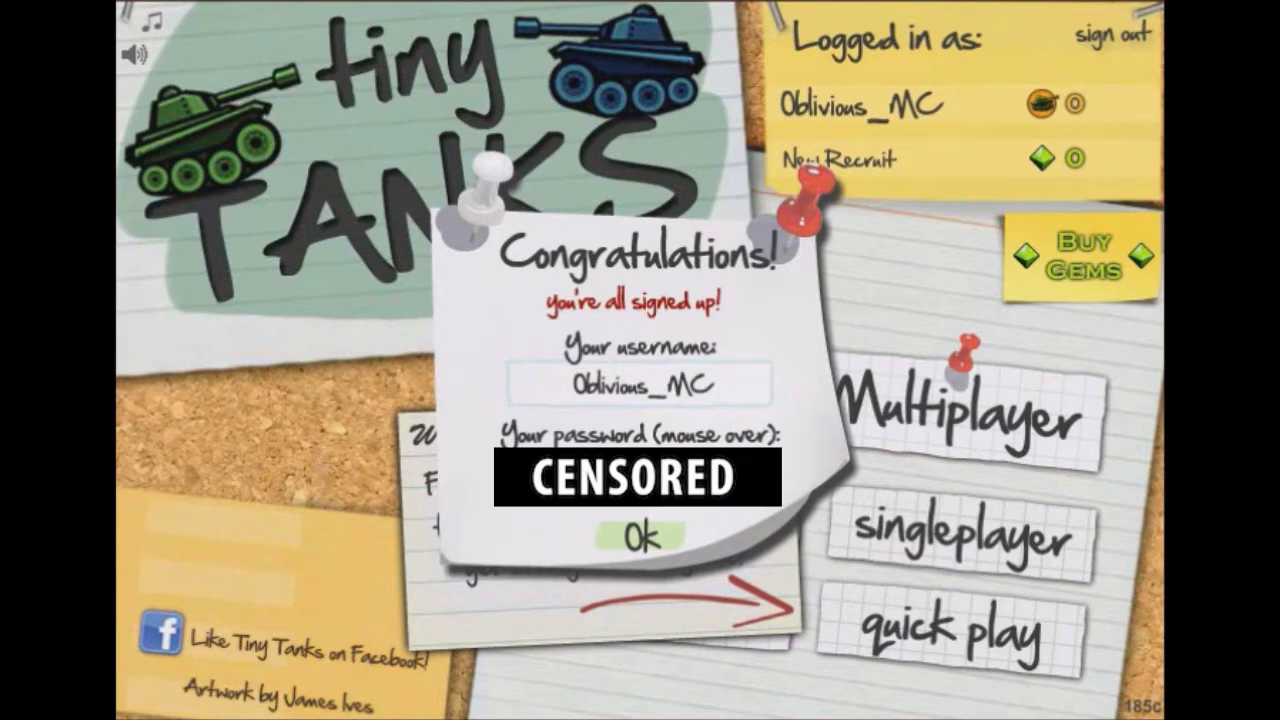
key("Return")
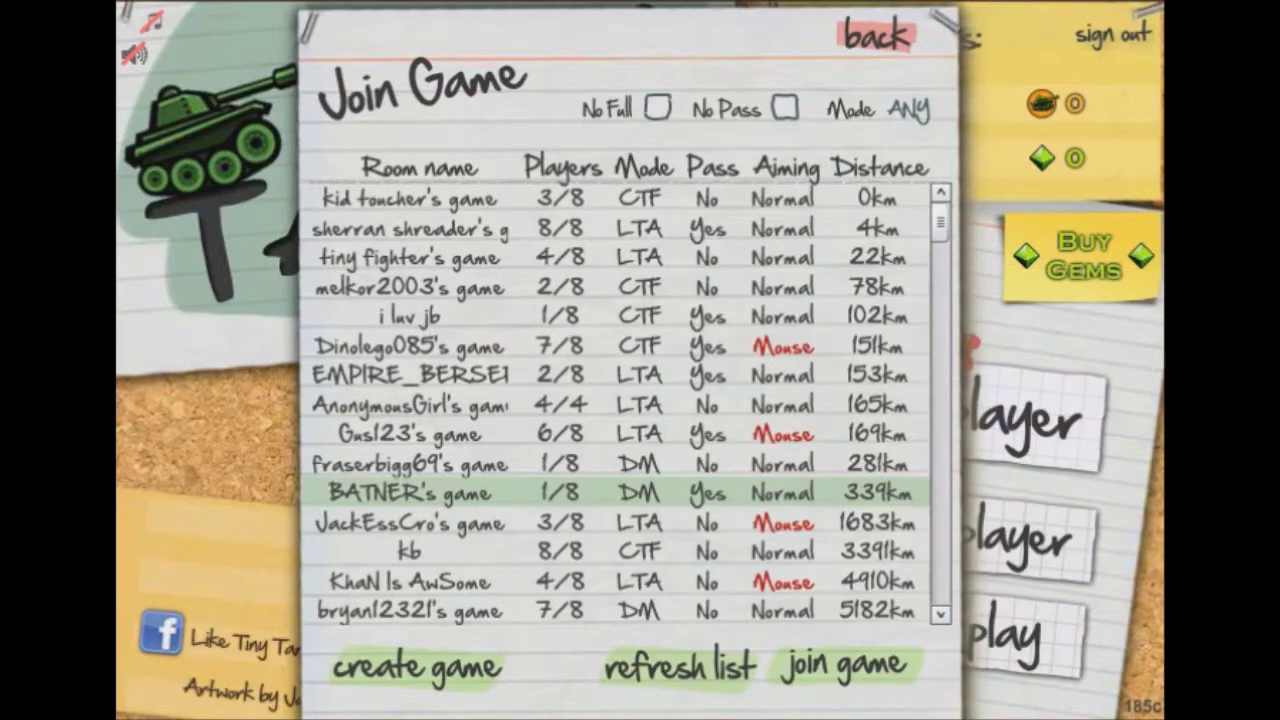
- Select BATNER's deathmatch game and submit the room password
left_click(845, 664)
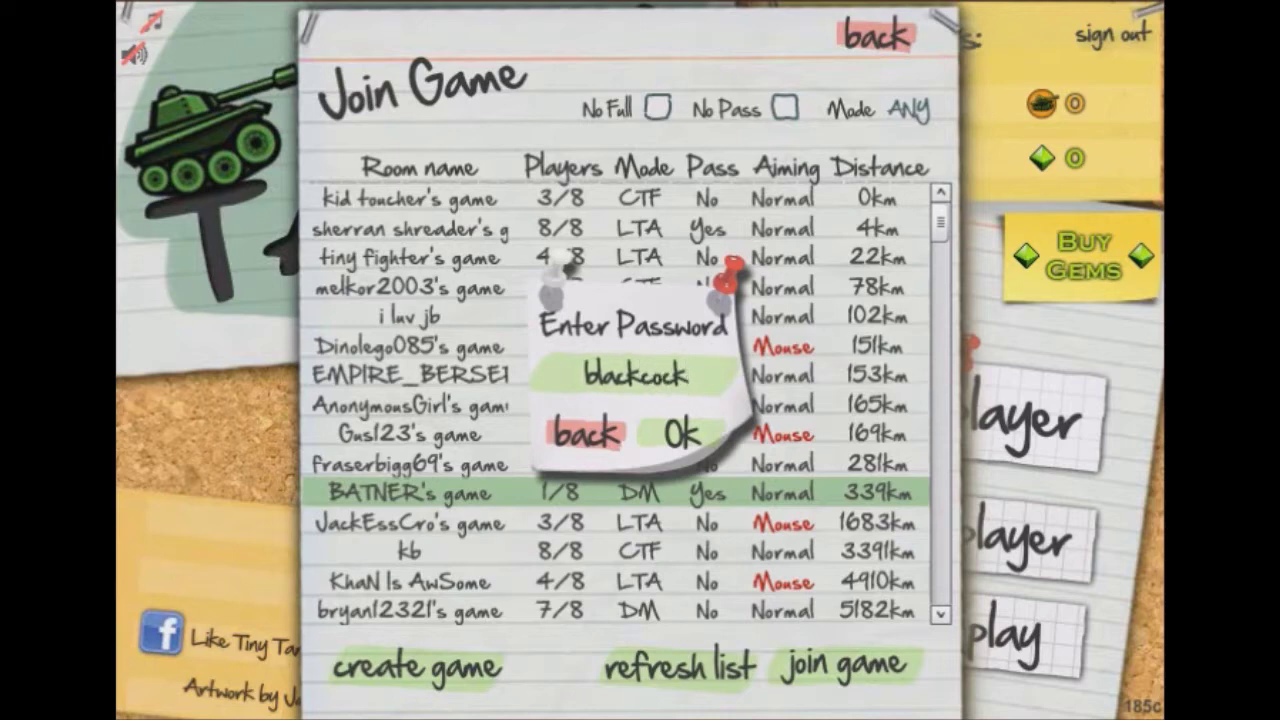
key("Return")
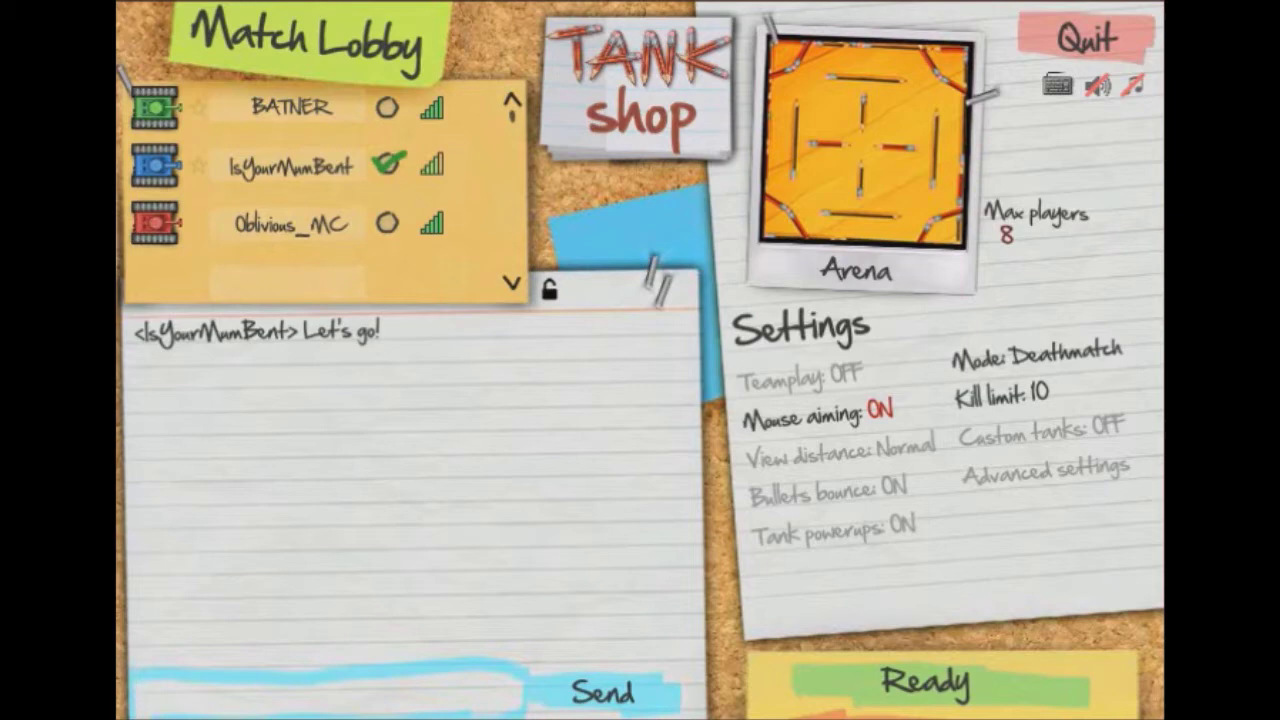
- Send a reply and then a heart message in the lobby chat
key("Return")
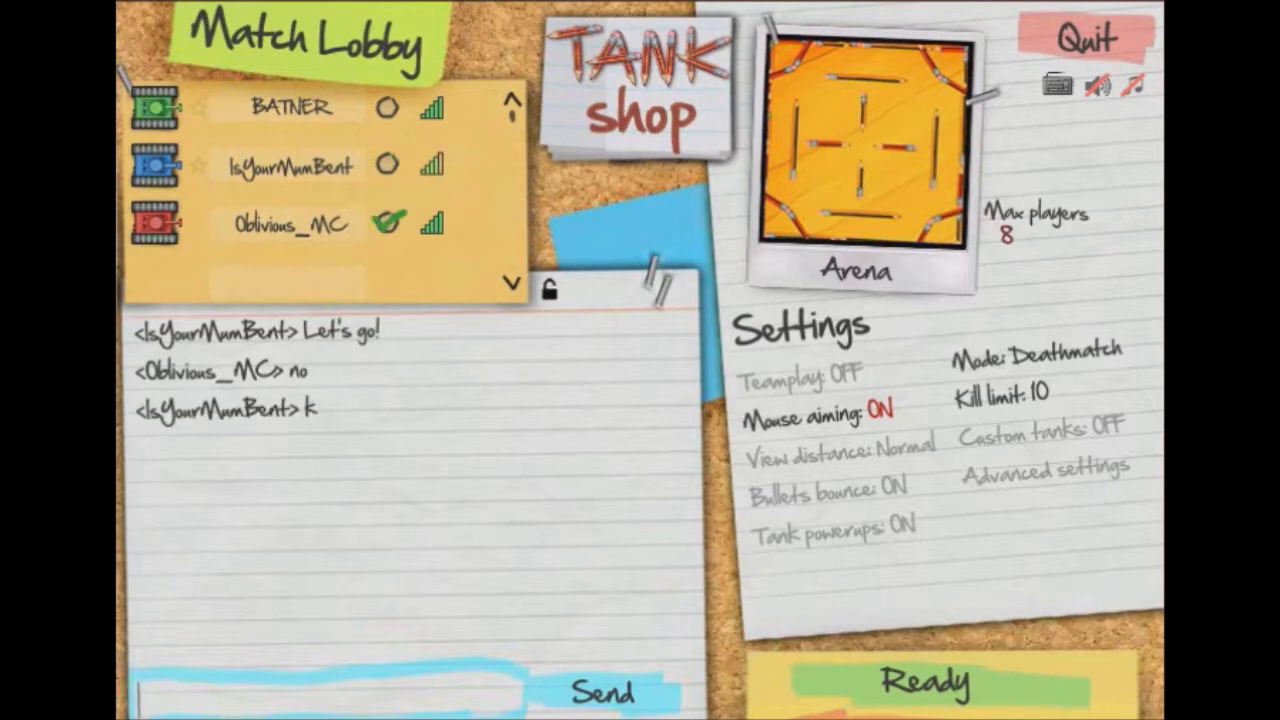
type("<3")
key("Return")
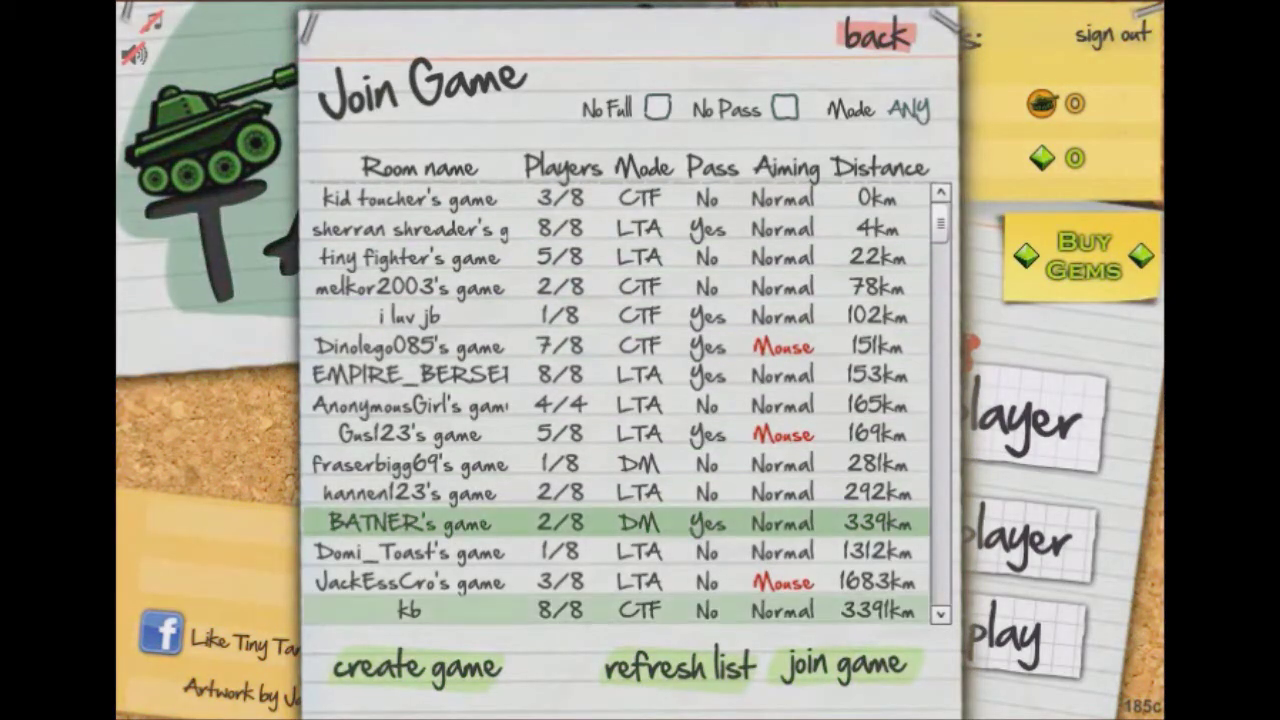
- Pick BATNER's game again from Join Game and submit its password
left_click(848, 665)
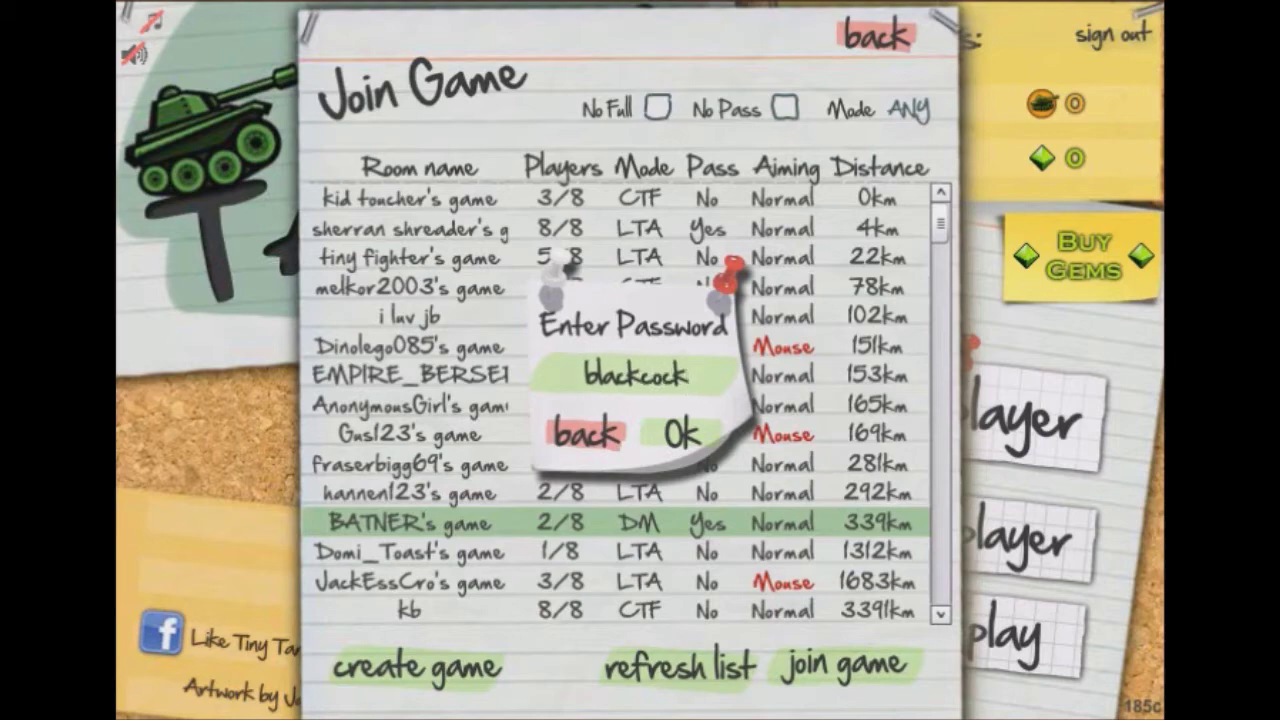
key("Return")
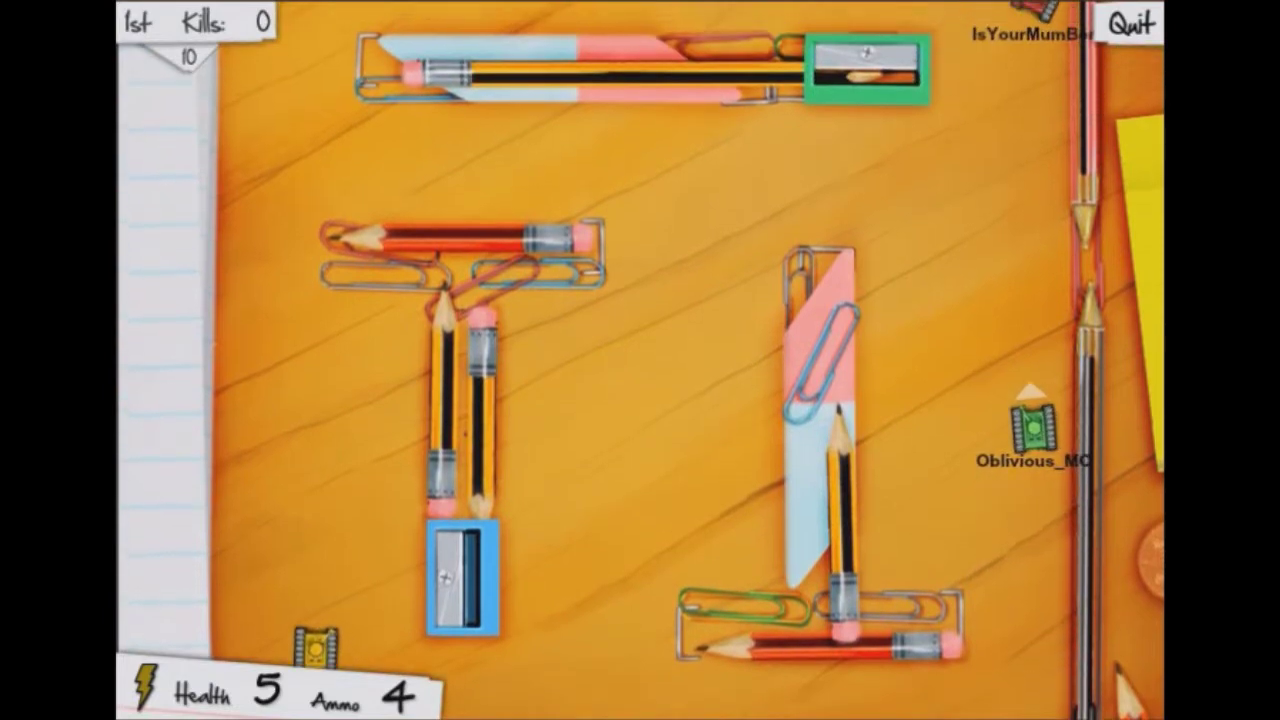
- Fire shells at IsYourMumBent and the red tank while driving down and up
left_click(1003, 220)
left_click(967, 320)
left_click(967, 320)
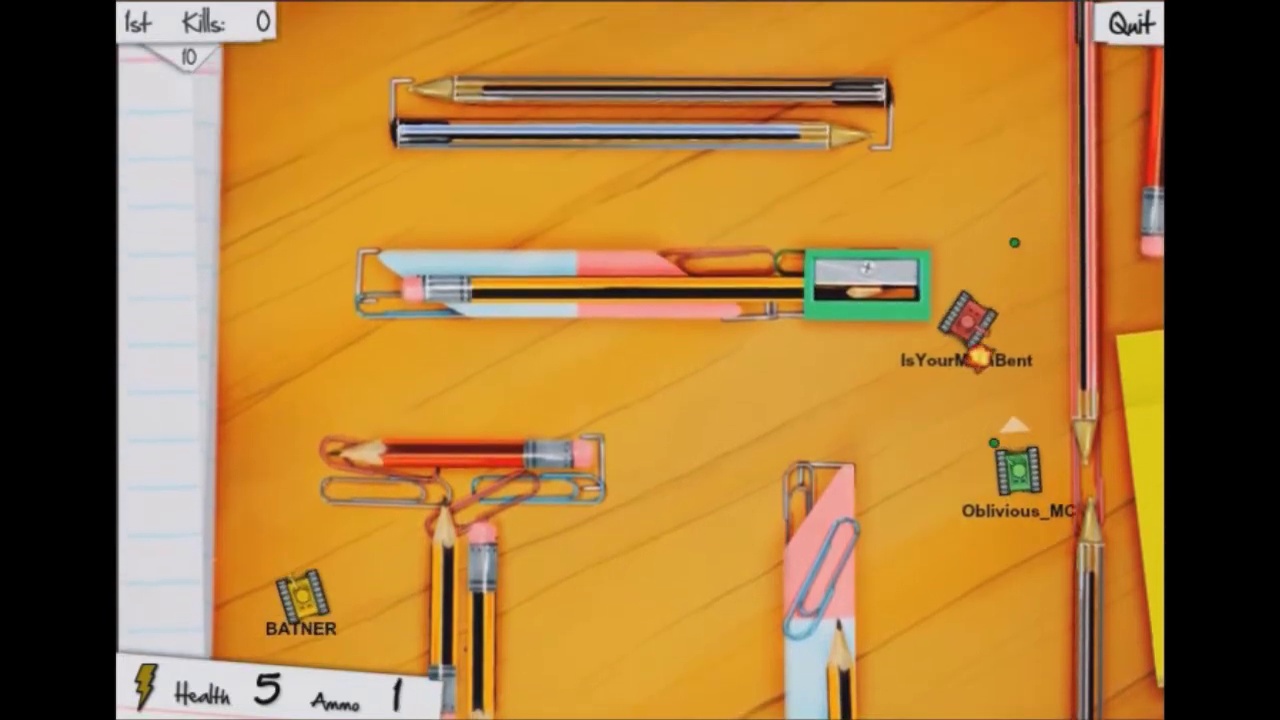
key("Down")
left_click(775, 290)
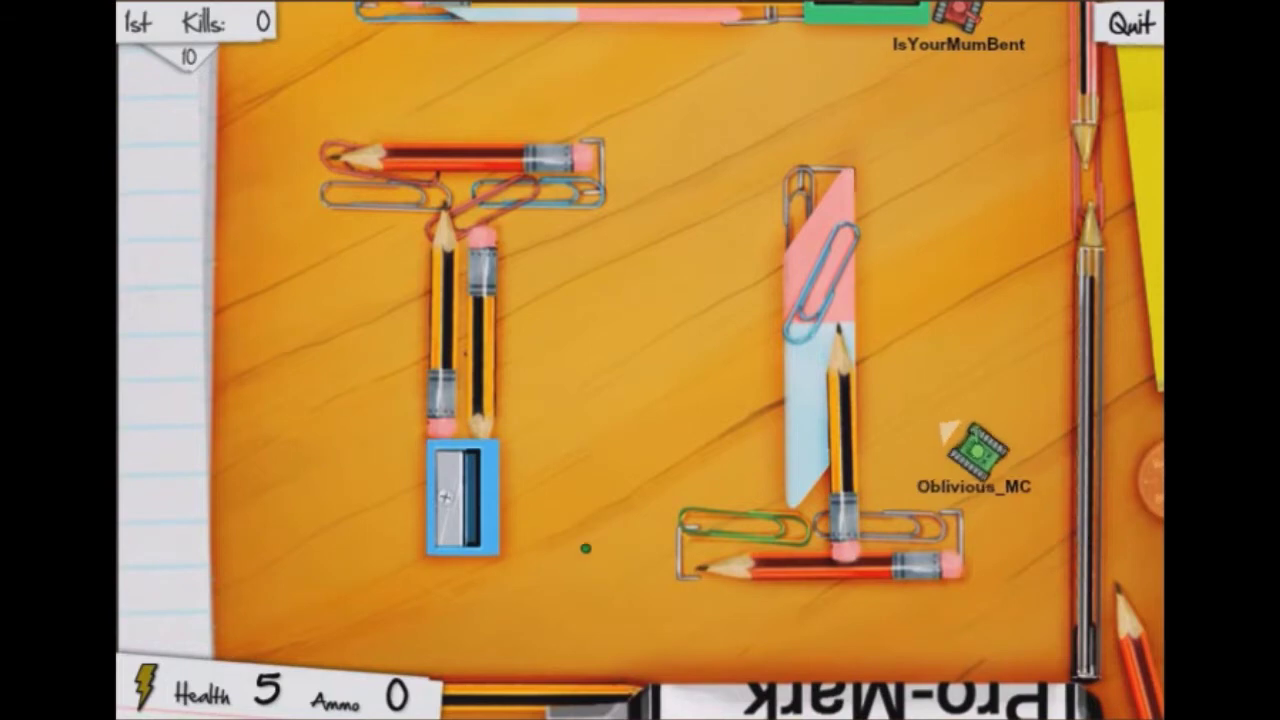
key("Up")
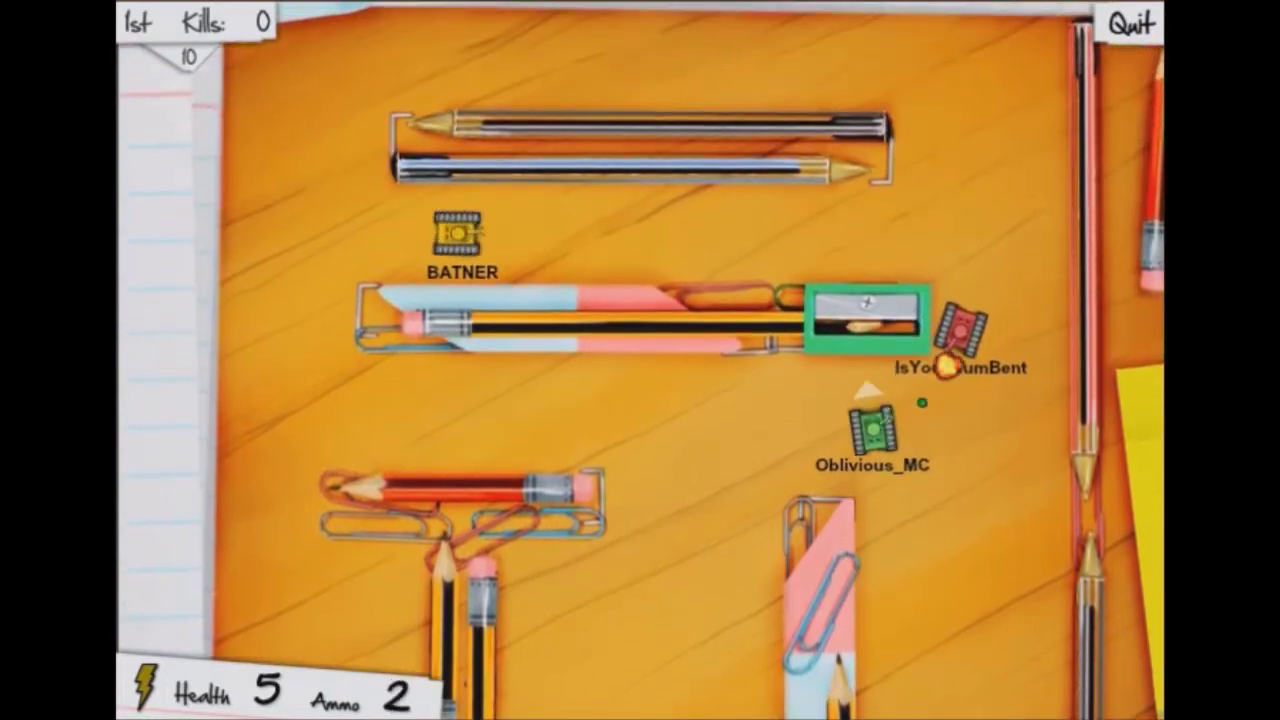
left_click(1033, 282)
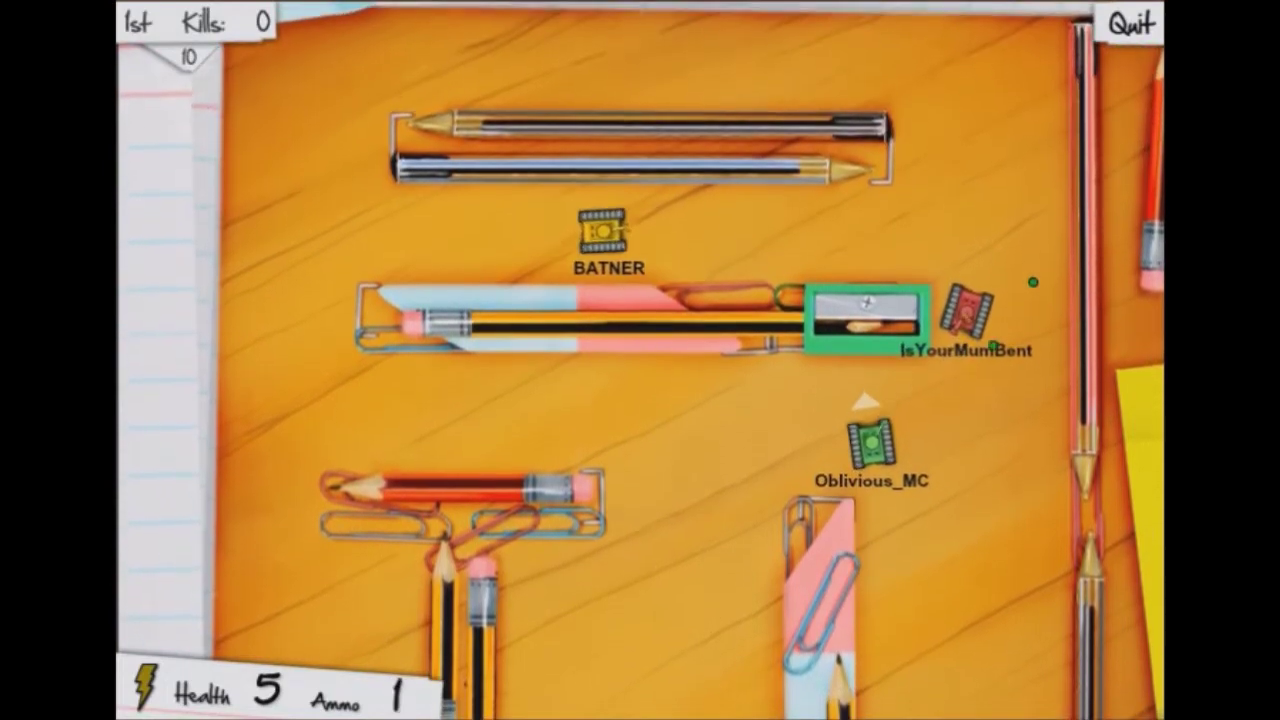
key("Left")
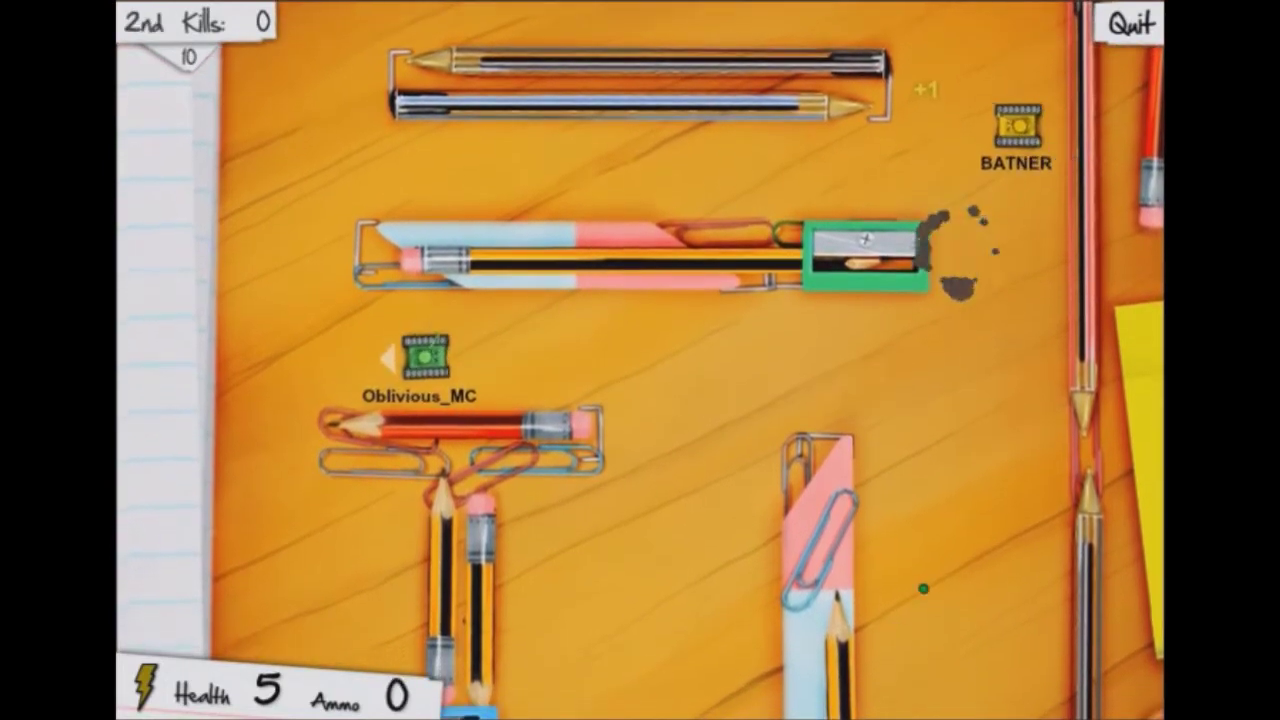
- Reposition the tank up-left and up-right while the ammo refills
key("Up")
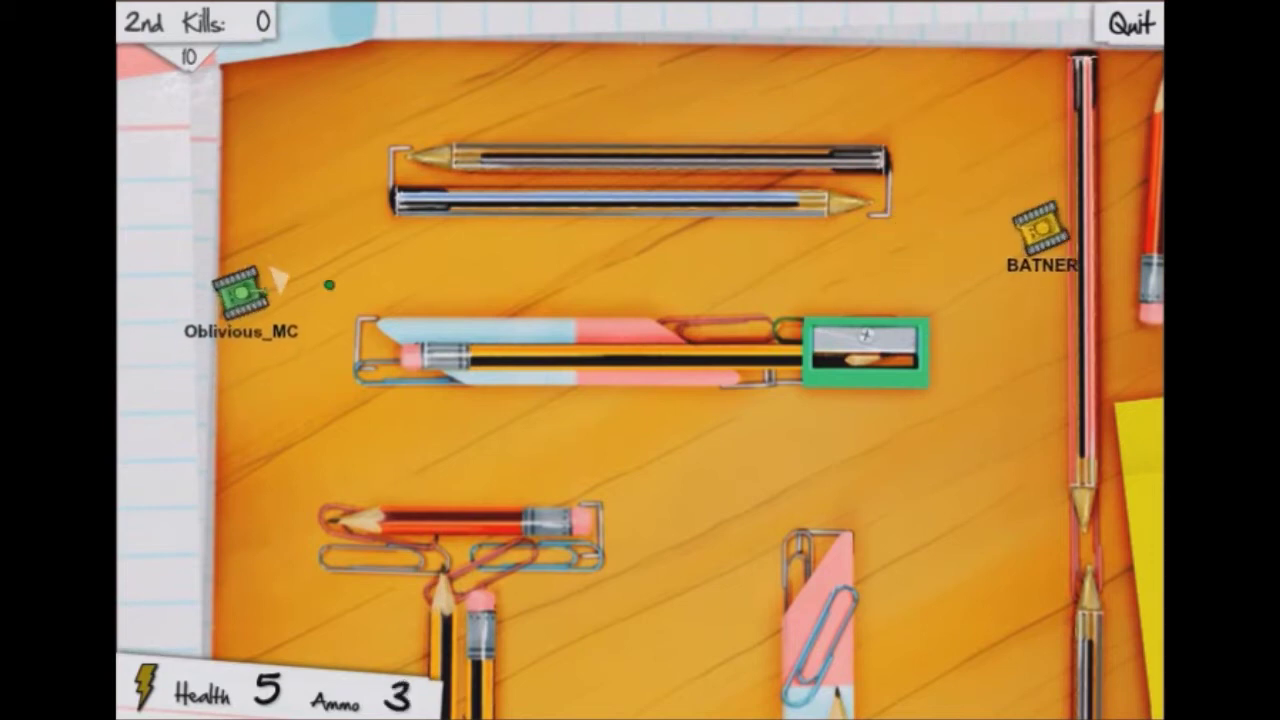
key("Up")
key("Left")
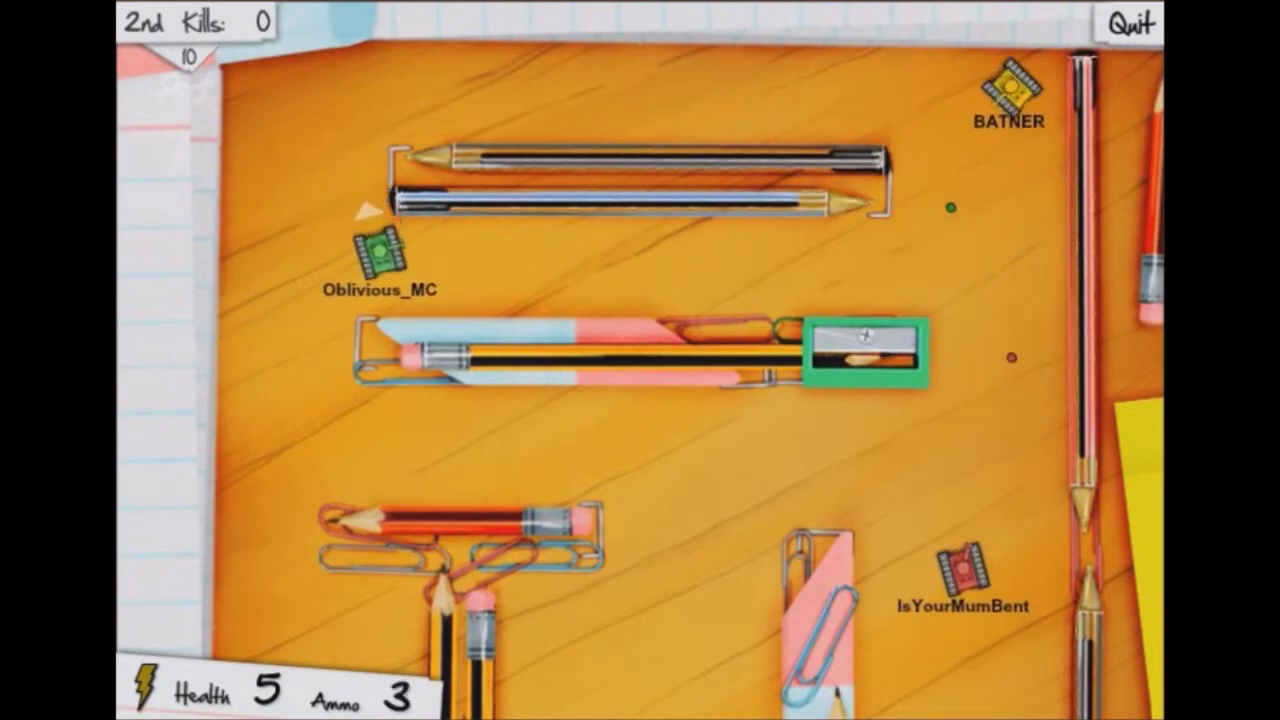
key("Up")
key("Right")
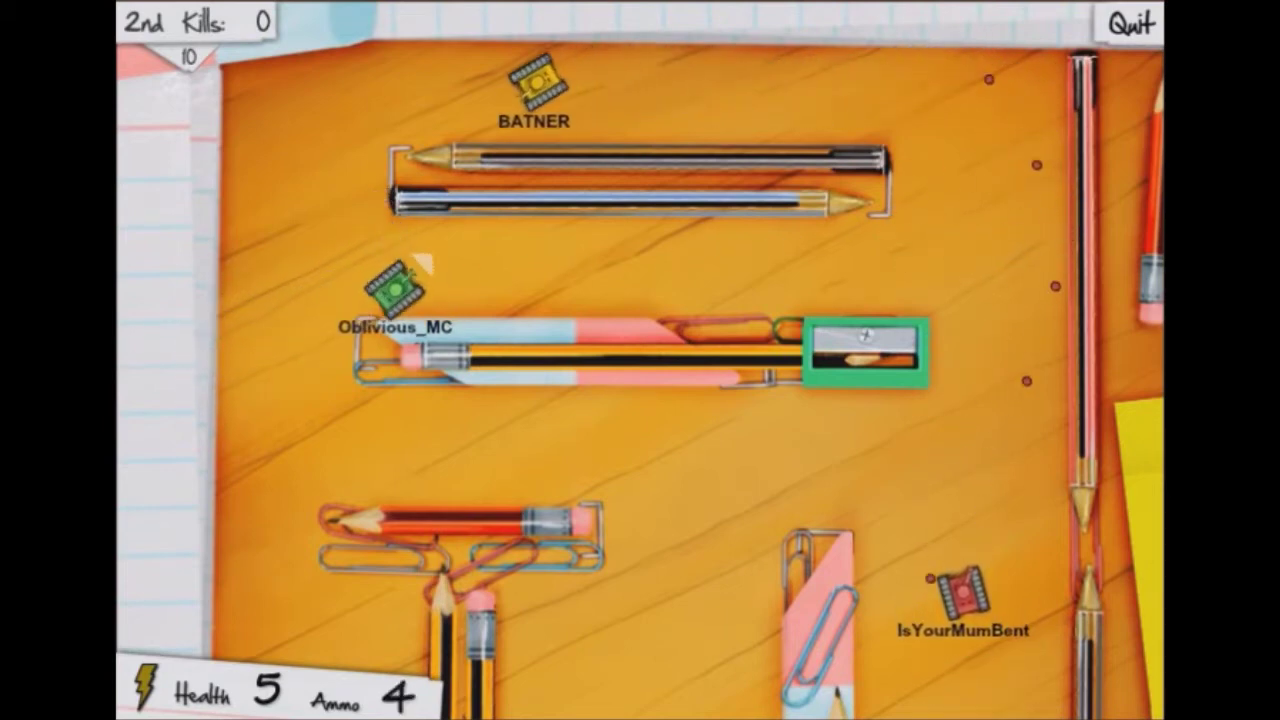
key("Up")
key("Left")
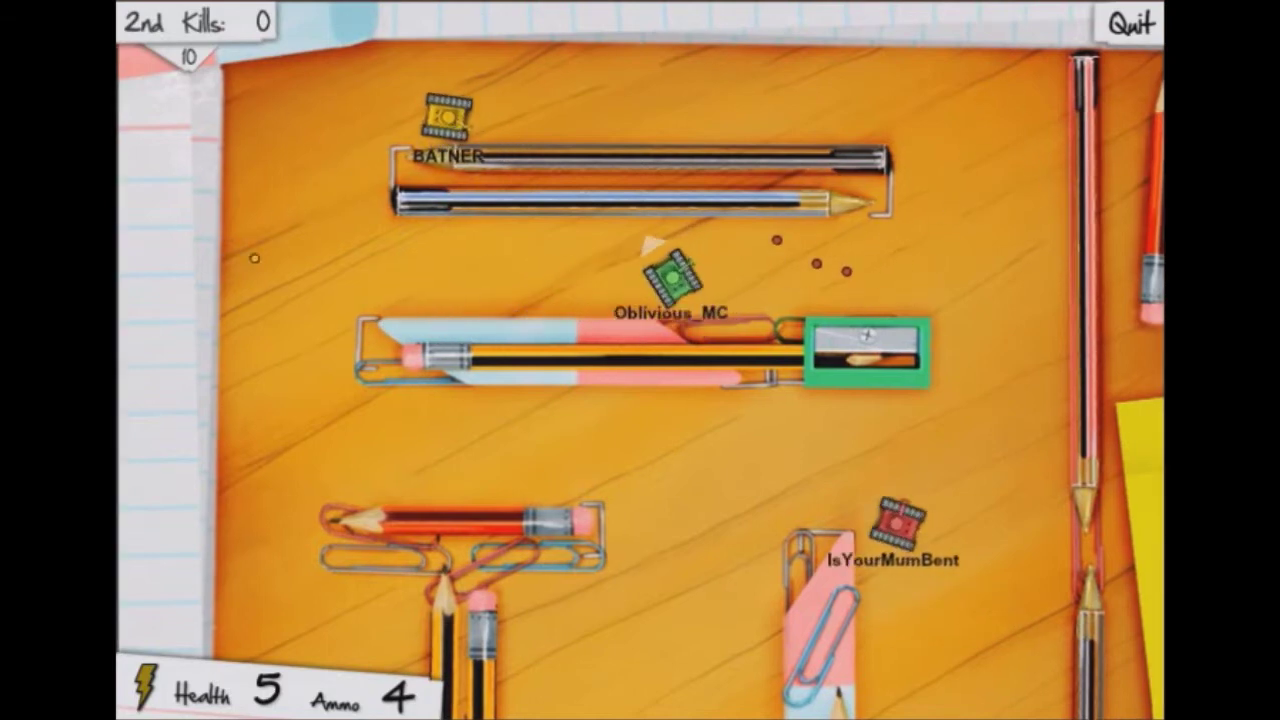
- Move to the top-left corner, firing shells at opponents, then drop to mid-left
key("Left")
key("Up")
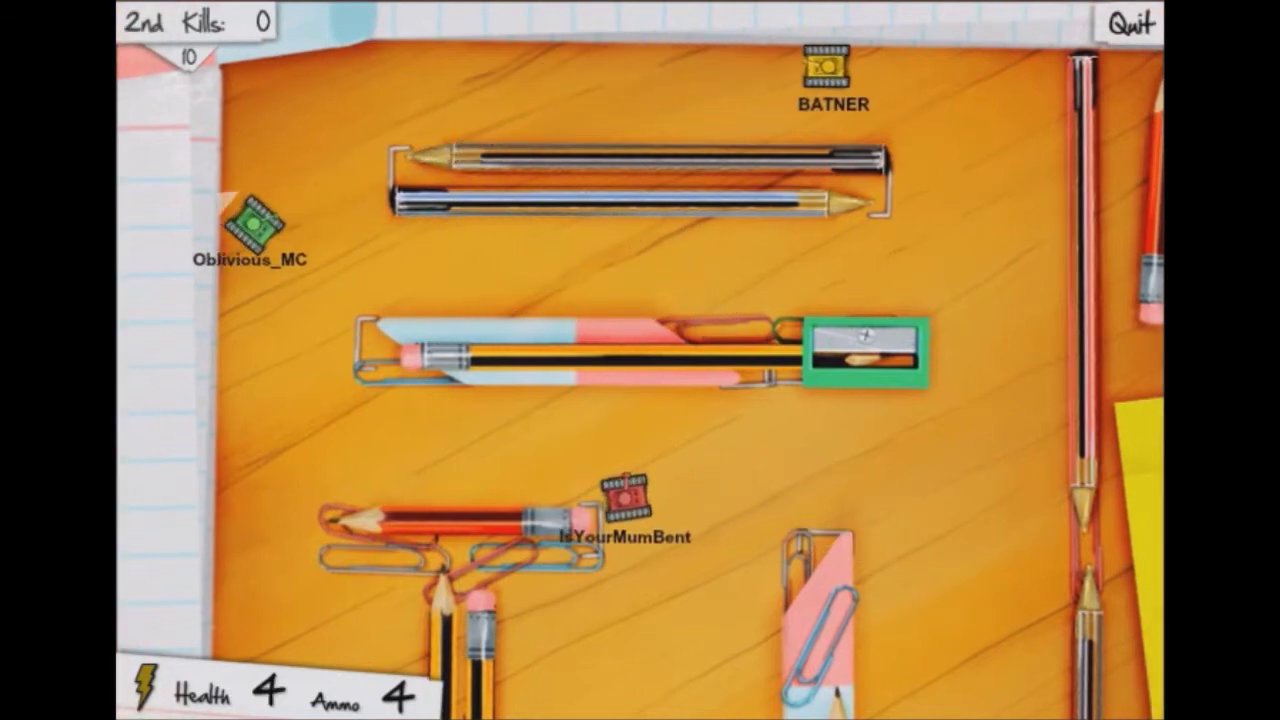
key("Up")
key("space")
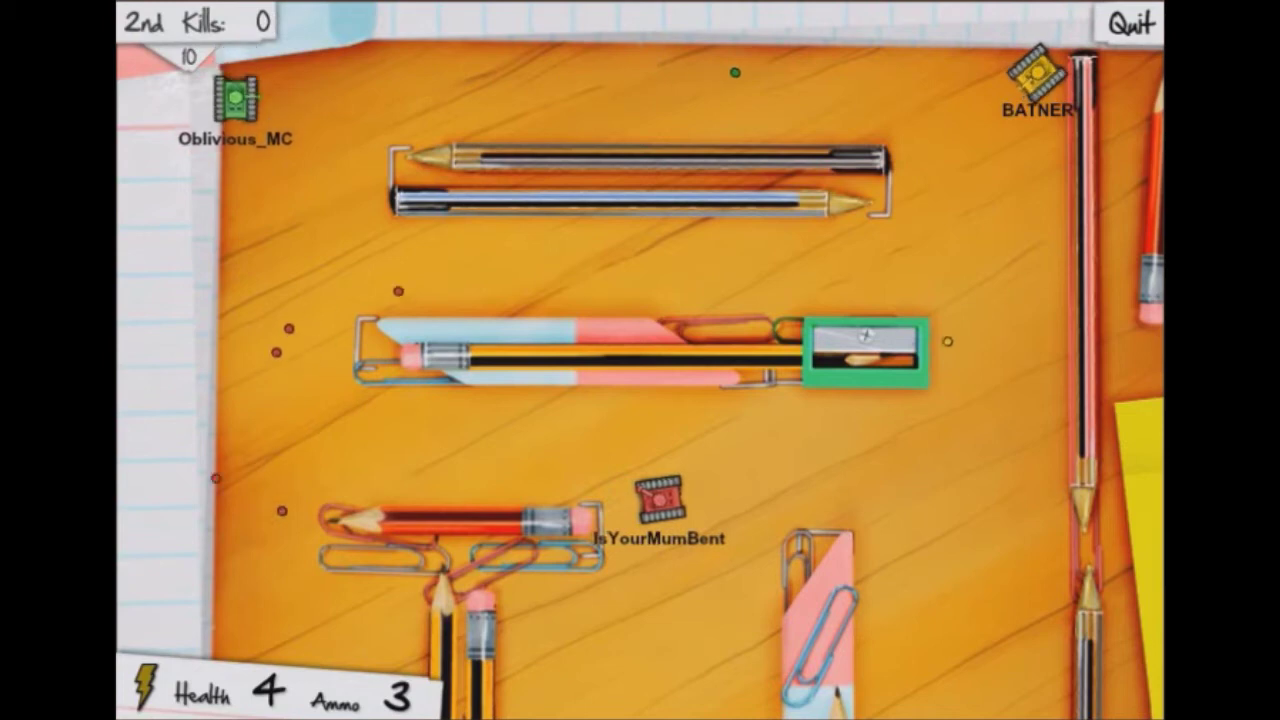
key("space")
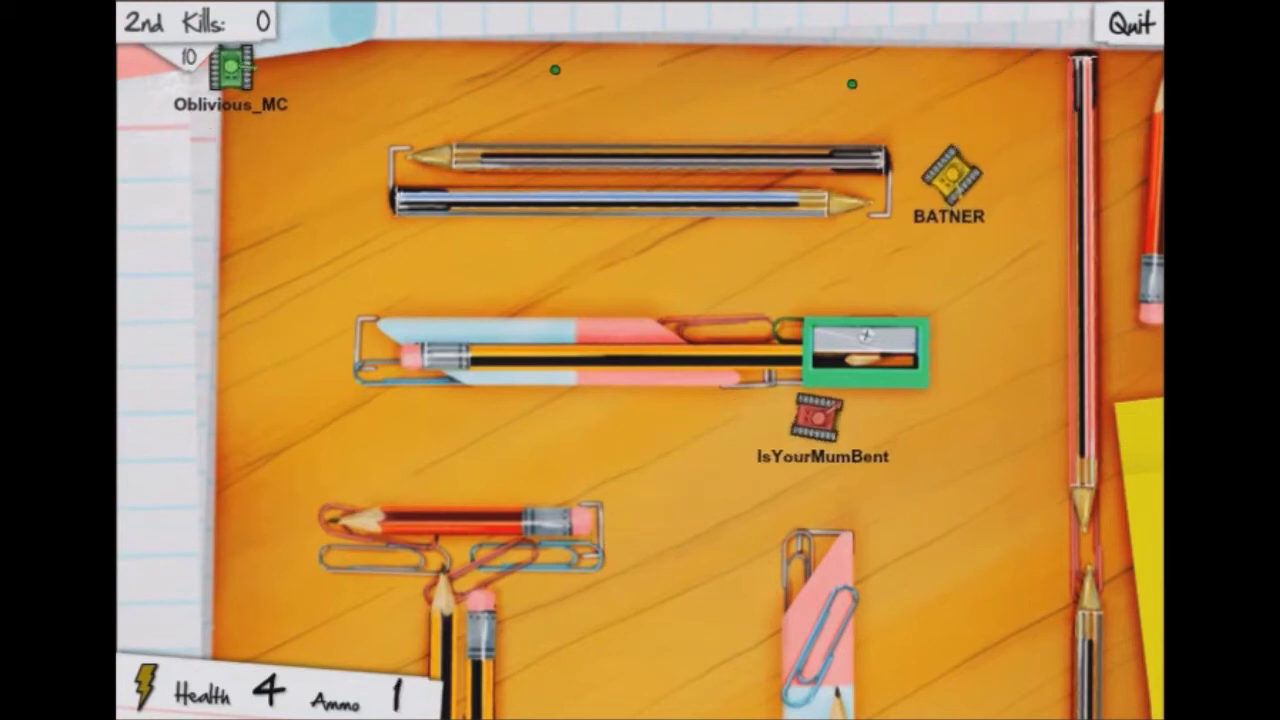
key("space")
key("Down")
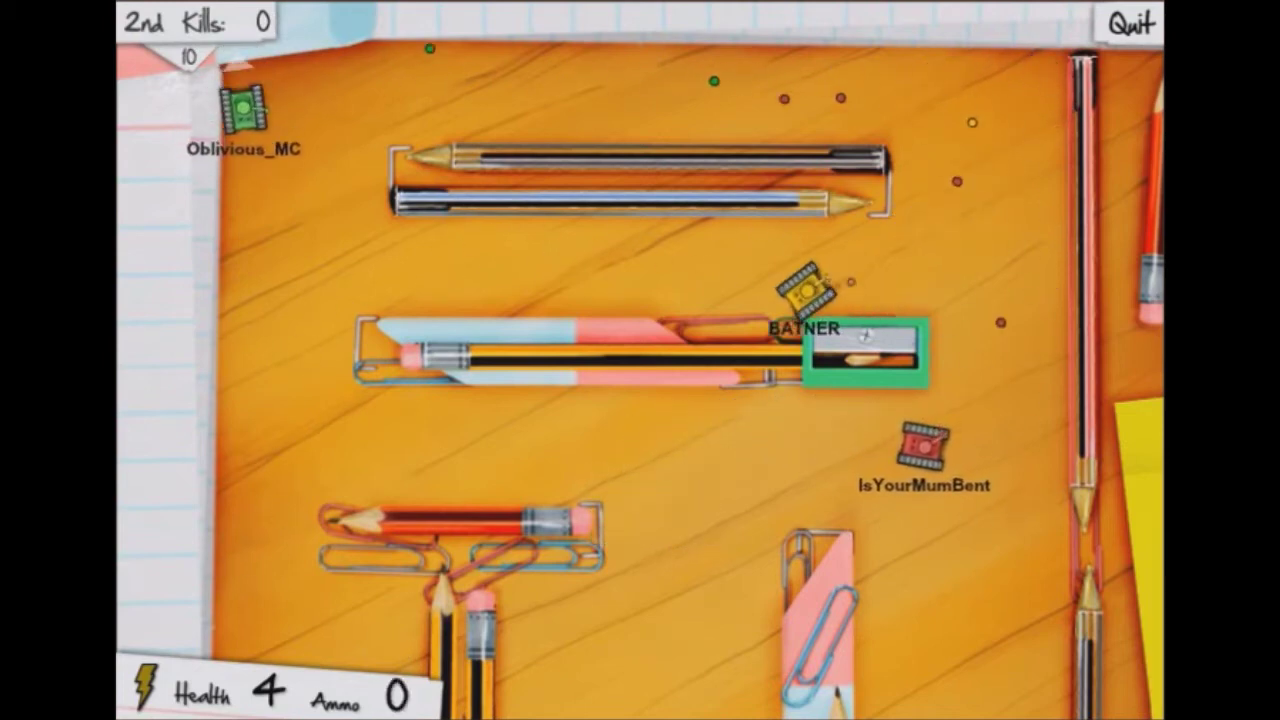
- Drive right and up-left across the map while the ammo refills
key("Right")
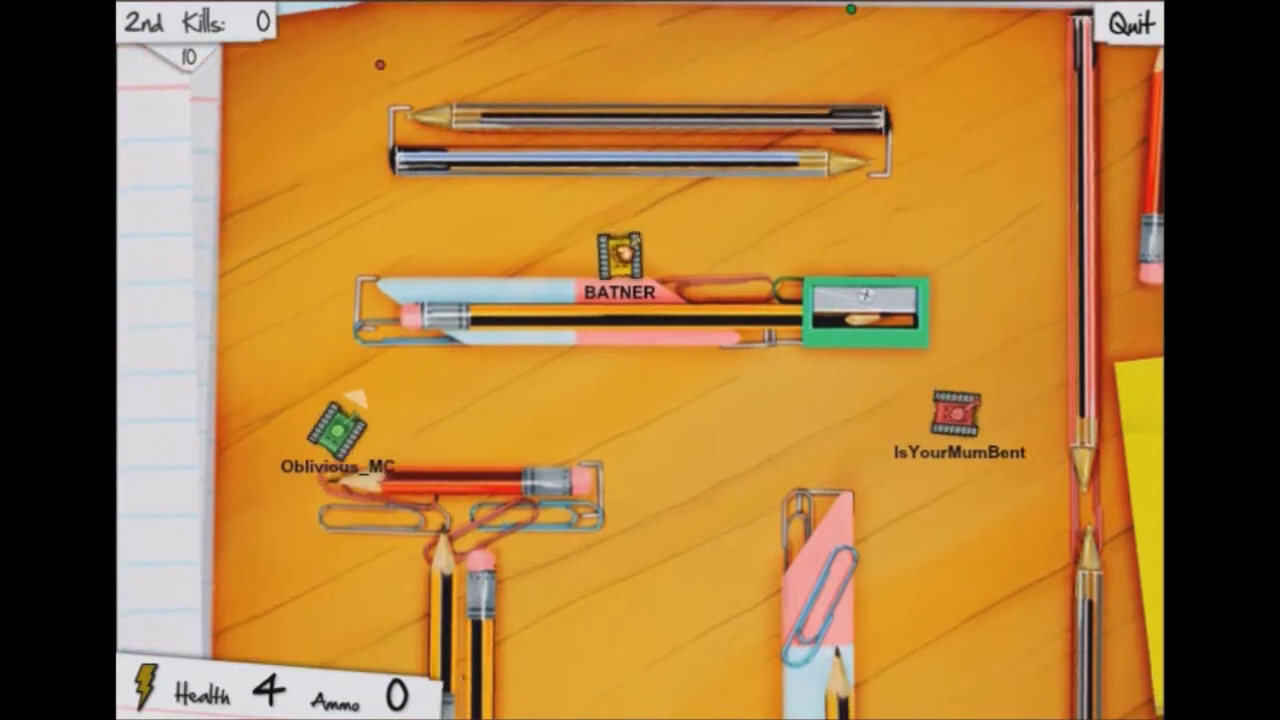
key("Up")
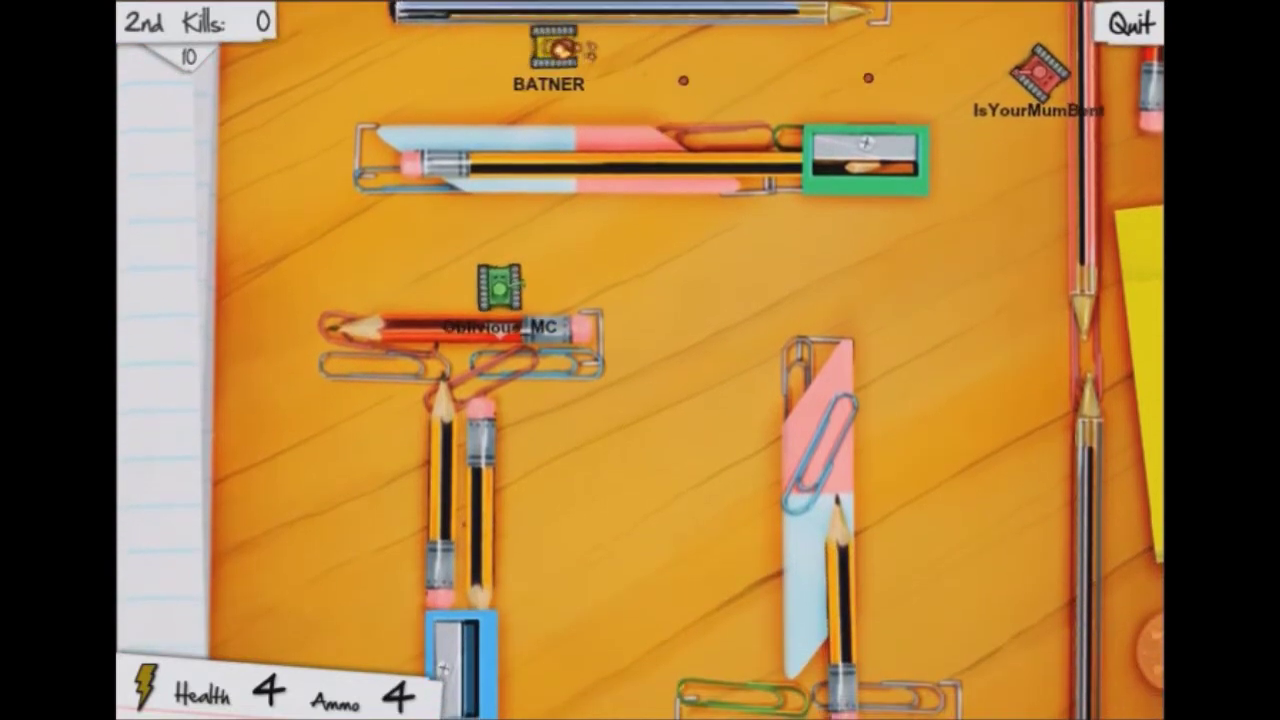
key("Left")
key("Up")
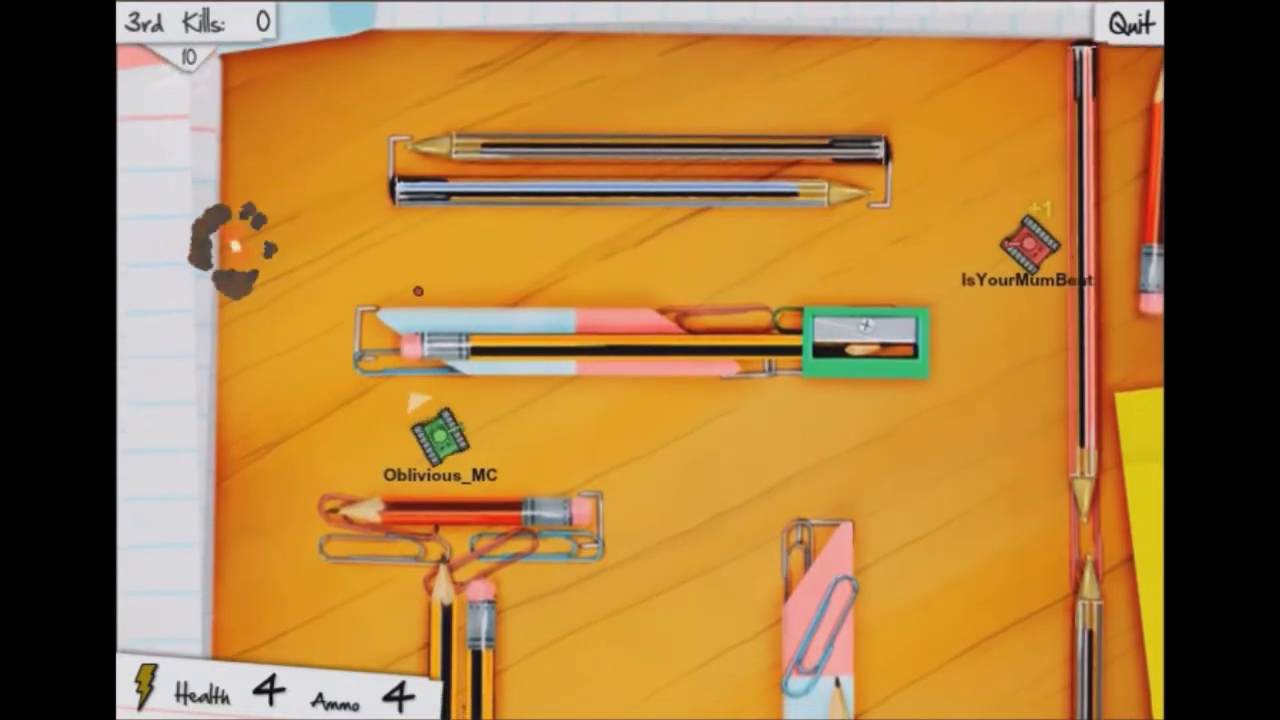
key("Right")
key("Up")
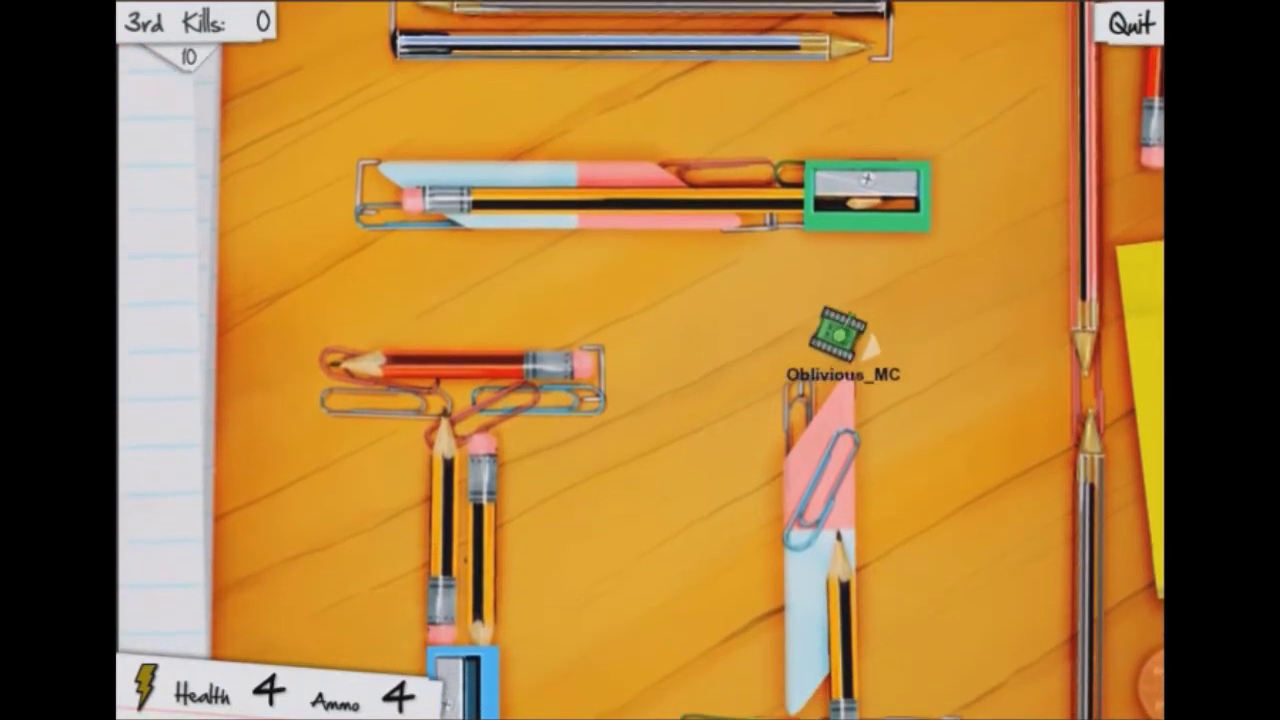
key("Left")
key("Up")
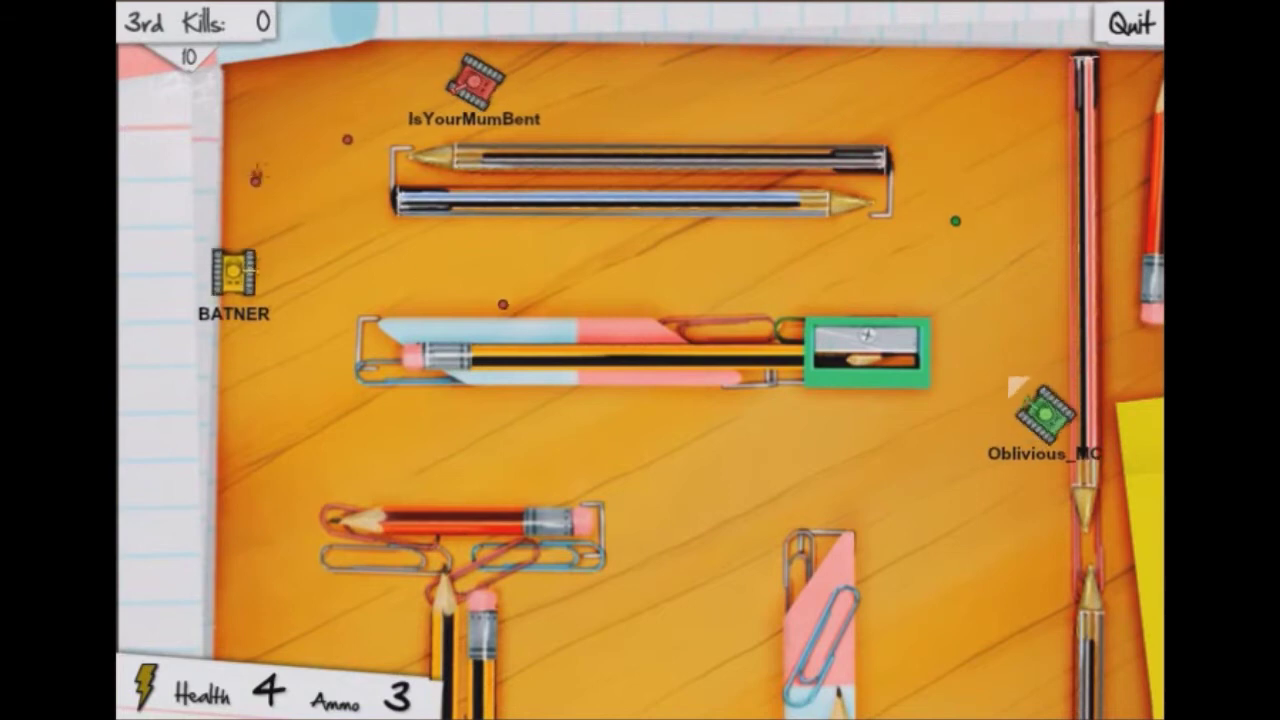
- Drive left toward the opponents, firing two shells
key("Left")
key("Up")
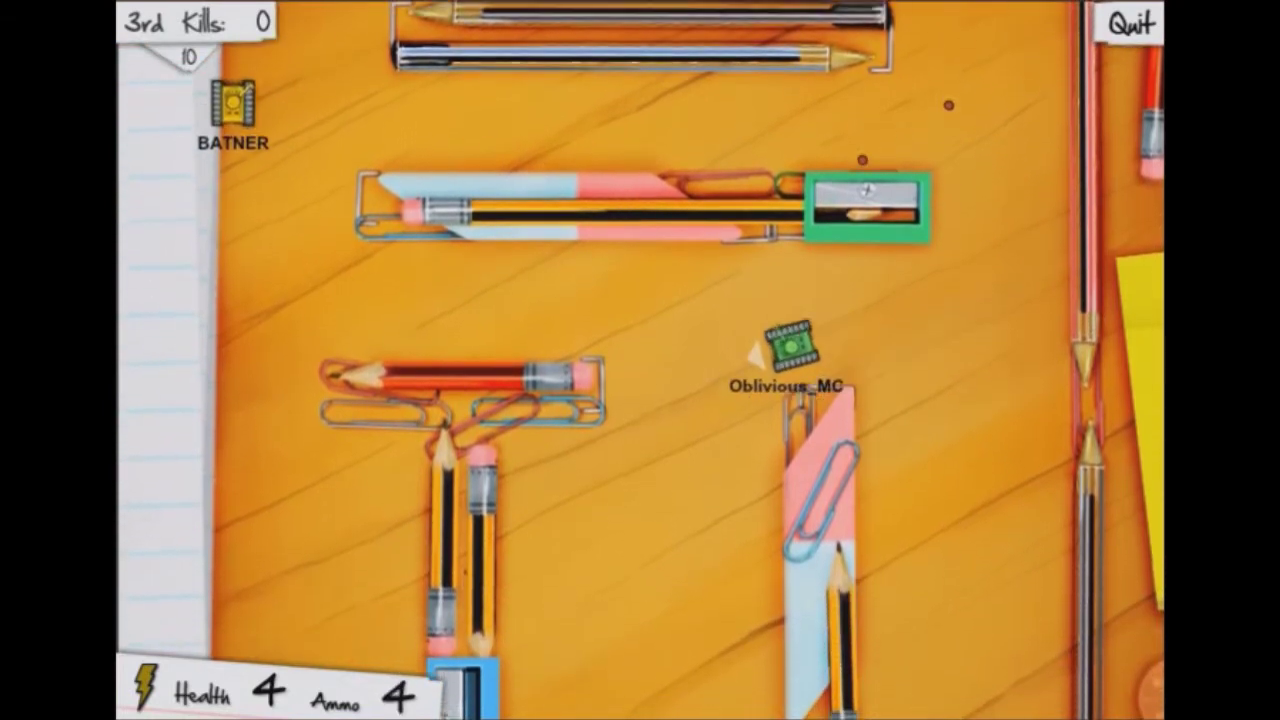
key("Up")
key("space")
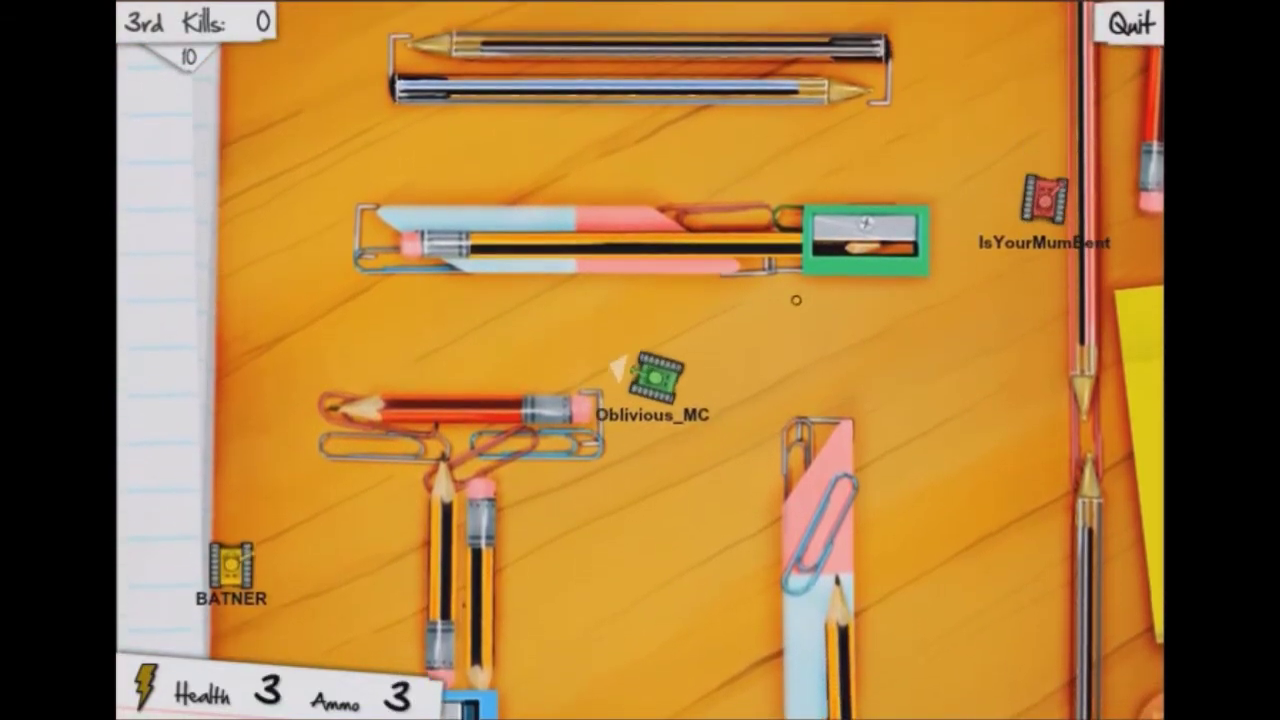
key("Up")
key("space")
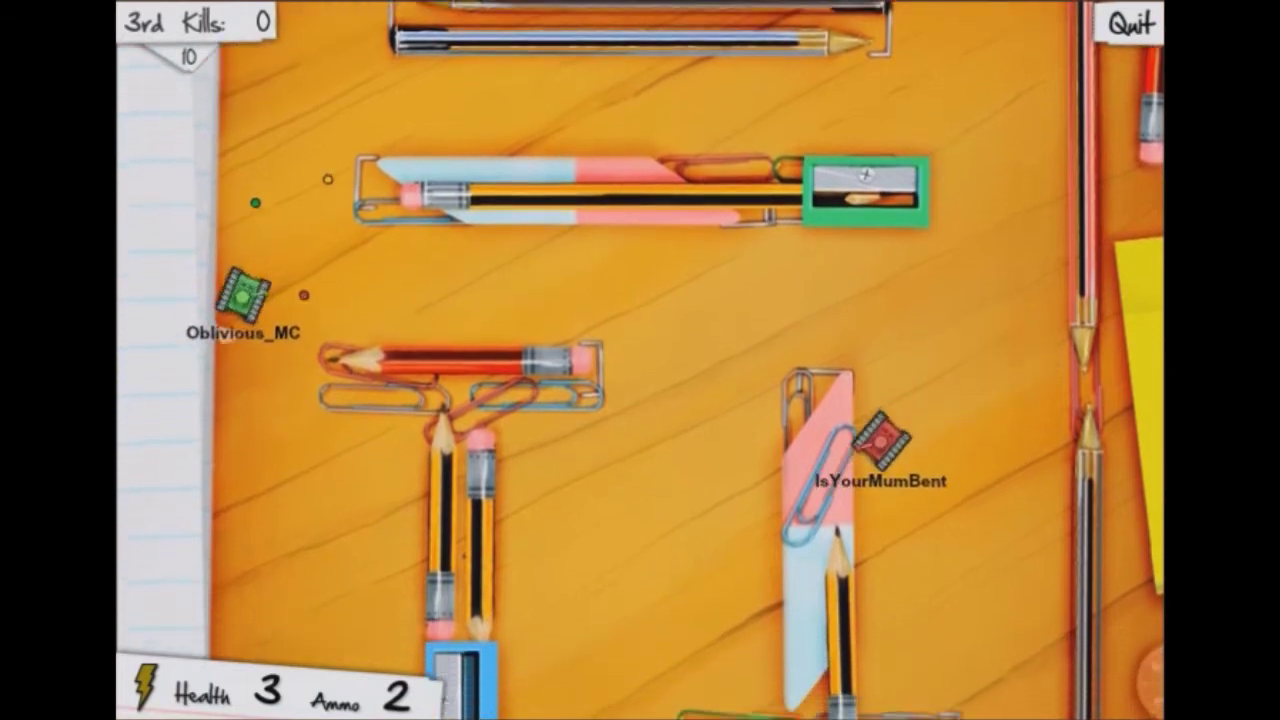
- Retreat right from the attackers and fire two shells down-right
key("Right")
key("Up")
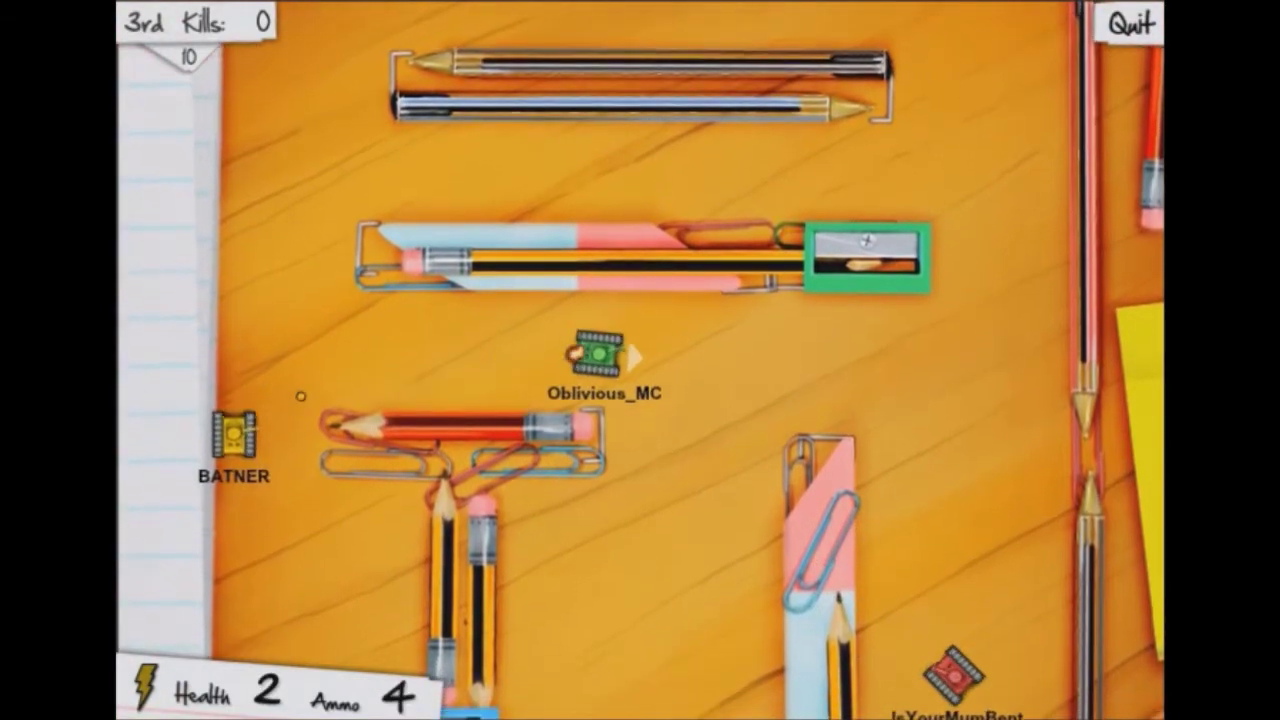
key("Up")
key("Right")
key("space")
key("space")
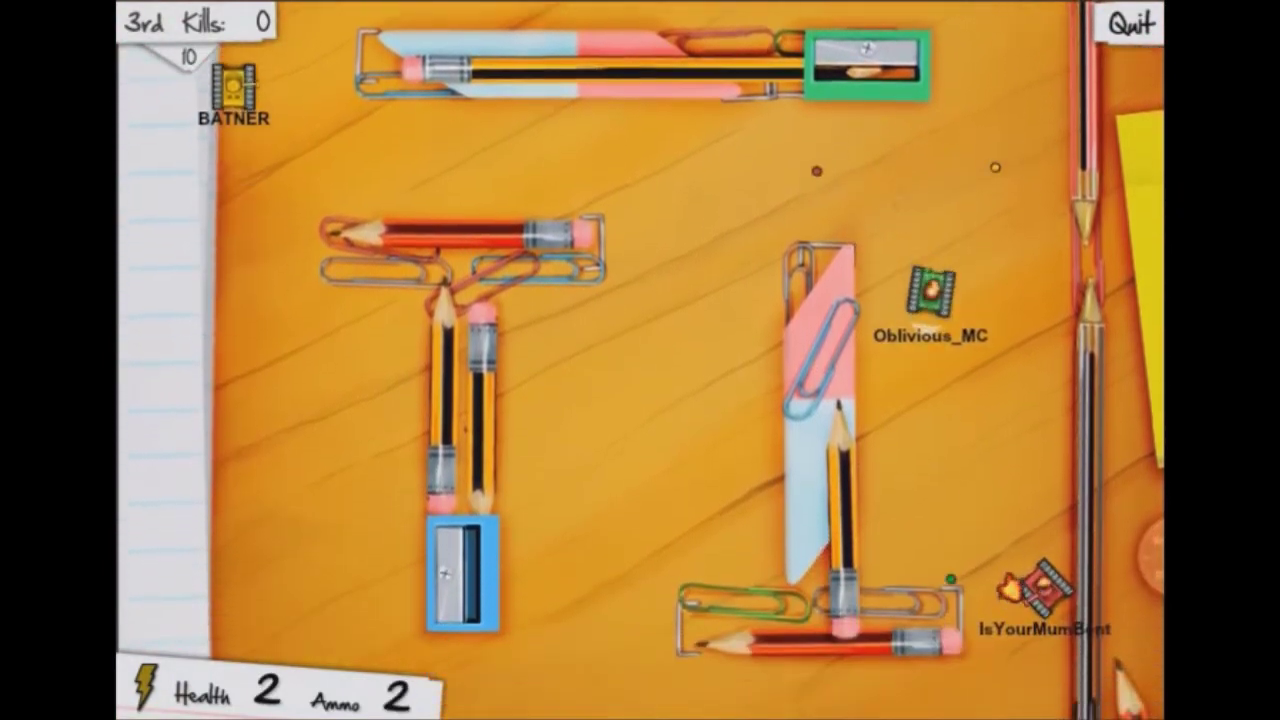
- Drive down, then up-right, and fire a volley of shells leftward
key("Up")
key("Left")
key("Up")
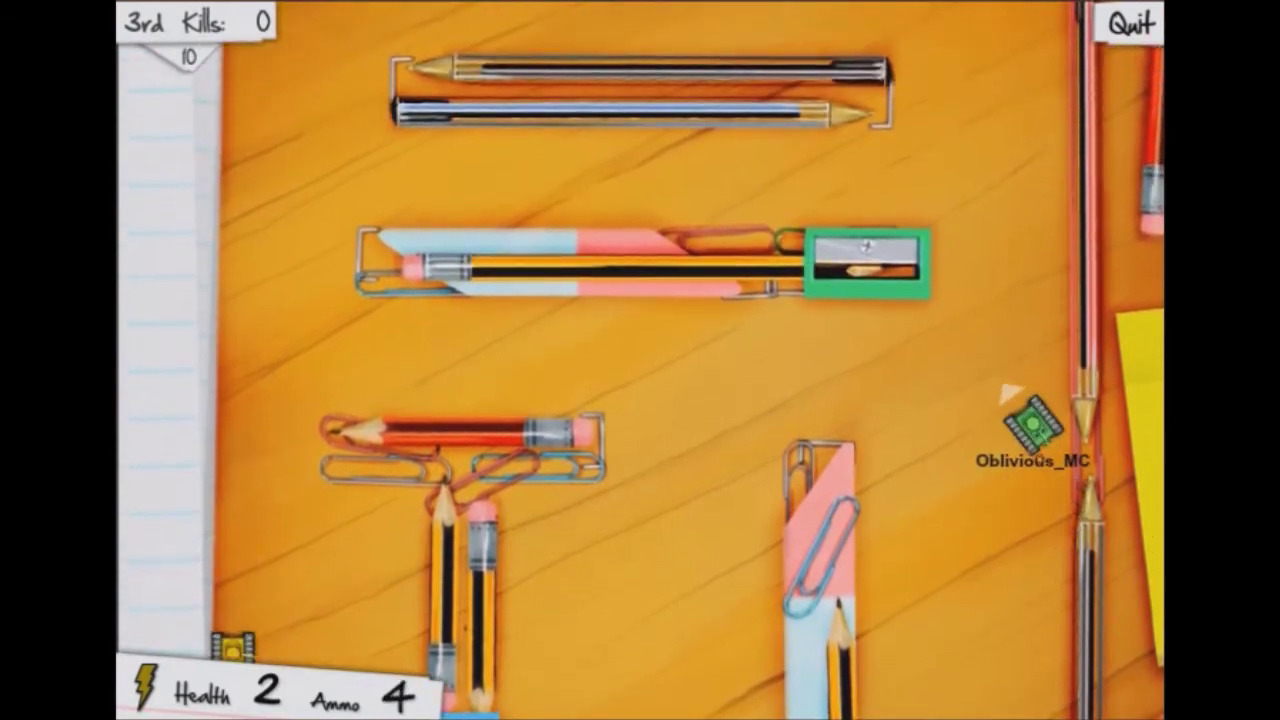
key("Left")
key("space")
key("space")
key("space")
key("space")
- Drive down-right while the ammo refills, then head up toward the red tank
key("Up")
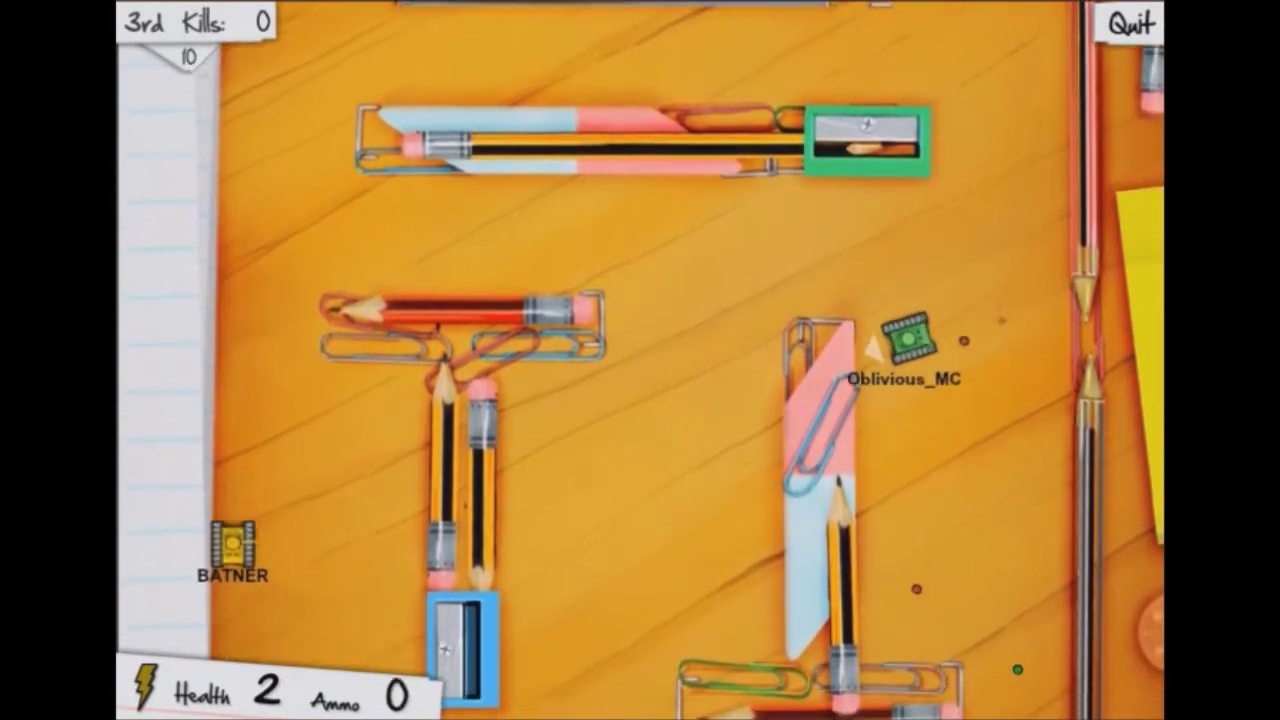
key("Right")
key("Down")
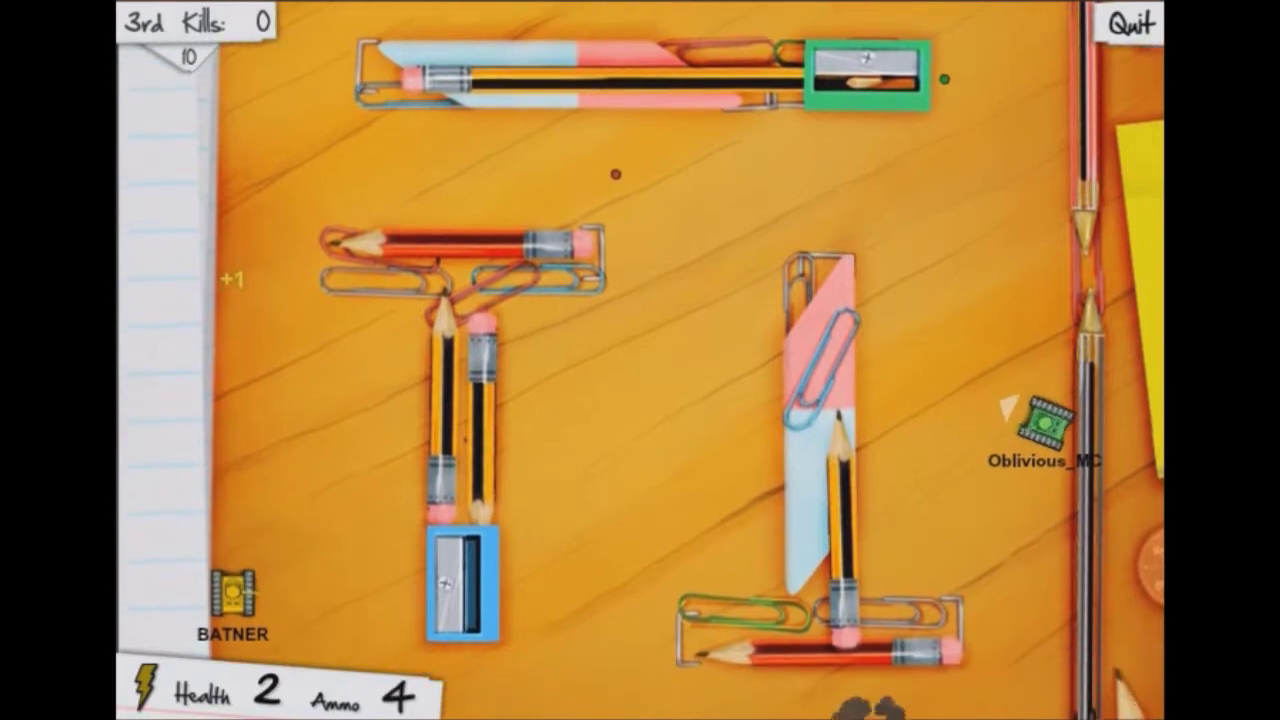
key("Up")
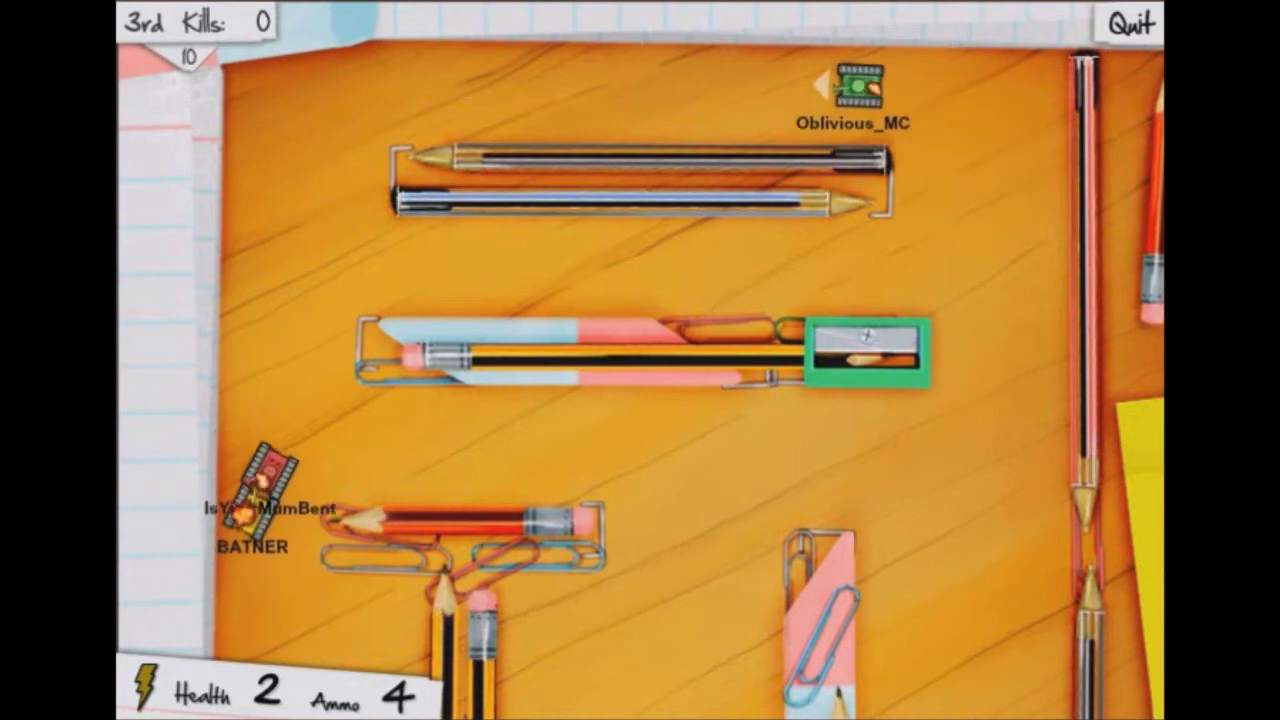
- Drive the green tank around the arena and back along the top edge
key("Left")
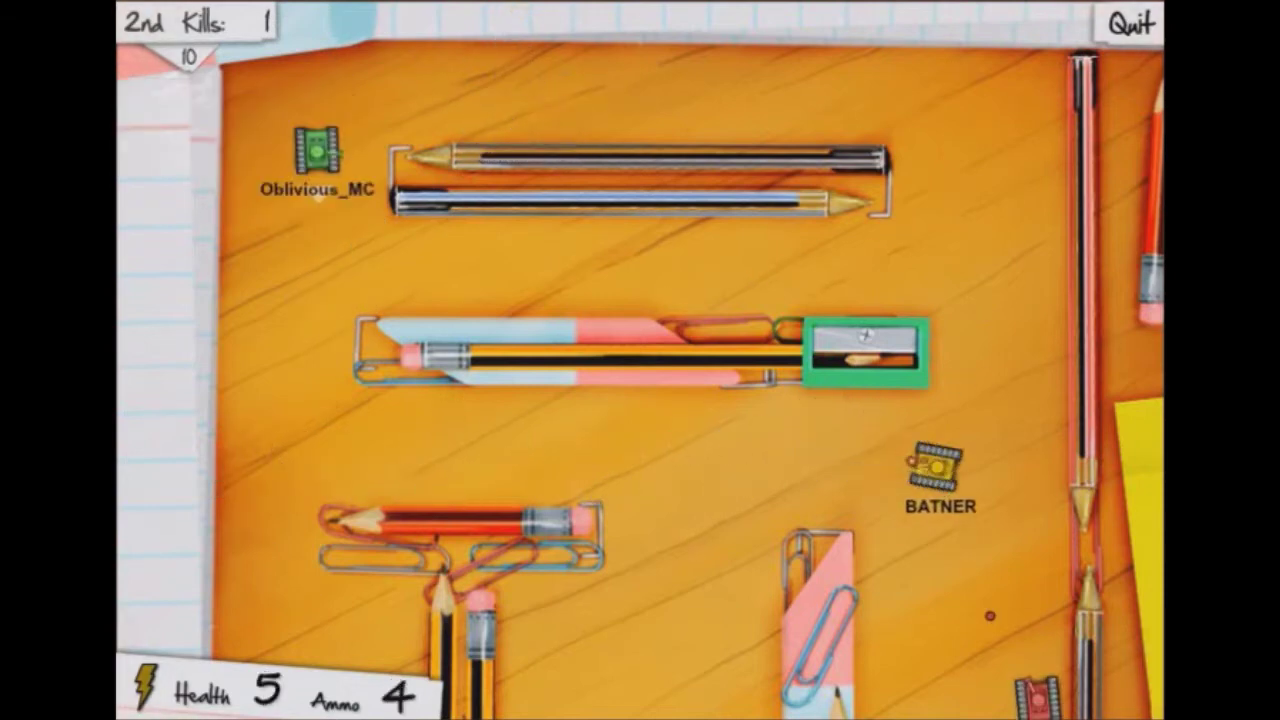
key("Down")
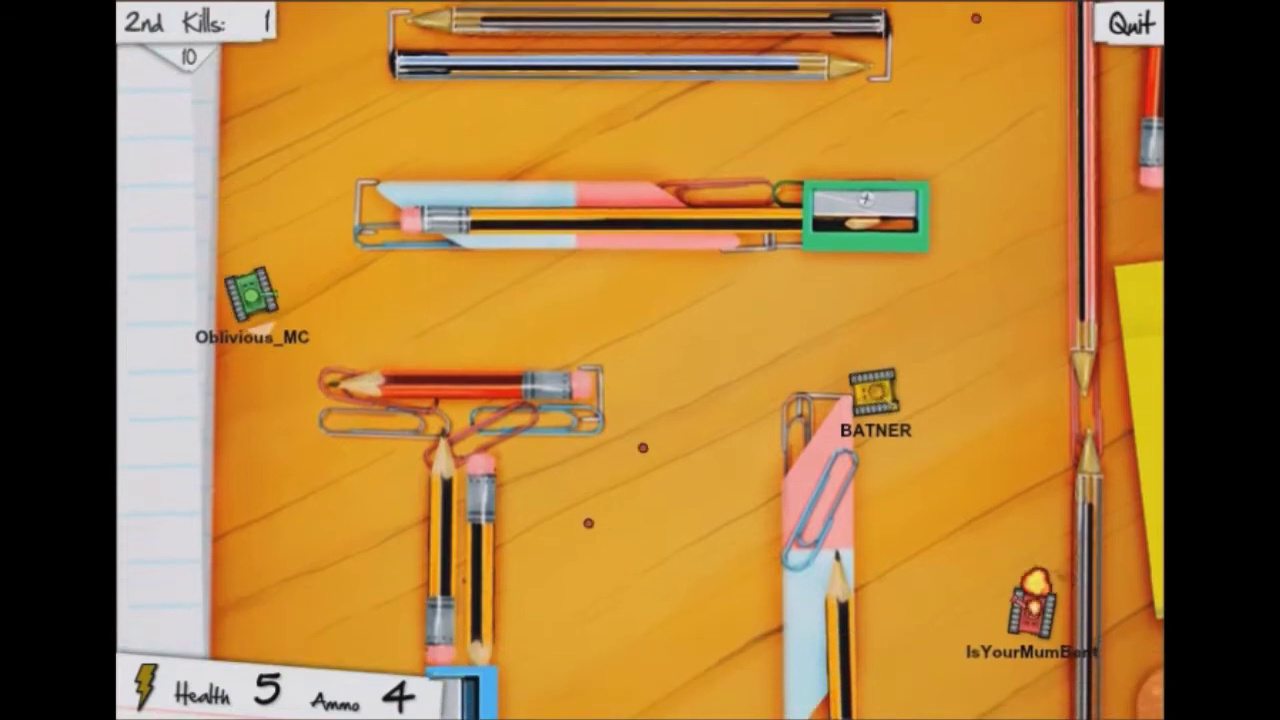
key("Up")
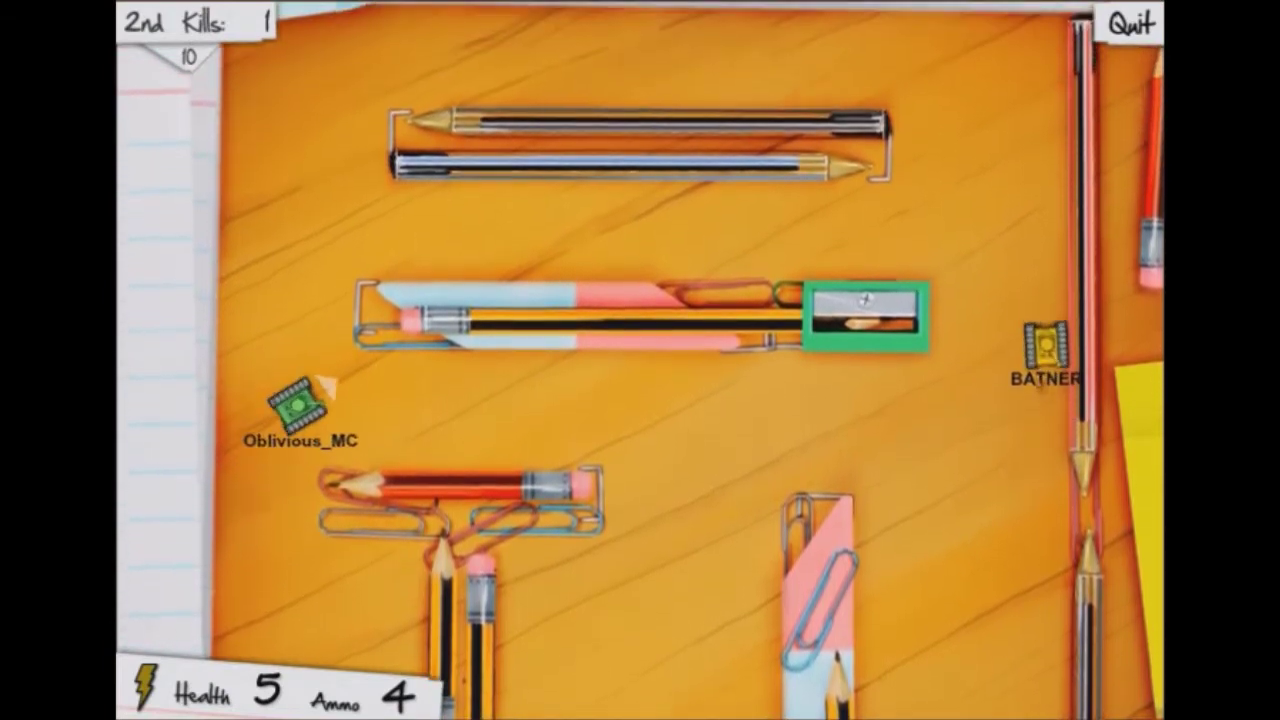
key("Right")
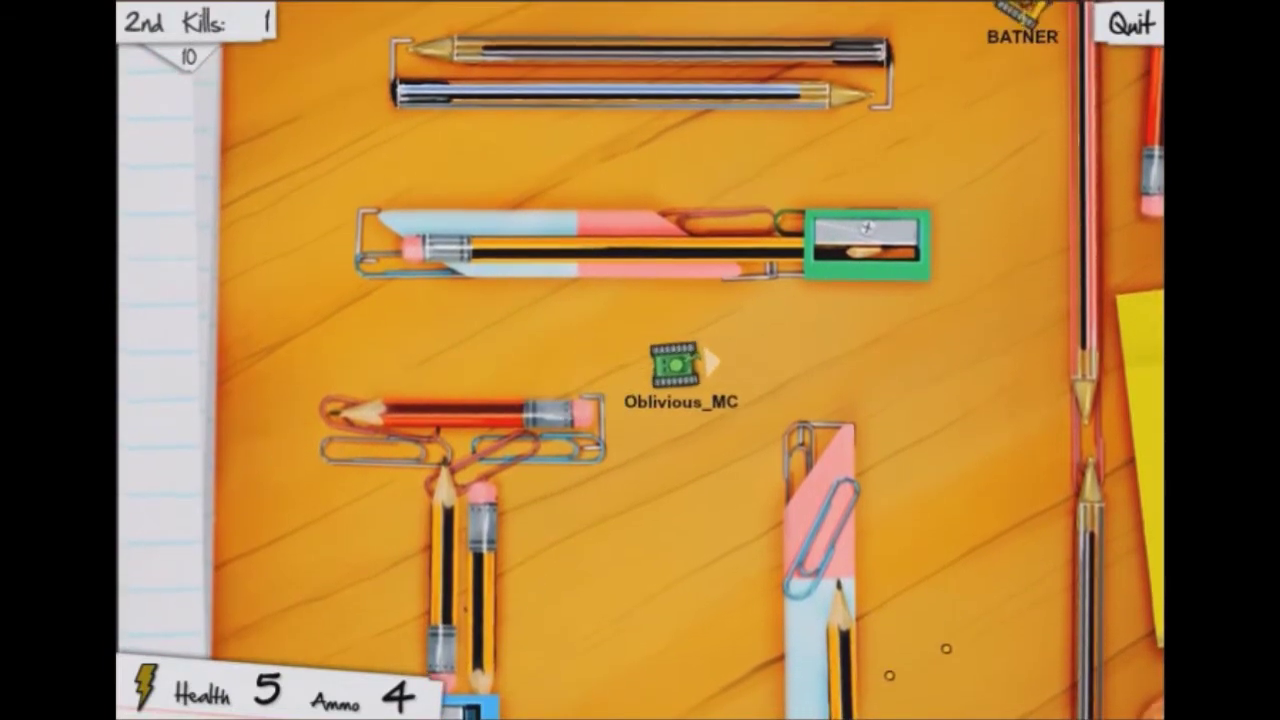
key("Up")
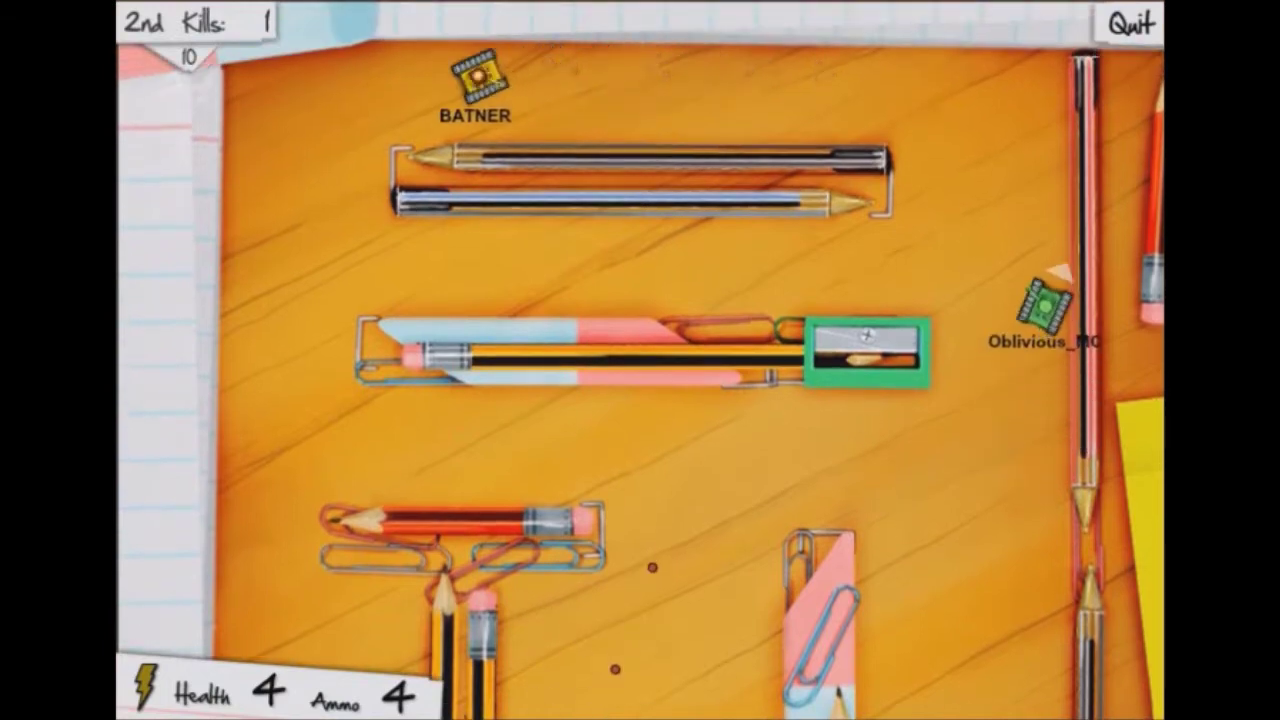
key("Up")
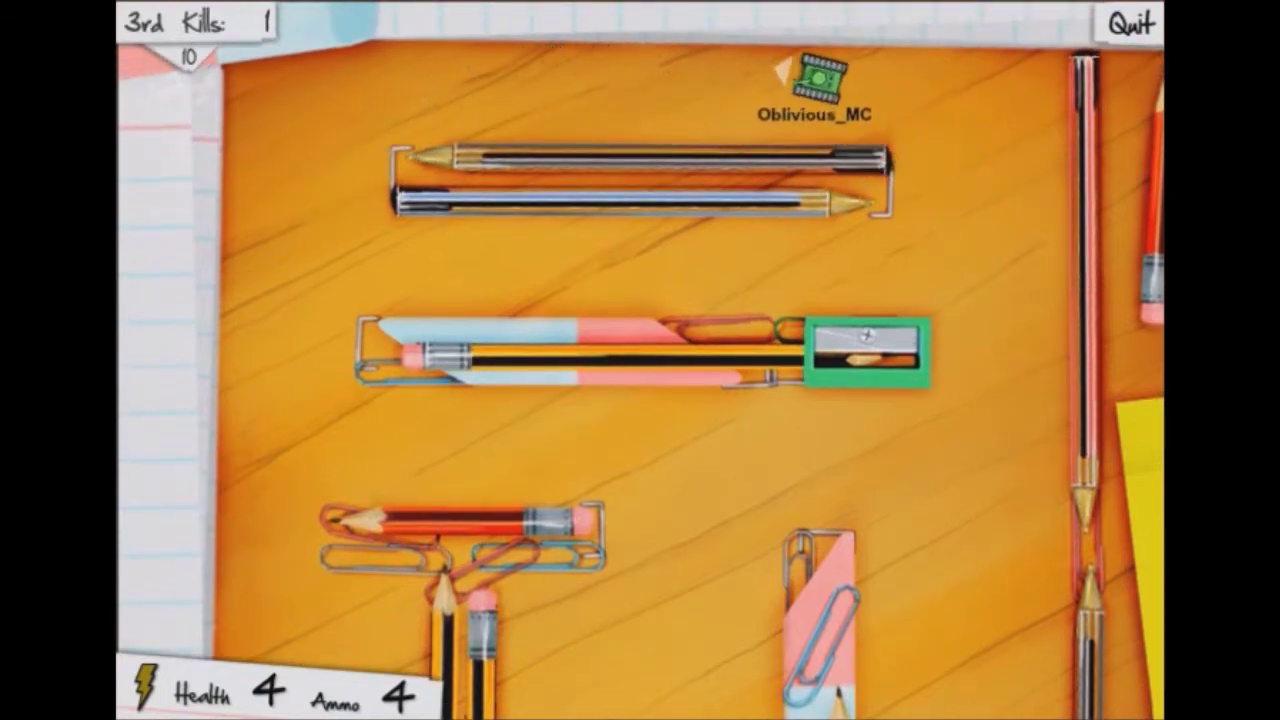
key("Left")
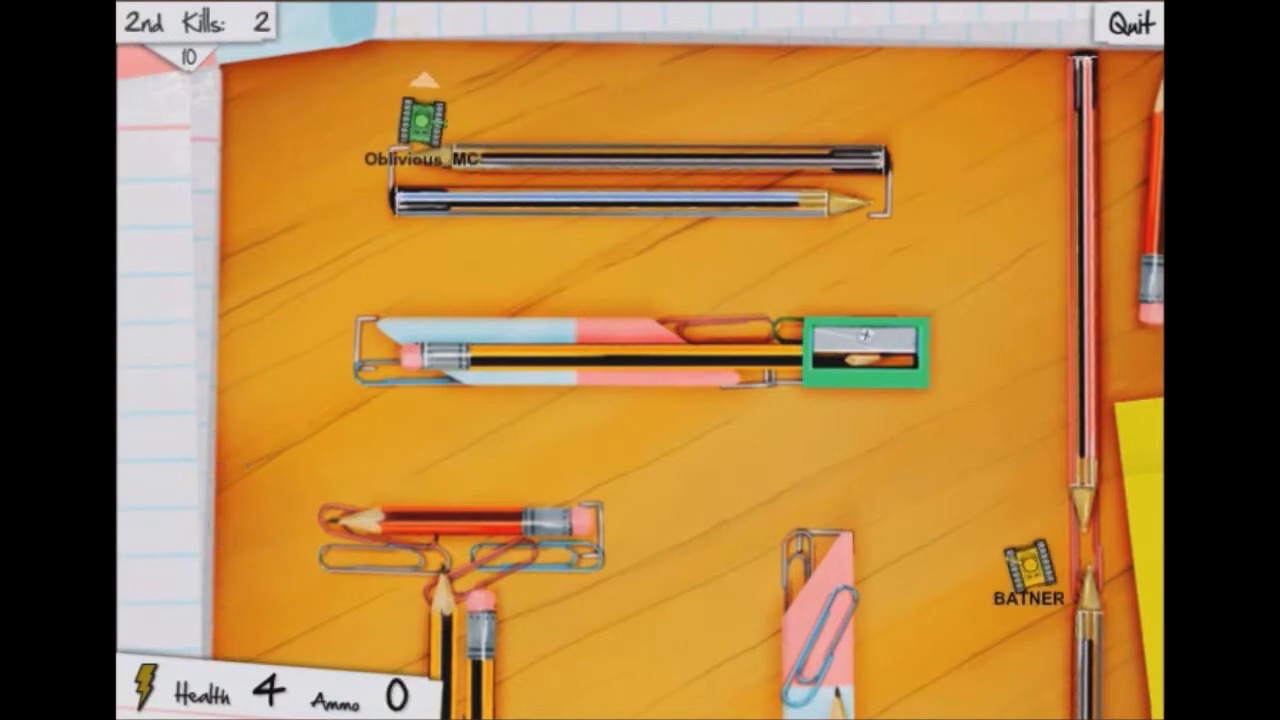
- Shoot at enemies while weaving along the top, firing at IsYourMumBent
key("Right")
key("space")
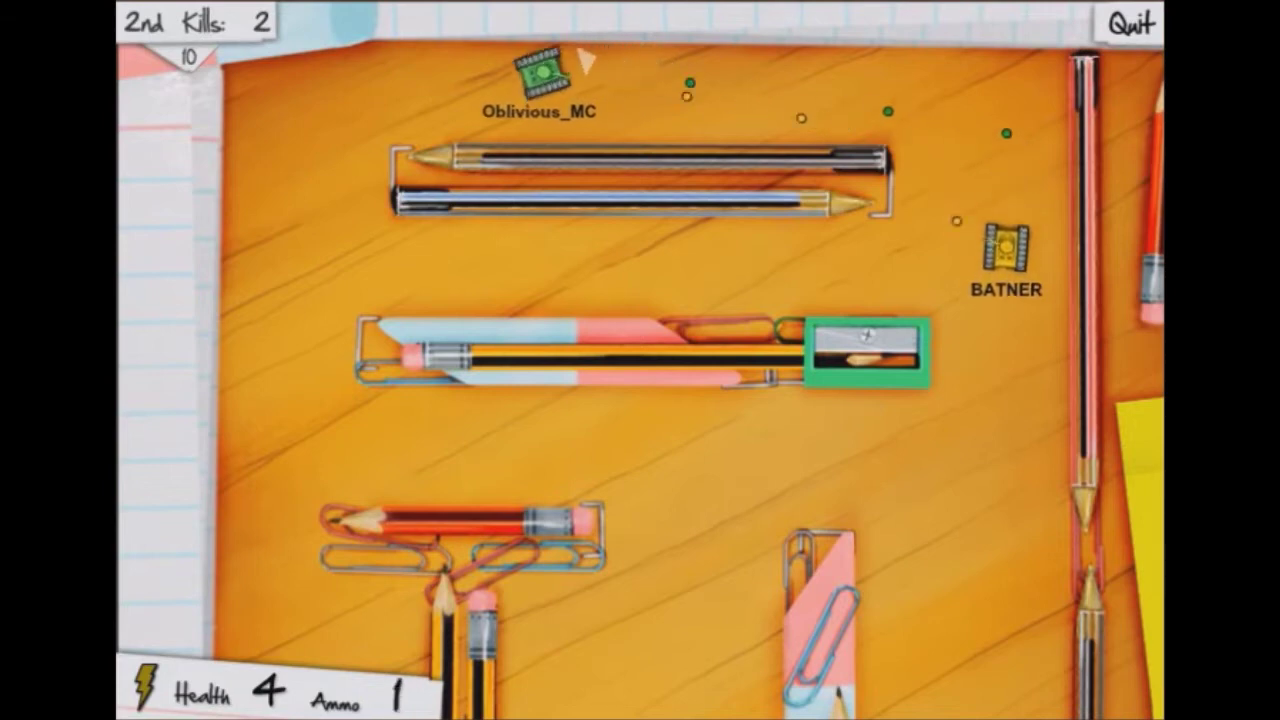
key("Left")
key("space")
key("Up")
key("Right")
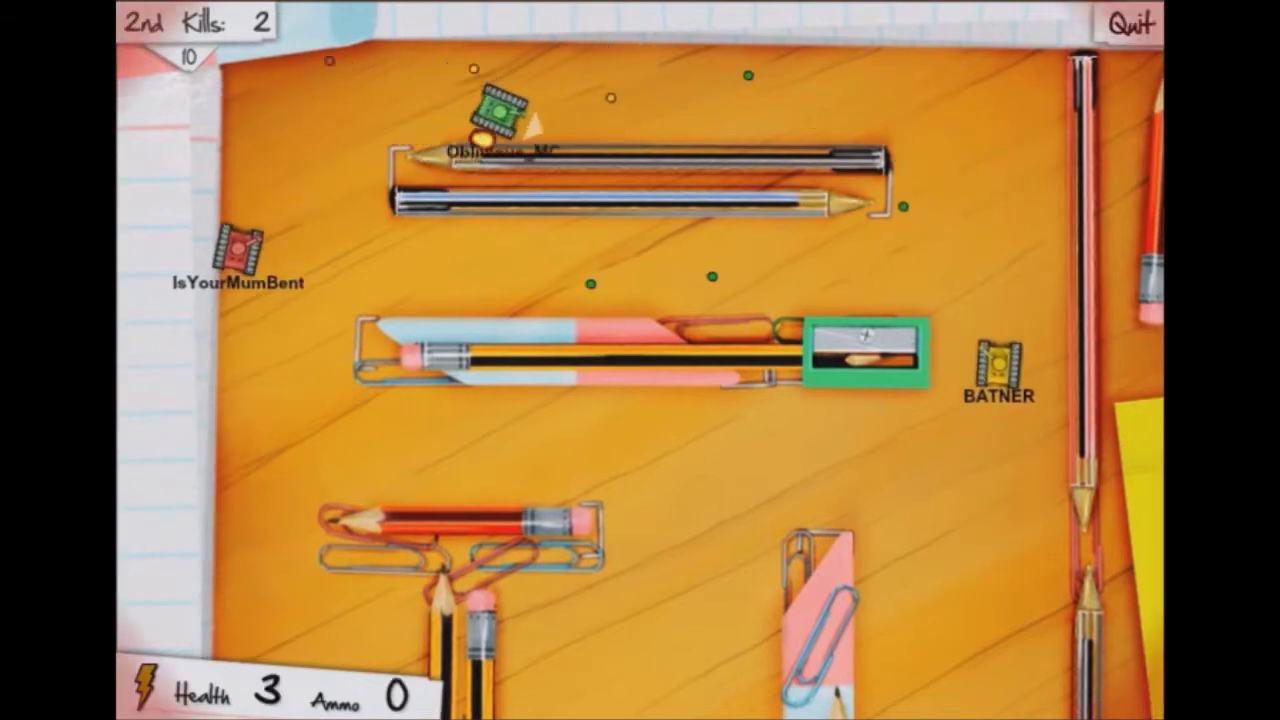
key("Right")
key("space")
key("space")
- Fire the remaining shells under fire, then drive the respawned tank up diagonally
key("Left")
key("space")
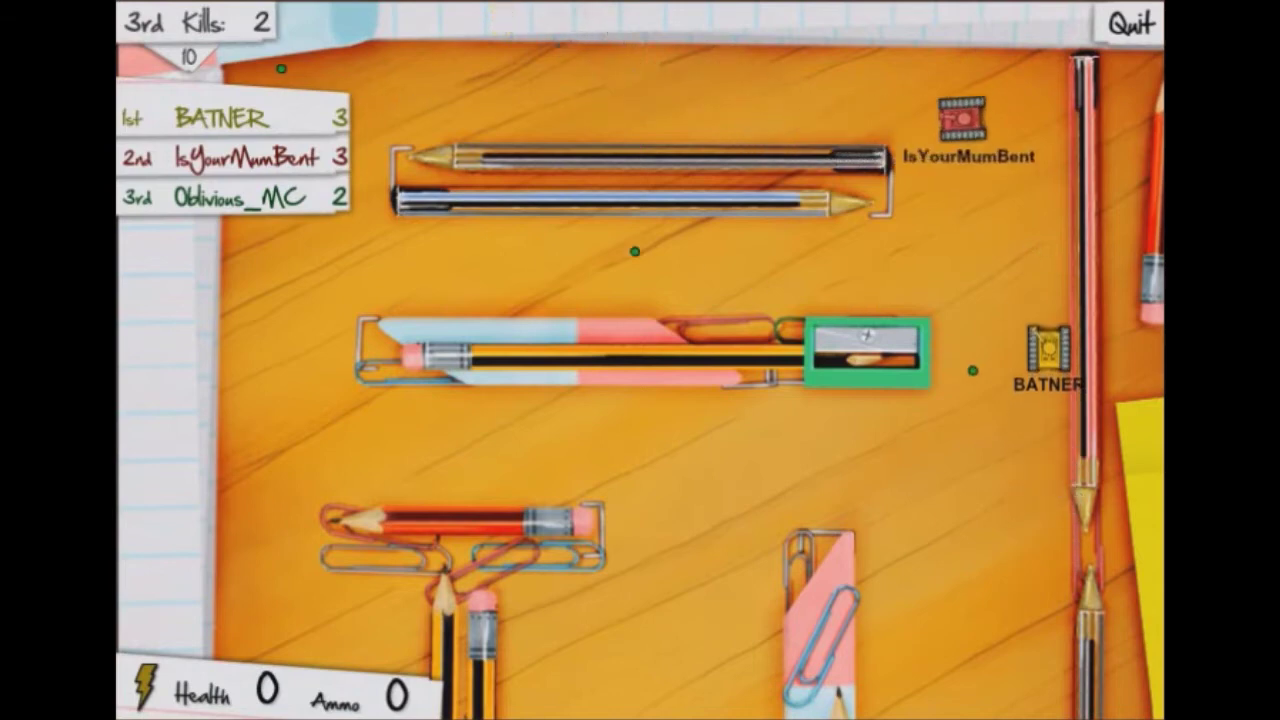
key("Up")
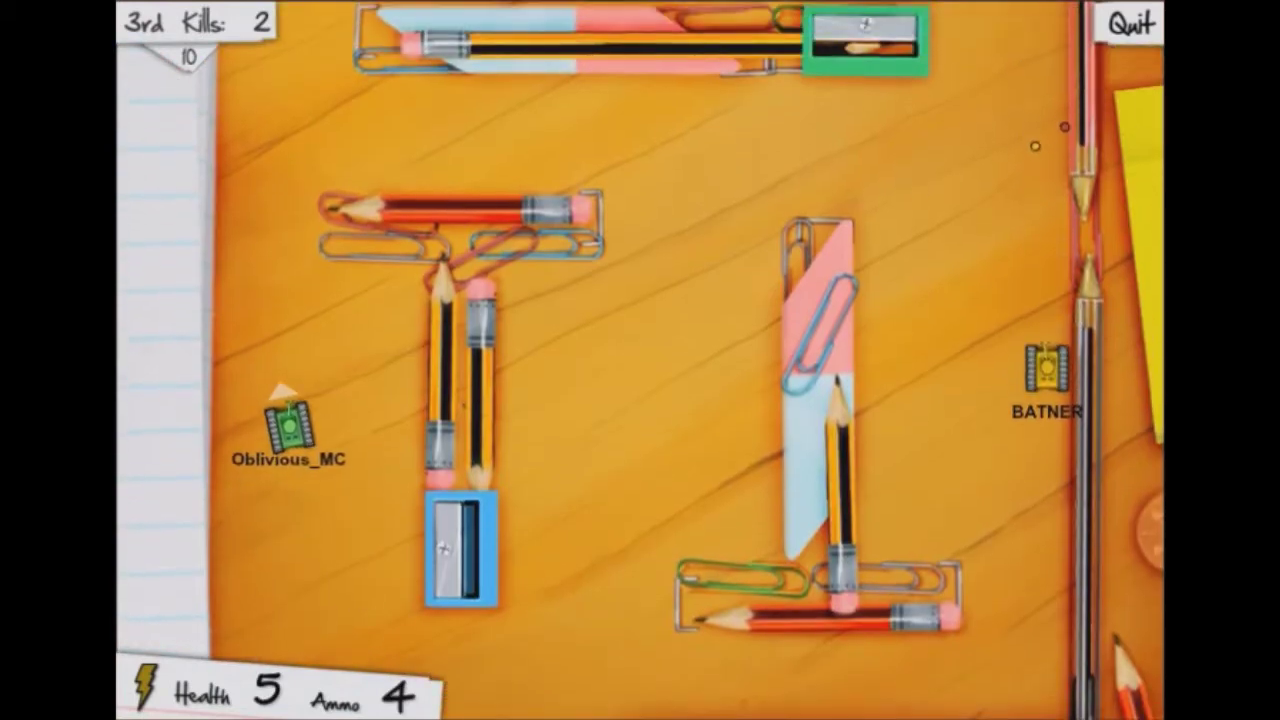
key("Right")
key("Right")
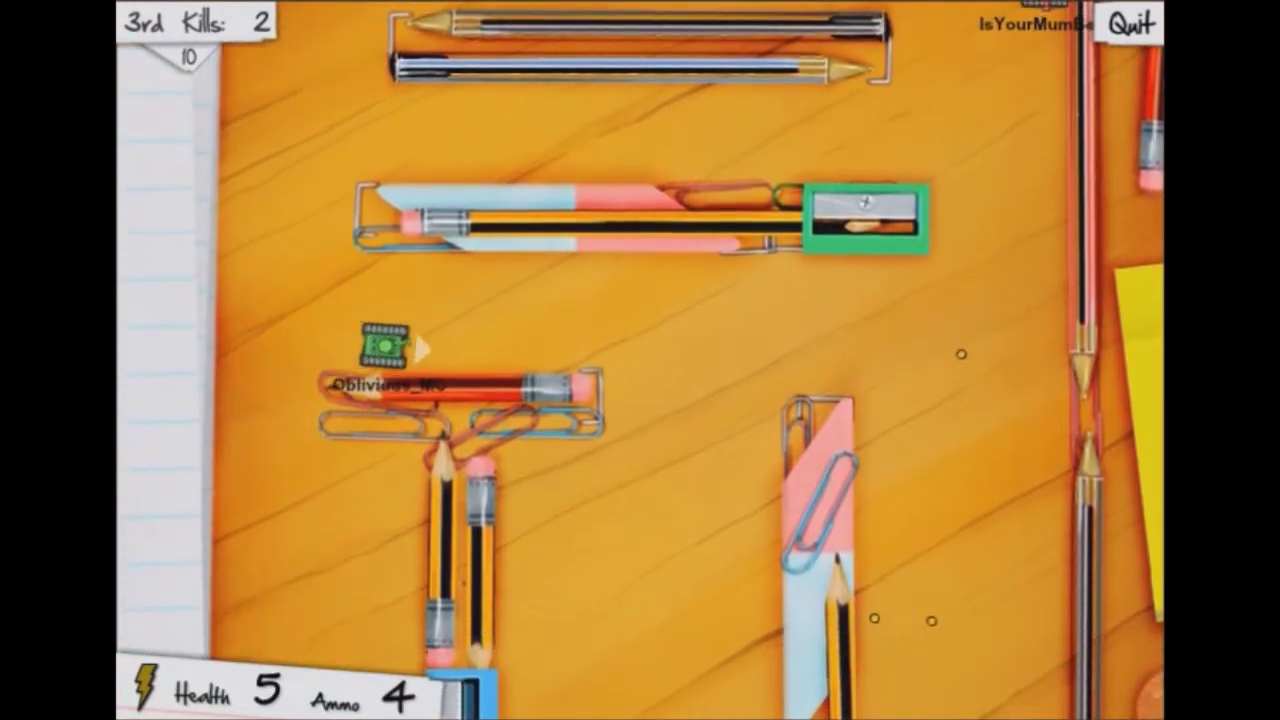
- Fire while retreating left, destroying IsYourMumBent for a third kill
key("space")
key("space")
key("Left")
key("space")
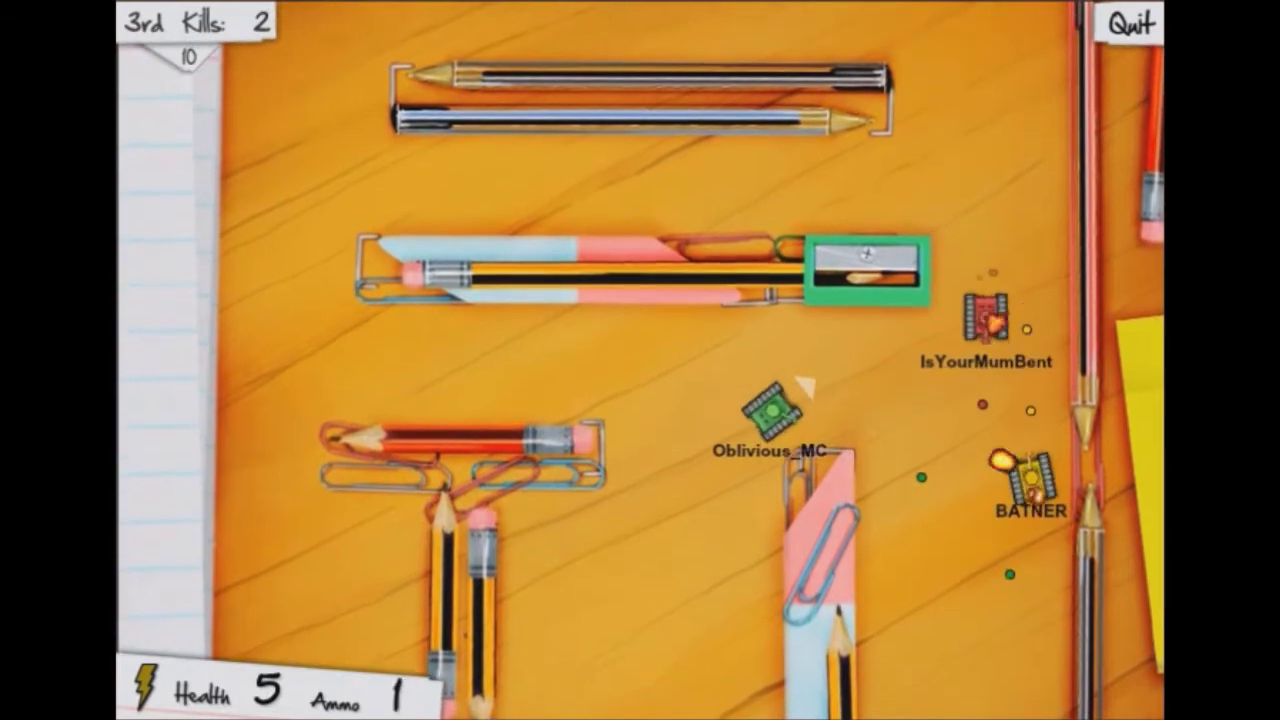
key("space")
key("Left")
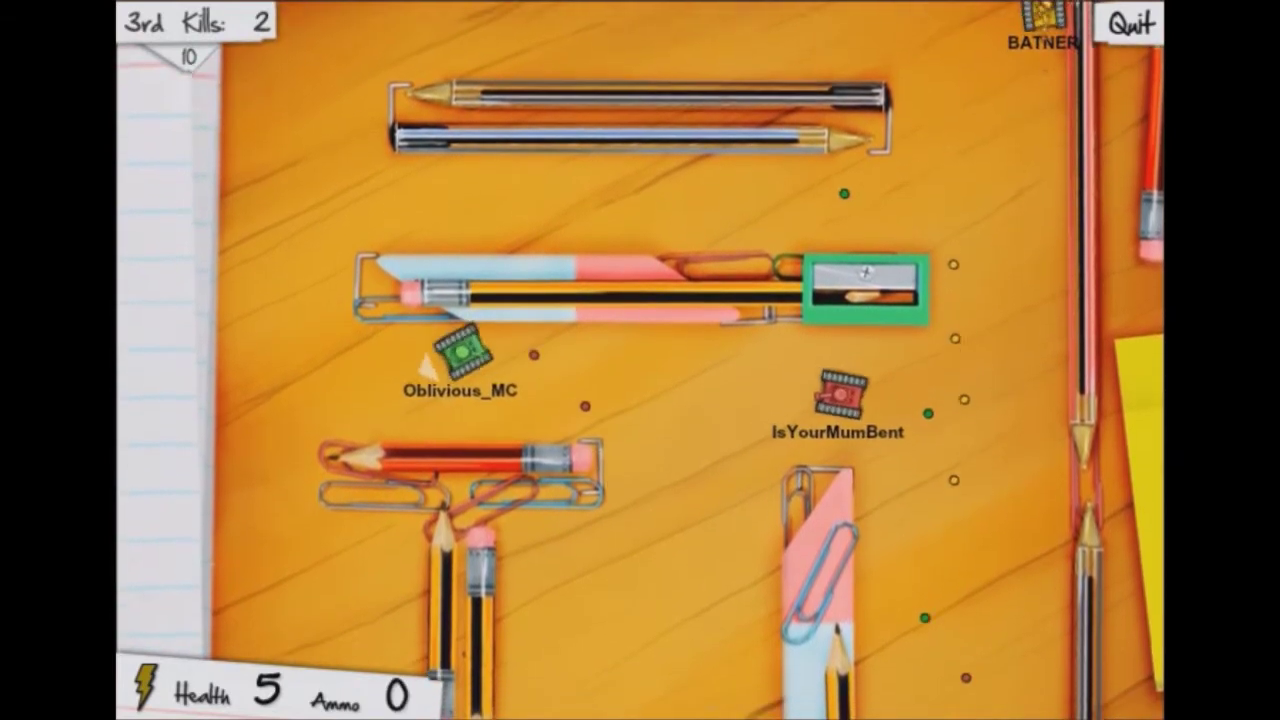
key("space")
key("space")
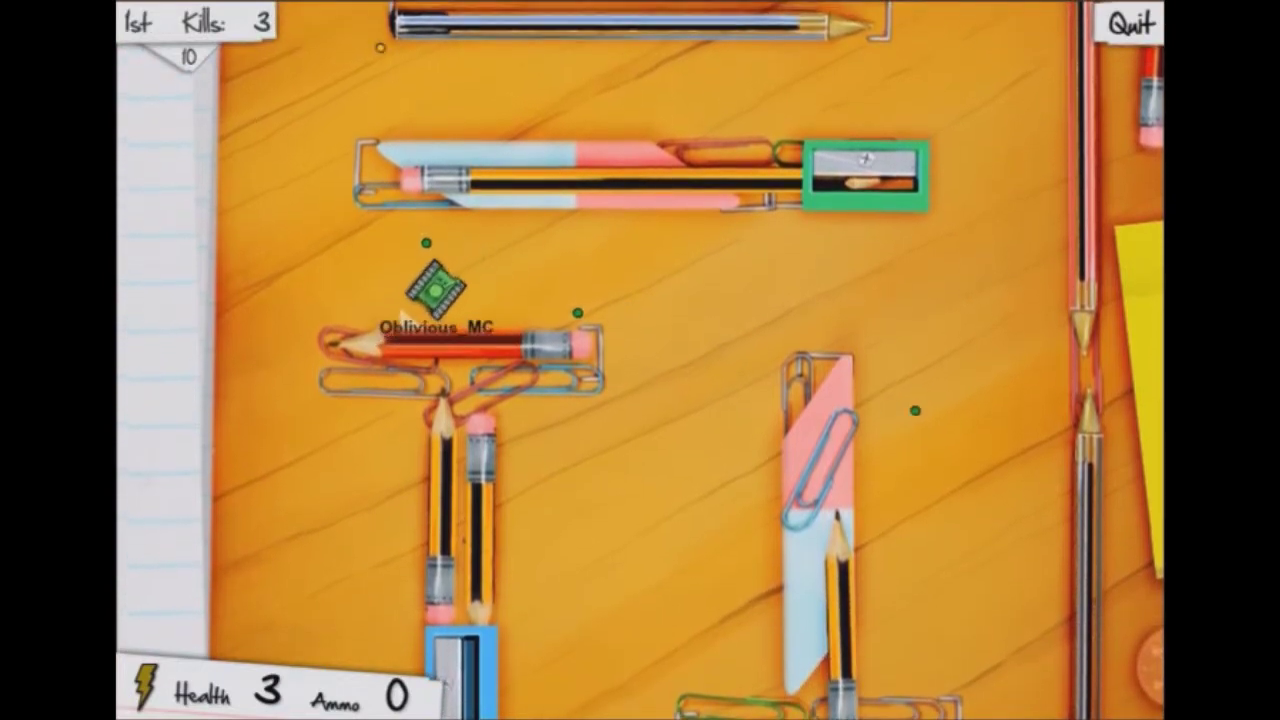
- Circle the sharpener block and back toward the pencils, dodging danger
key("Up")
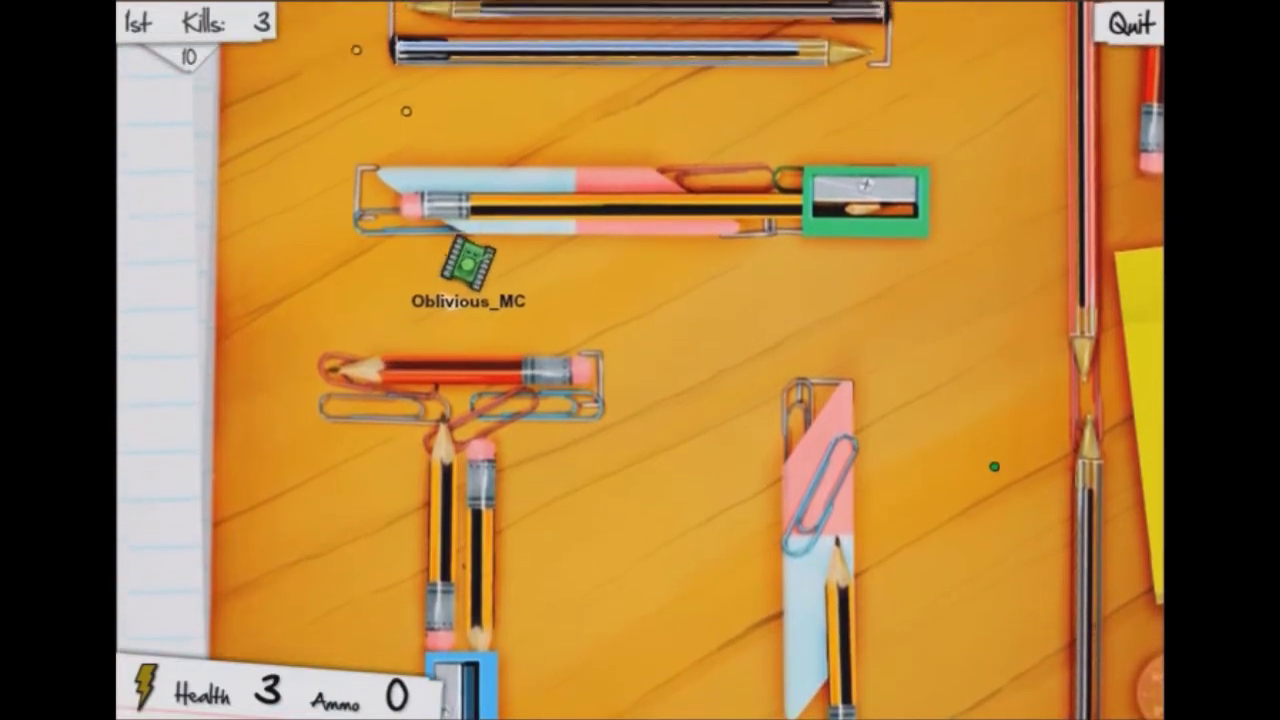
key("Right")
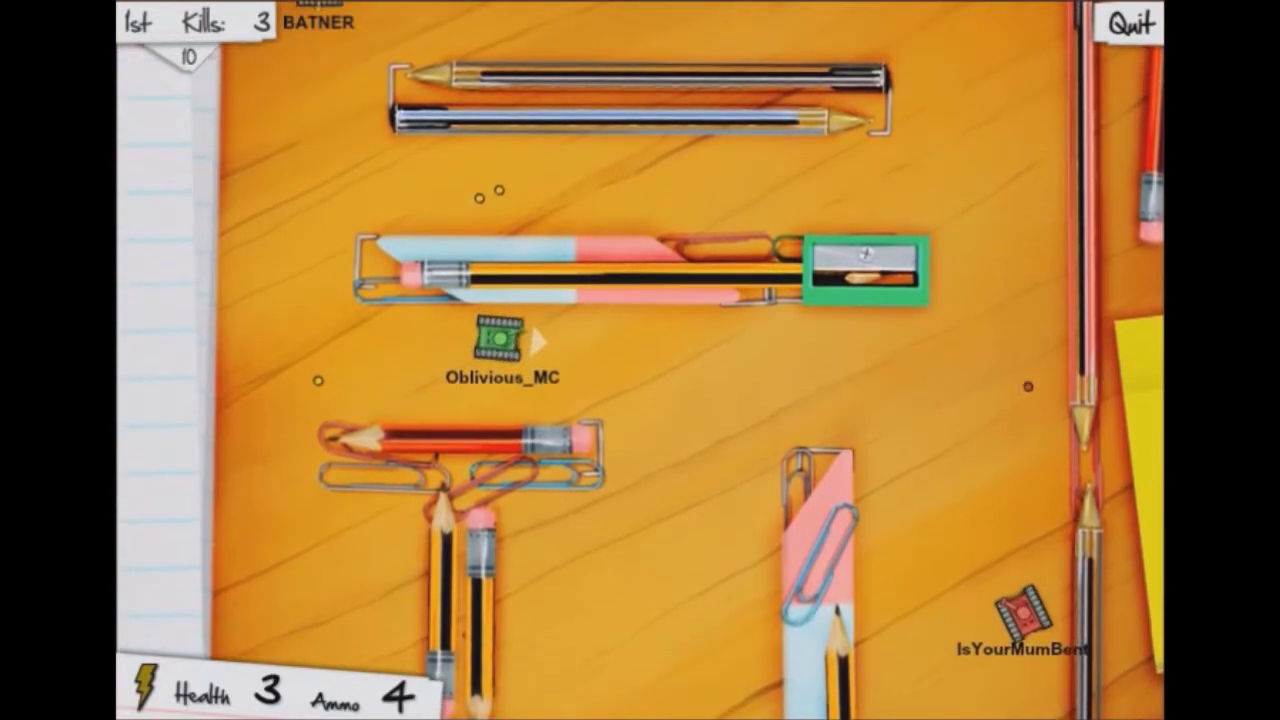
key("Up")
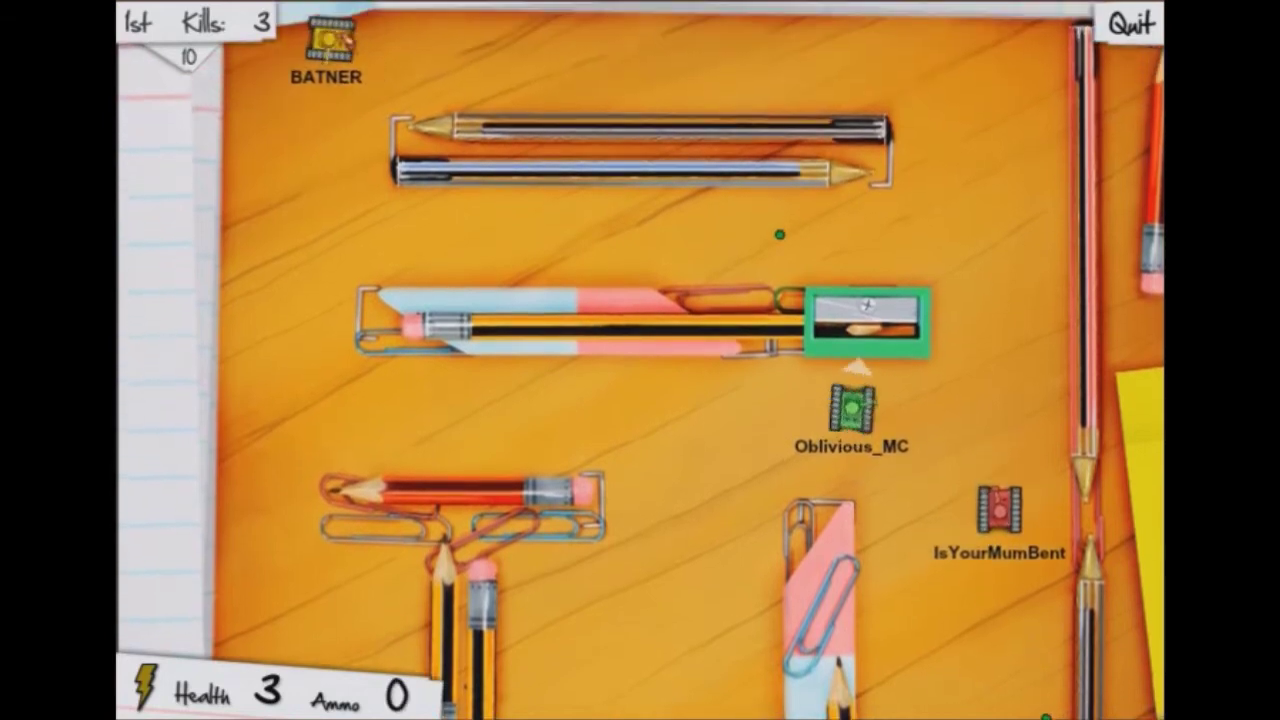
key("Left")
key("Up")
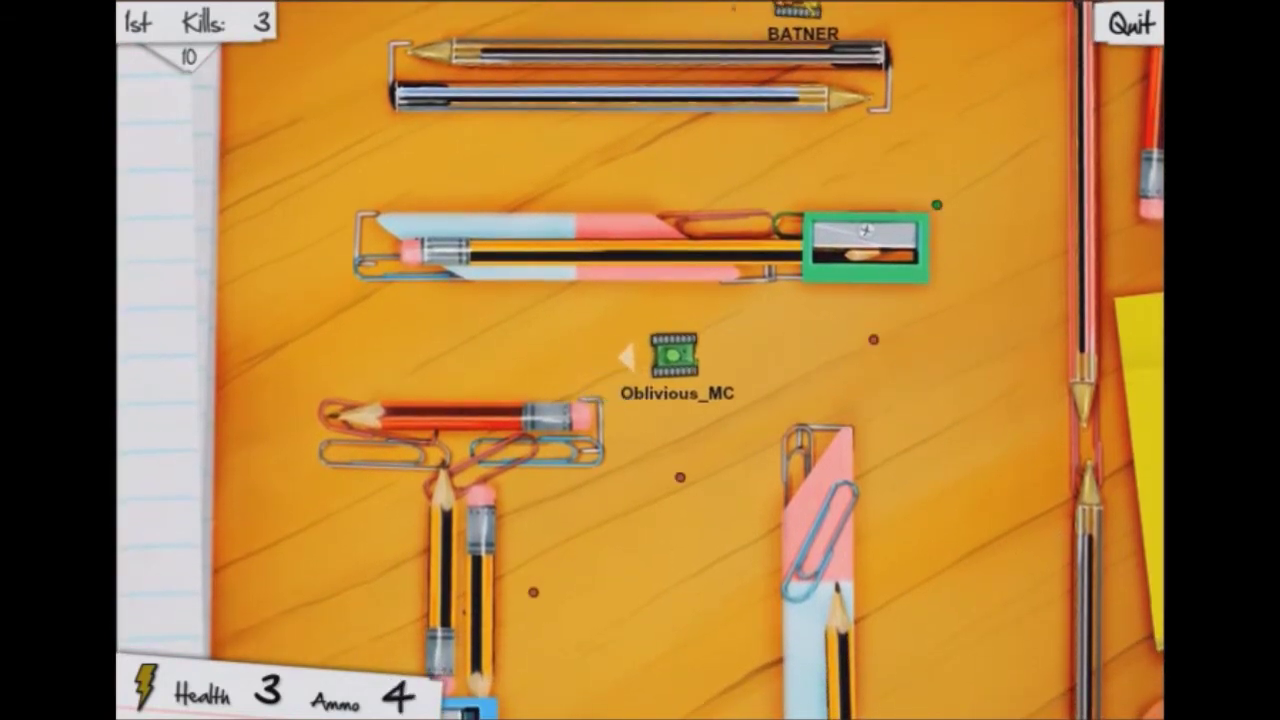
key("Down")
key("Right")
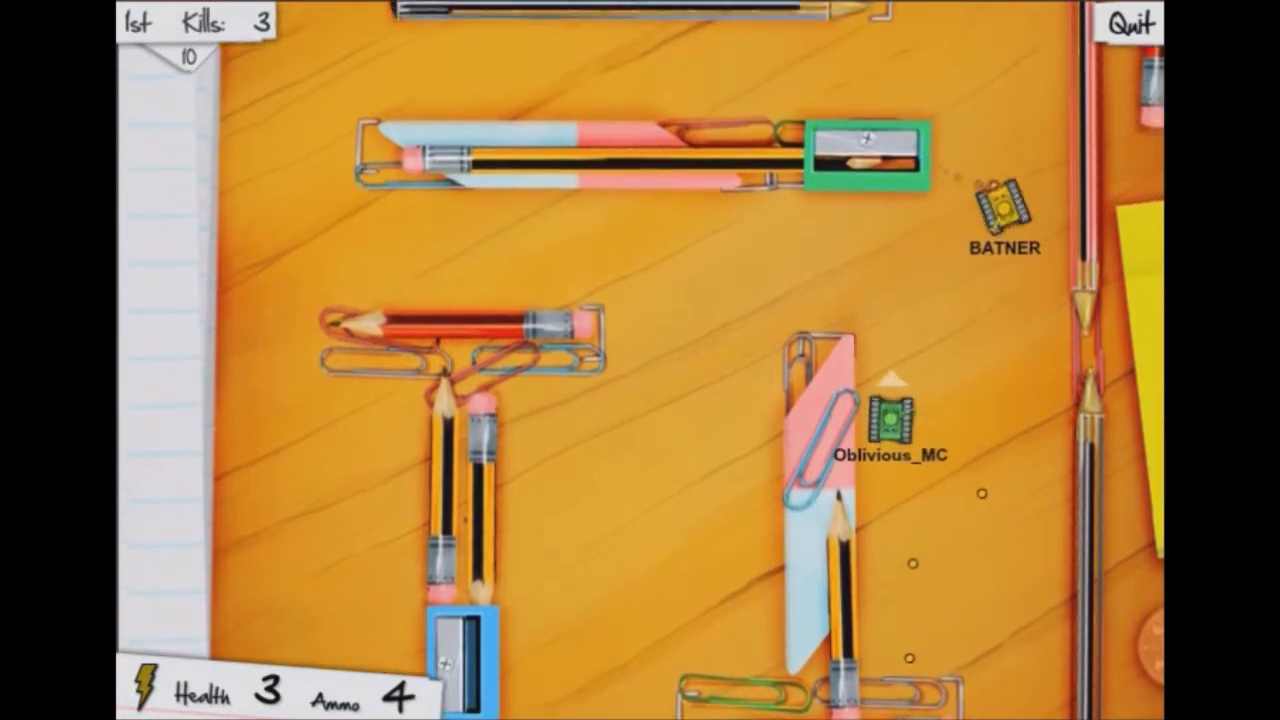
- Destroy BATNER for a fourth kill, then shoot IsYourMumBent for a fifth
key("Up")
key("space")
key("space")
key("space")
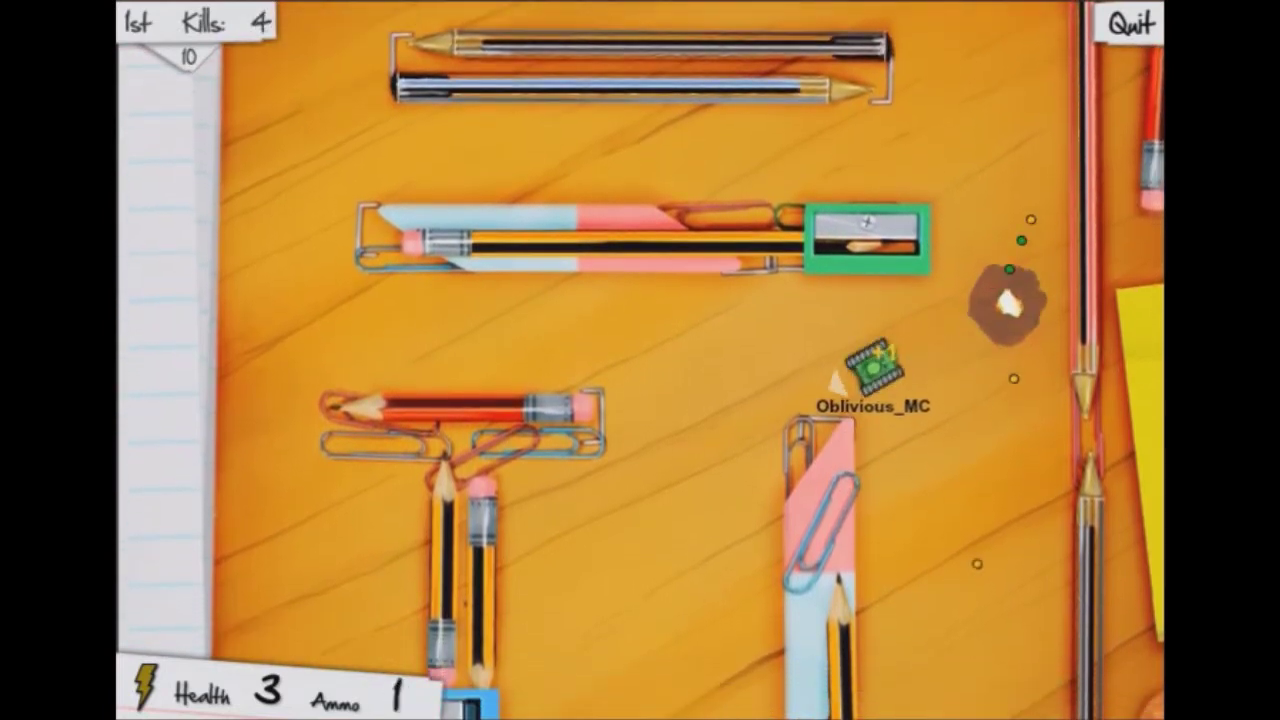
key("Left")
key("Up")
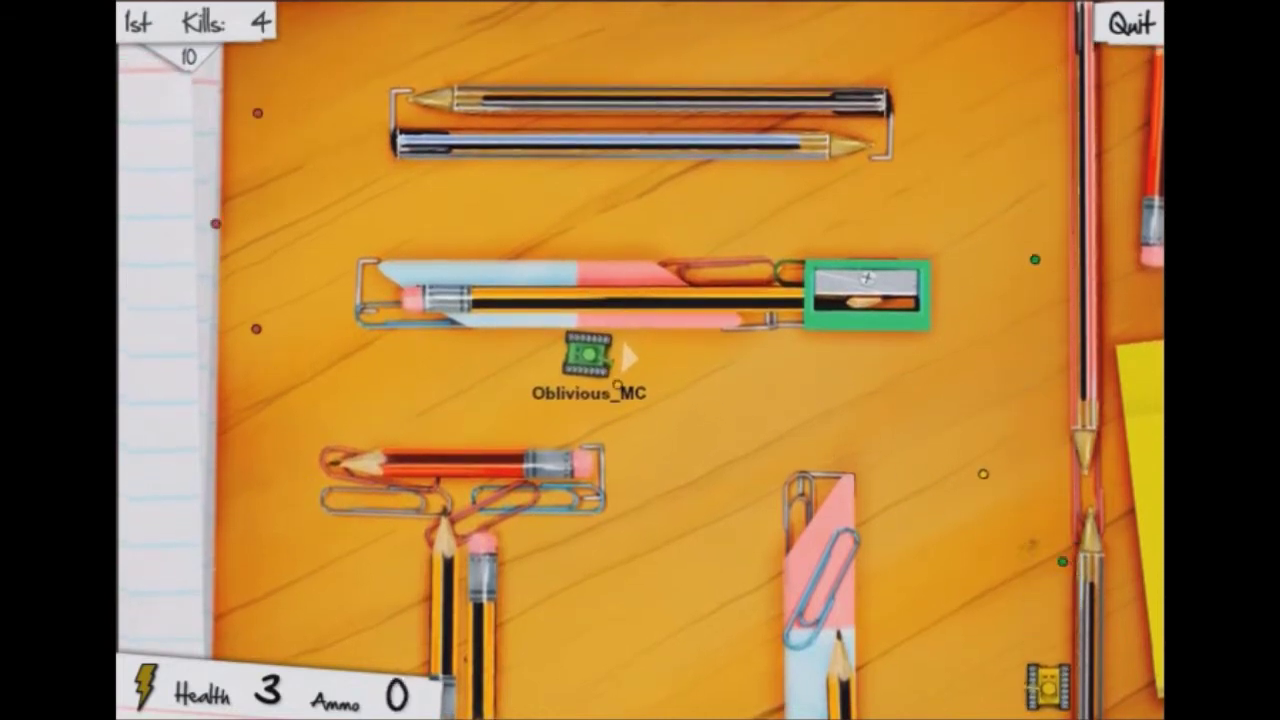
key("Up")
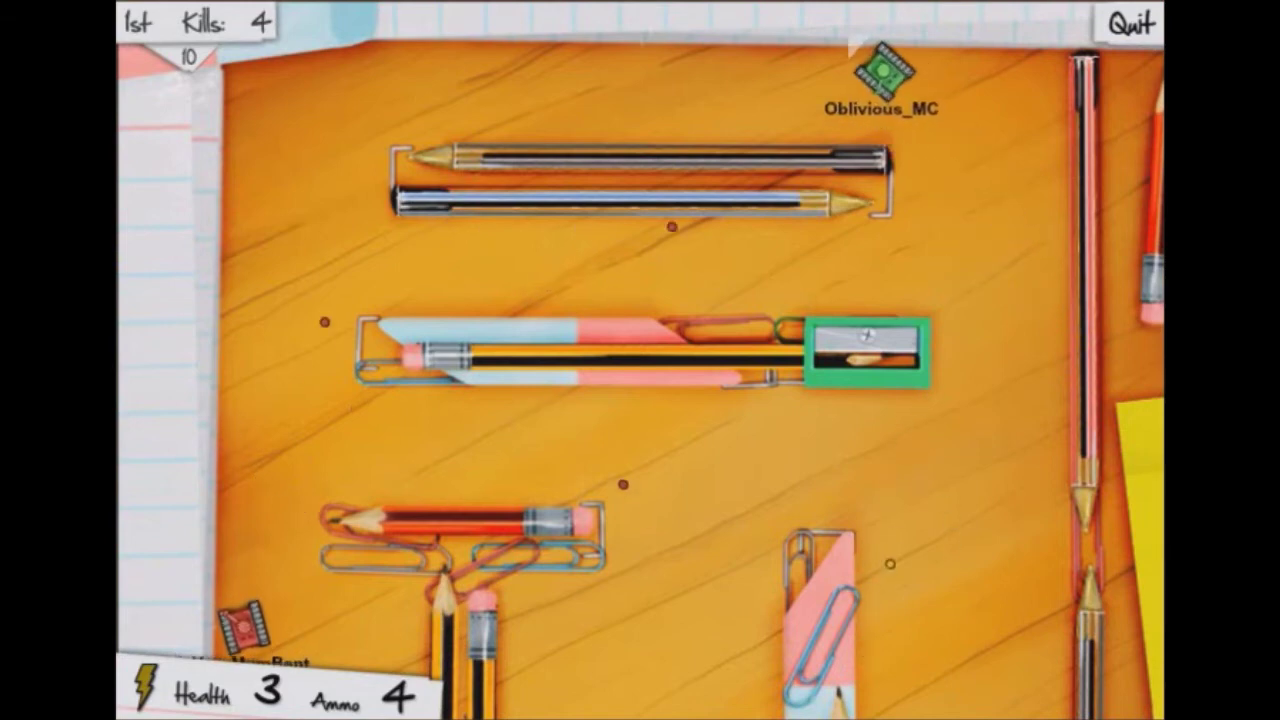
key("Up")
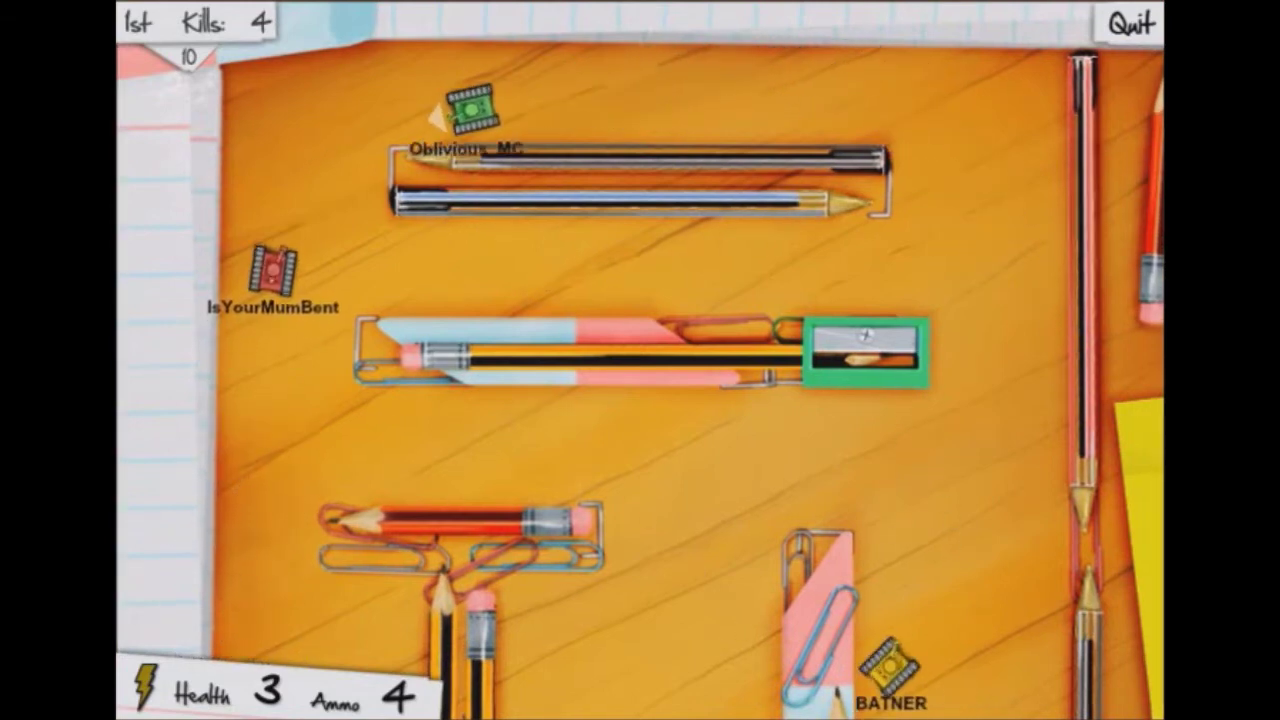
key("space")
key("space")
key("space")
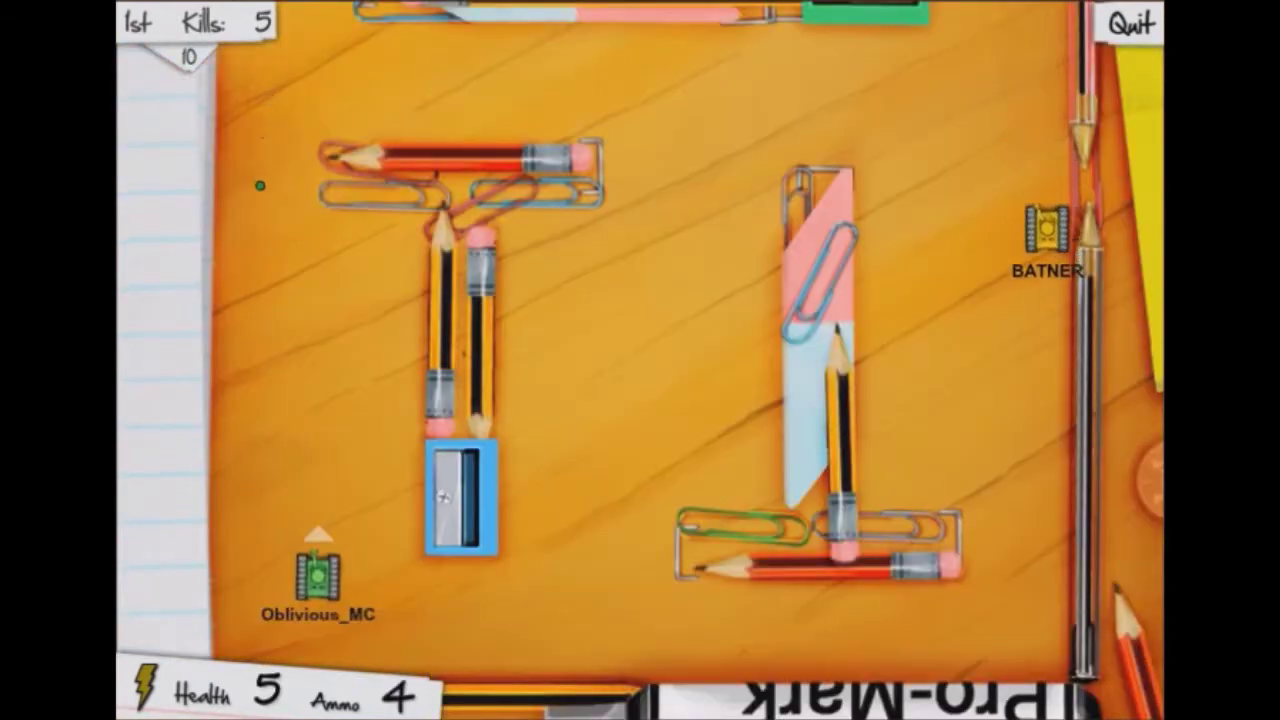
- Drive the respawned tank upward firing at IsYourMumBent, then head down-right
key("Up")
key("space")
key("space")
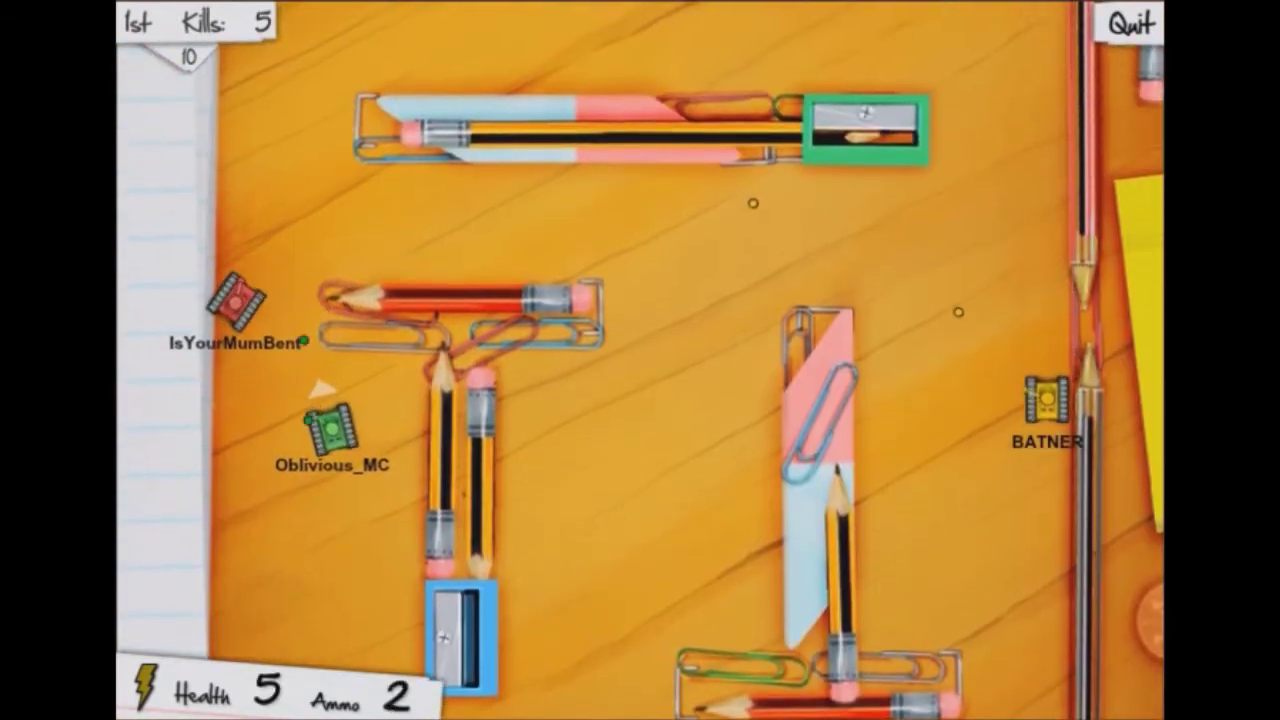
key("space")
key("space")
key("Down")
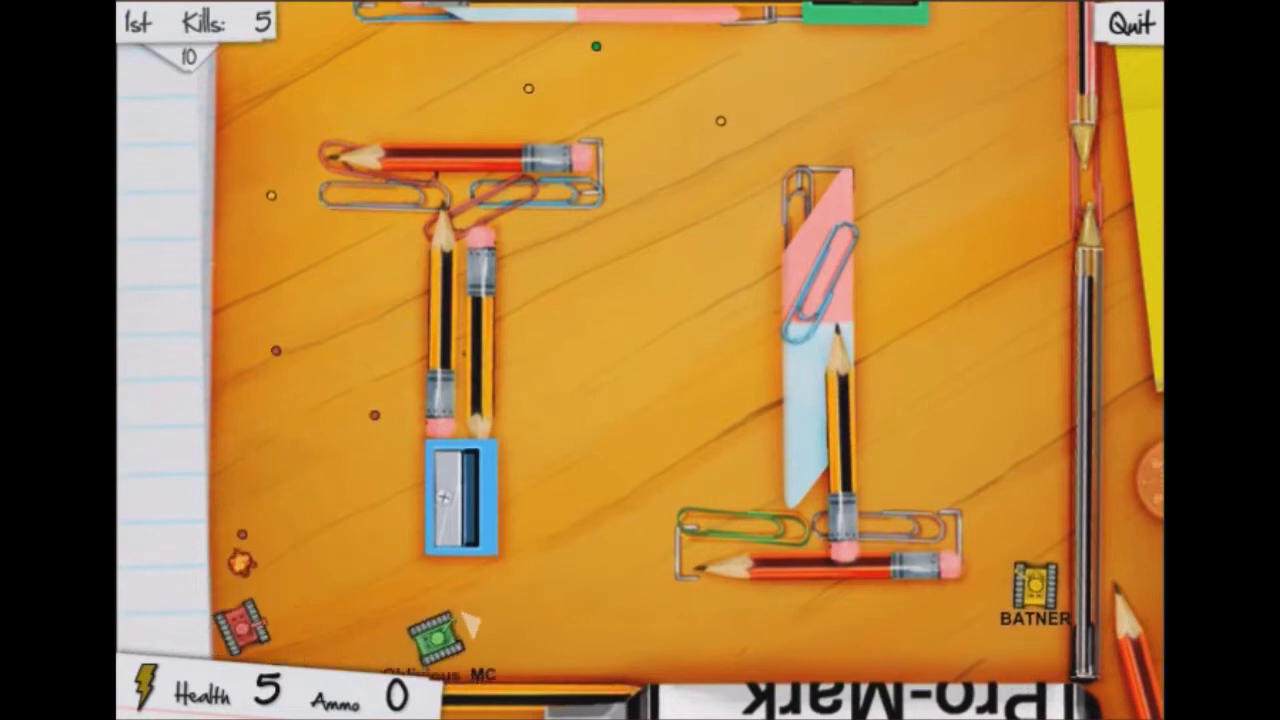
- Restock ammo up-right, then fire a shell rightward from above the sharpener block
key("Up")
key("Left")
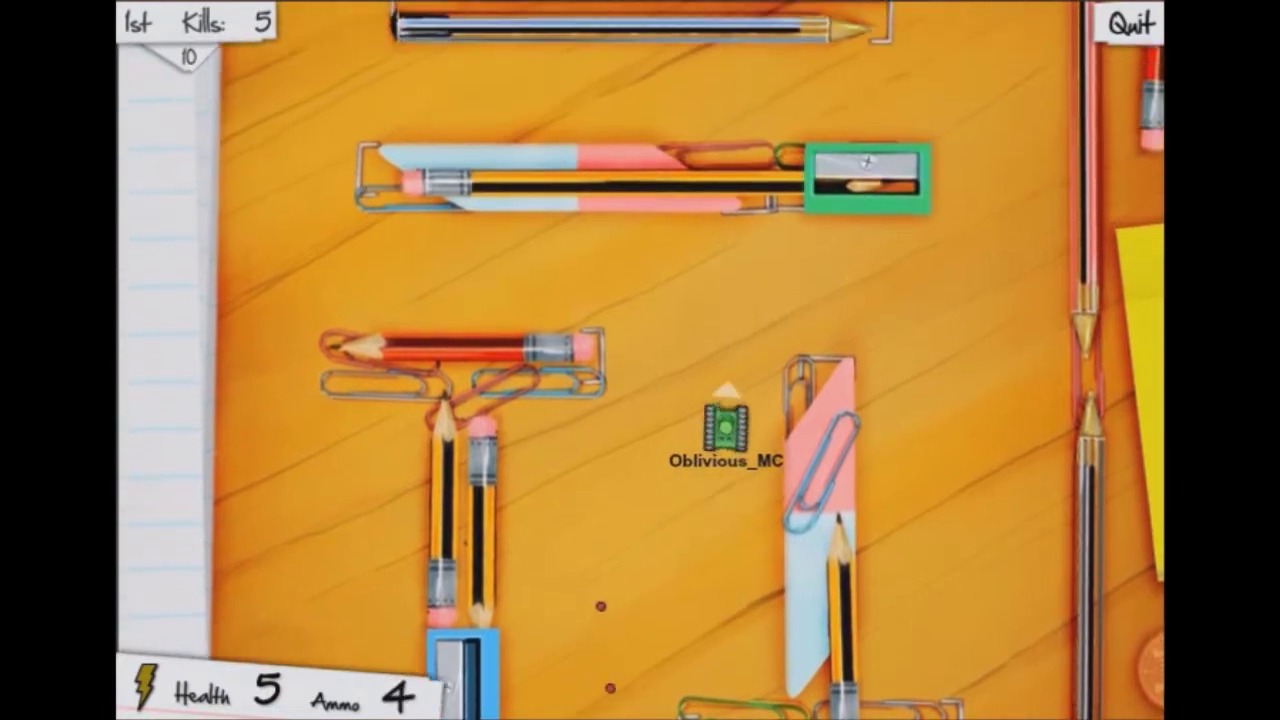
key("Up")
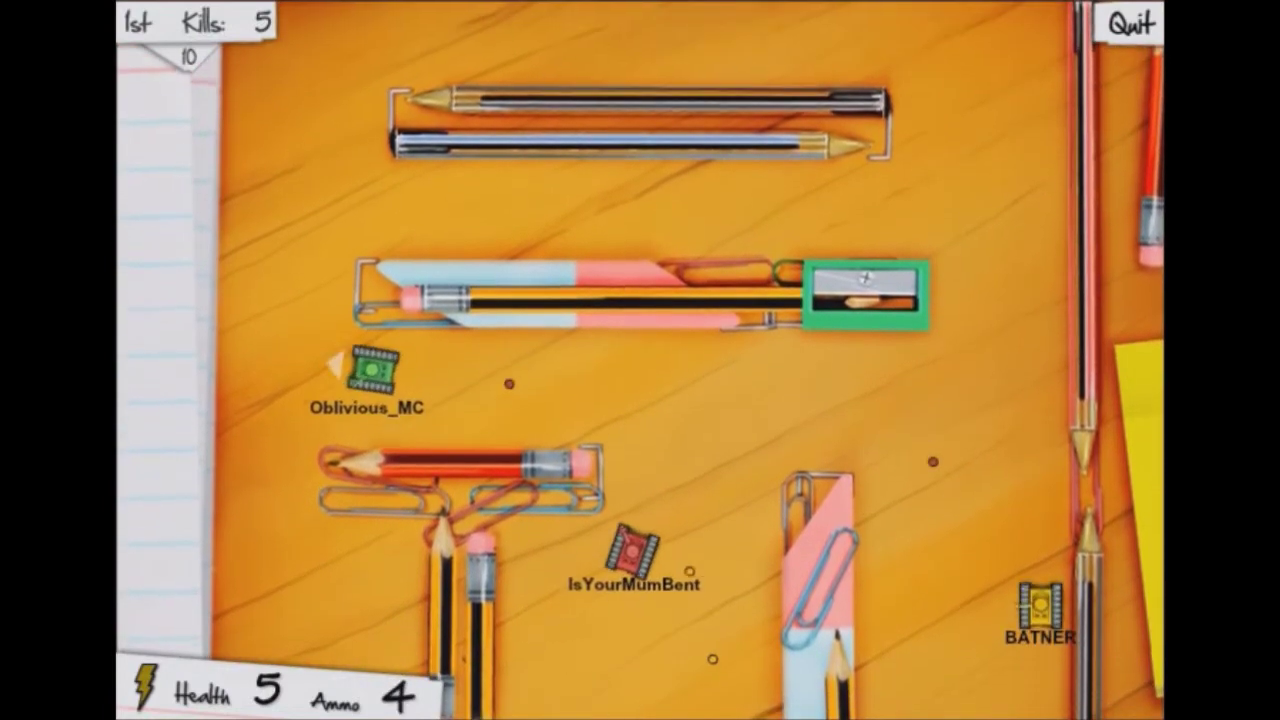
key("Up")
key("Right")
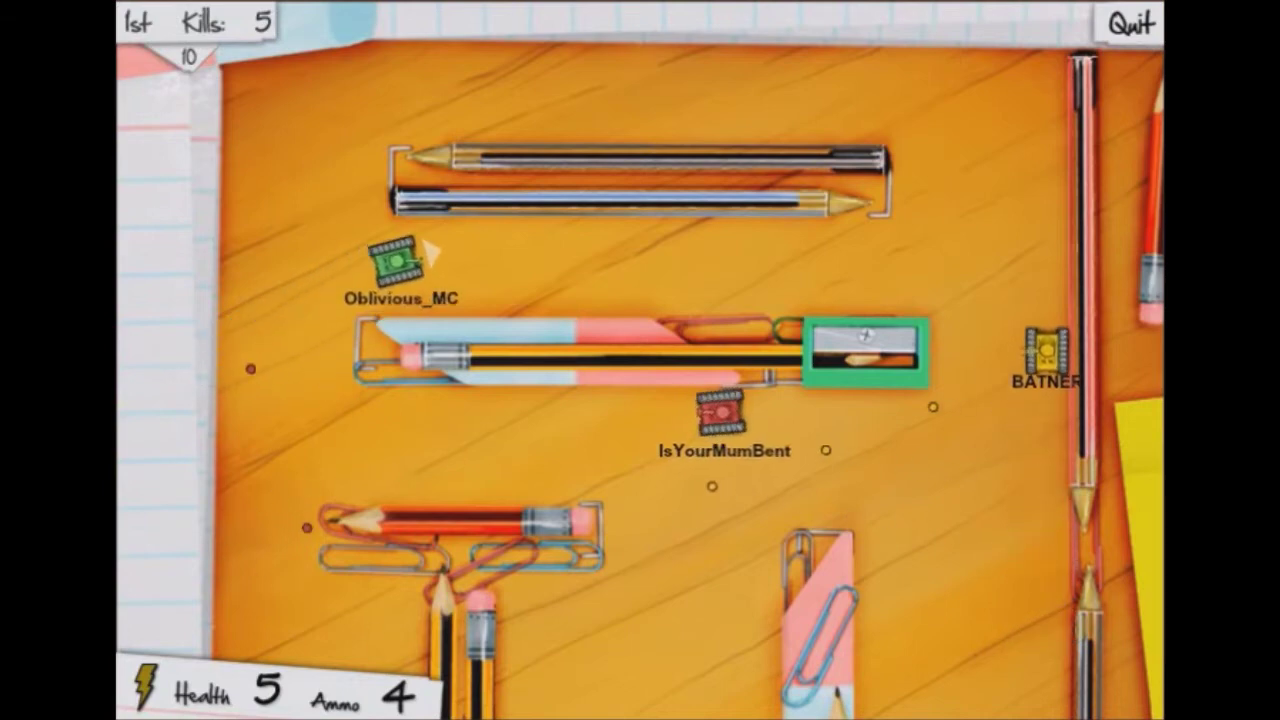
key("space")
key("space")
- Shoot IsYourMumBent for the fifth kill and keep driving until the Match Lobby returns
key("Left")
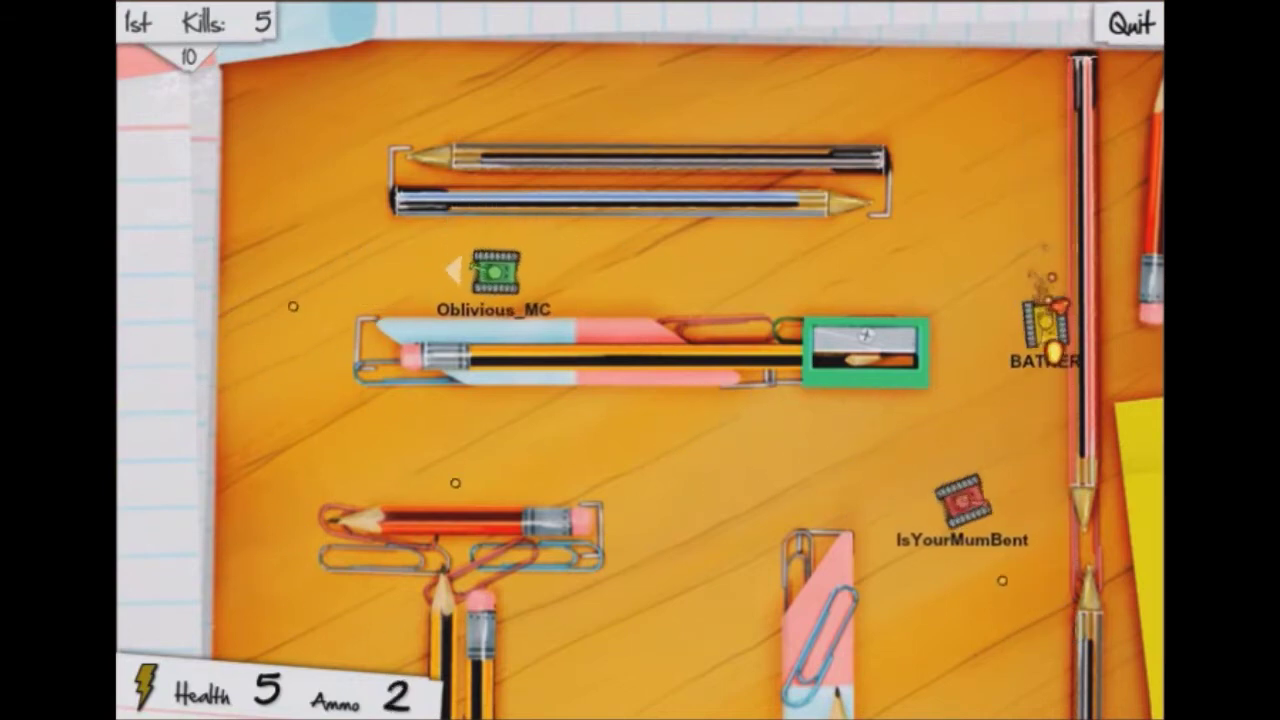
key("Up")
key("Up")
key("Right")
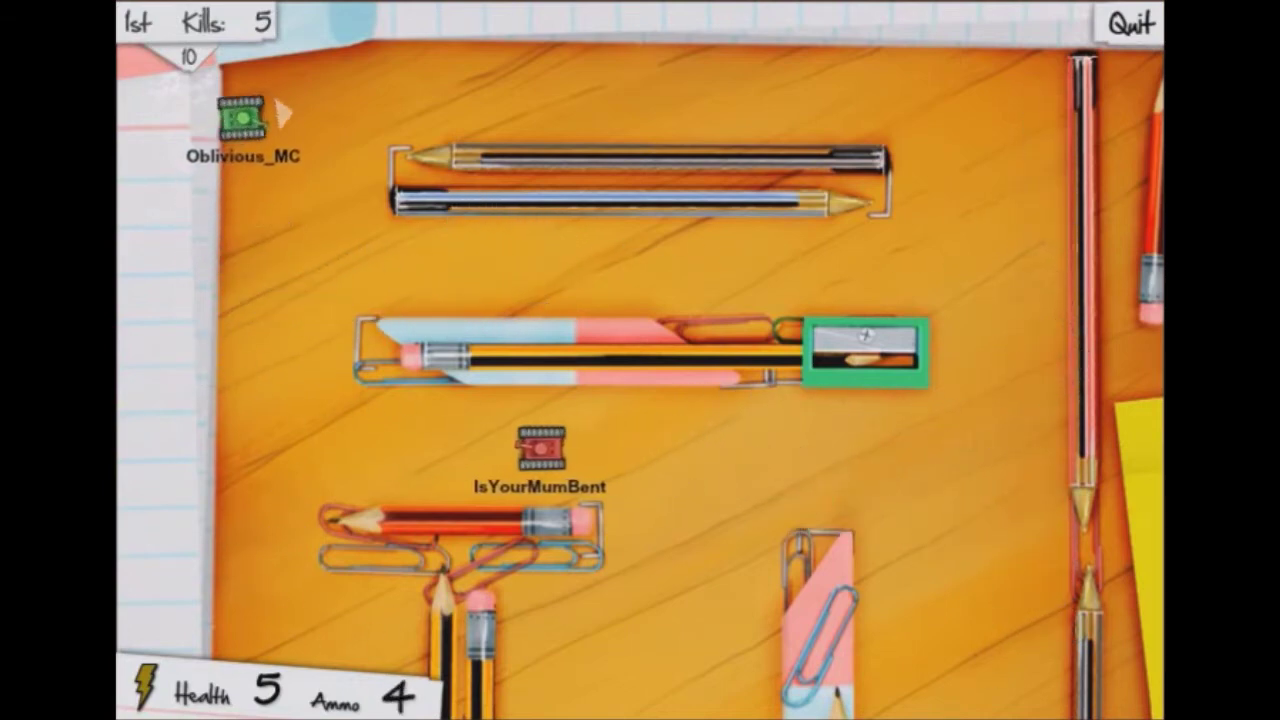
key("Right")
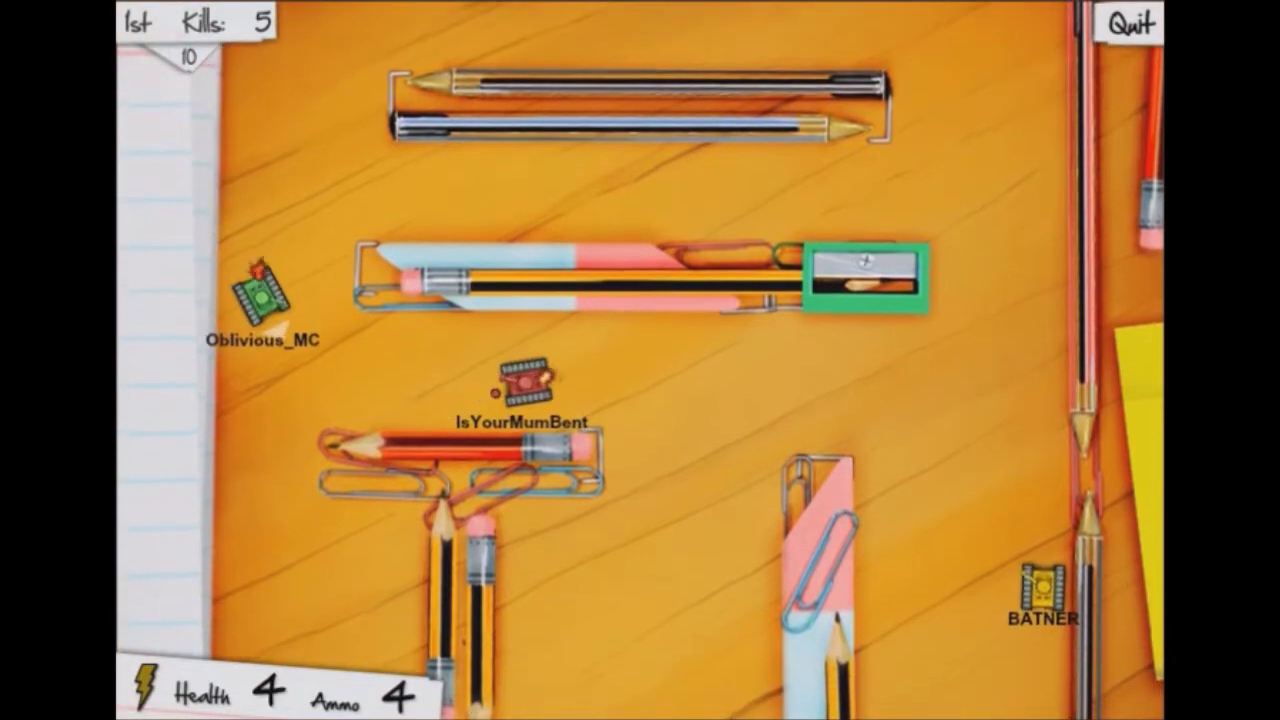
key("space")
key("space")
key("Up")
key("Left")
key("Up")
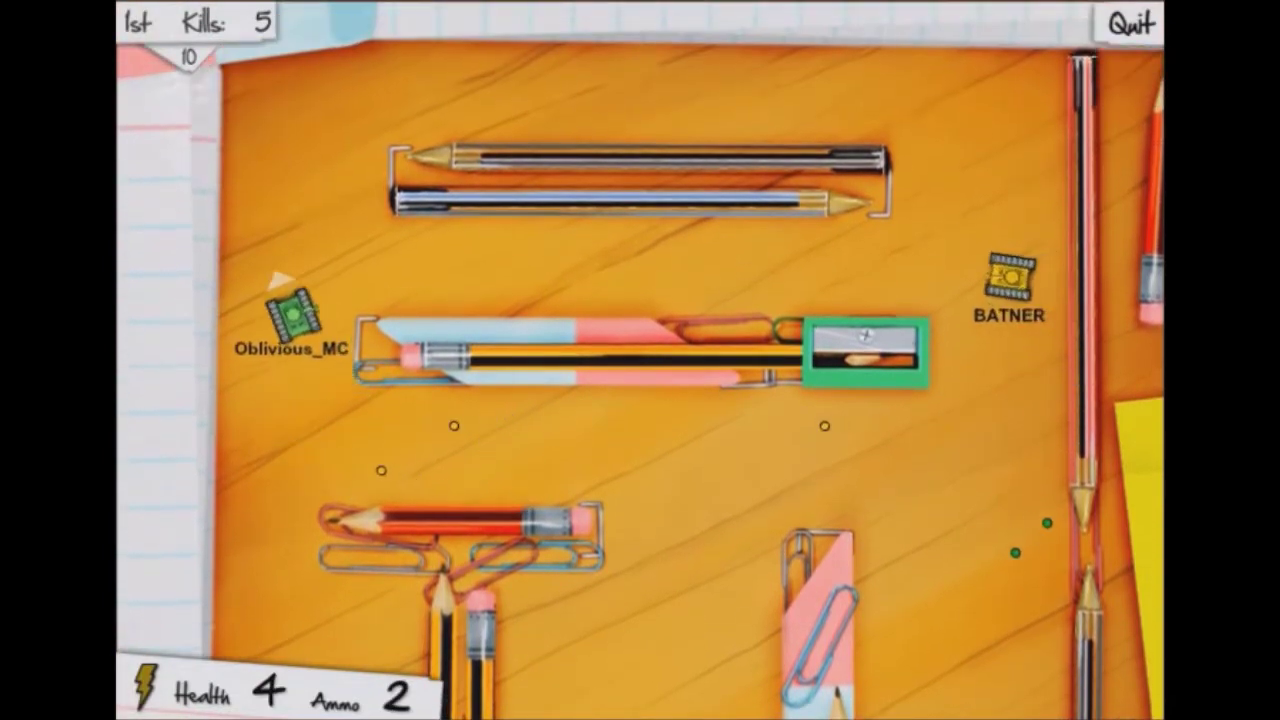
key("Up")
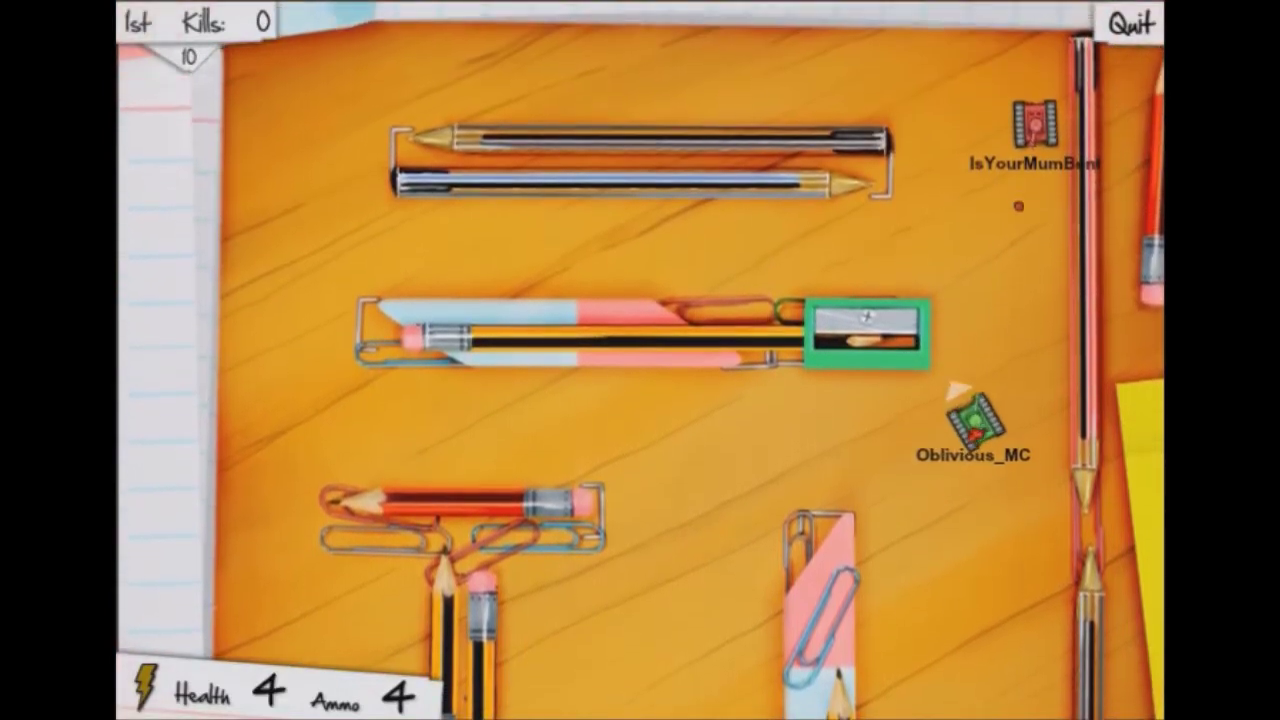
- Drive up toward the red enemy tank and shoot it for the round's first kill
key("Up")
key("space")
key("space")
key("space")
key("space")
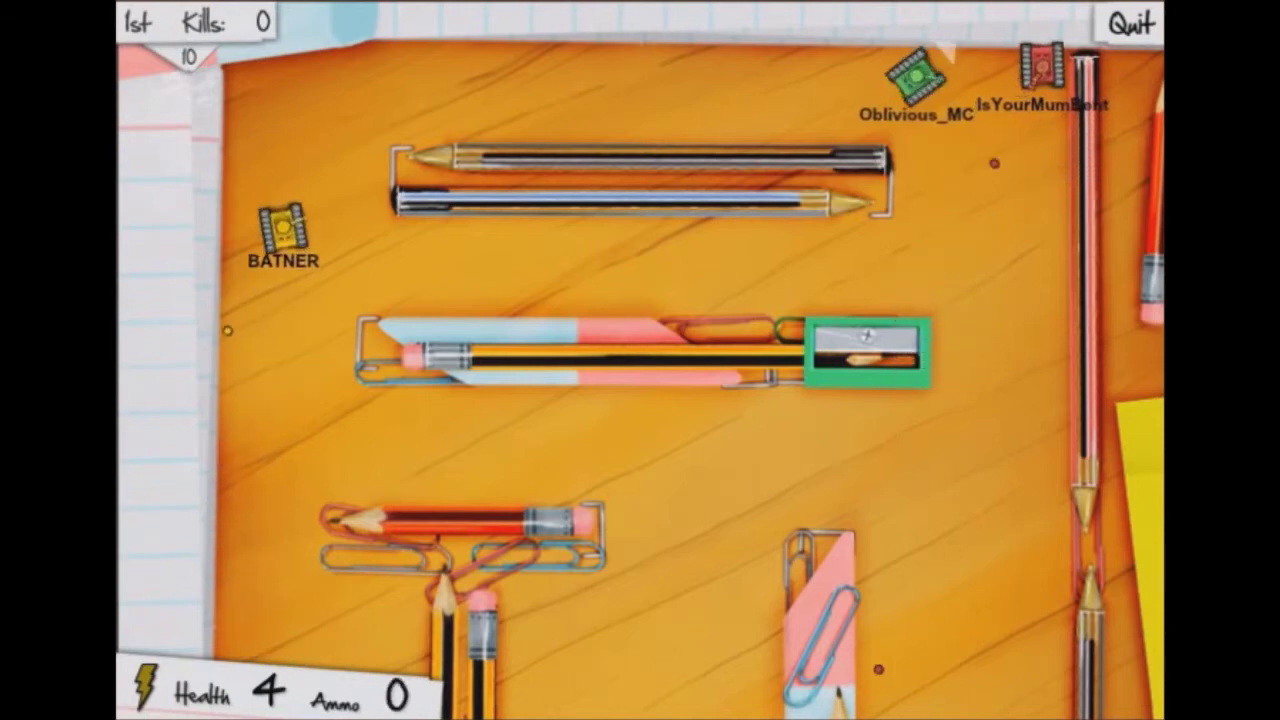
key("Left")
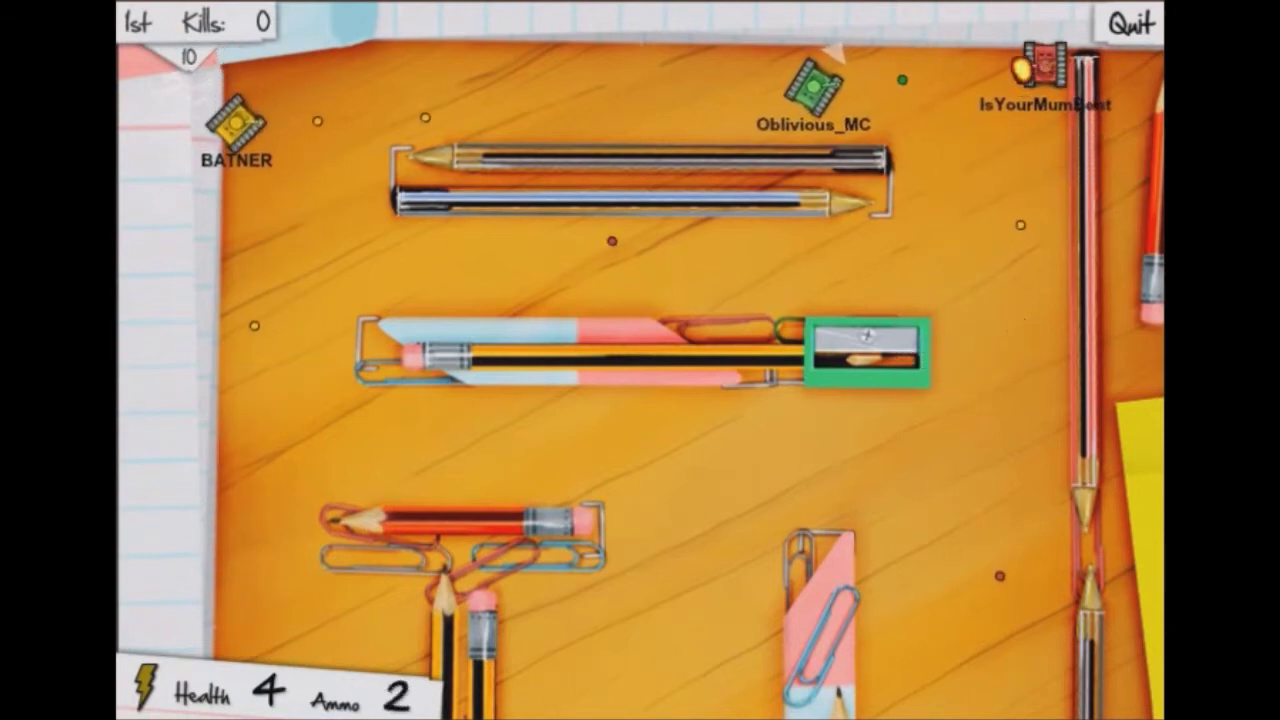
key("space")
key("space")
key("Right")
key("Up")
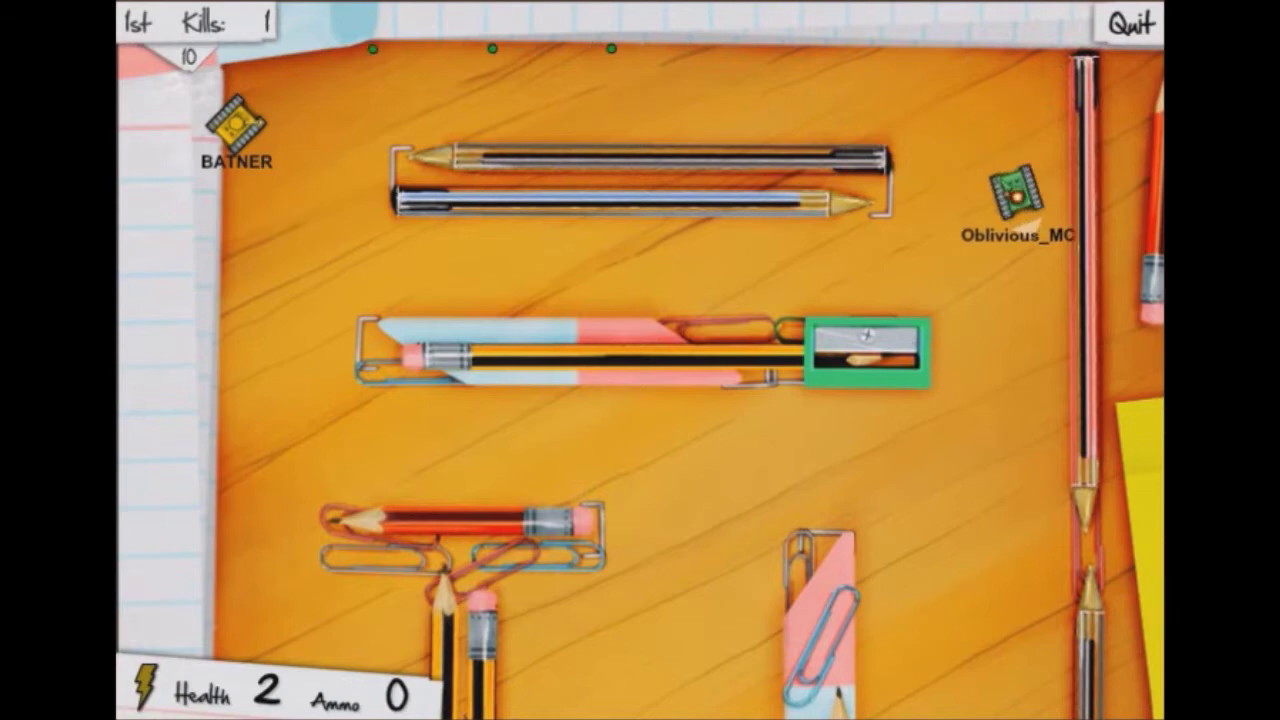
- Retreat while ammo refills, chase the yellow tank firing, then drive up-left after respawning
key("Right")
key("Up")
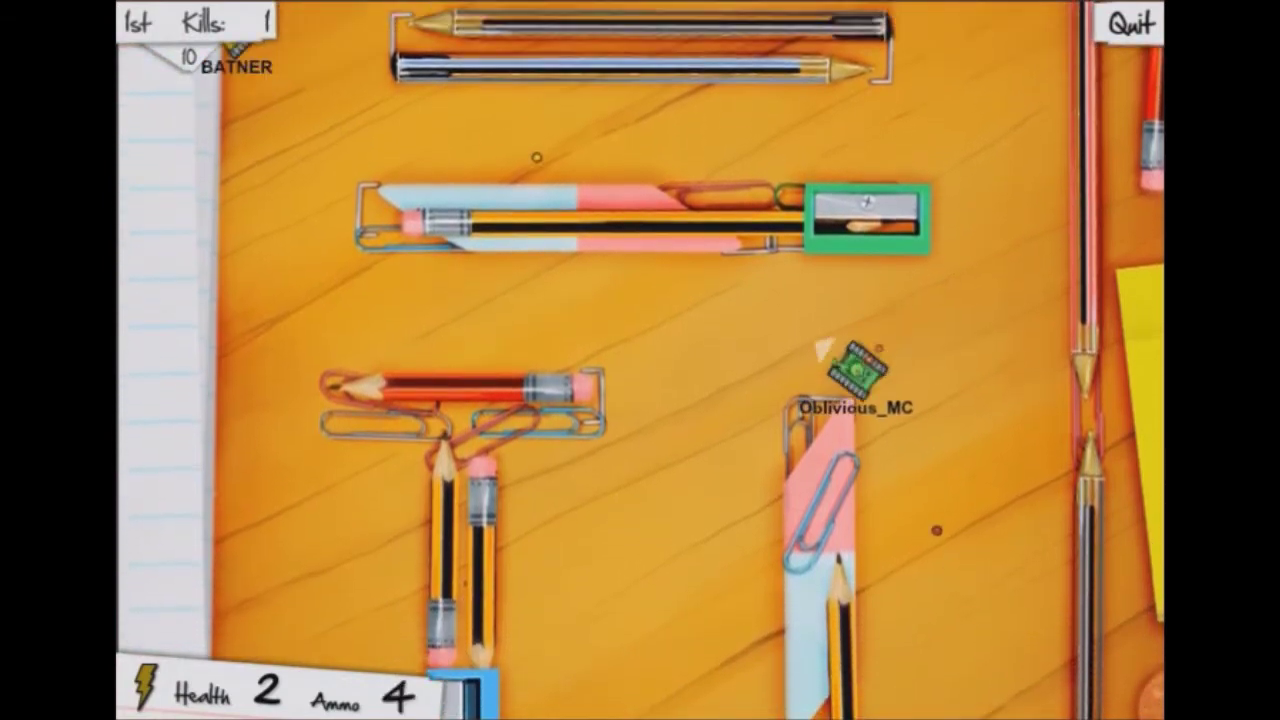
key("Up")
key("space")
key("space")
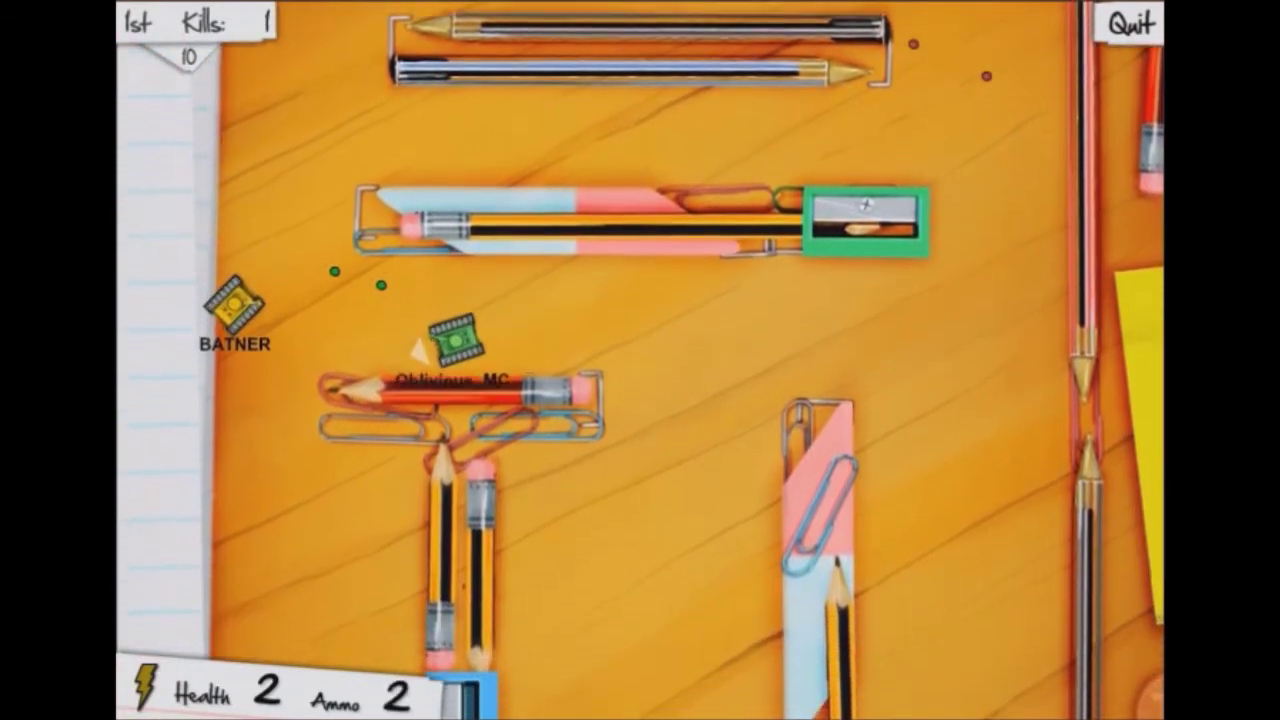
key("space")
key("space")
key("Right")
key("Up")
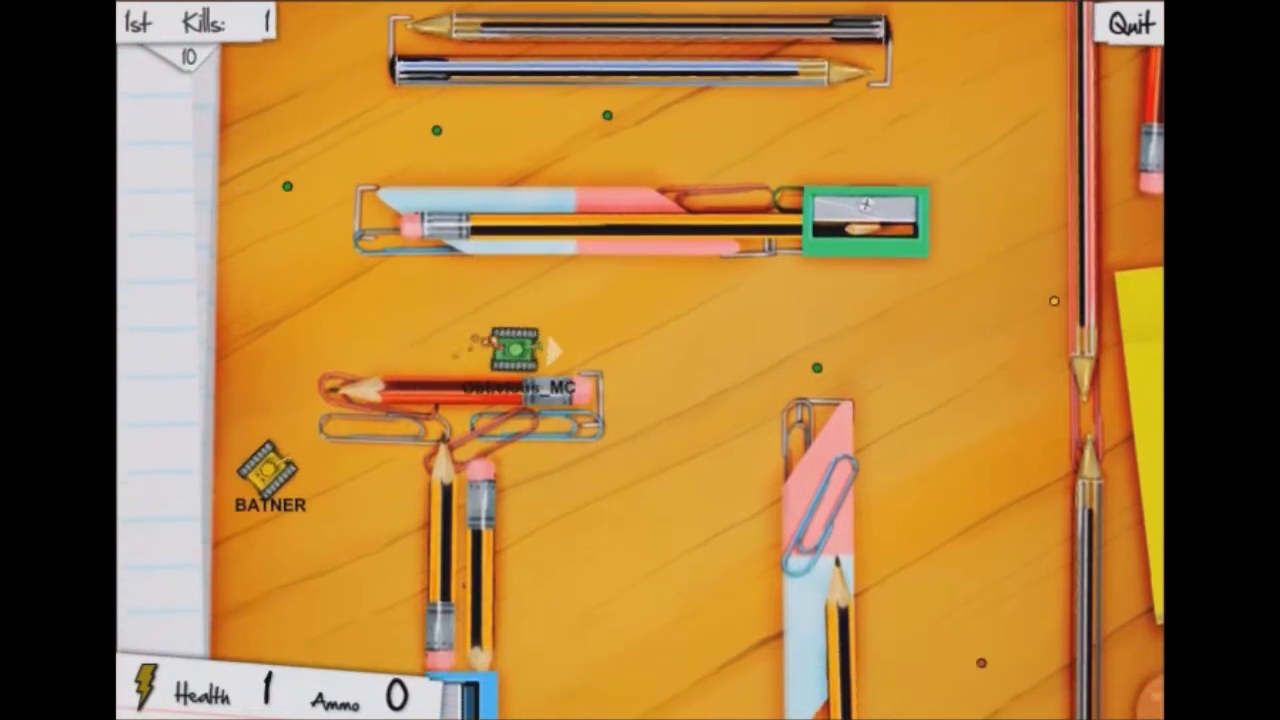
key("Up")
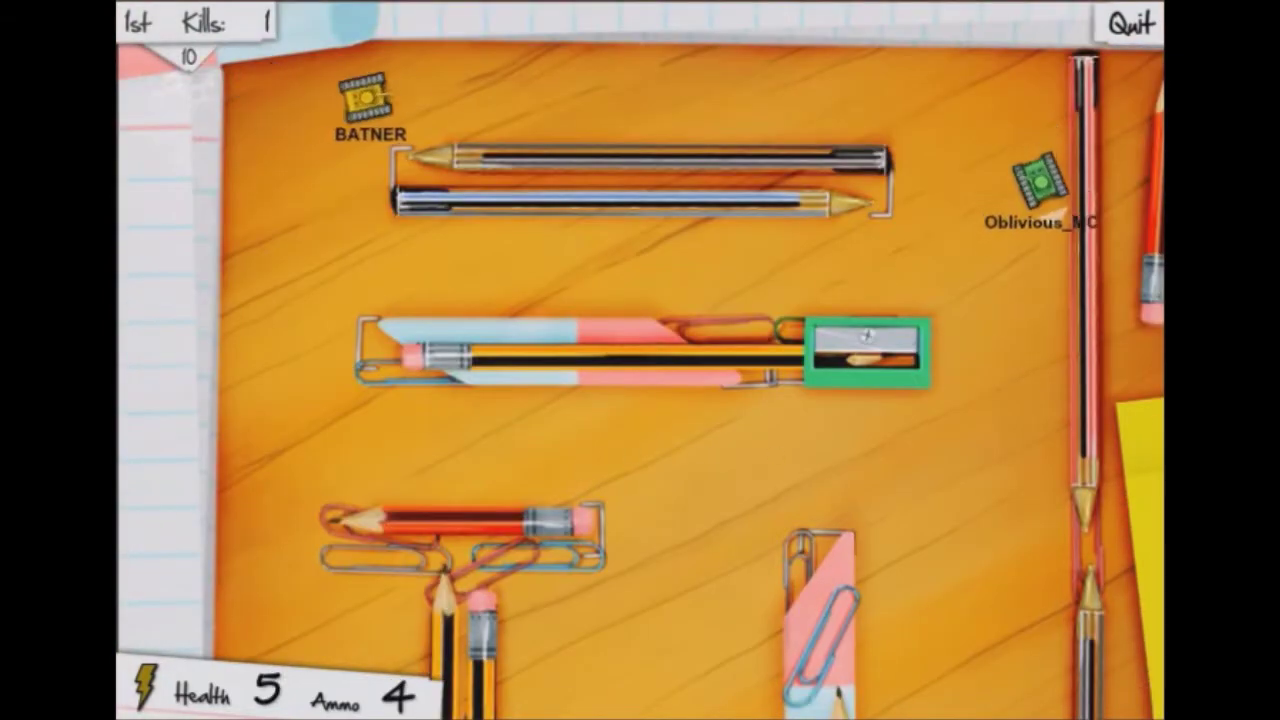
key("Up")
- Steer the respawned tank right as the new 25-kill match counts down
key("Right")
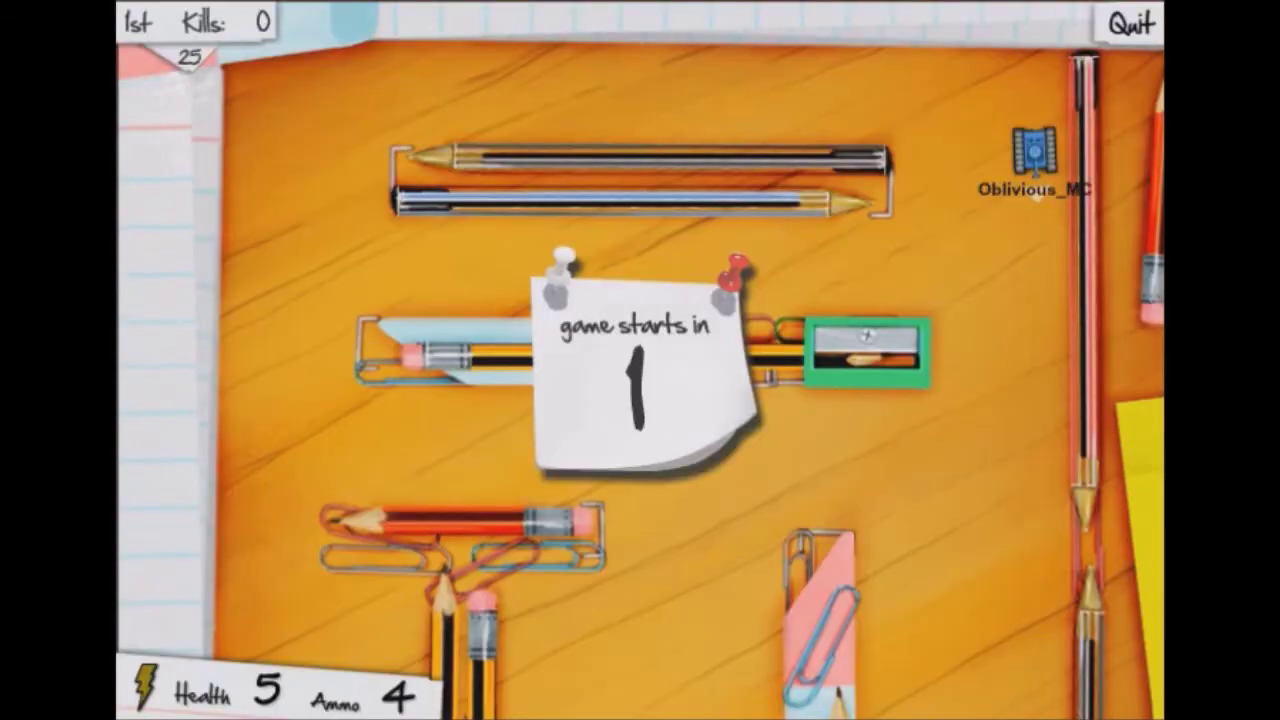
- Advance down-left firing at the green enemy and down the arena, then let ammo refill
key("Left")
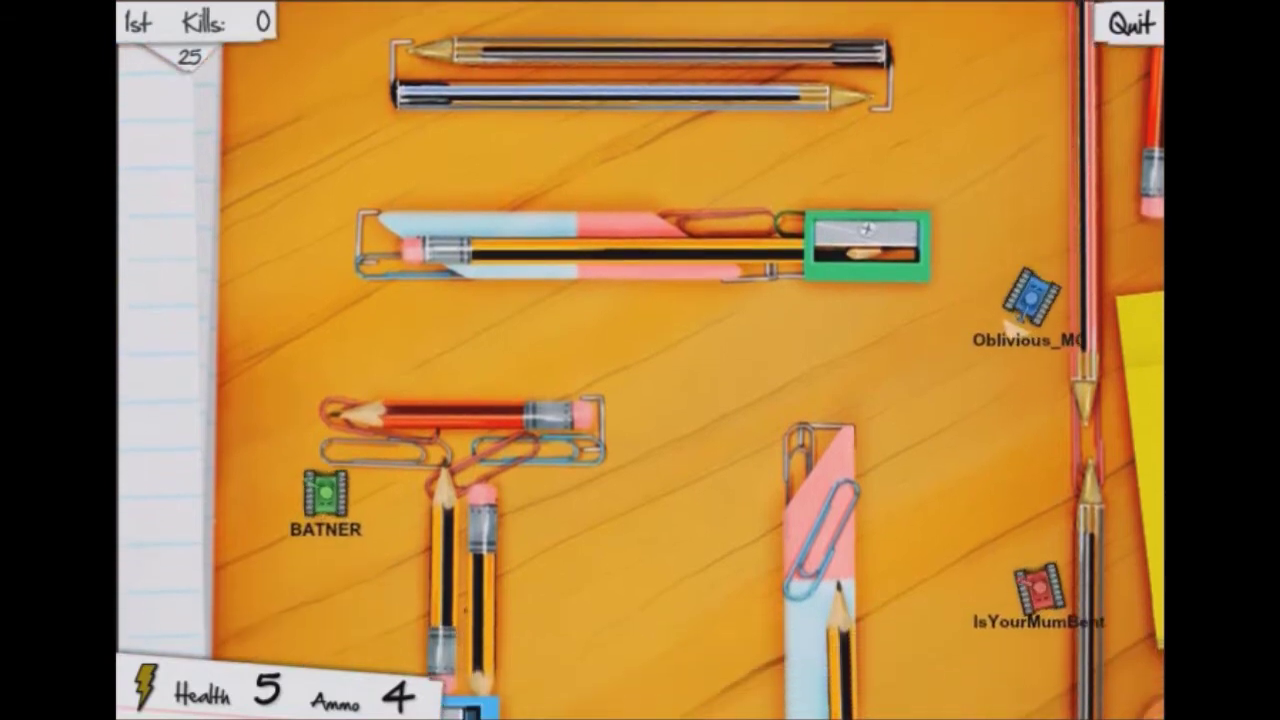
key("space")
key("Left")
key("space")
key("space")
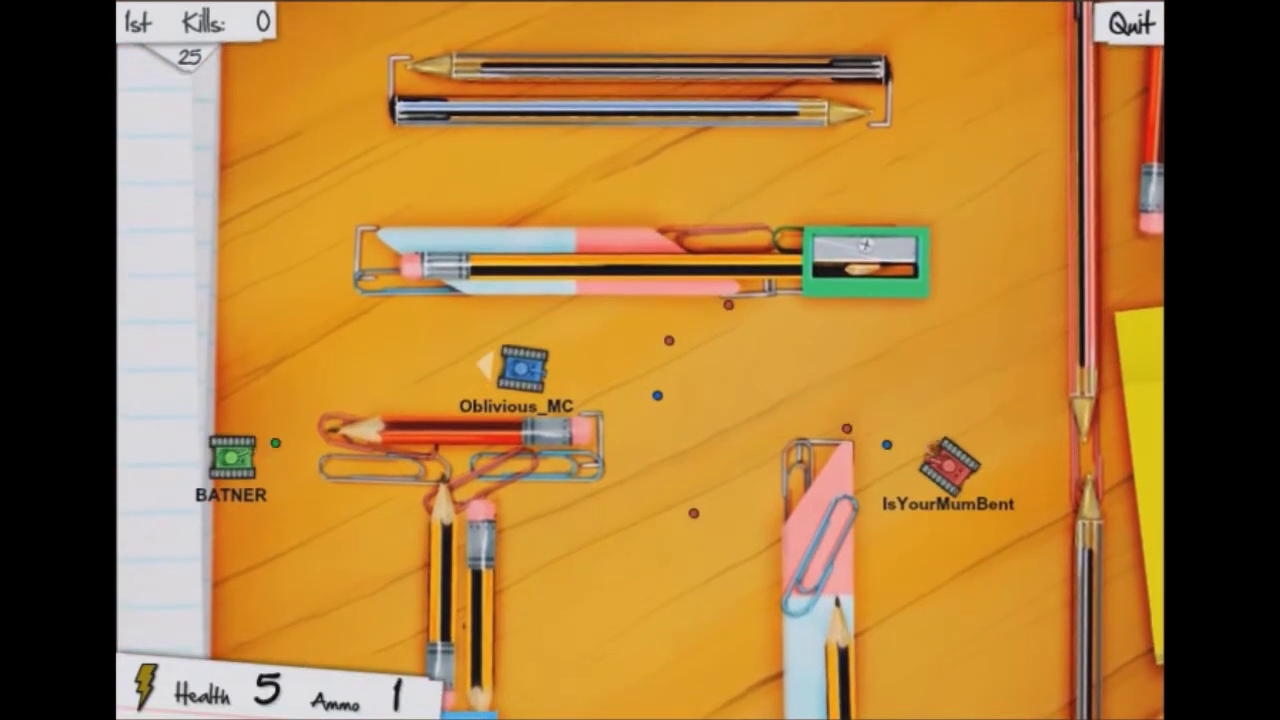
key("space")
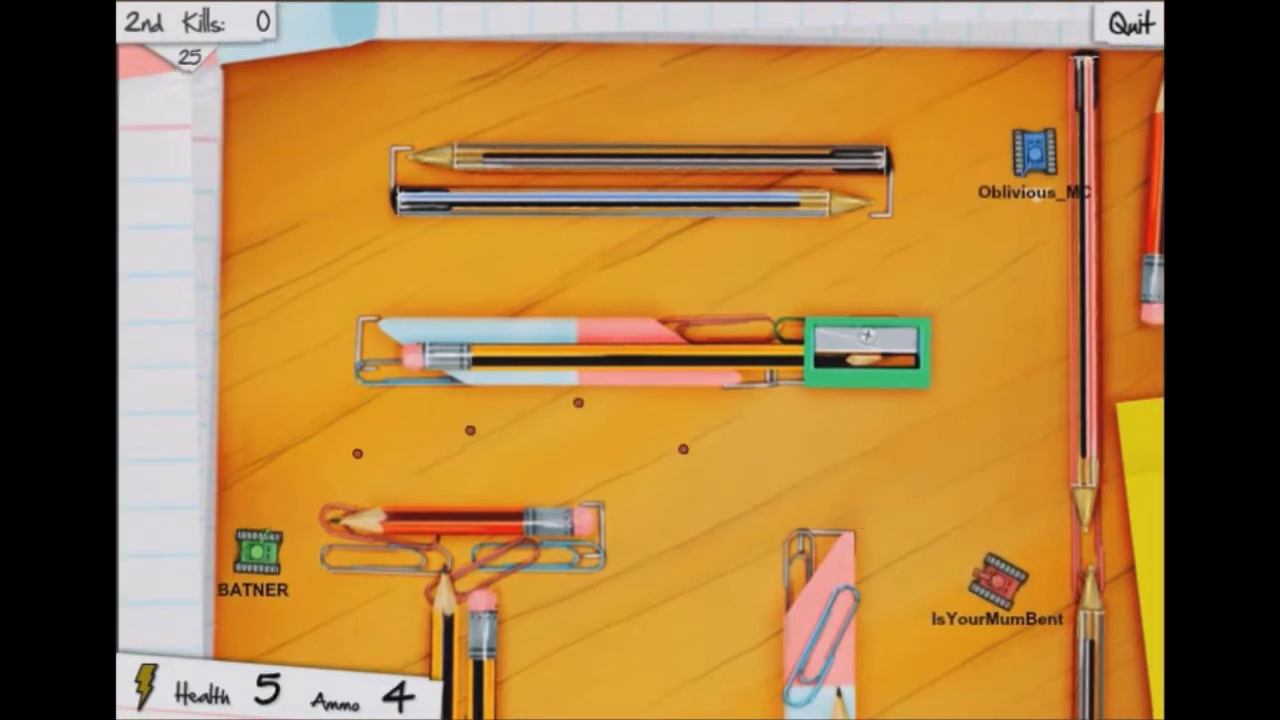
key("Down")
key("space")
key("space")
key("space")
key("space")
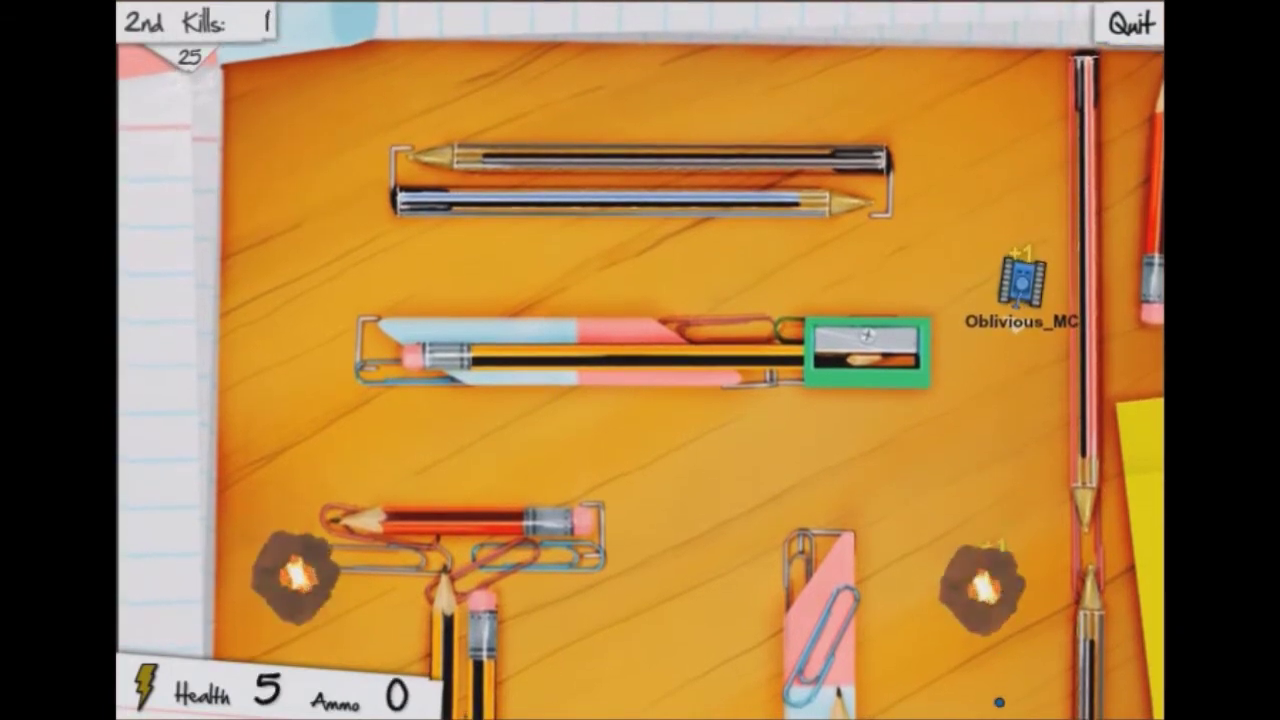
key("Down")
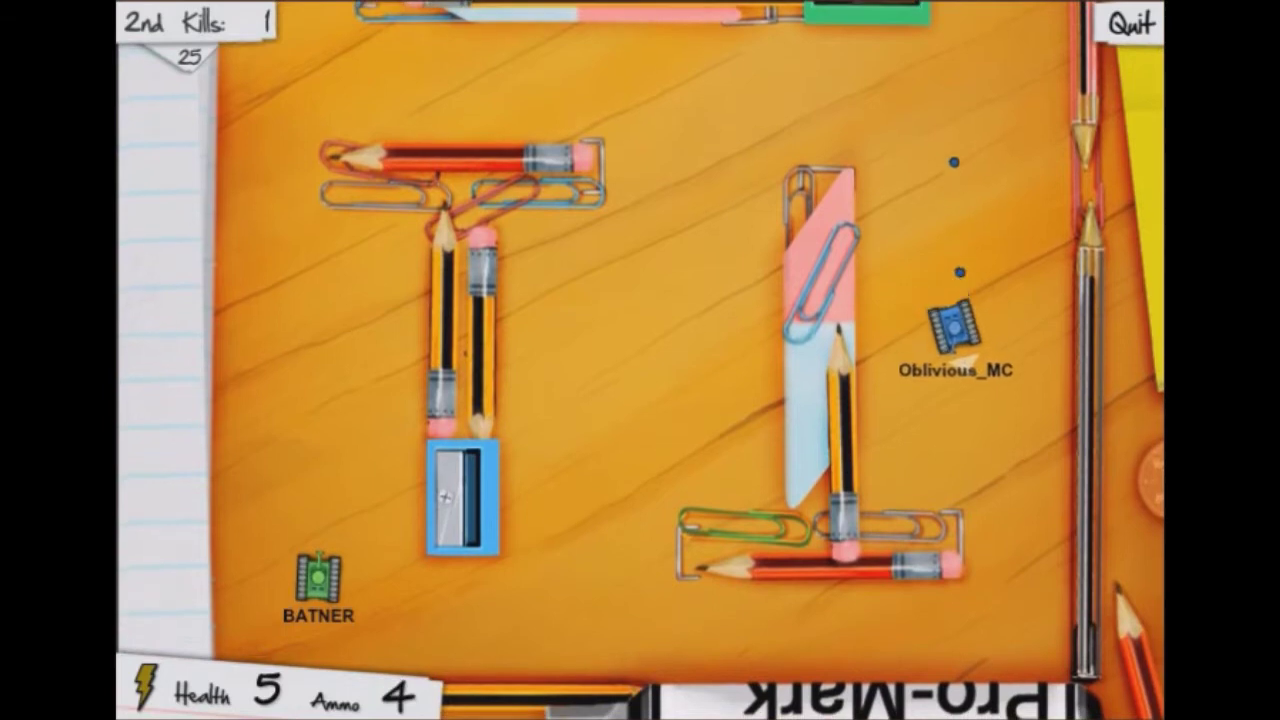
- Close in on the green enemy past the sharpener and red pencil, destroying it for kill 2
key("Up")
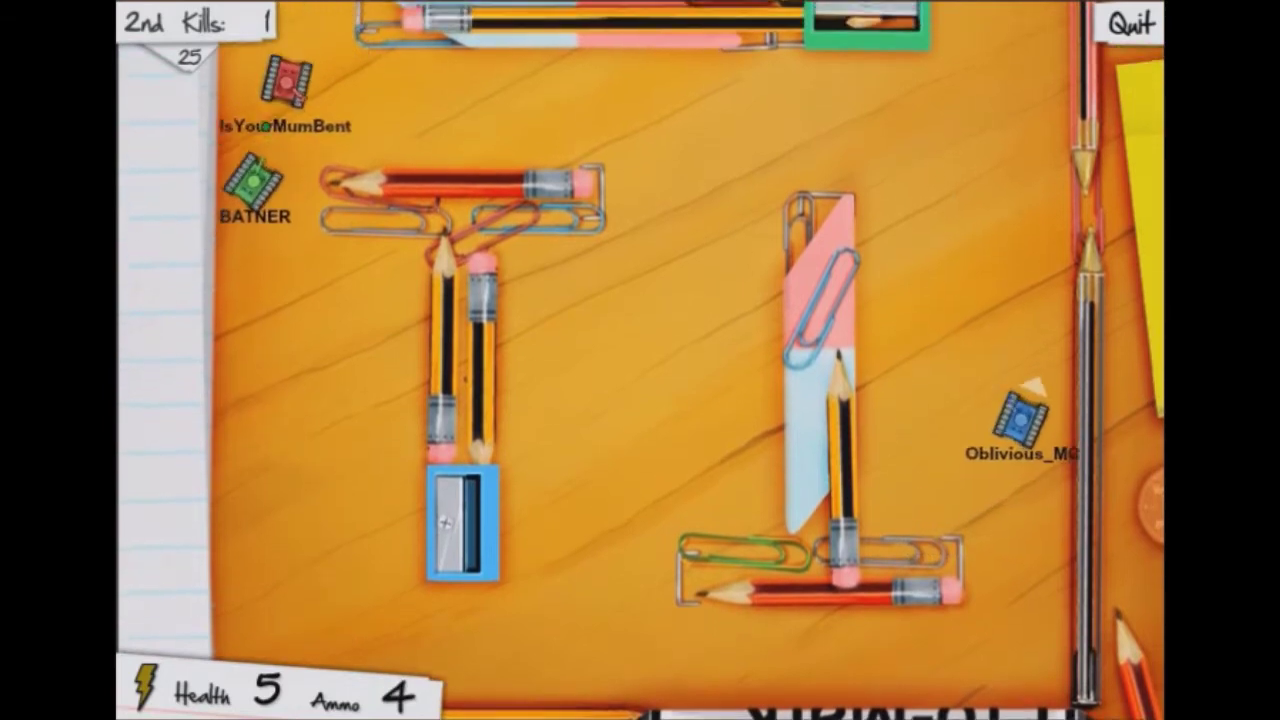
key("space")
key("space")
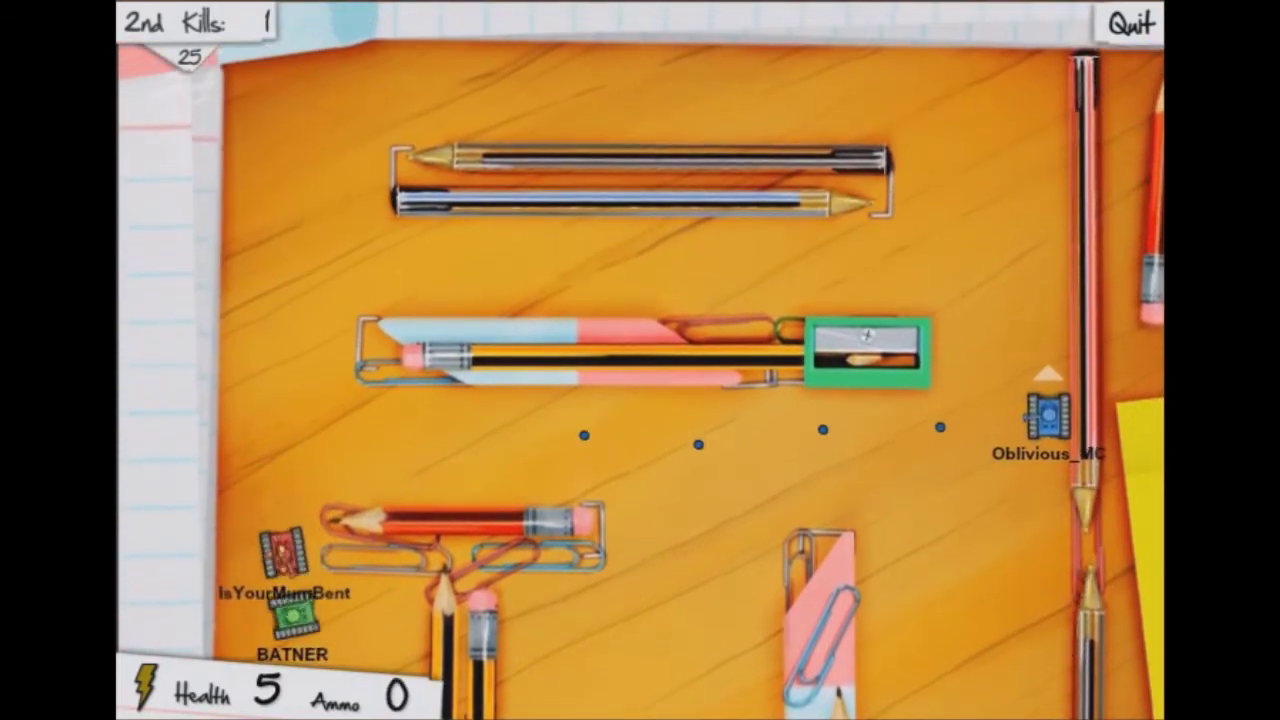
key("Left")
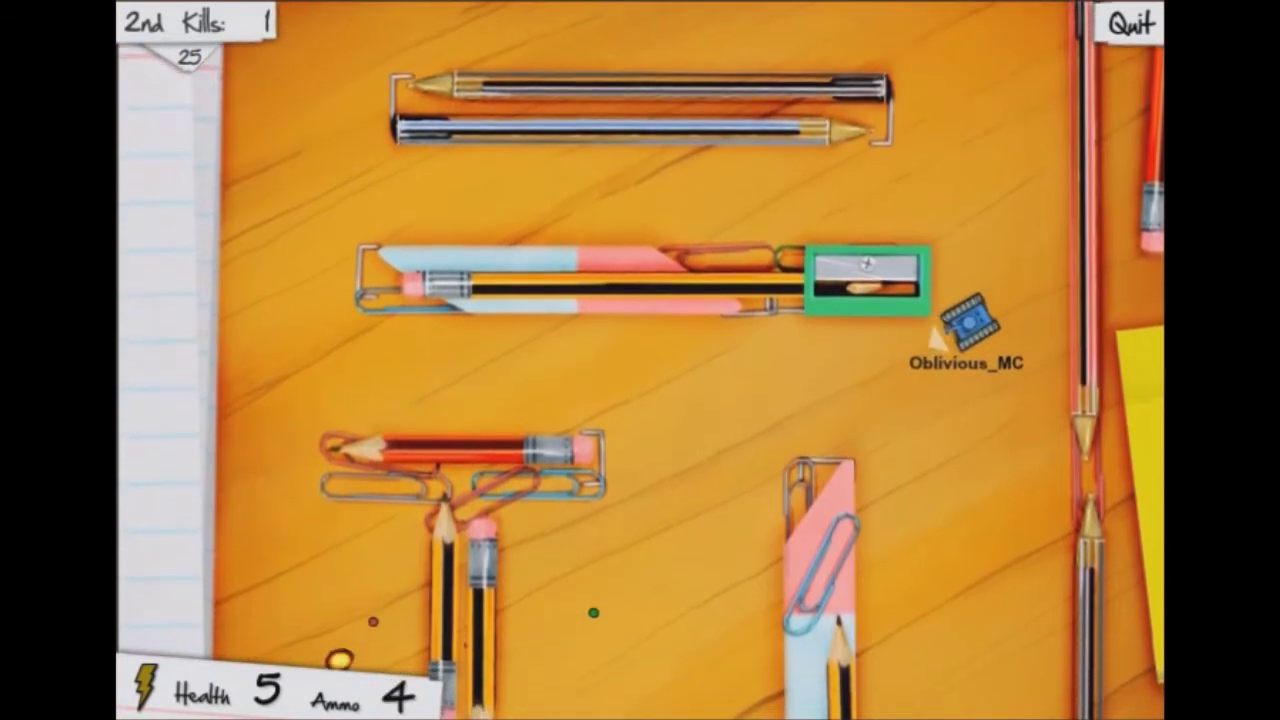
key("Down")
key("Left")
key("Left")
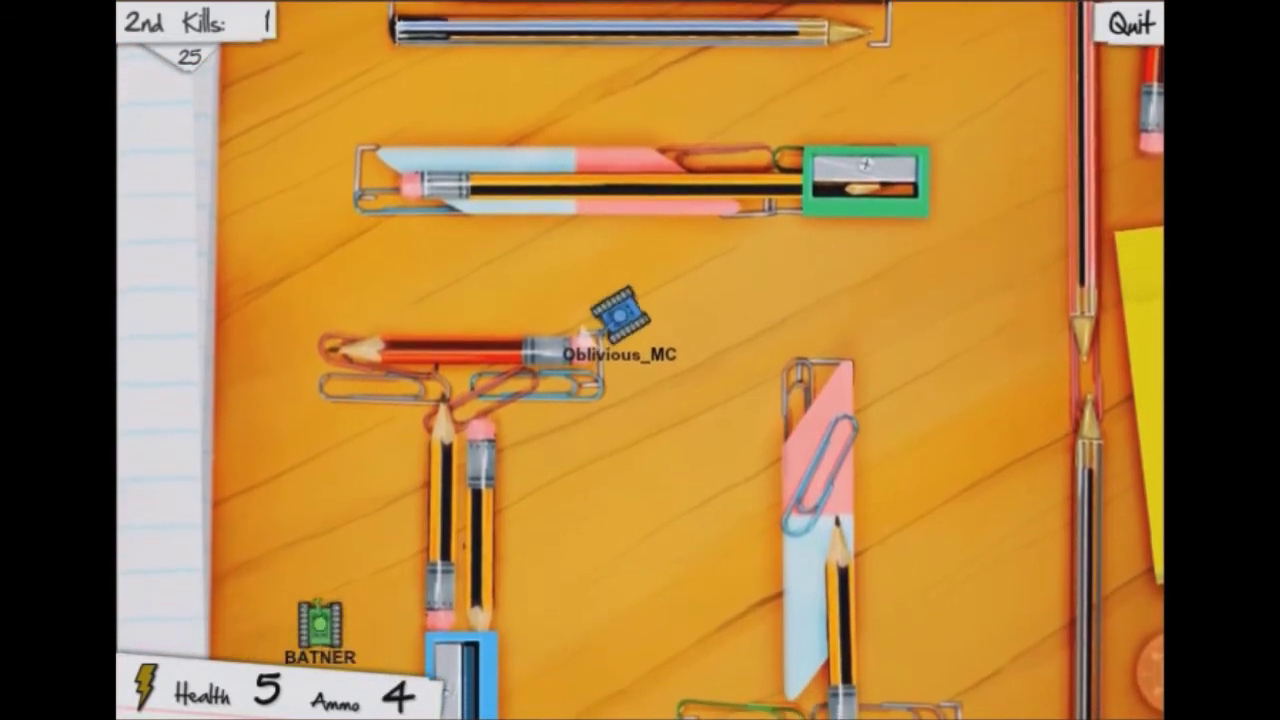
key("Left")
key("space")
key("space")
key("space")
key("space")
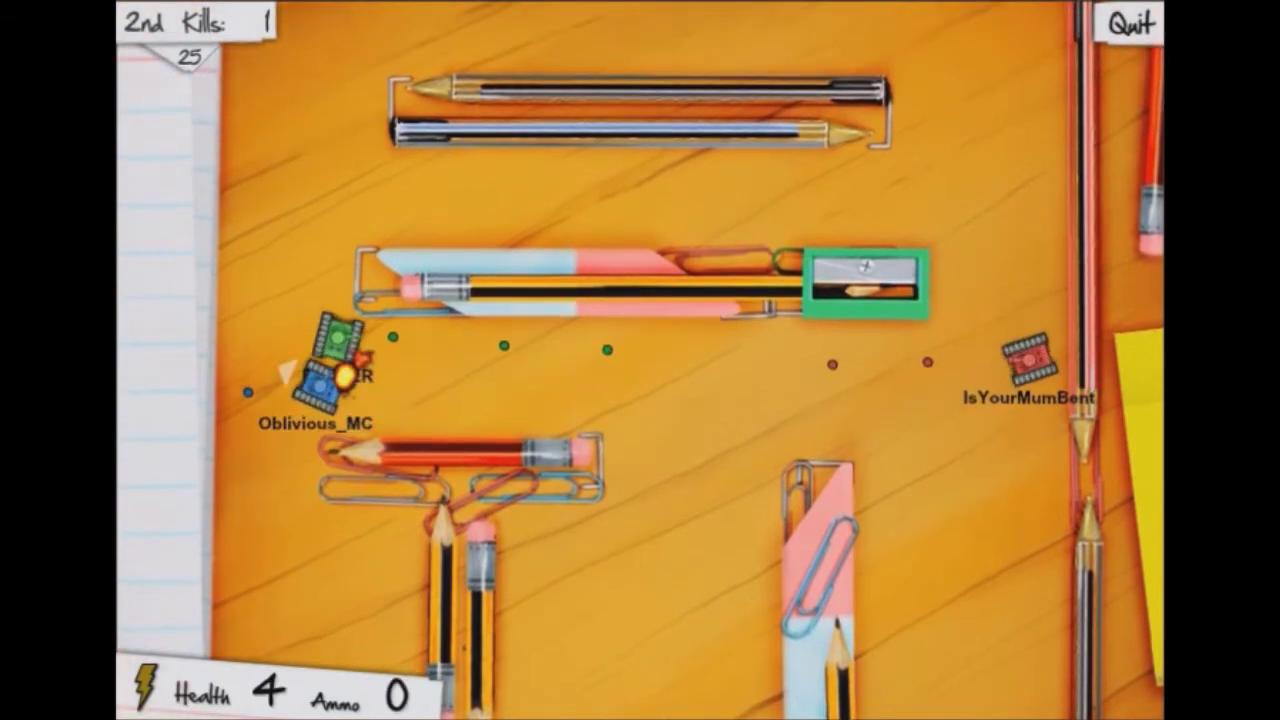
key("Left")
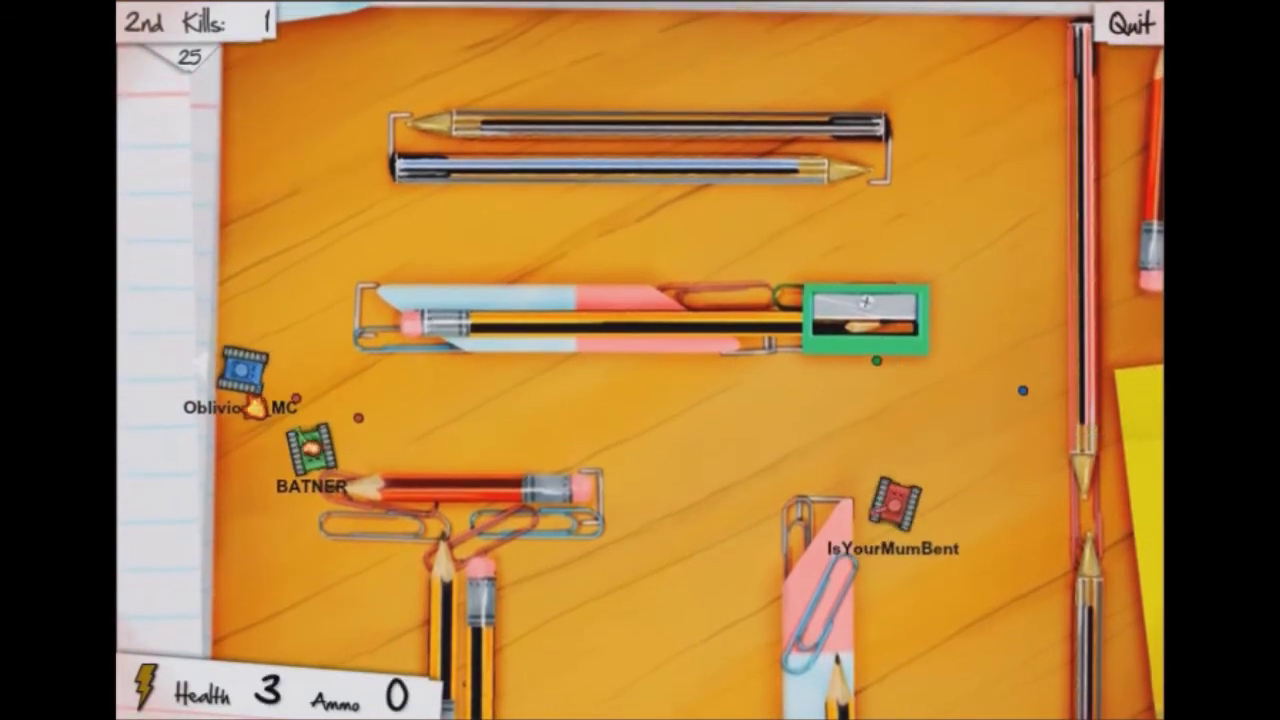
key("space")
- Drive up-right toward the top pens, fire along the pencil, then reposition
key("Right")
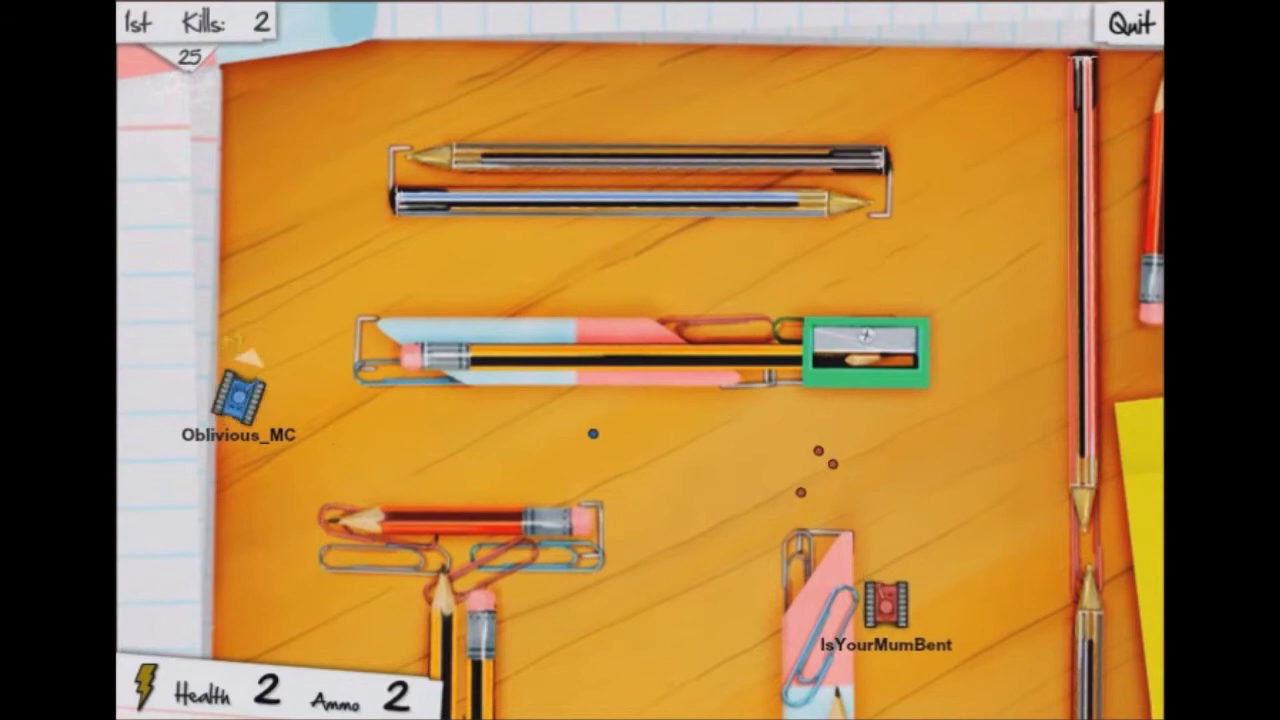
key("Up")
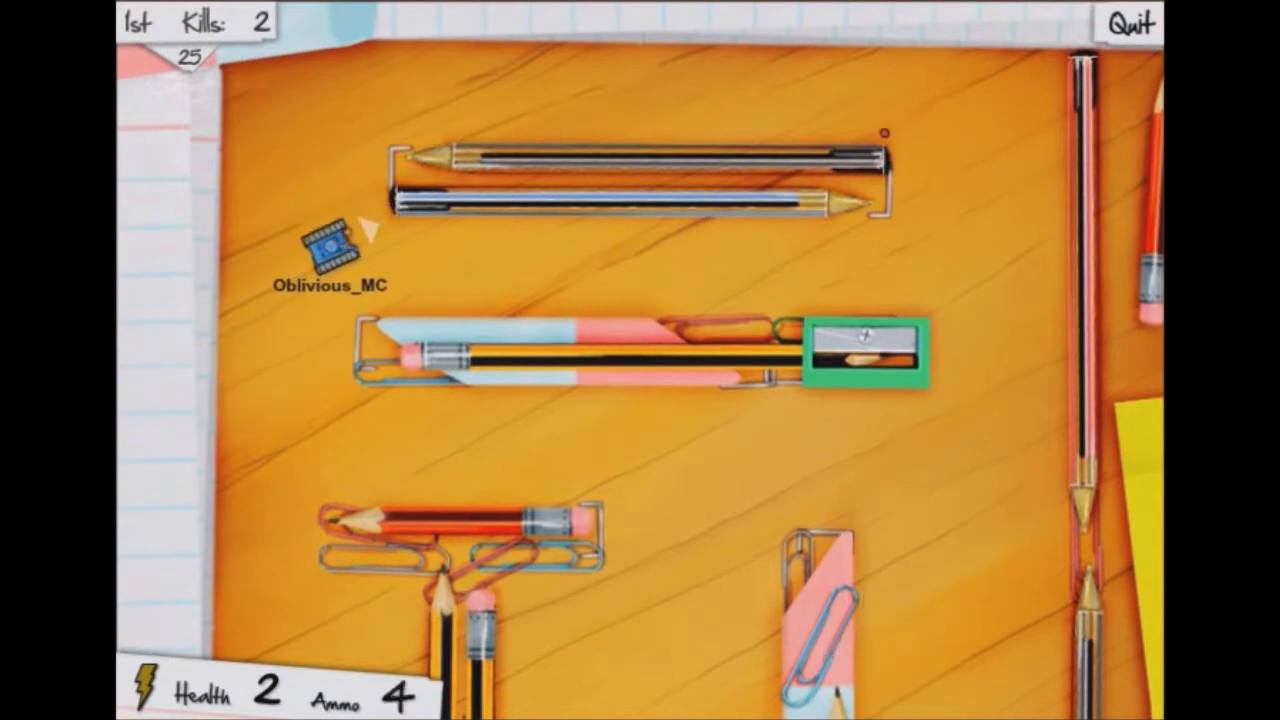
key("Right")
key("Up")
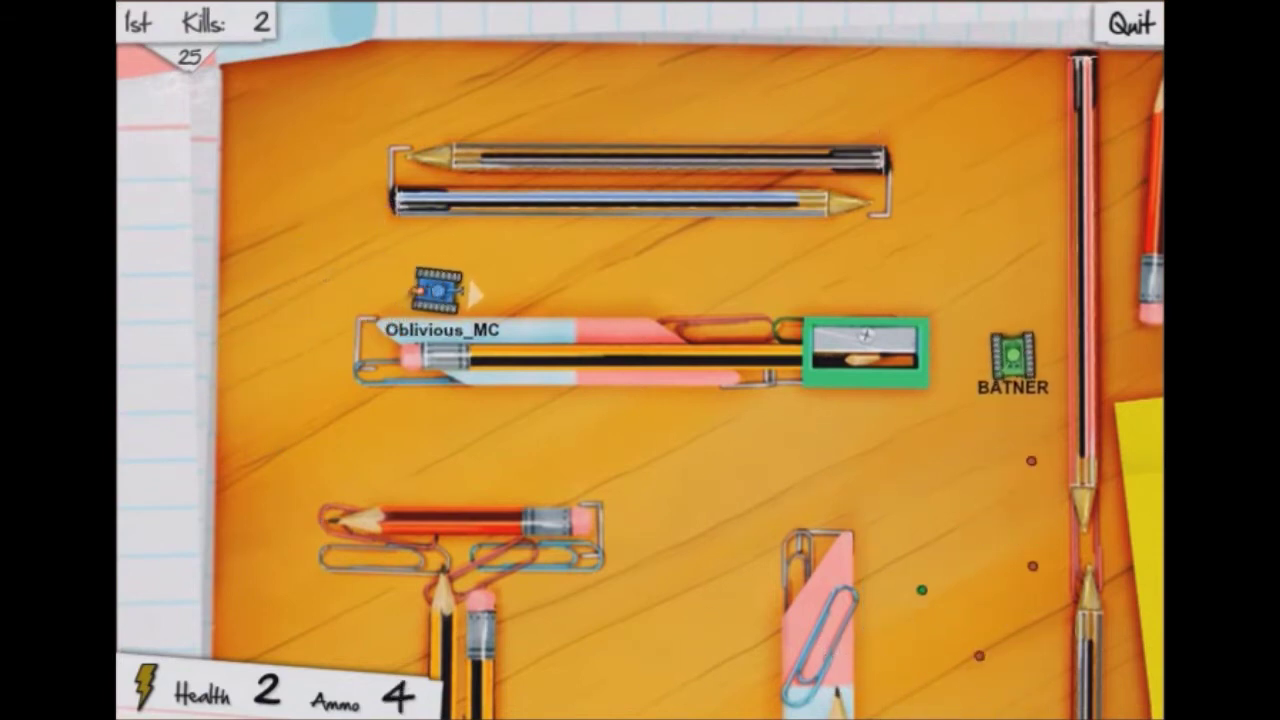
key("space")
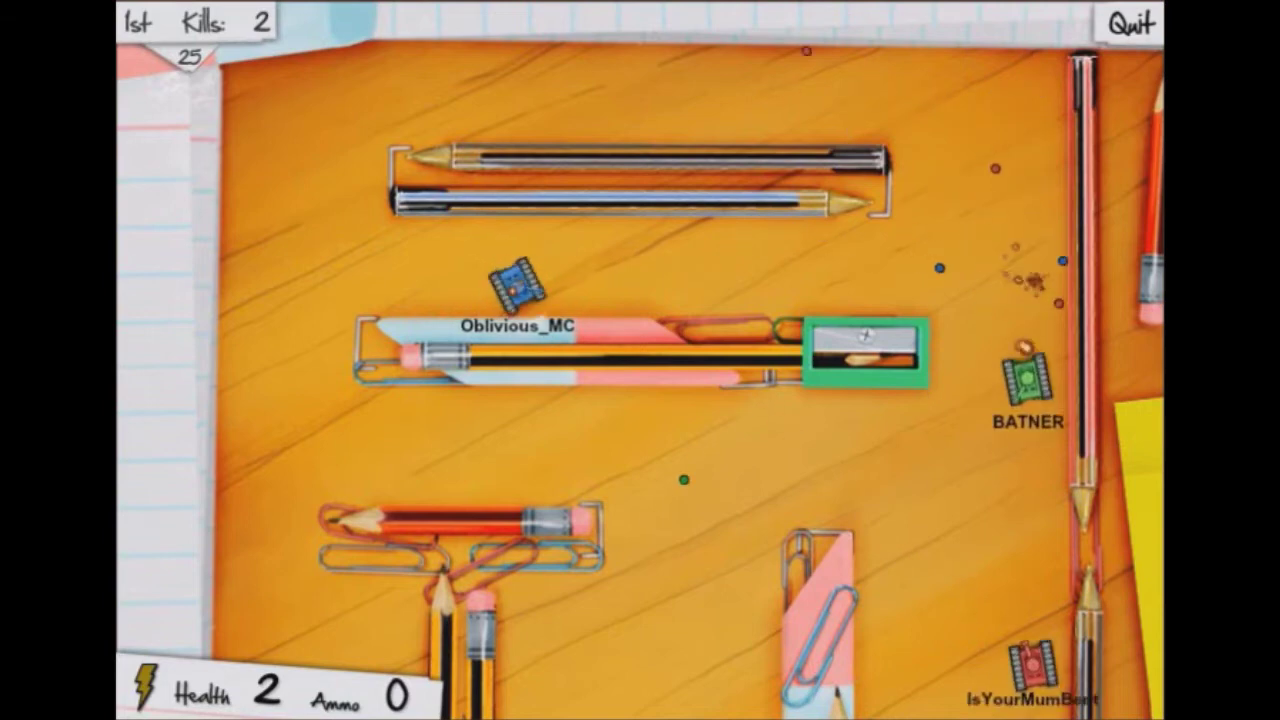
key("Up")
key("Down")
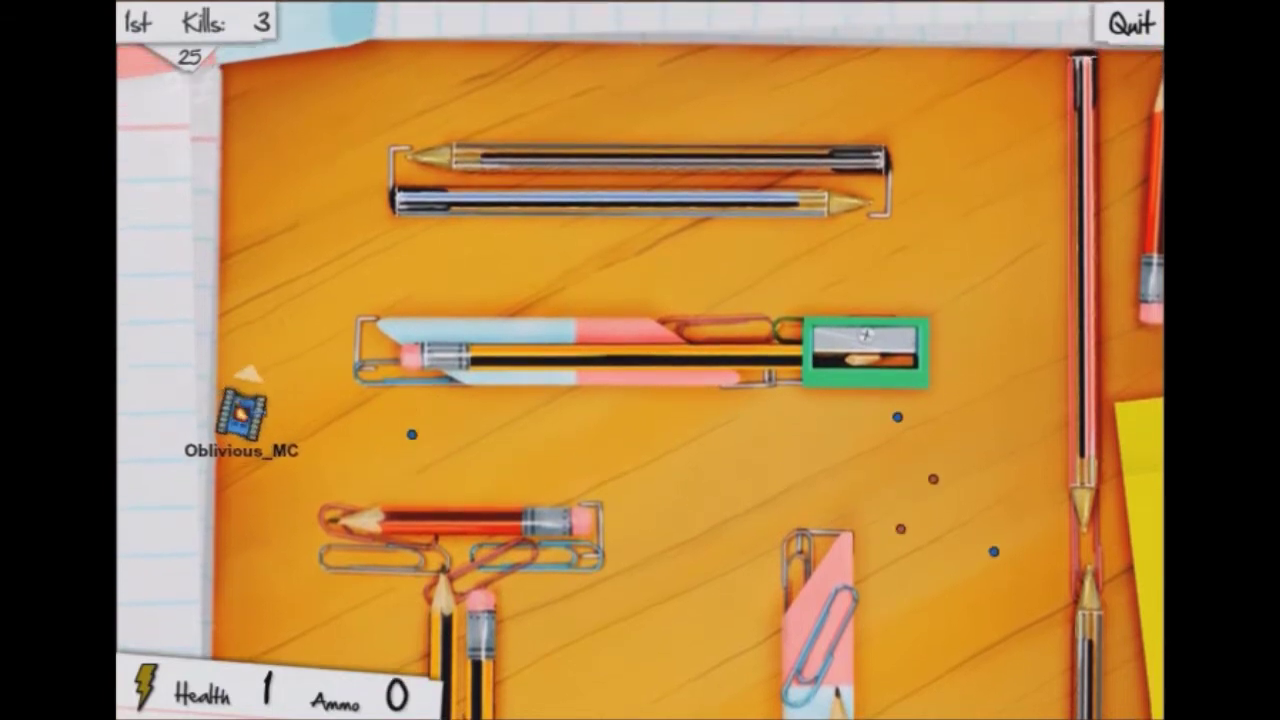
- Drive up-right toward the top pen, fire a volley, and back away to the upper left
key("Up")
key("Right")
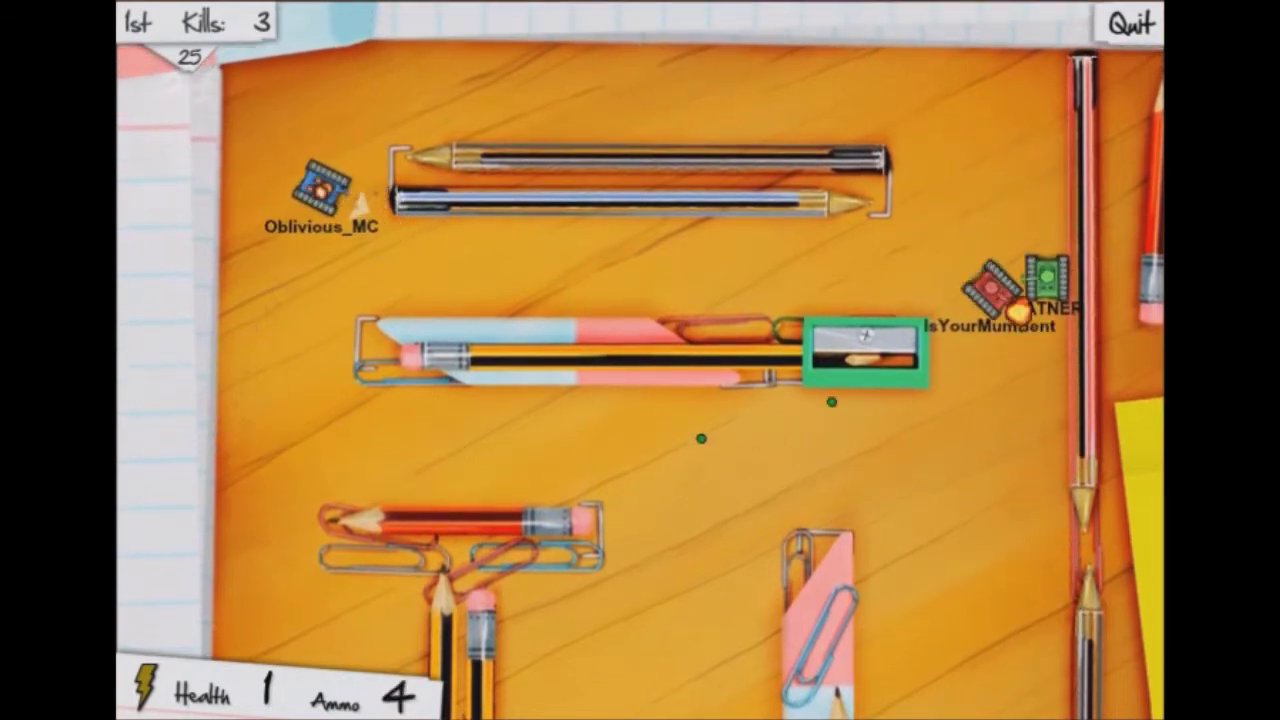
key("space")
key("Down")
key("space")
key("space")
key("space")
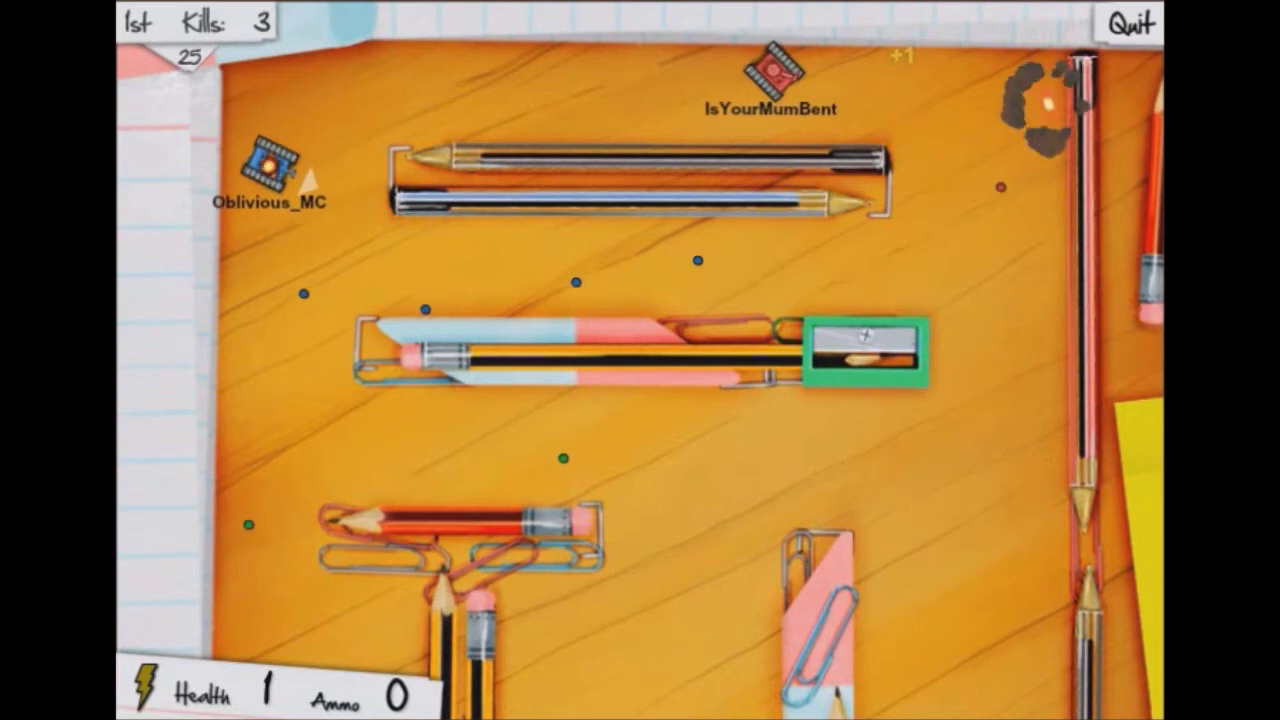
key("Down")
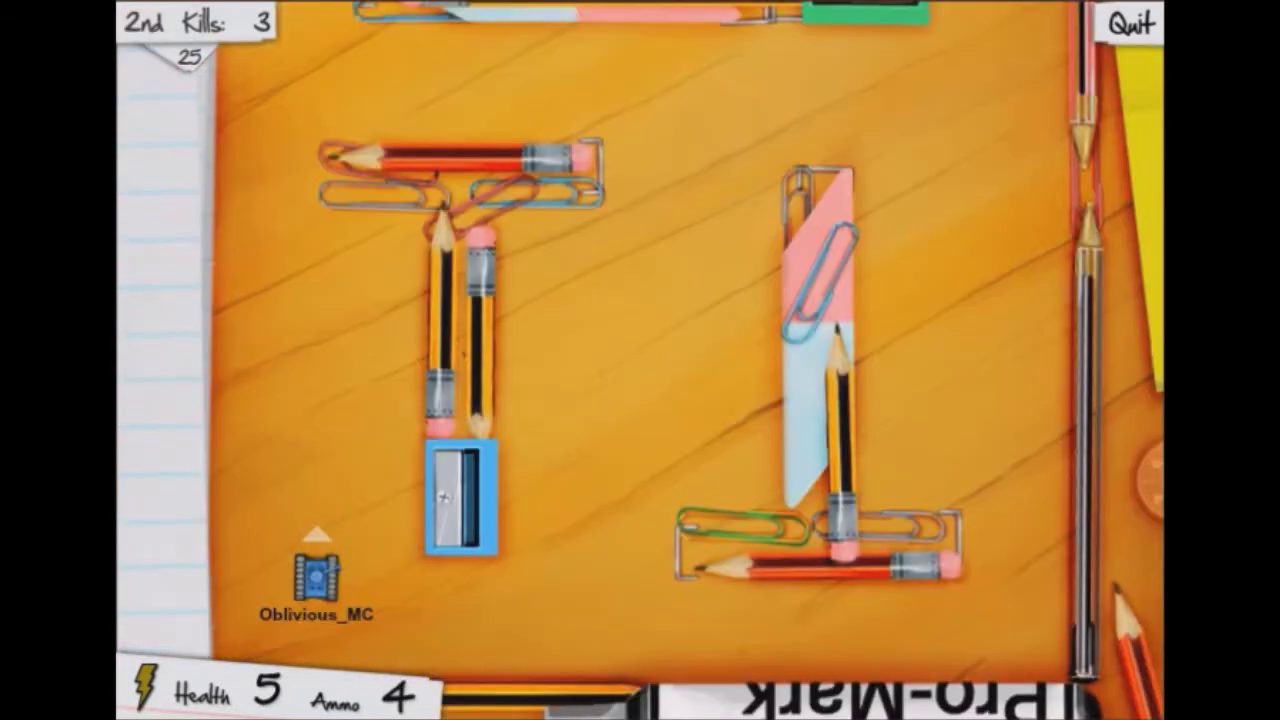
- Drive up-left firing for another kill, then climb the left wall and fire rightward
key("Up")
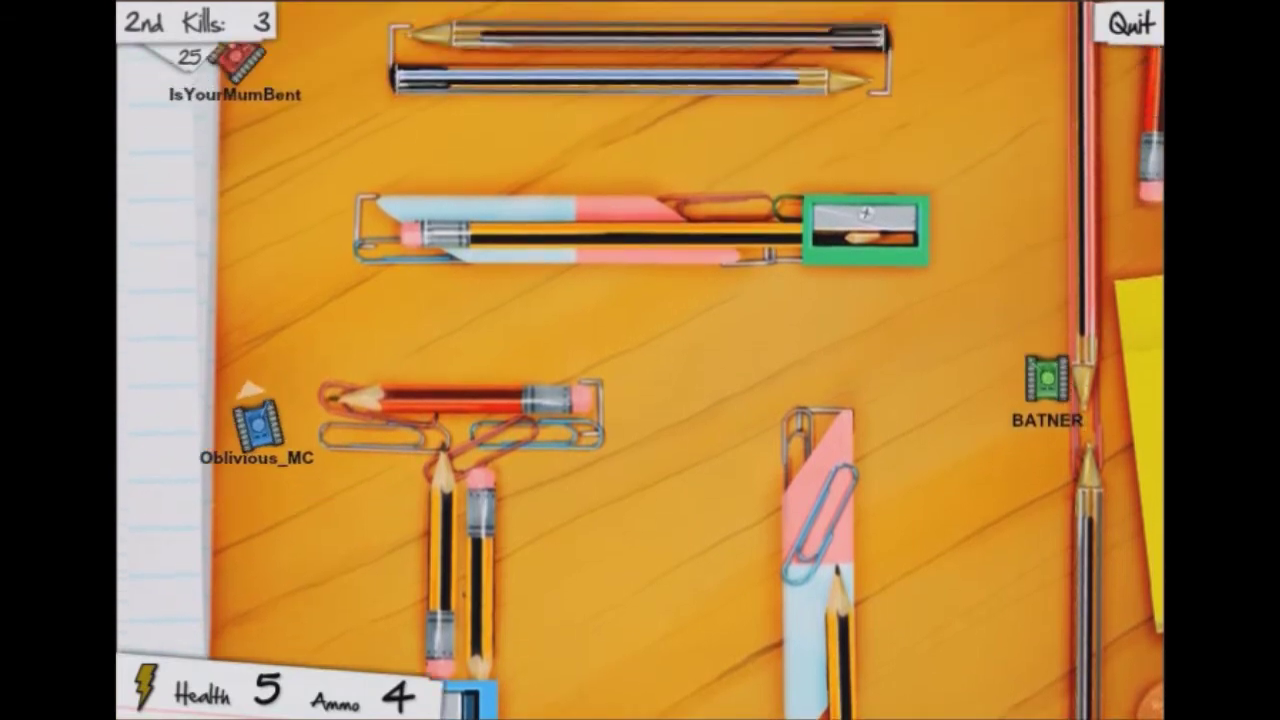
key("space")
key("space")
key("space")
key("Up")
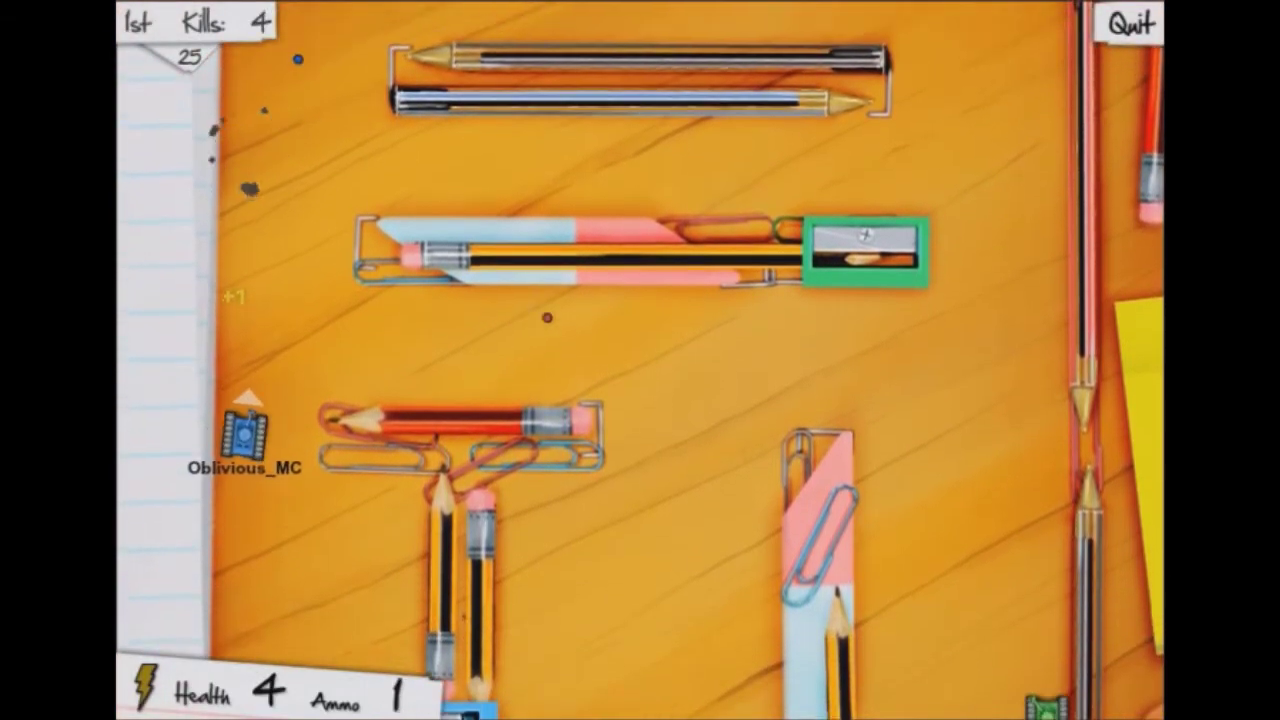
key("Up")
key("Right")
key("space")
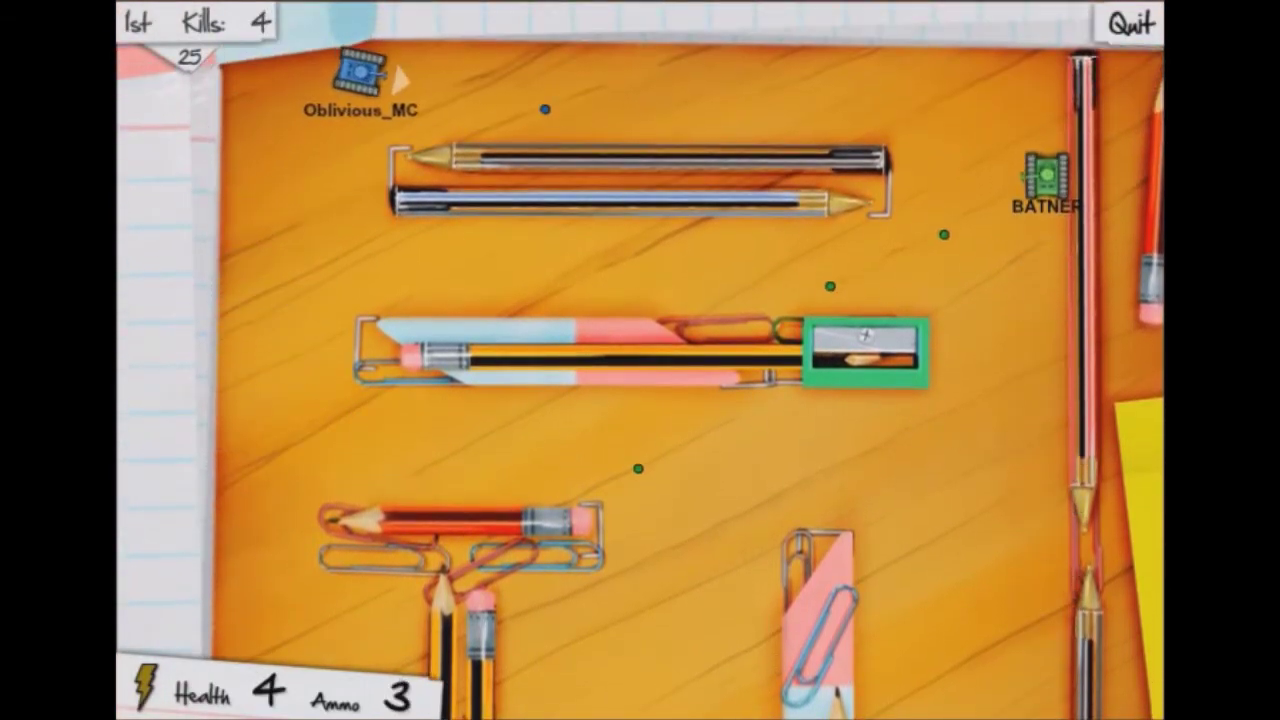
key("space")
key("space")
key("space")
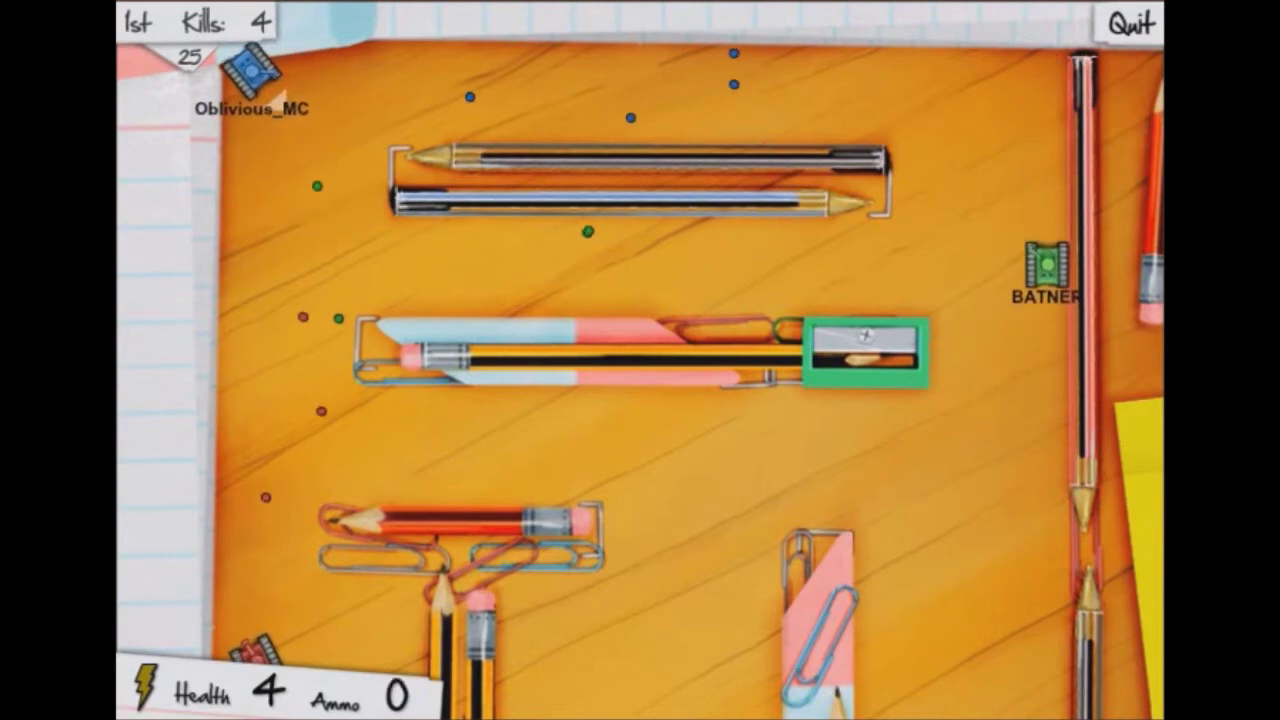
- Drive along the top edge and toward the centre, then left above the sharpener pencils
key("Right")
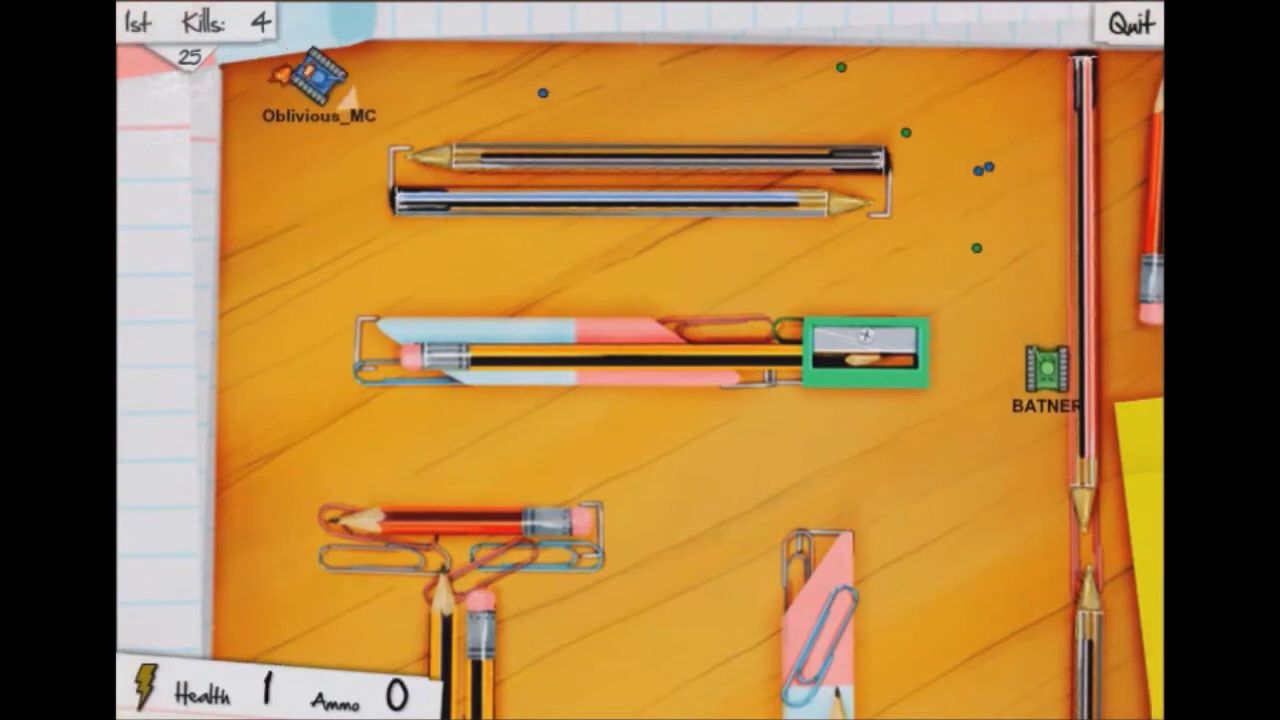
key("Up")
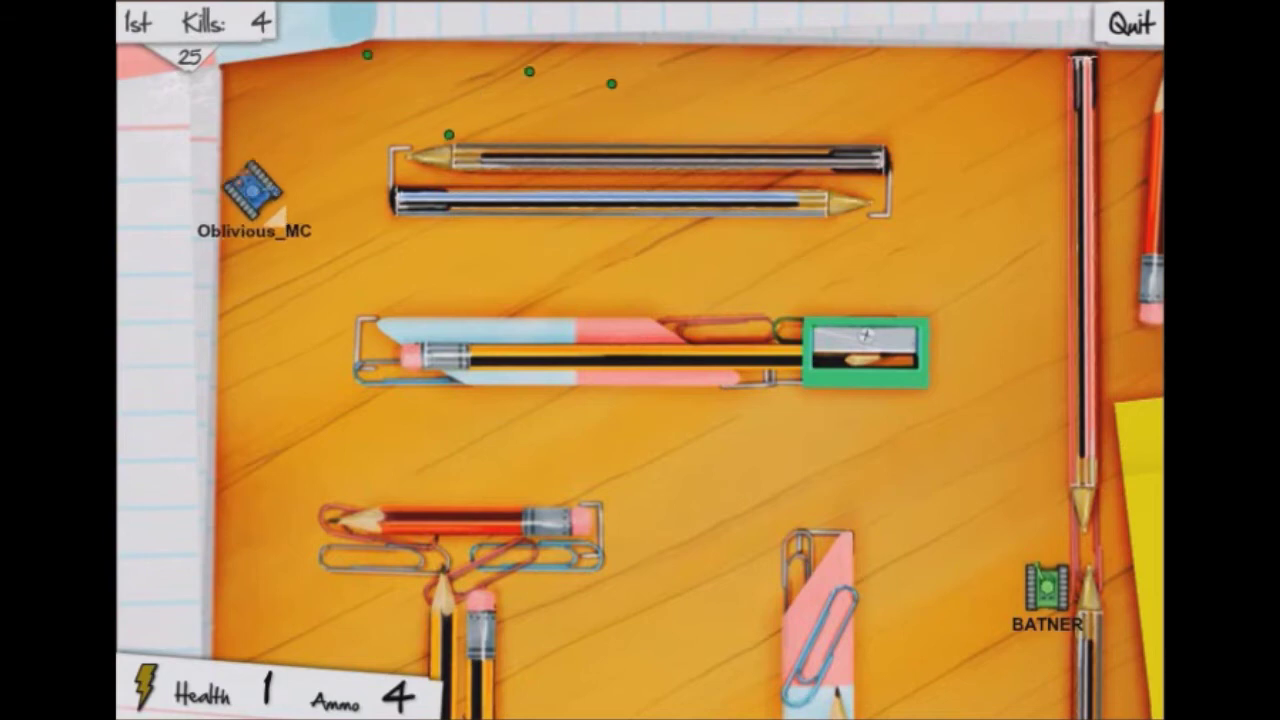
key("Up")
key("Left")
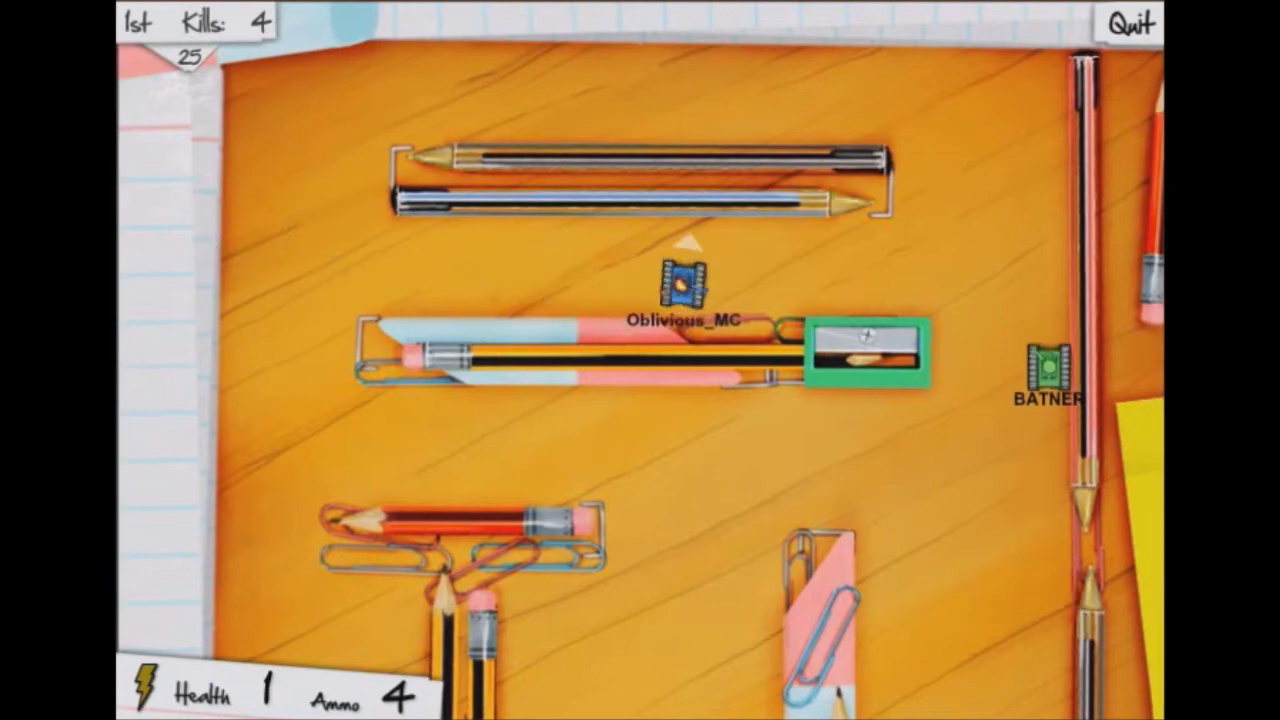
key("Left")
key("Up")
key("Left")
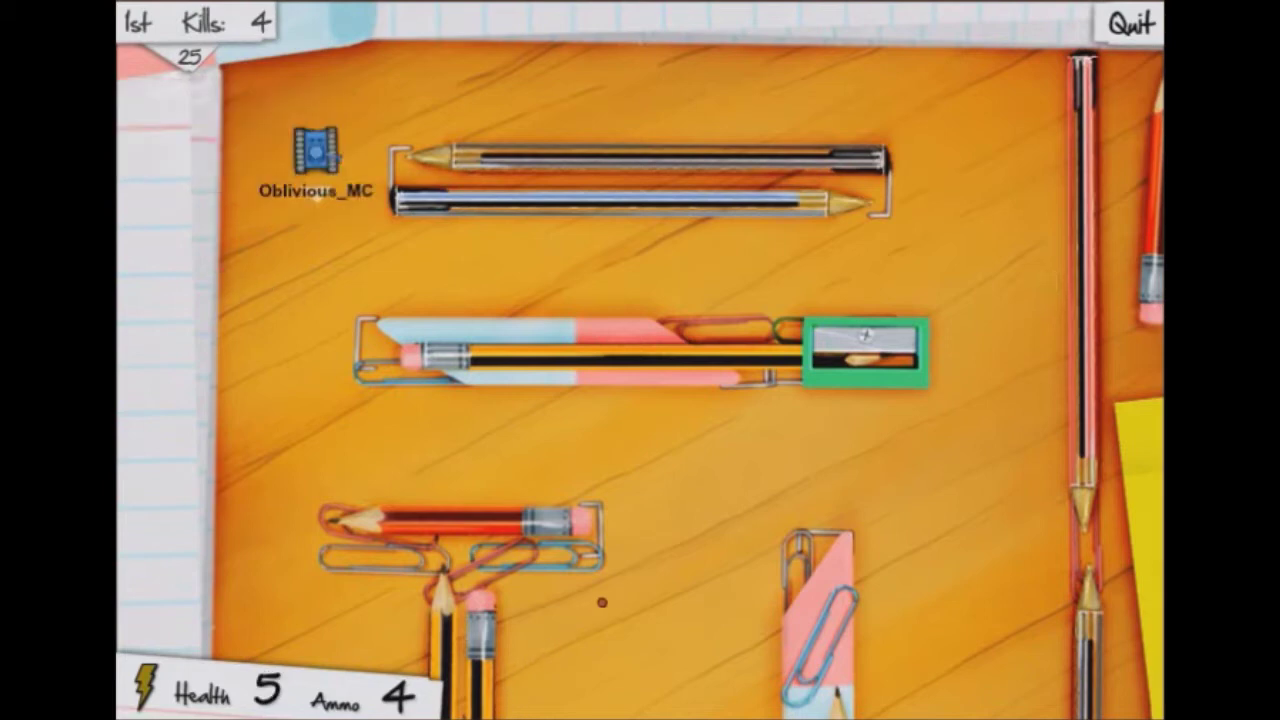
- Drive down toward the lower pencils and fire shells at IsYourMumBent below
key("Down")
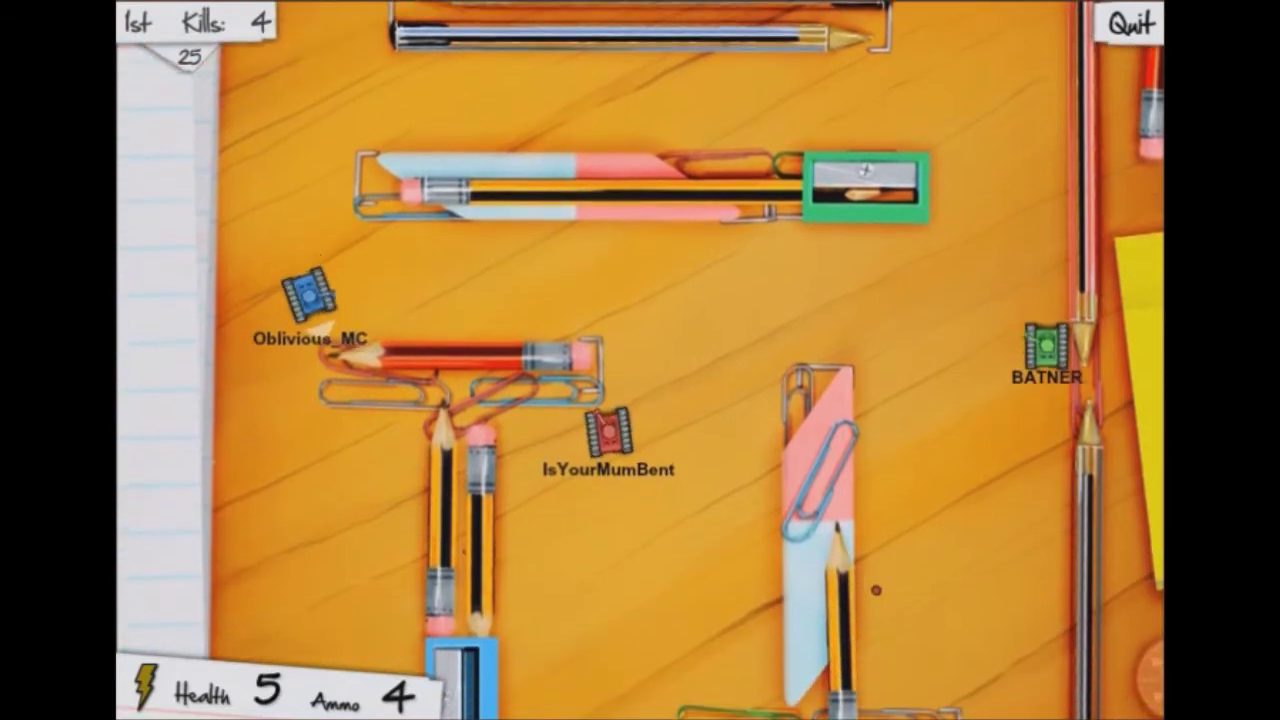
key("Right")
key("space")
key("space")
key("space")
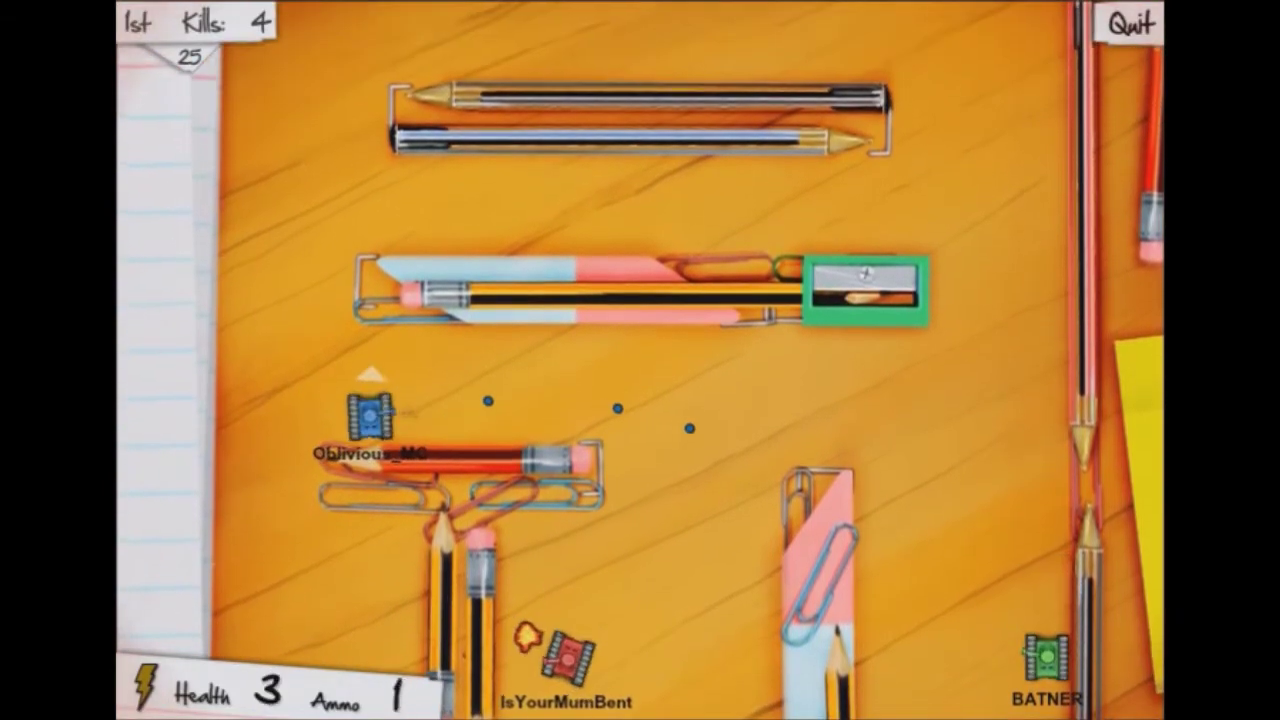
key("space")
key("Up")
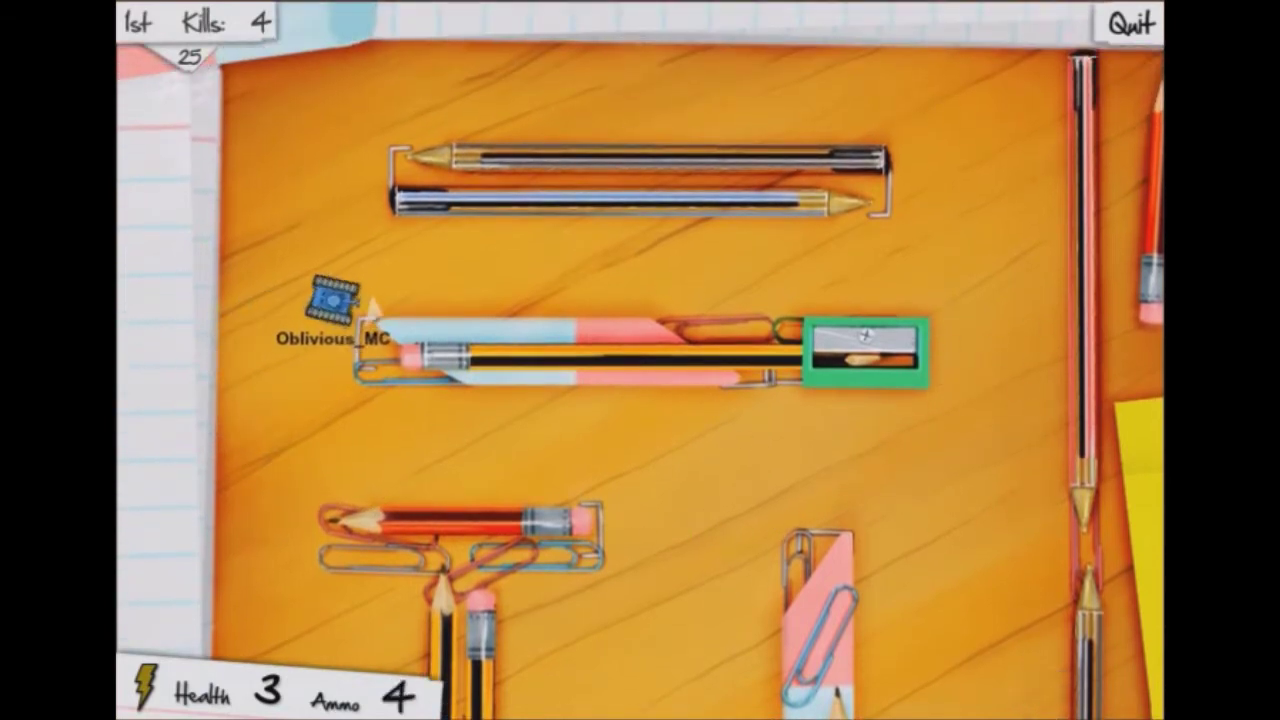
- Fire rightward until ammo runs out, then shell and finish off the nearby enemy
key("Right")
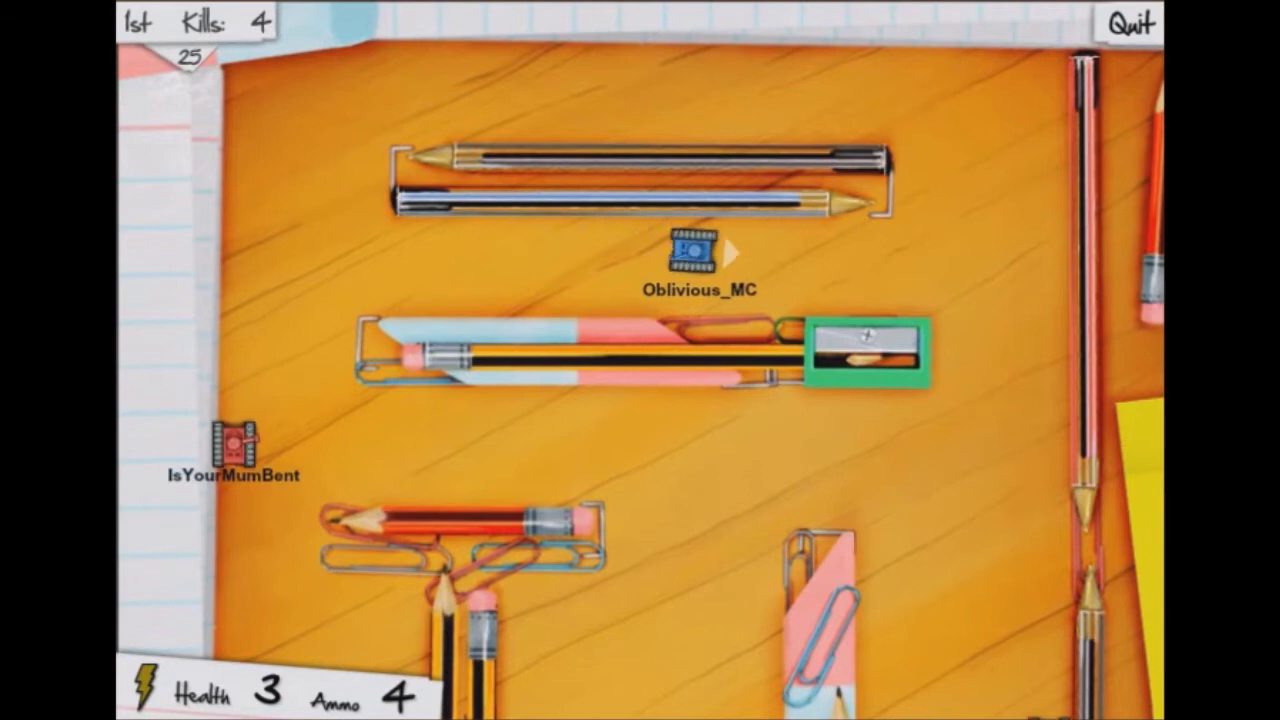
key("space")
key("space")
key("space")
key("space")
key("Left")
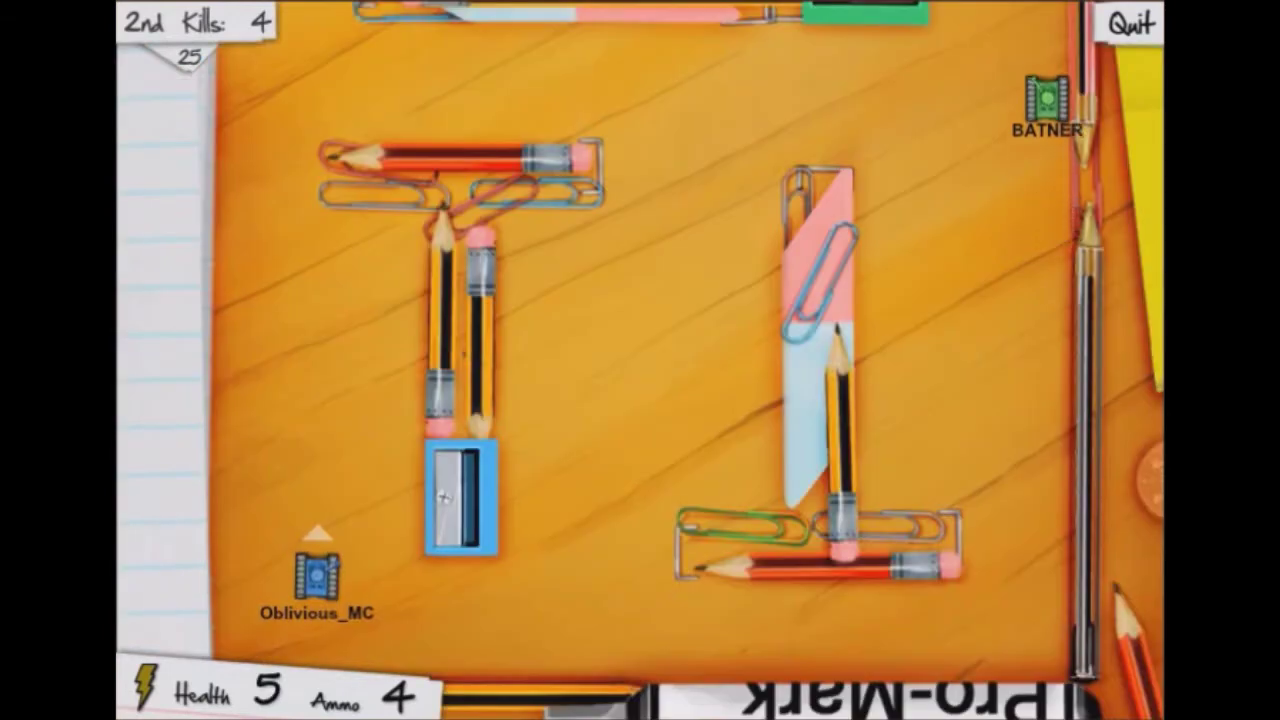
key("Up")
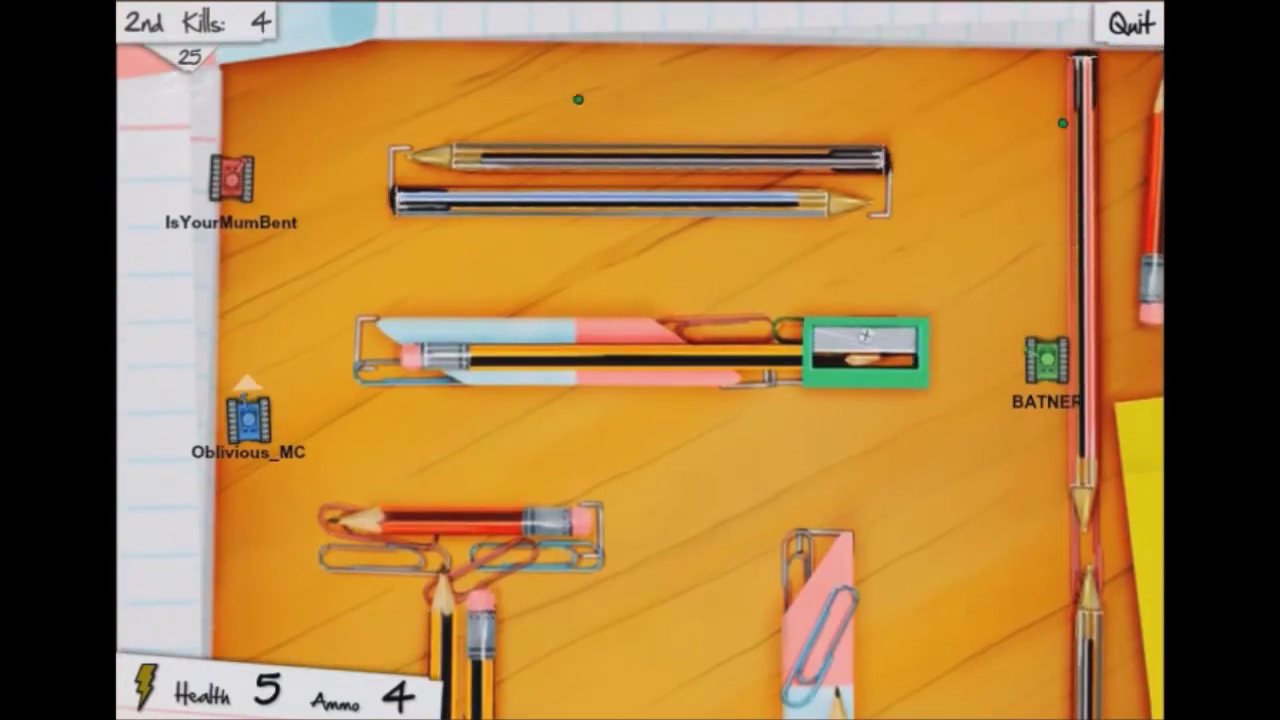
key("space")
key("space")
key("space")
key("space")
key("Down")
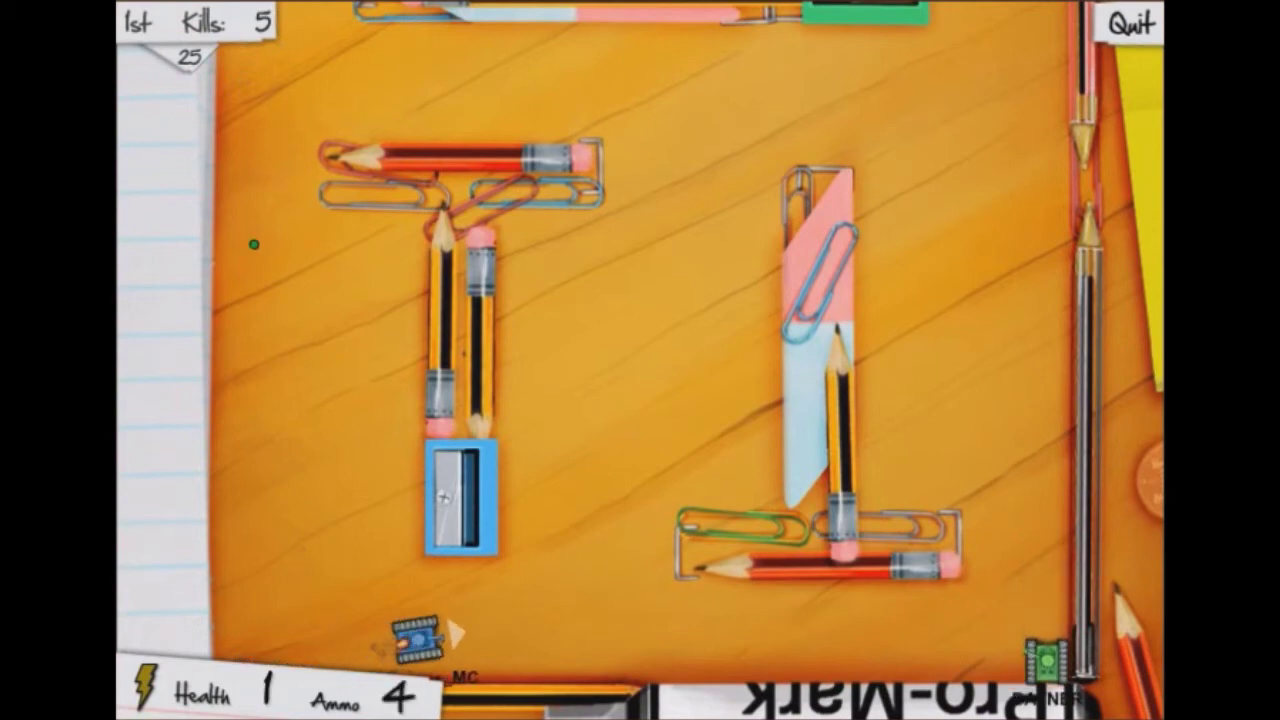
key("space")
key("space")
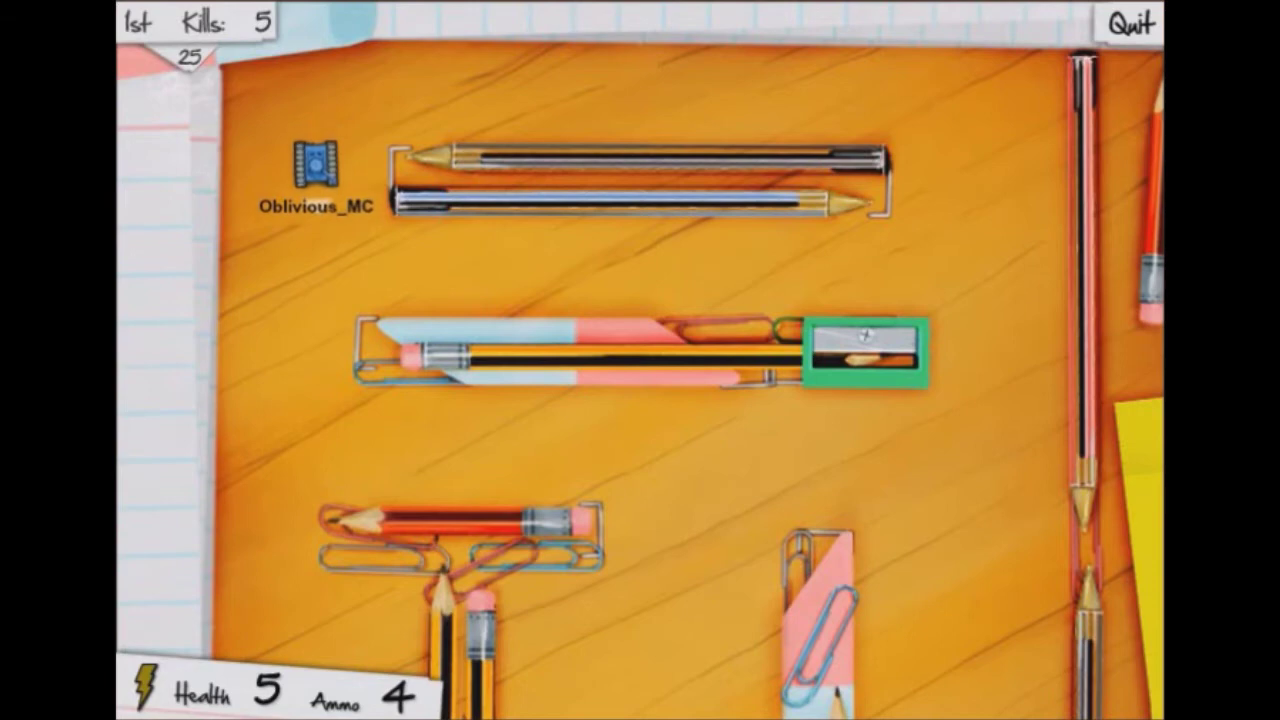
- Drive along the red pencil toward IsYourMumBent, firing, then escape up-left and fire again
key("Down")
key("Right")
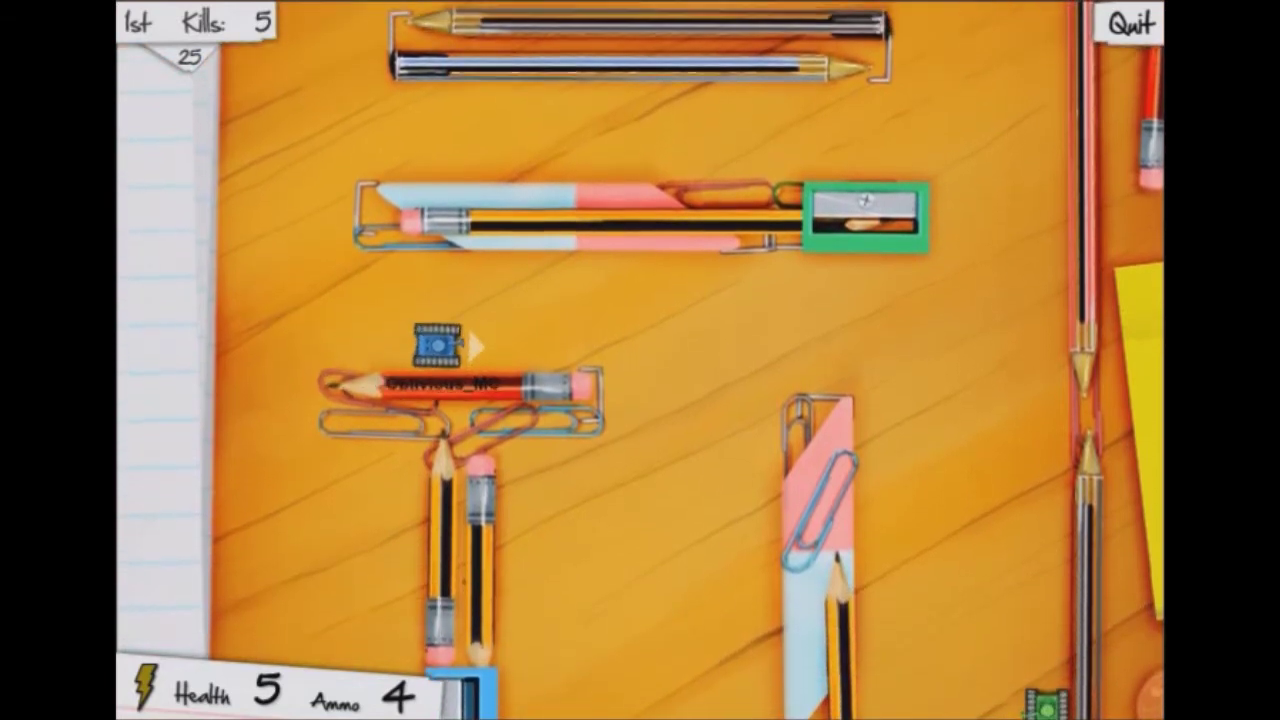
key("Right")
key("Down")
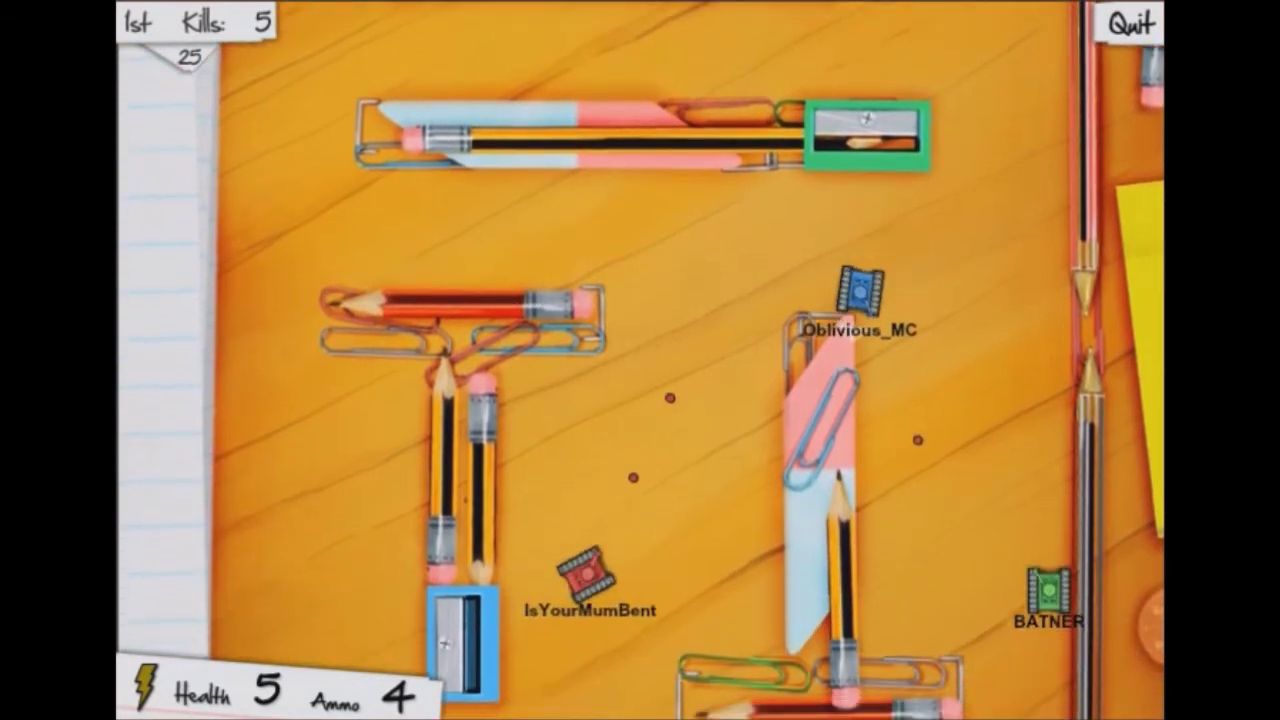
key("space")
key("space")
key("space")
key("space")
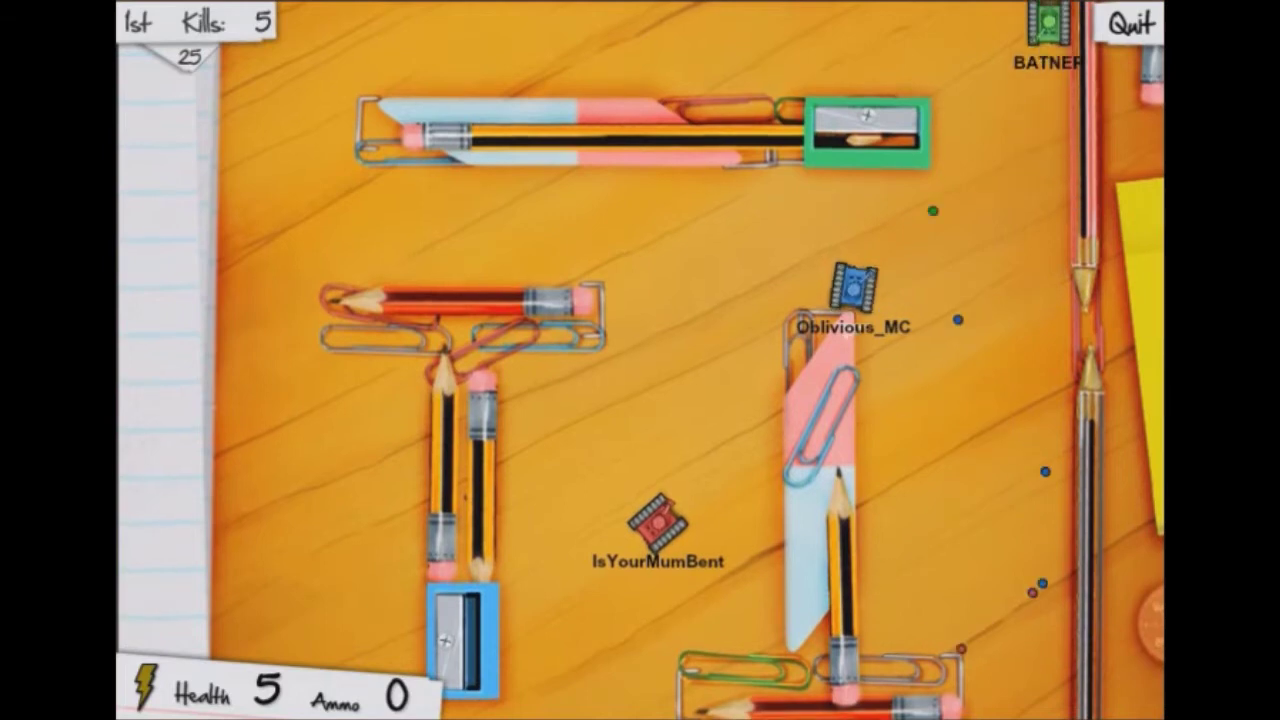
key("Left")
key("Up")
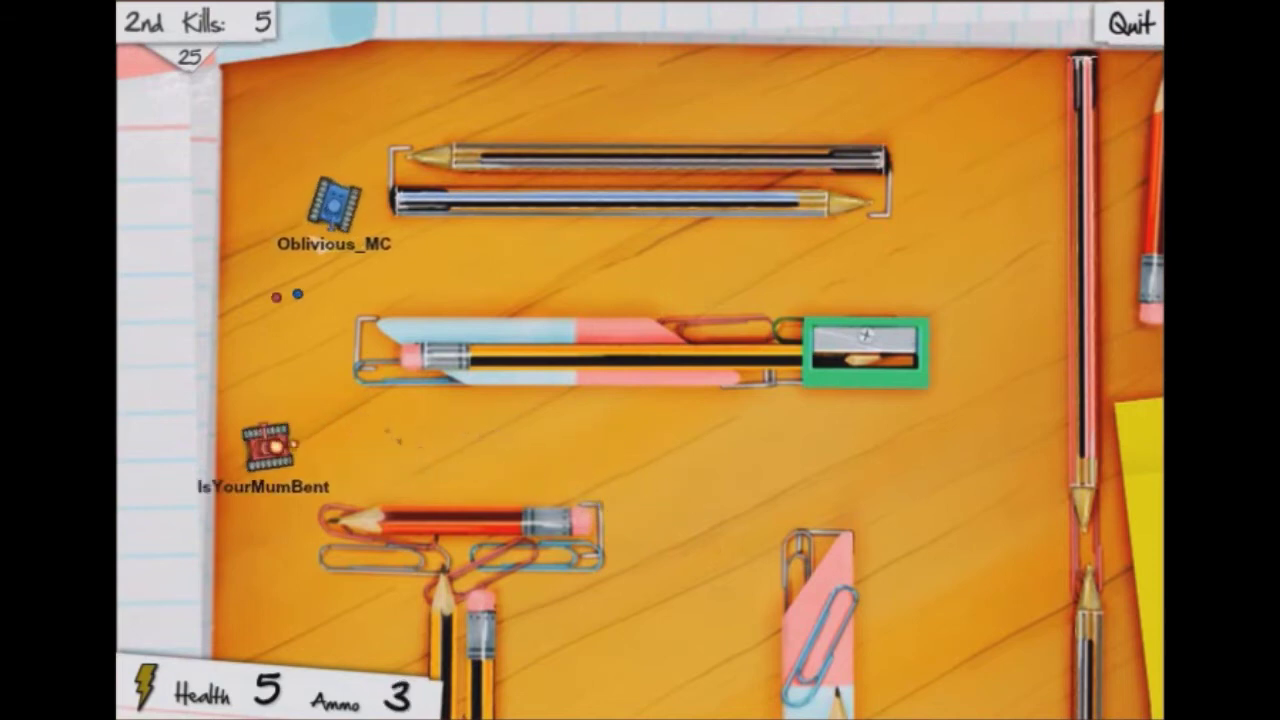
- Drive right across the top edge and fire shots at BATNER while backing up
key("Up")
key("space")
key("Right")
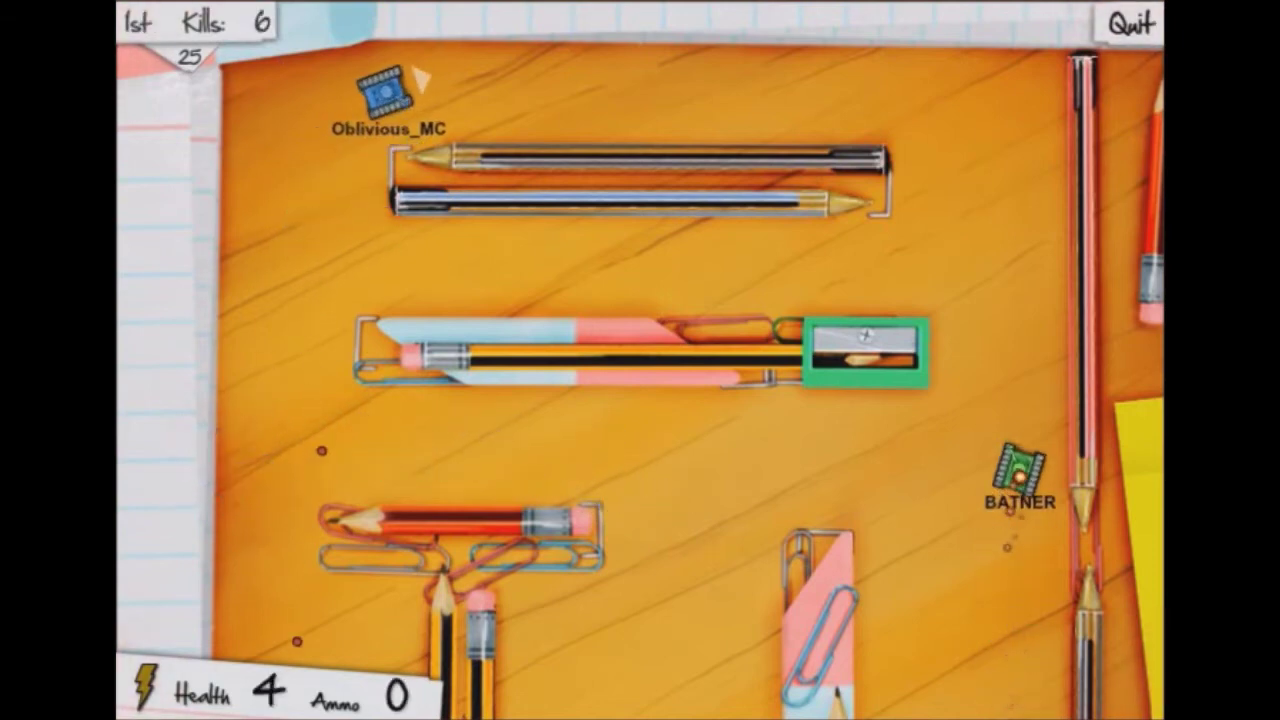
key("Up")
key("space")
key("space")
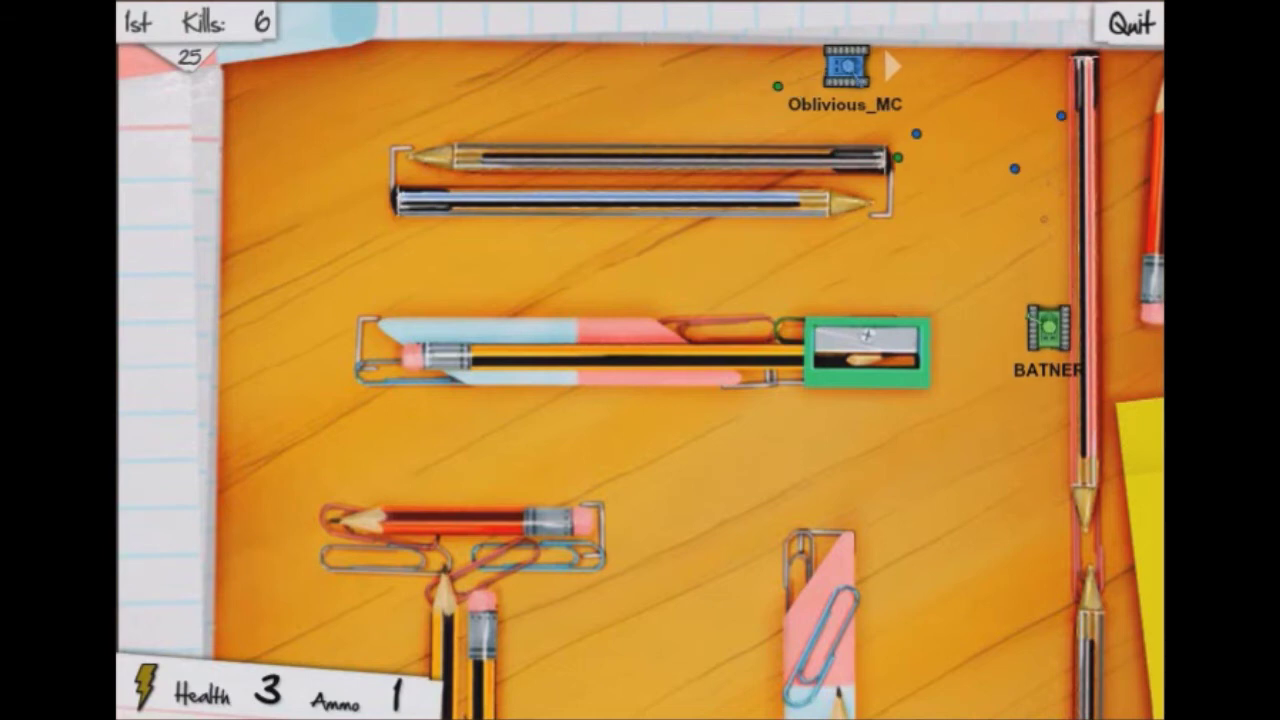
key("Down")
key("space")
- Drive down-right toward BATNER and fire two more shots
key("Right")
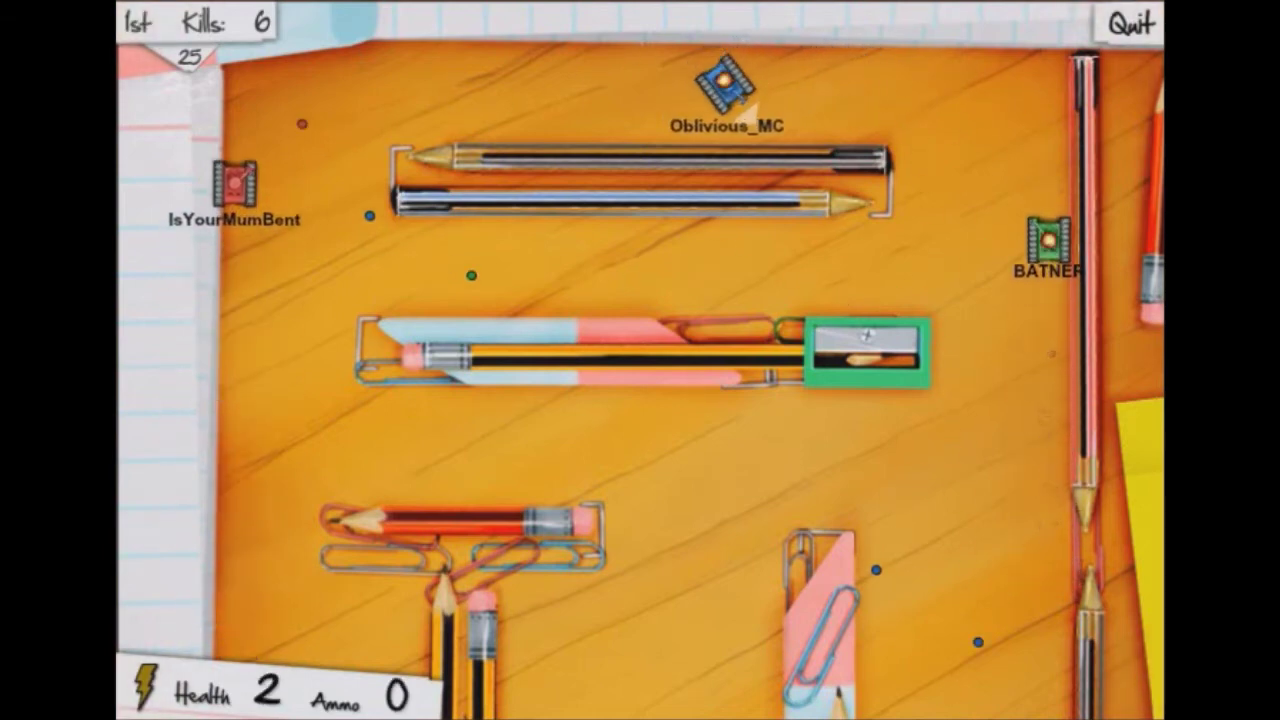
key("Up")
key("Up")
key("space")
key("Left")
key("Up")
key("space")
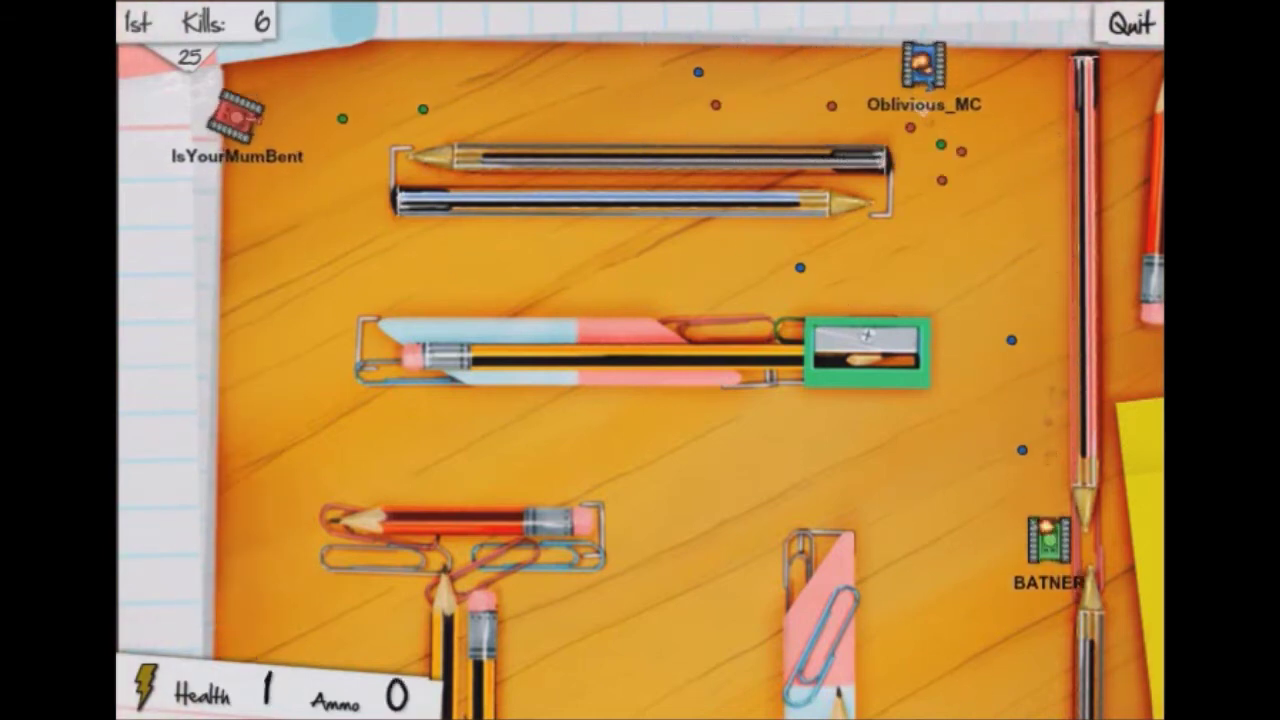
- Back off to reload, then return firing three shots at BATNER and head down
key("Down")
key("Left")
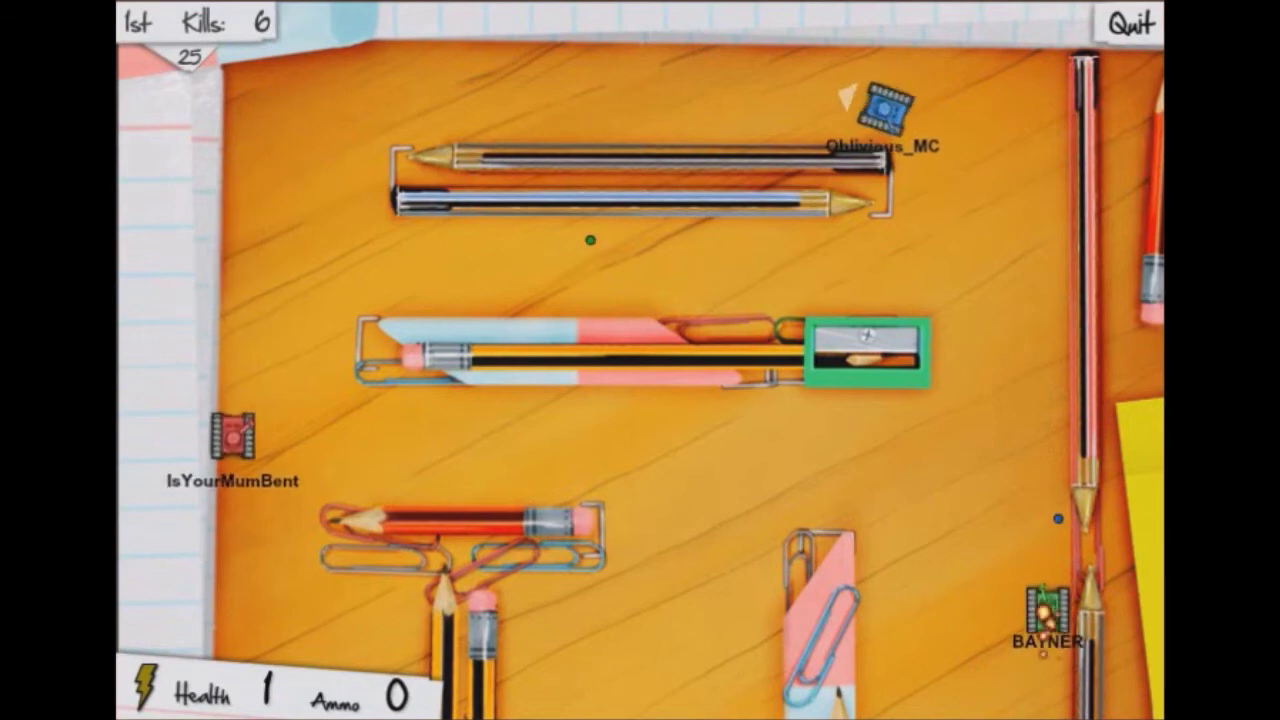
key("Up")
key("Right")
key("Up")
key("space")
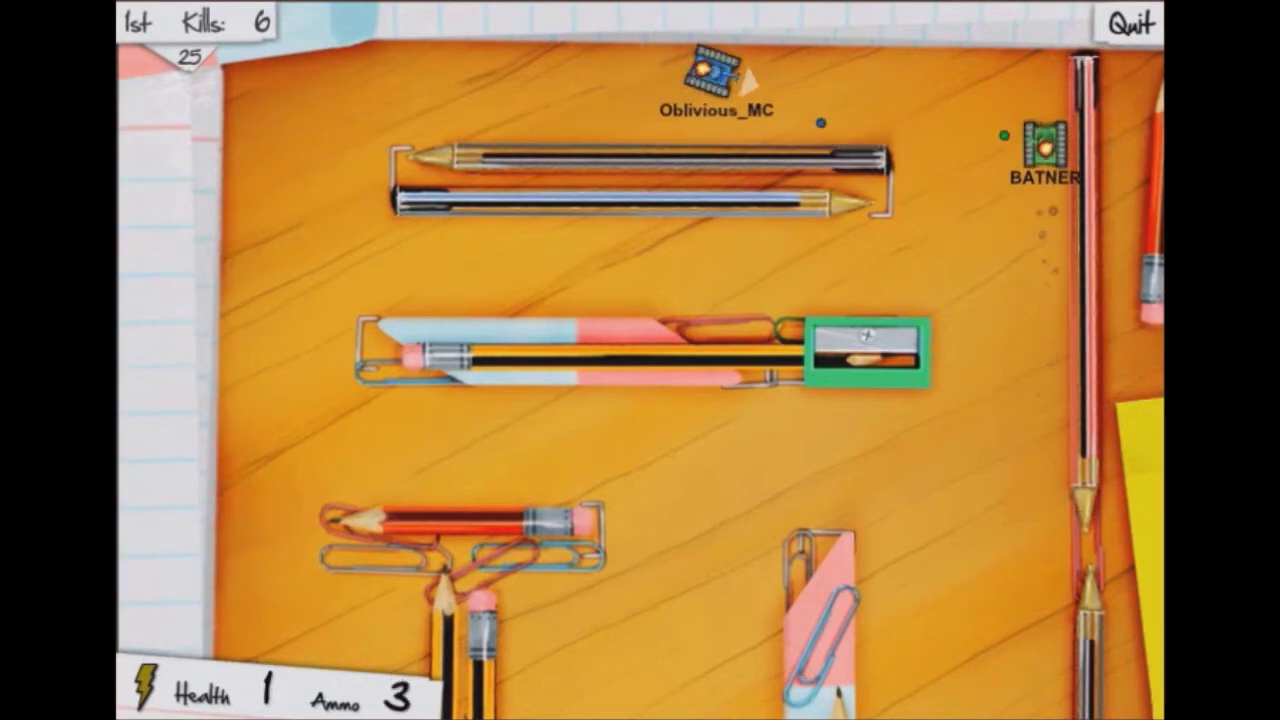
key("space")
key("space")
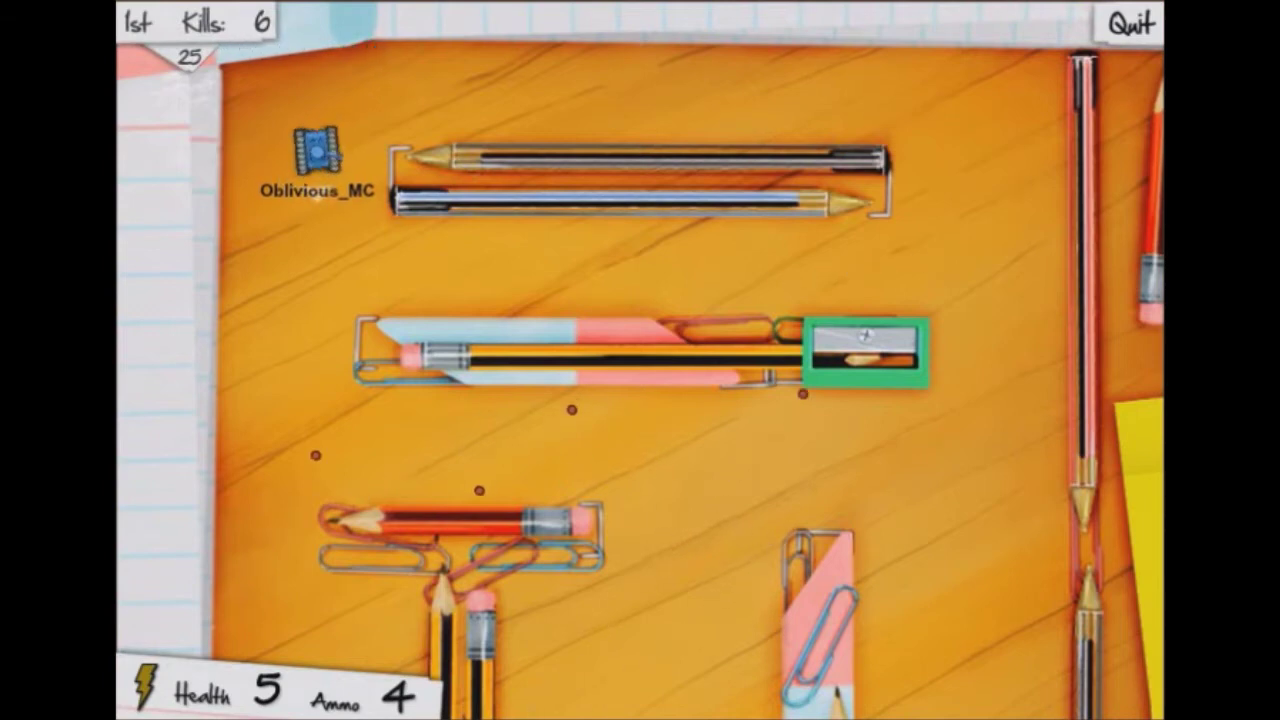
key("Up")
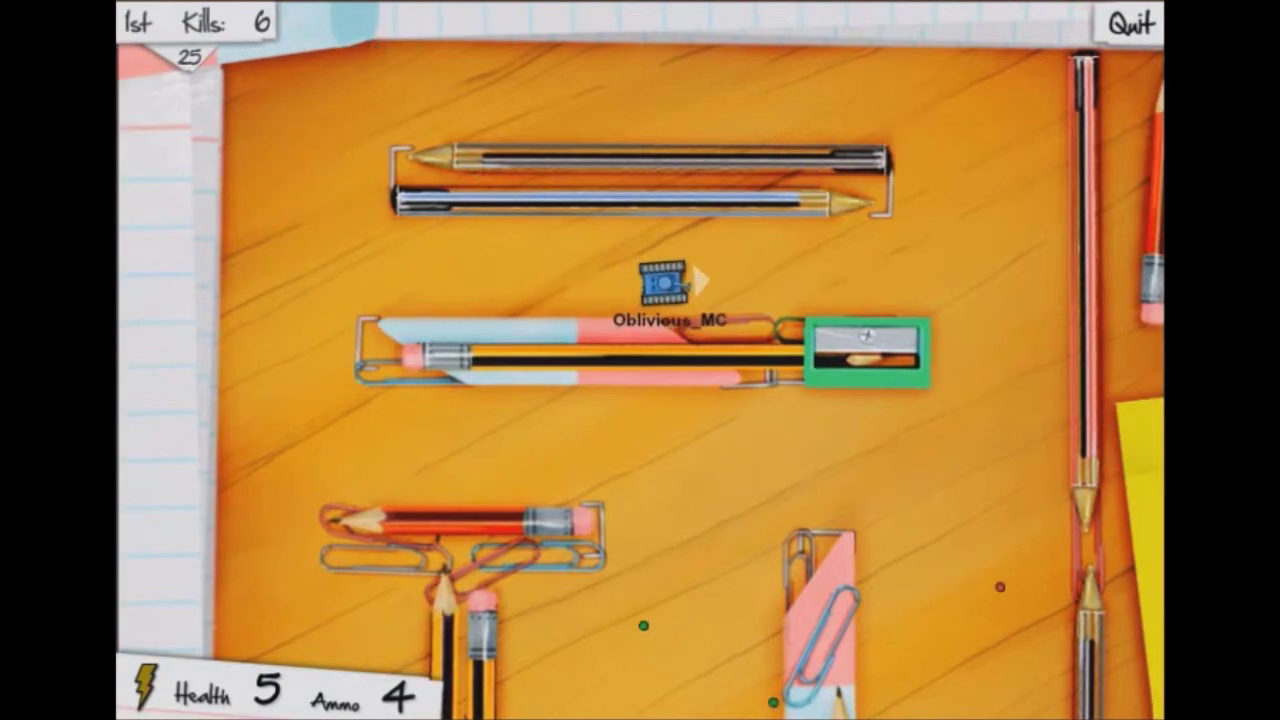
key("Down")
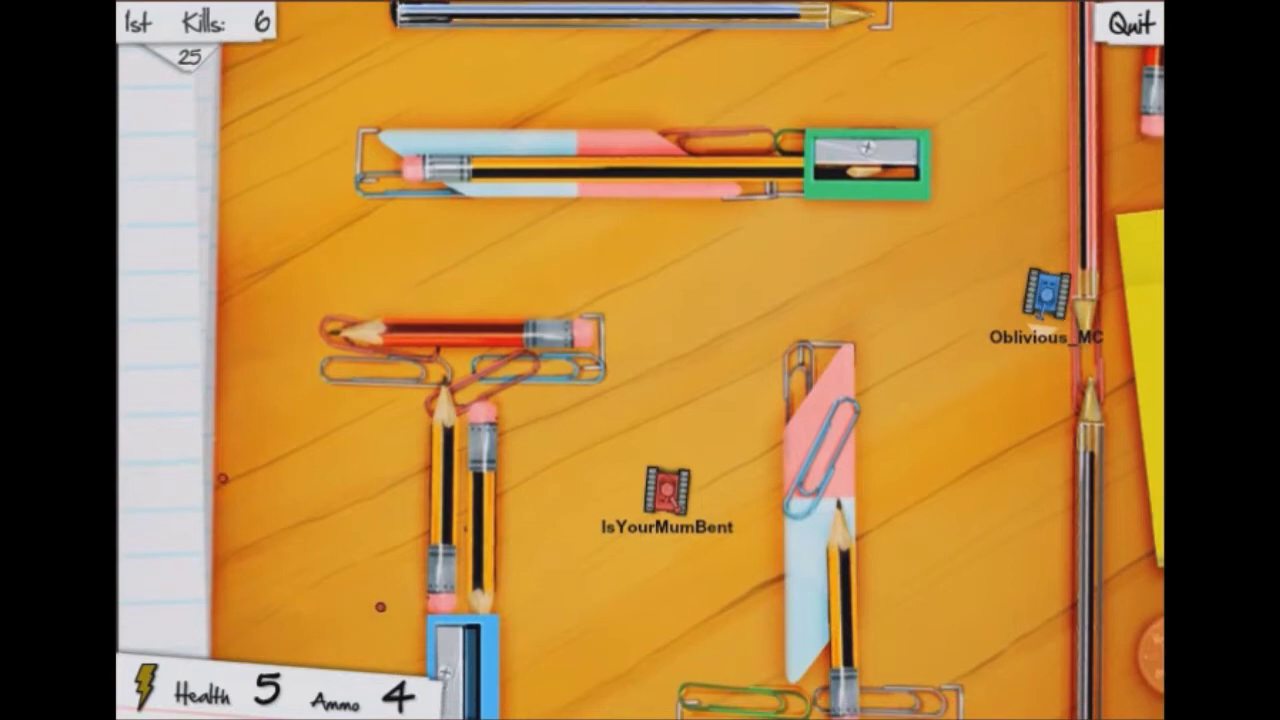
key("space")
key("Down")
key("space")
key("space")
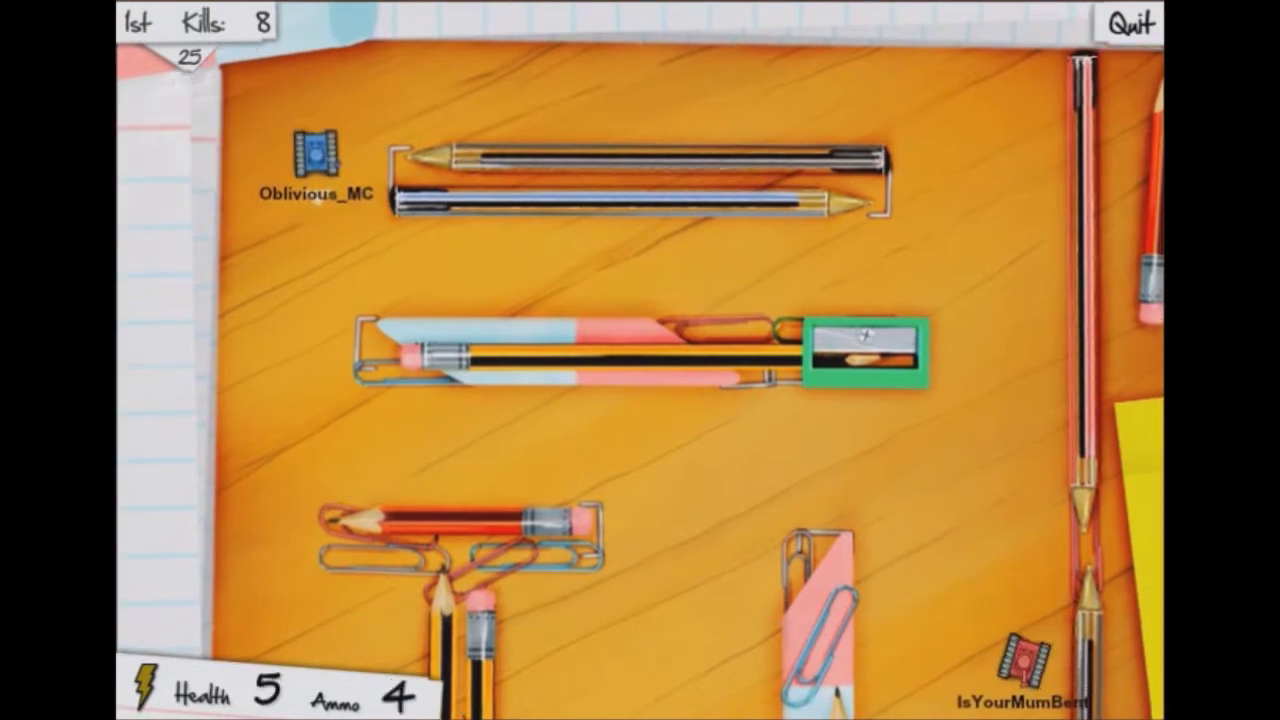
- Head toward the arena centre, firing shells down-right, down-left and at the green tank
key("Right")
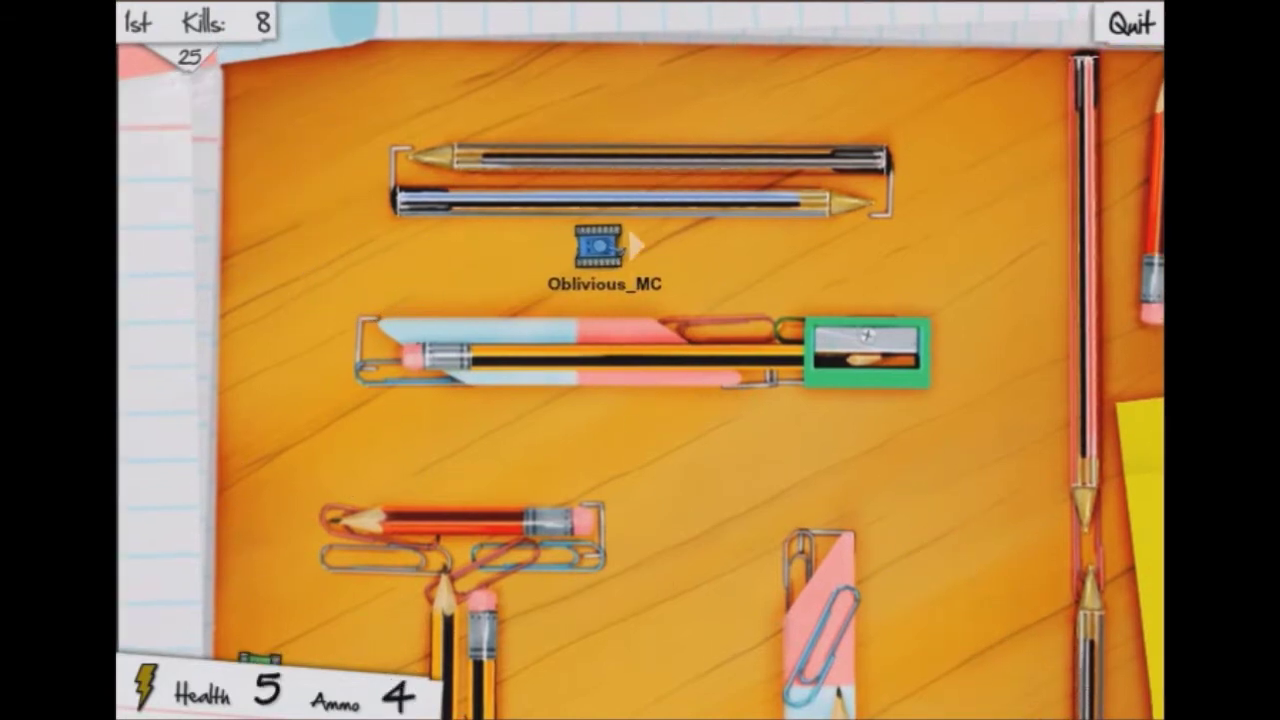
key("Down")
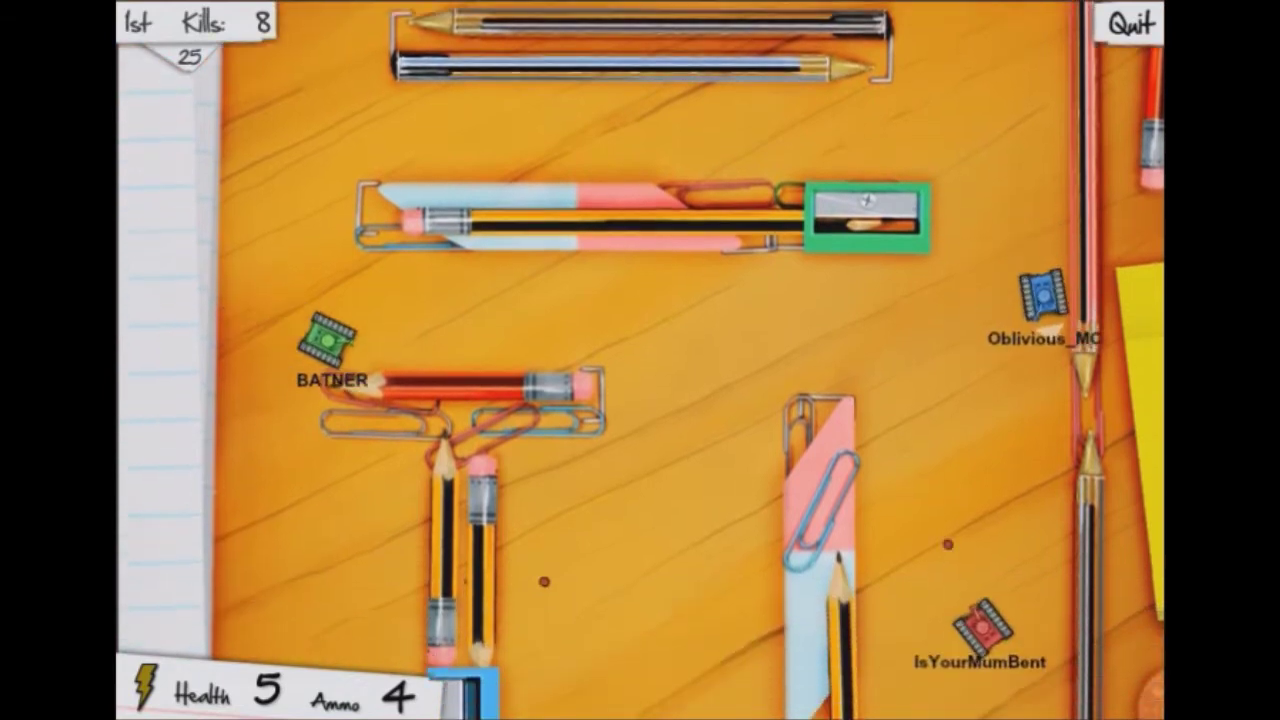
key("space")
key("space")
key("space")
key("space")
key("Left")
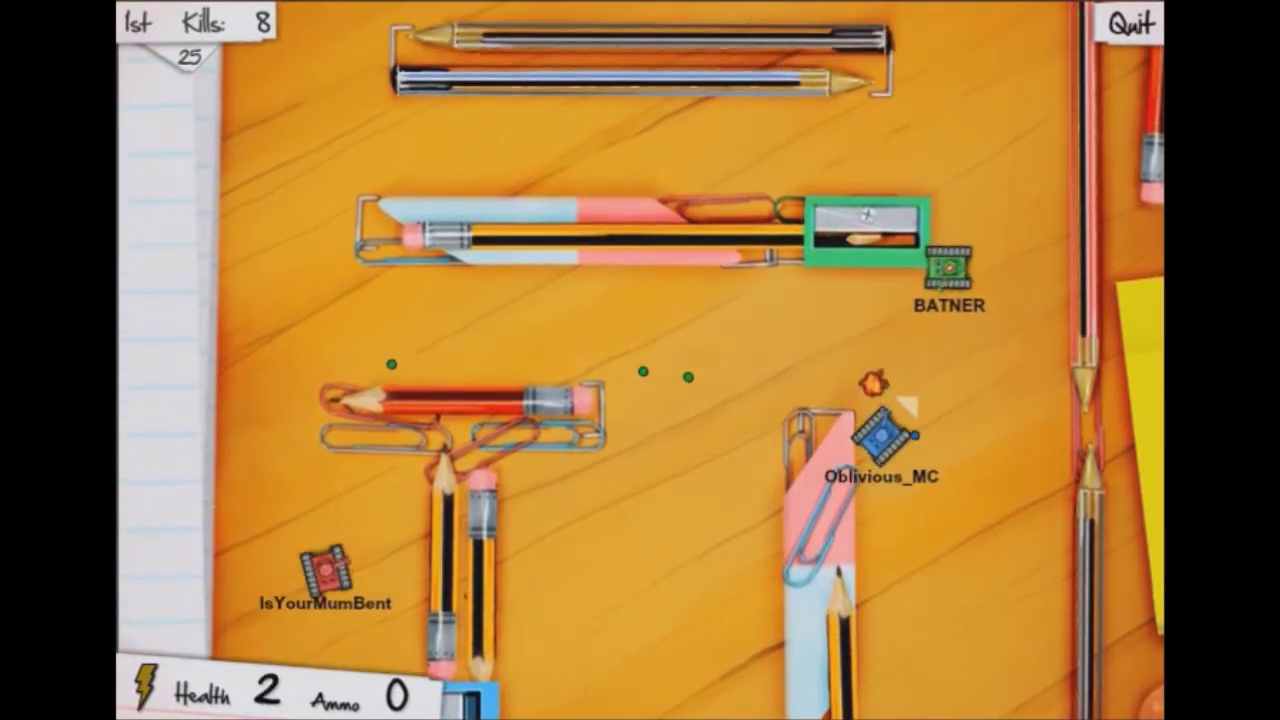
key("space")
key("space")
key("space")
key("space")
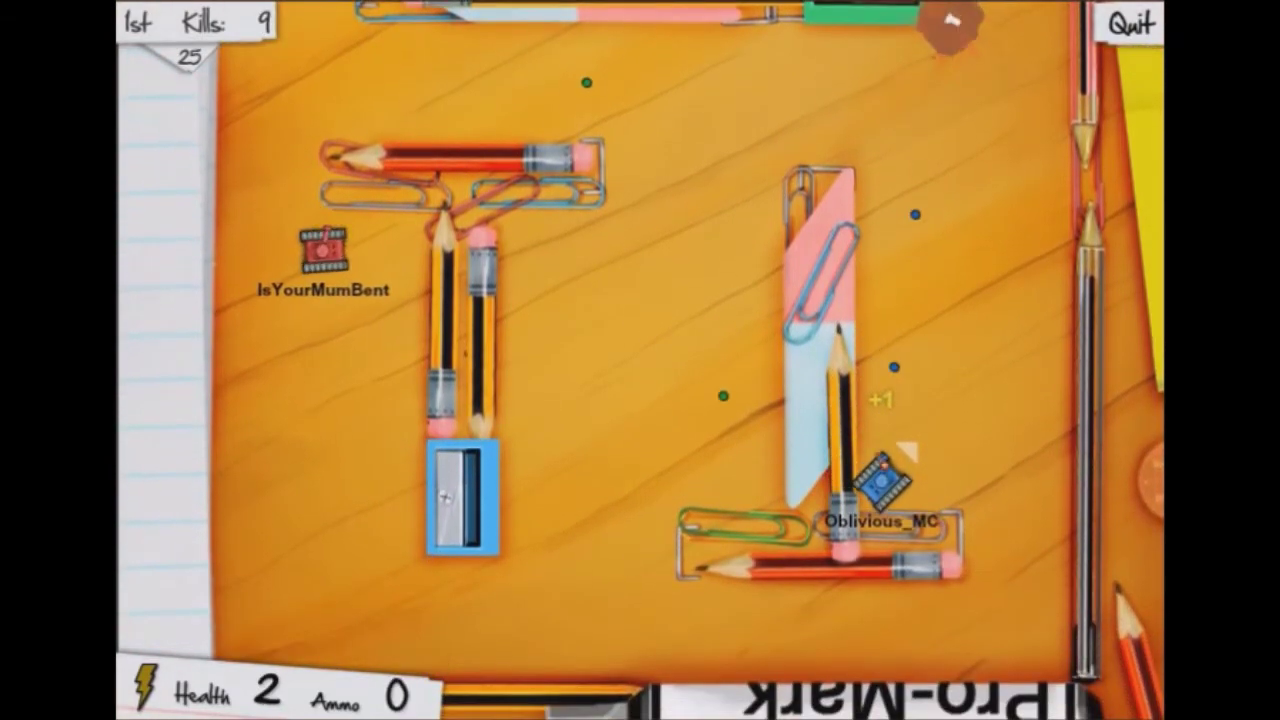
- Drive up and left along the top edge to restock ammunition
key("Up")
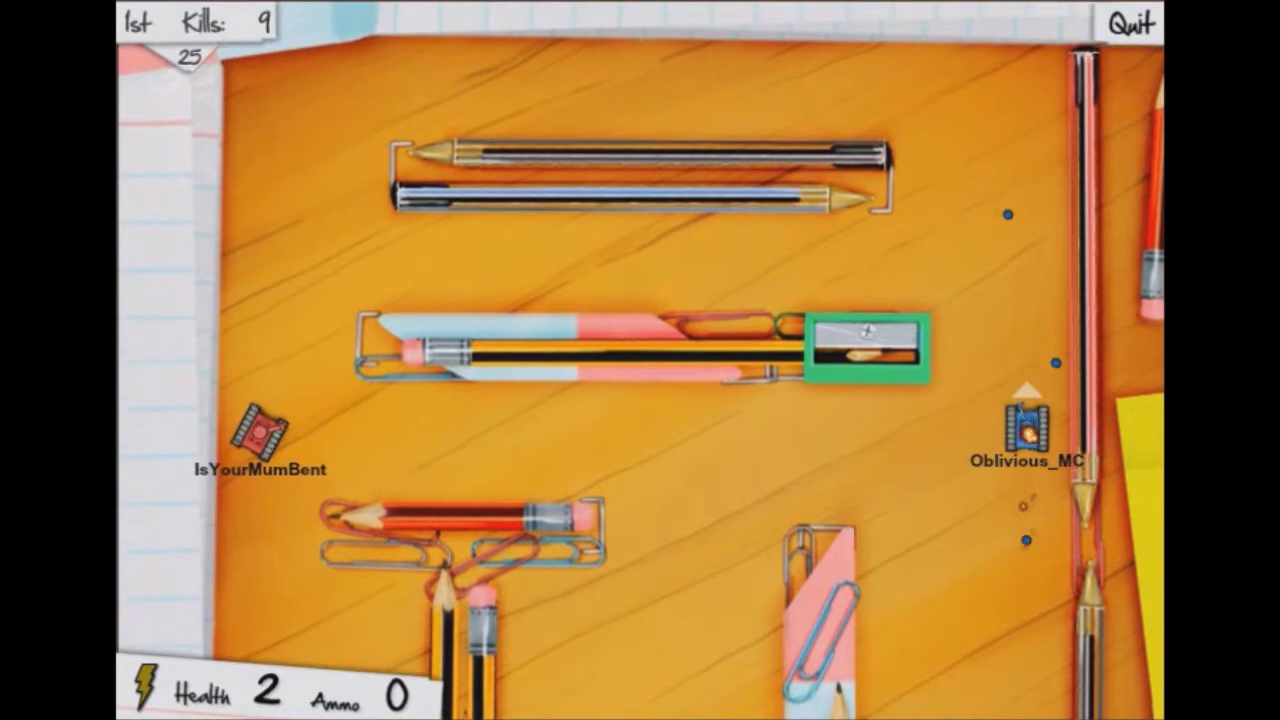
key("Left")
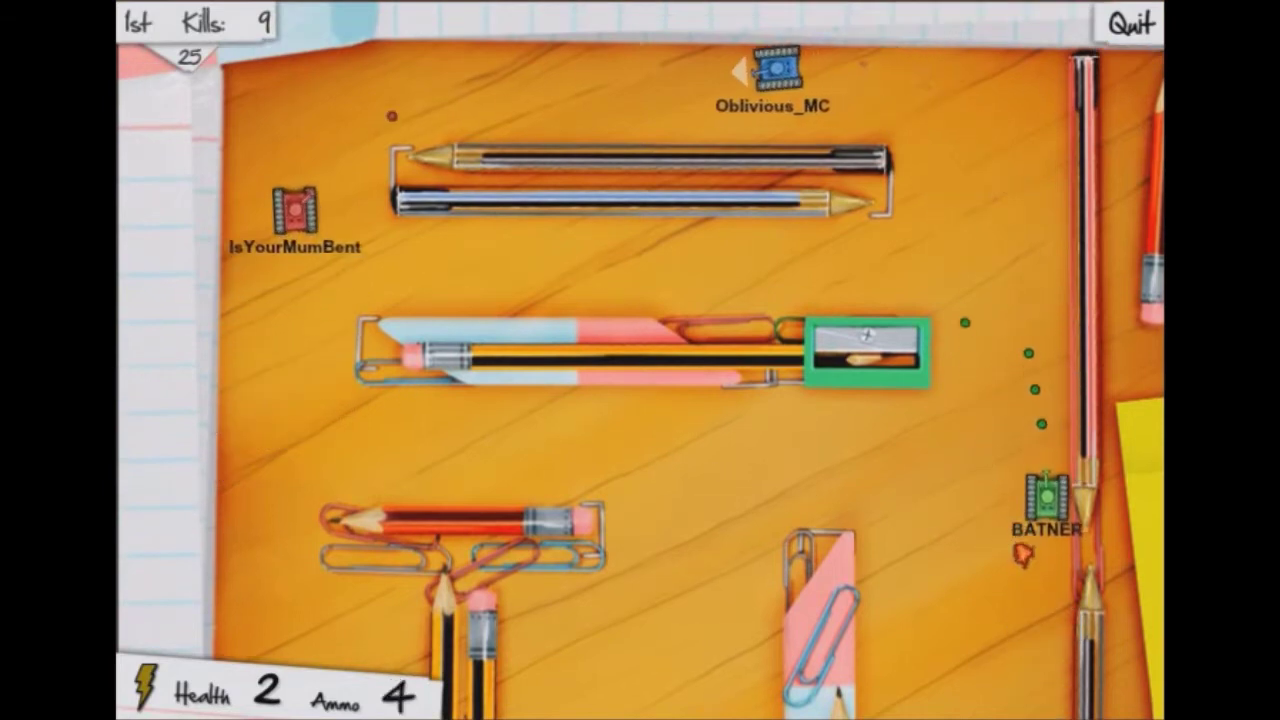
key("space")
key("space")
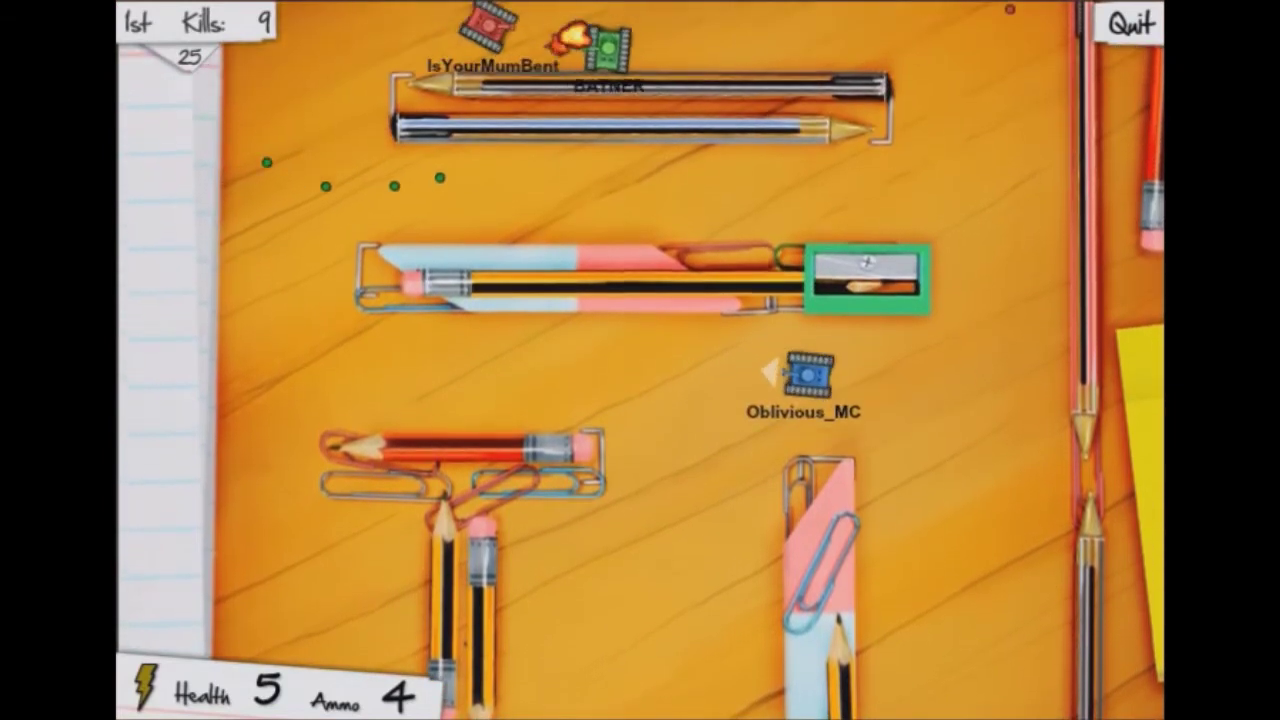
key("Left")
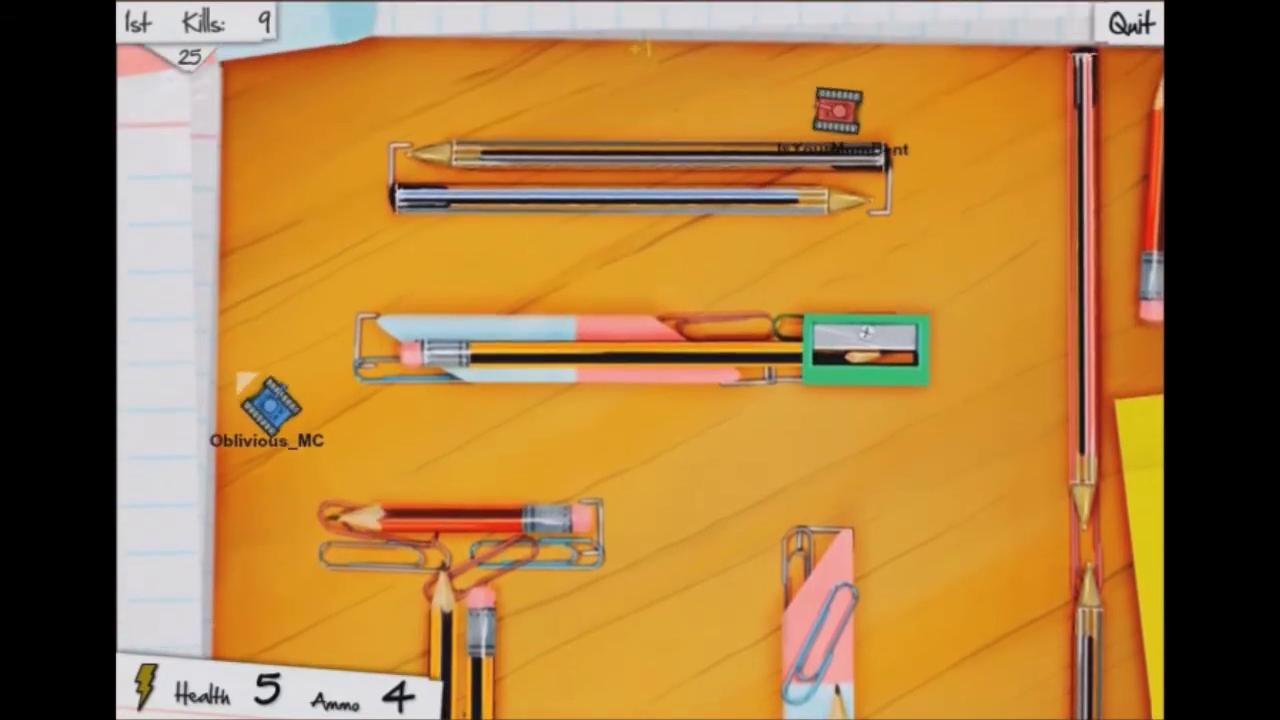
key("Up")
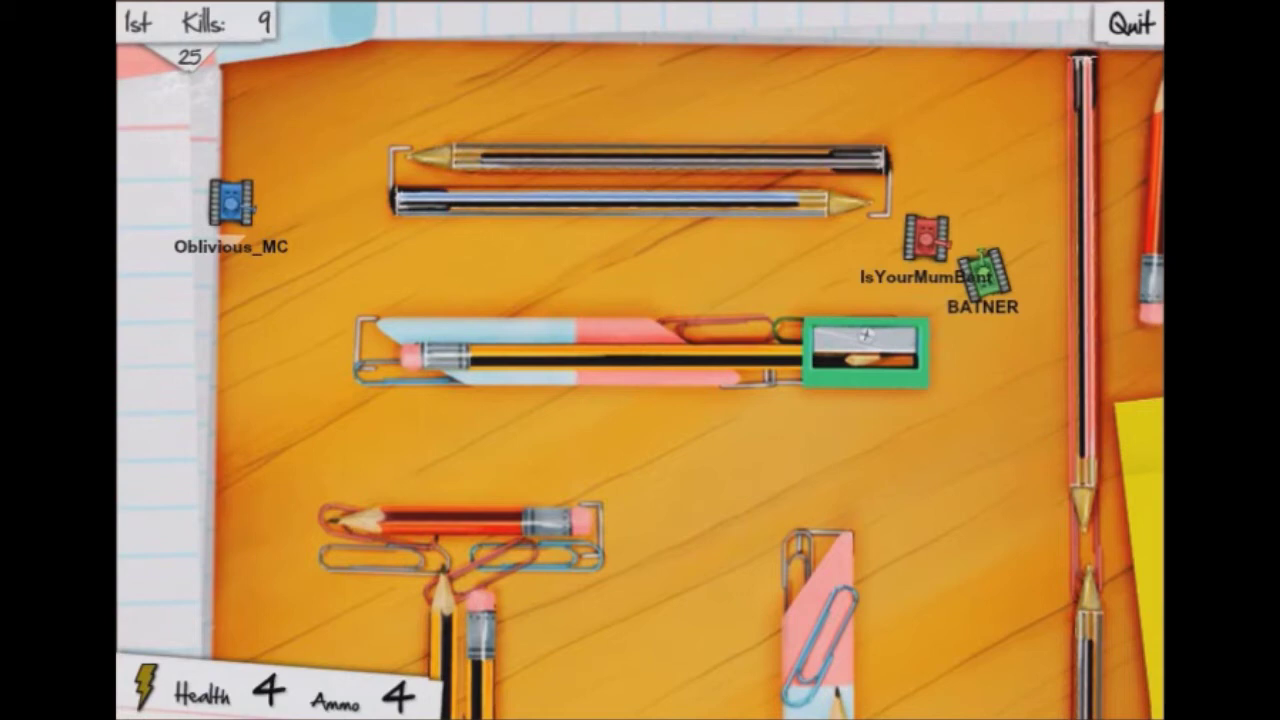
- Fire volleys rightward at opponents, pausing to drive up for more ammo
key("Down")
key("space")
key("space")
key("space")
key("space")
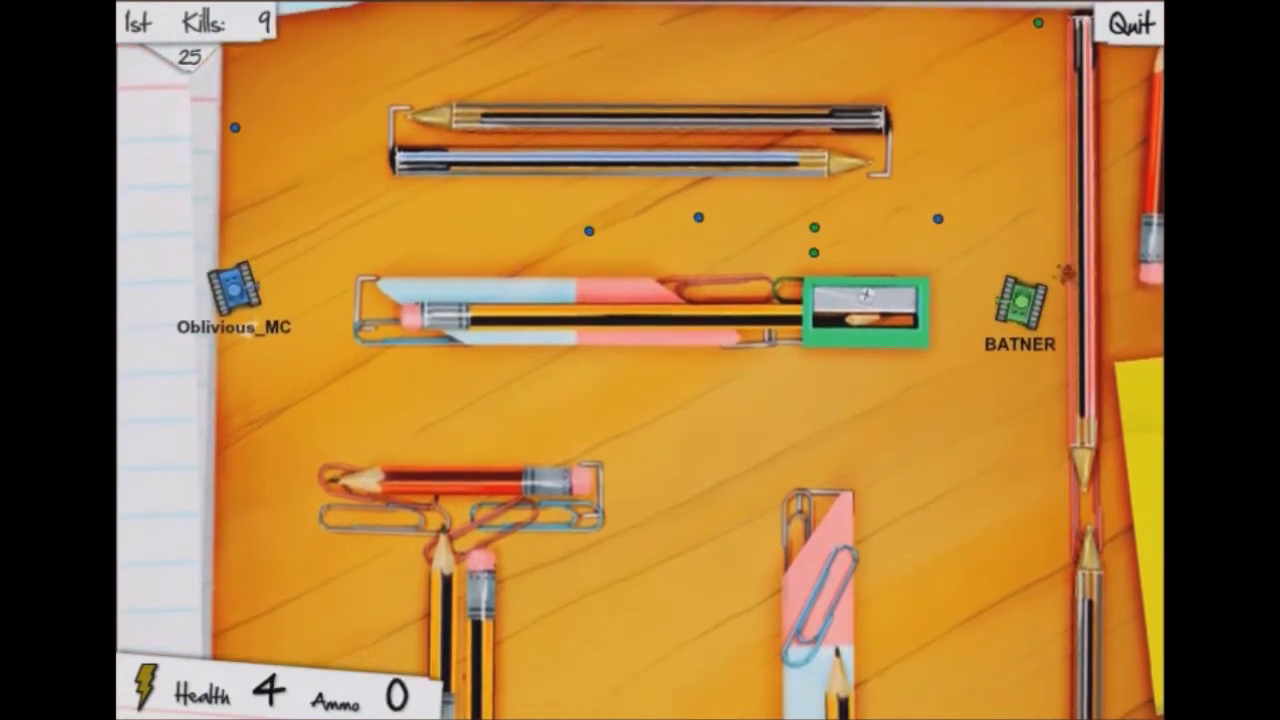
key("Up")
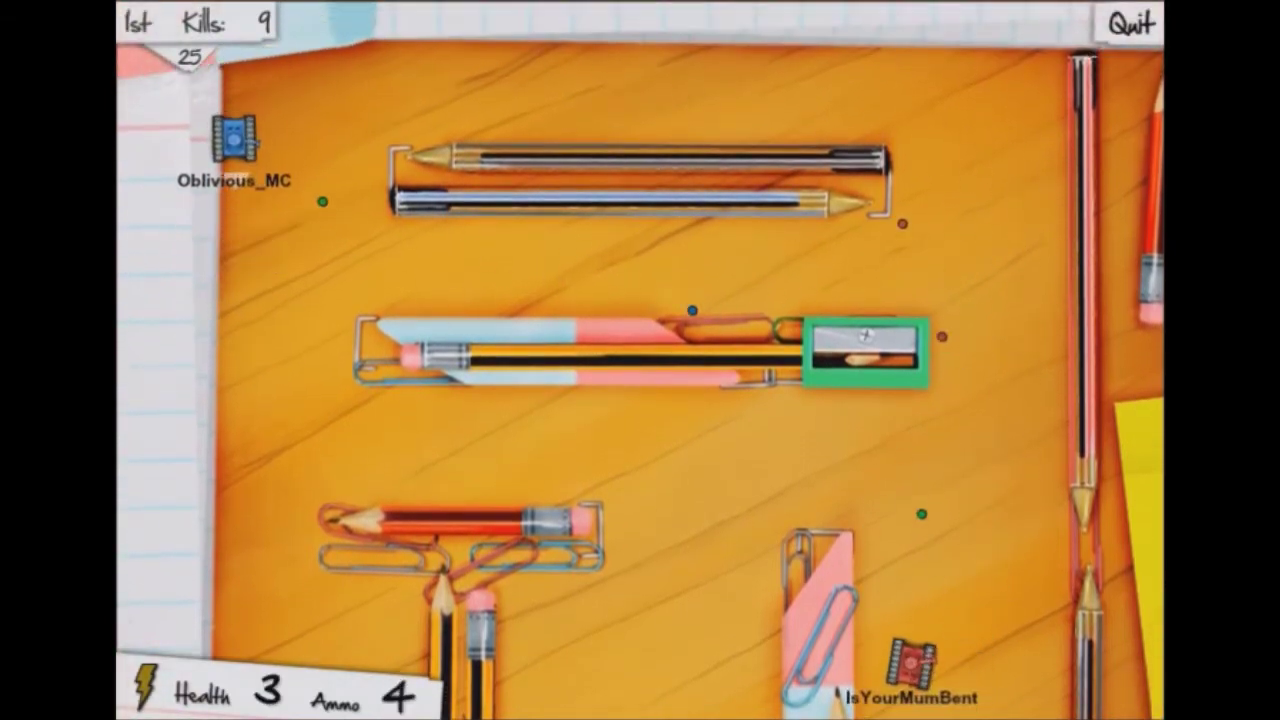
key("Down")
key("space")
key("space")
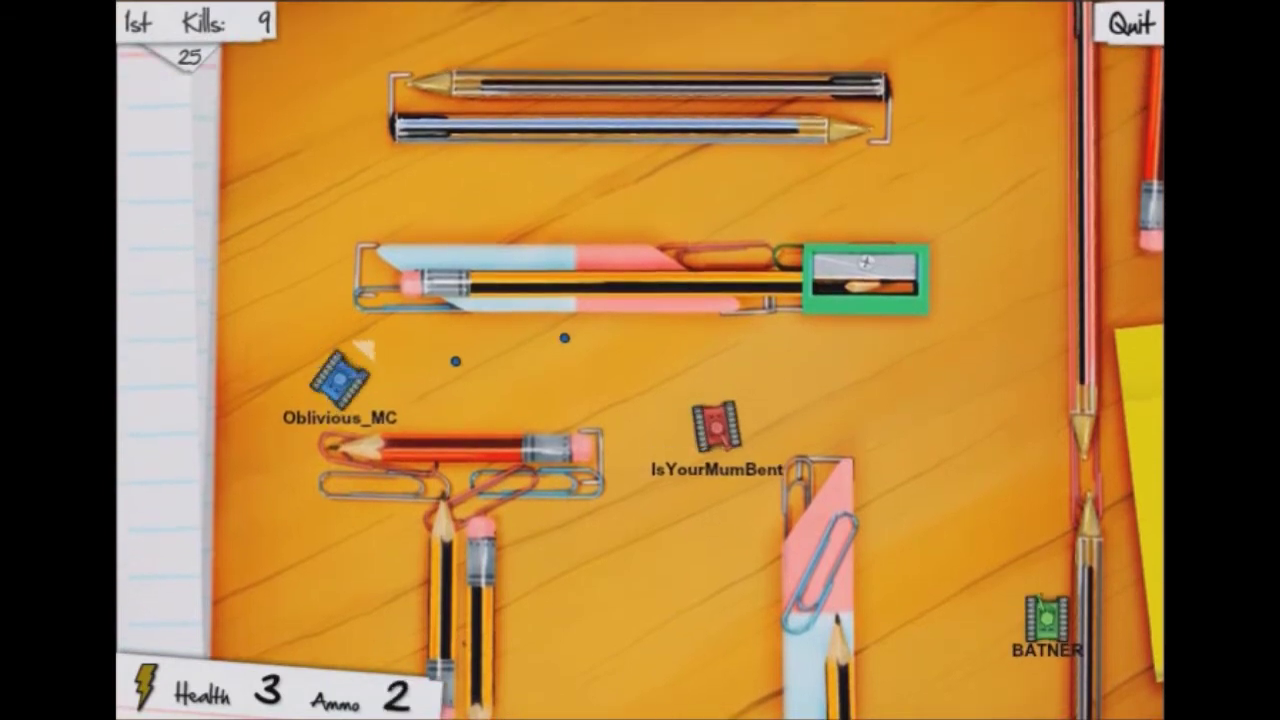
key("space")
key("space")
- Drive right along the pencil to refill ammo, firing a burst of shots
key("Right")
key("Up")
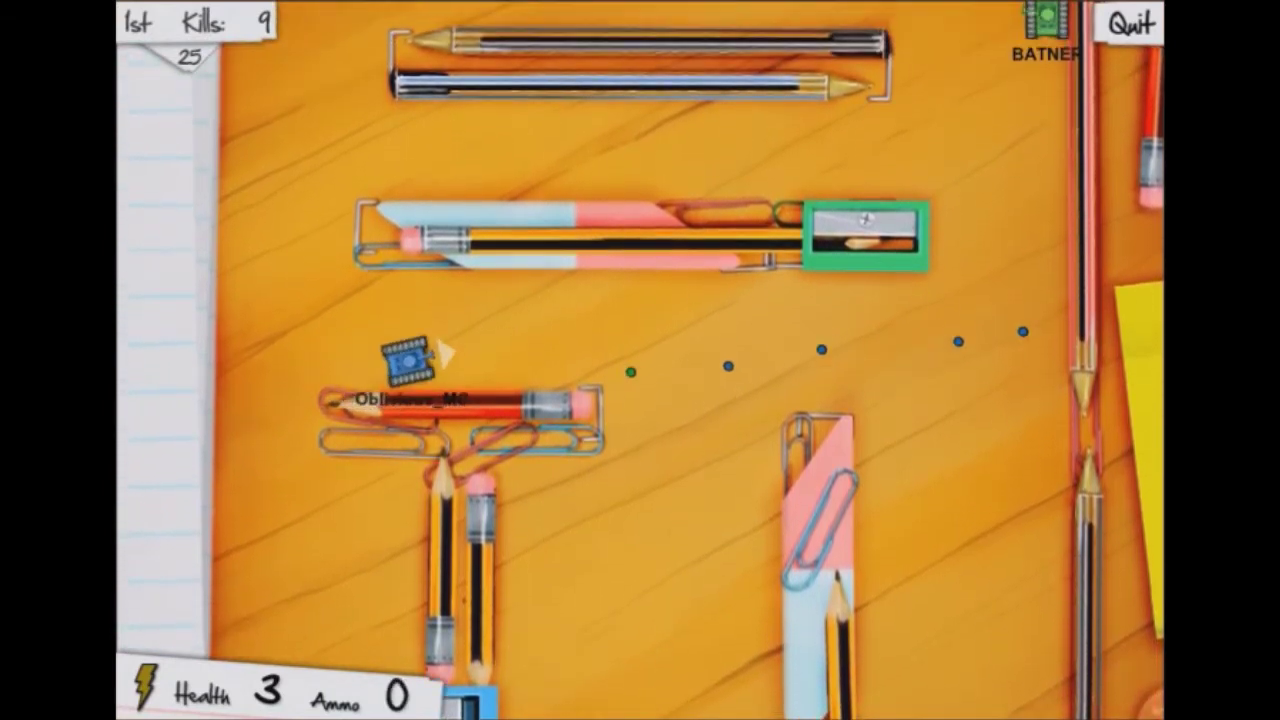
key("Right")
key("space")
key("space")
key("space")
key("space")
key("Down")
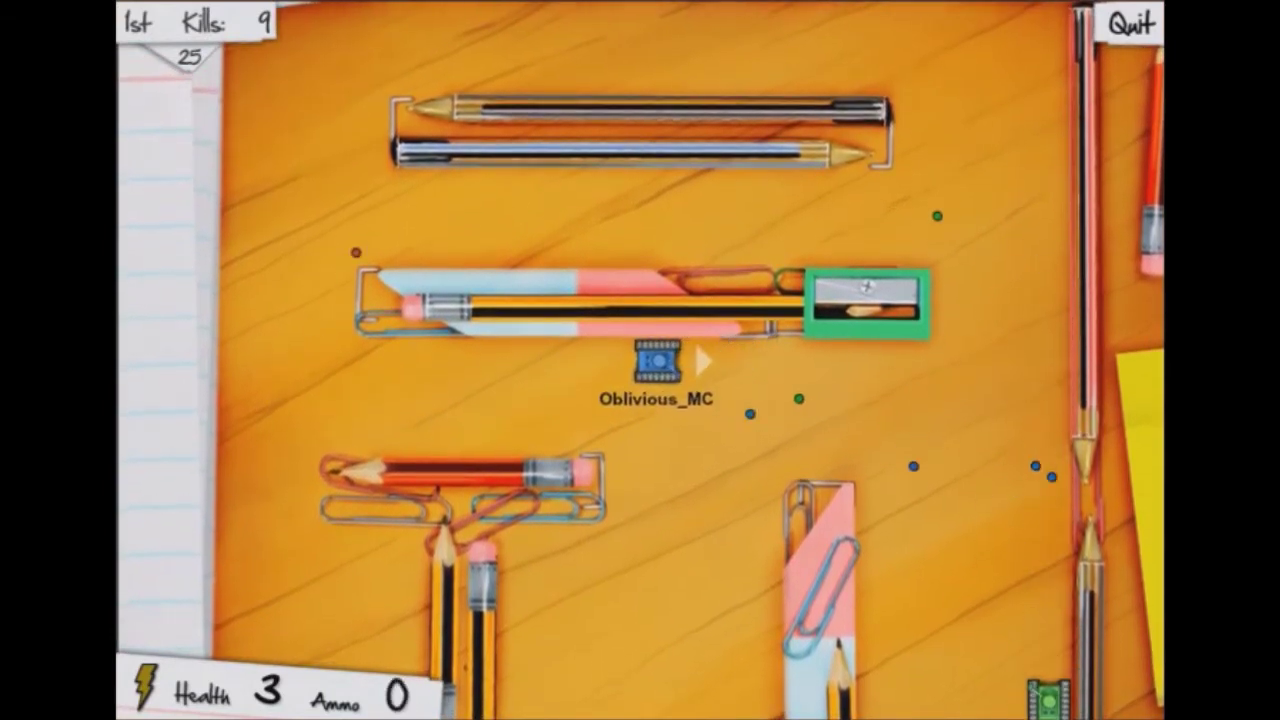
- Head left for ammo, then fire upward at the enemy until knocked out
key("Left")
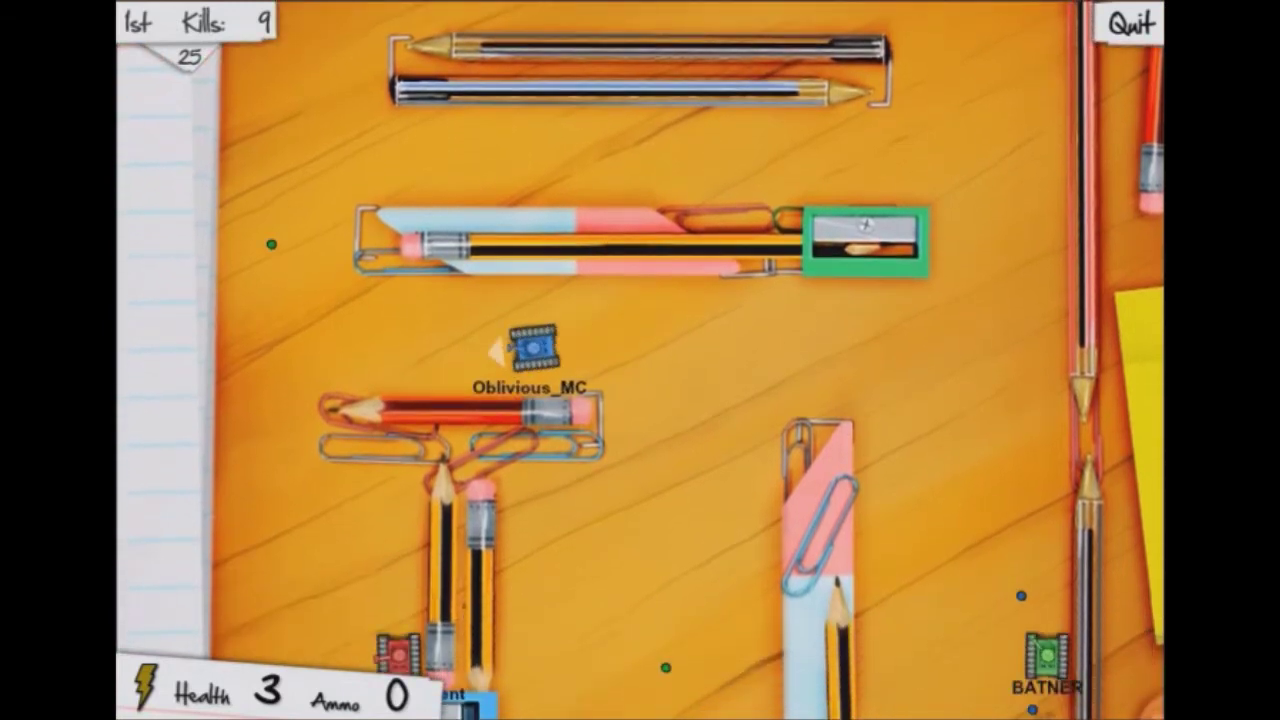
key("Up")
key("space")
key("space")
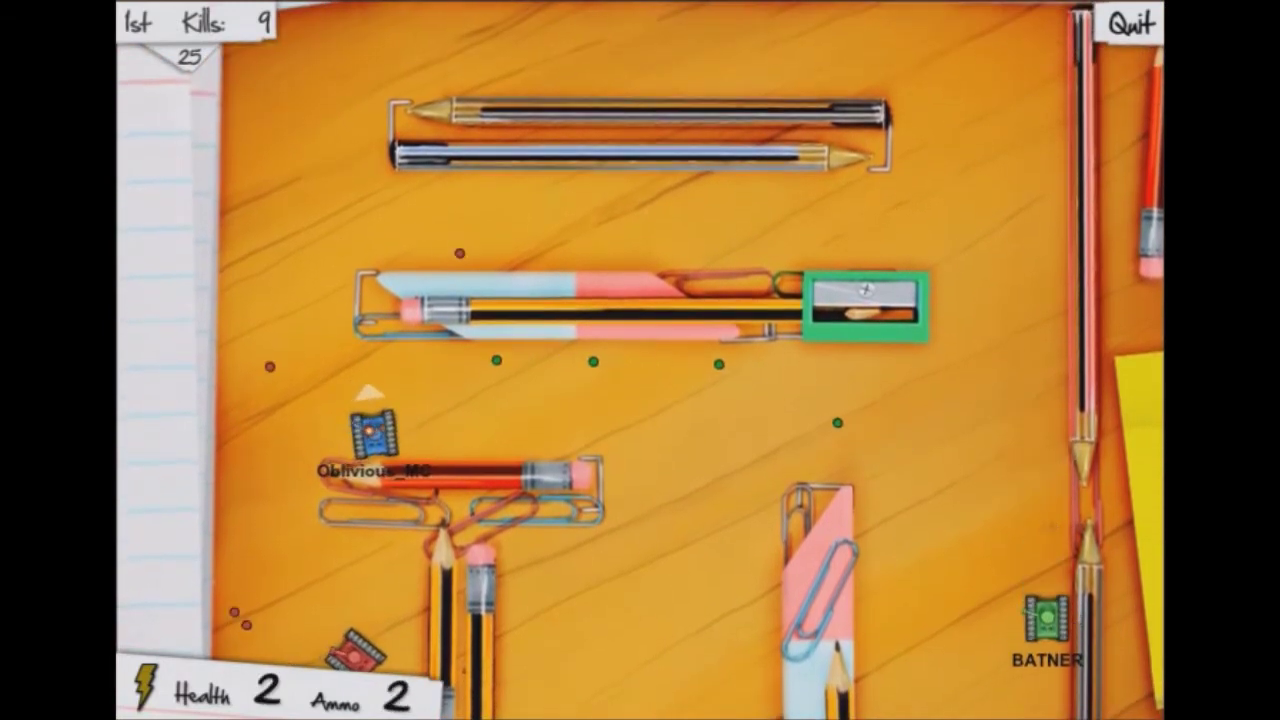
key("space")
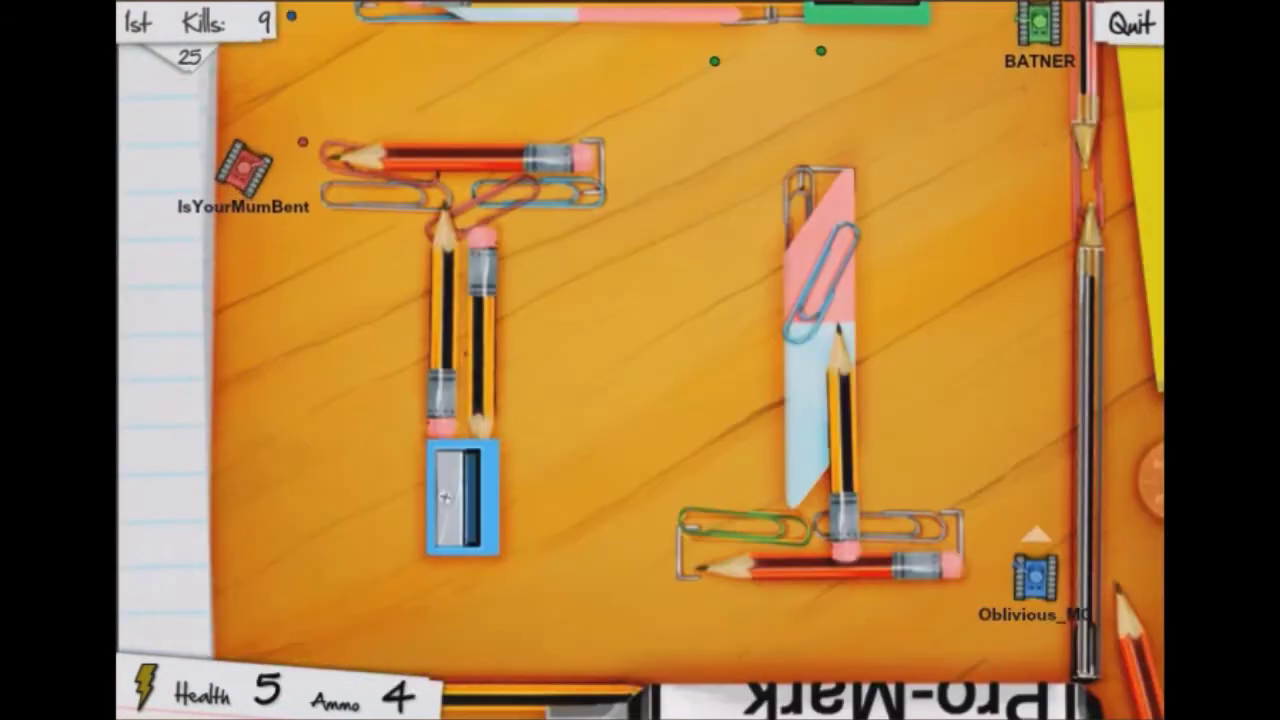
- After respawning, fire at an opponent and shoot the green tank up close
key("Up")
key("space")
key("space")
key("space")
key("Down")
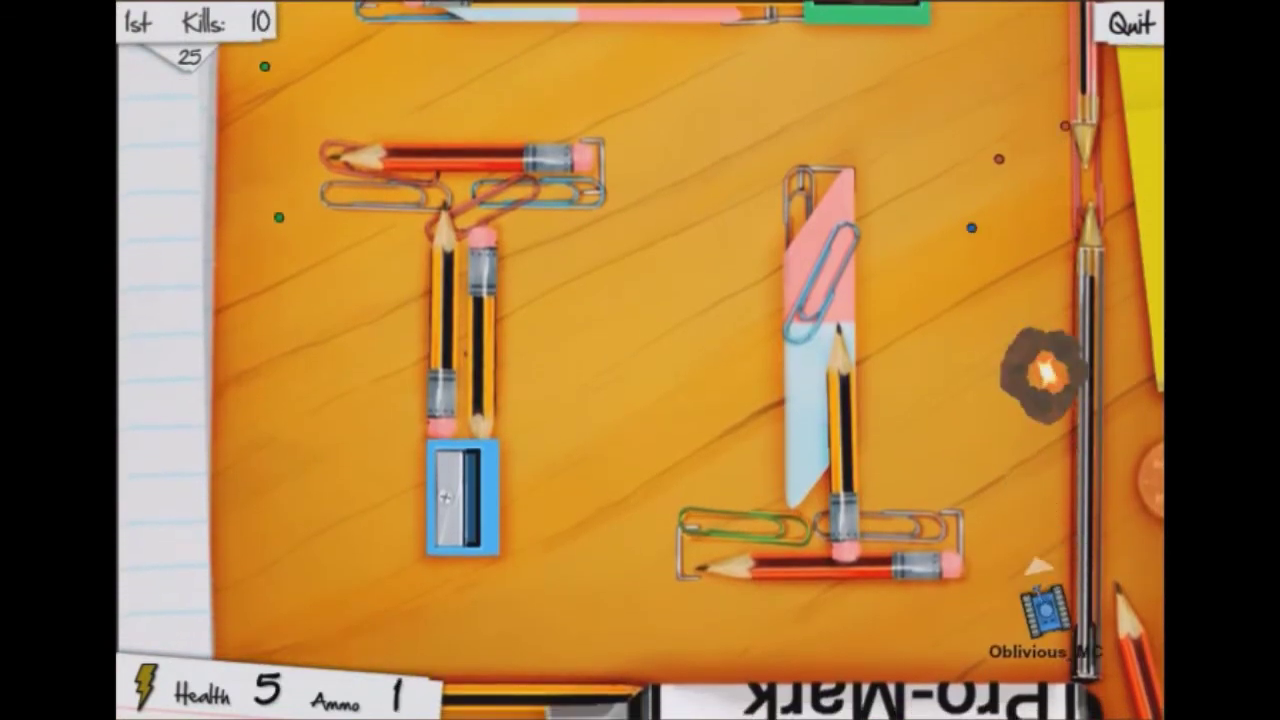
key("Left")
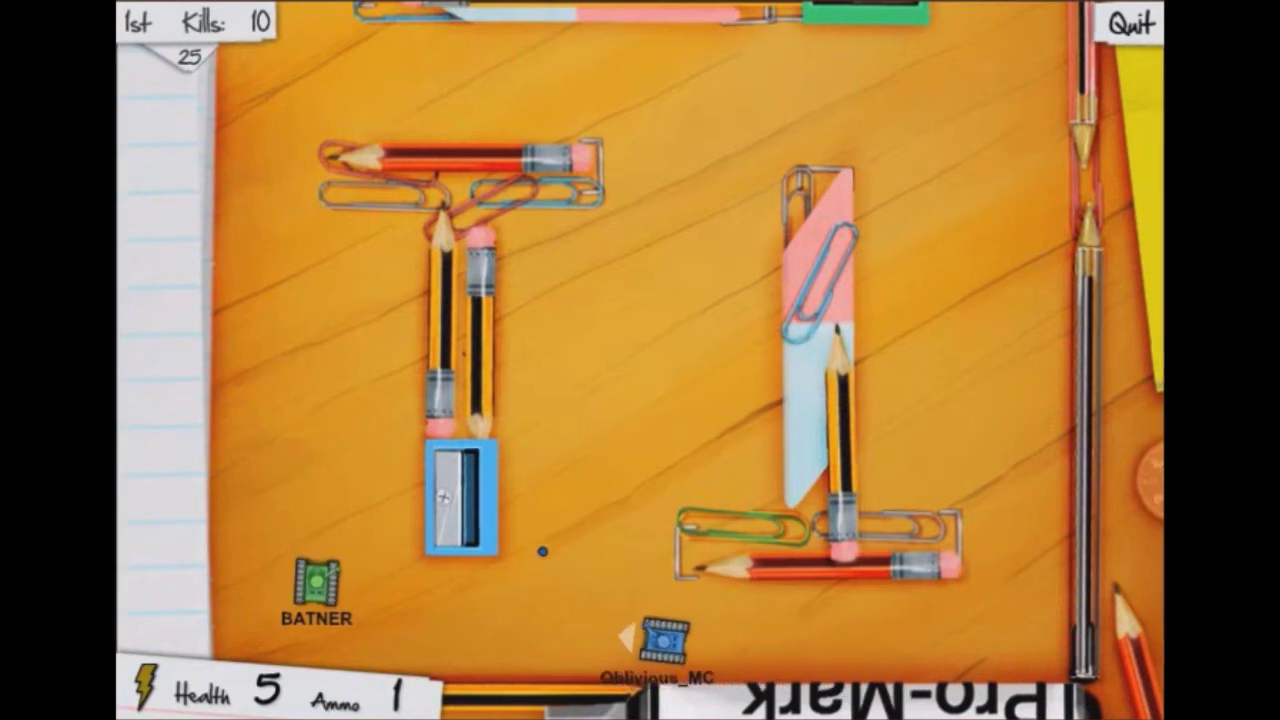
key("Left")
key("space")
key("space")
key("space")
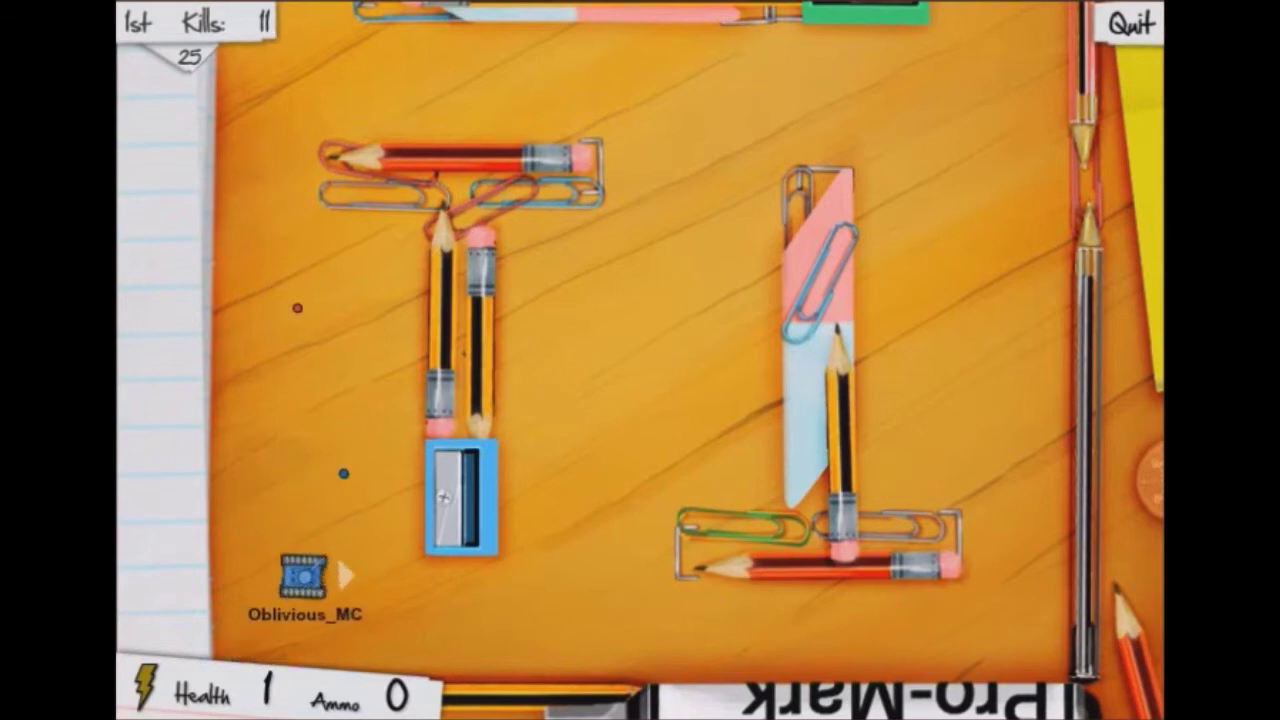
- Restock ammo and destroy the red tank near the paper clip
key("Right")
key("Up")
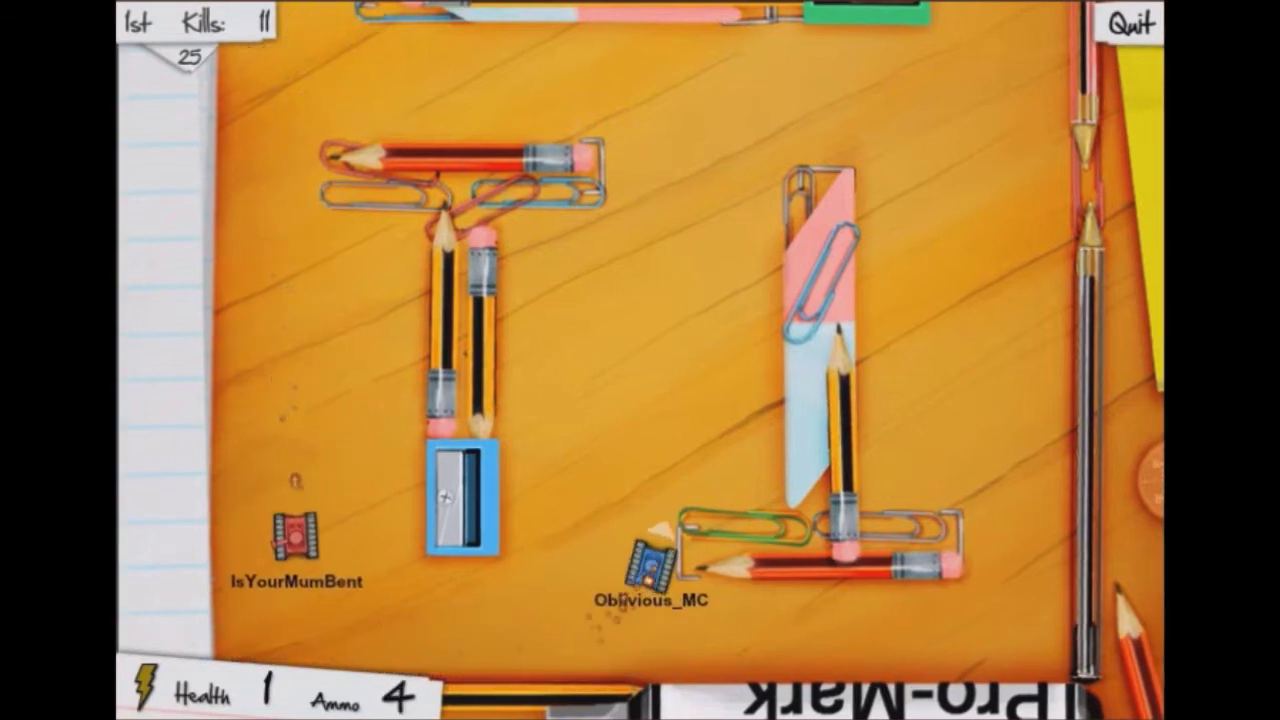
key("space")
key("space")
key("space")
key("Left")
key("space")
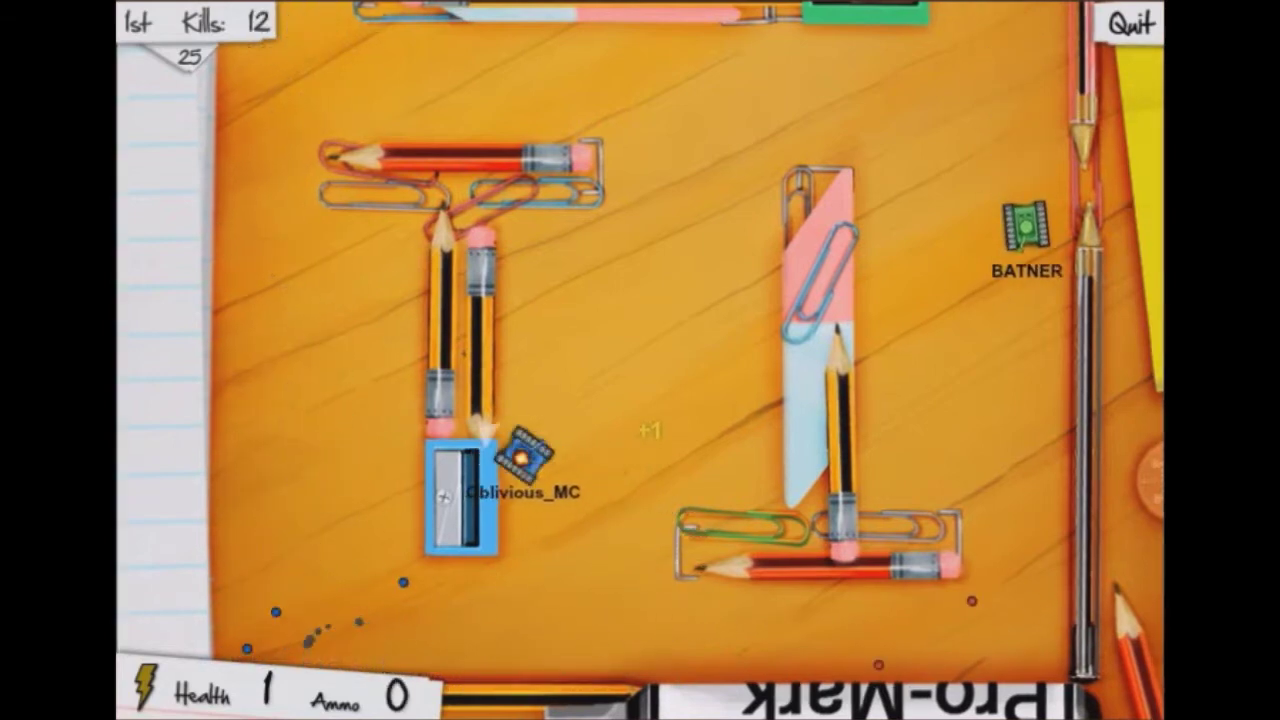
- Restock at the tall pencil, then cross left emptying shots at the red tank
key("Up")
key("Right")
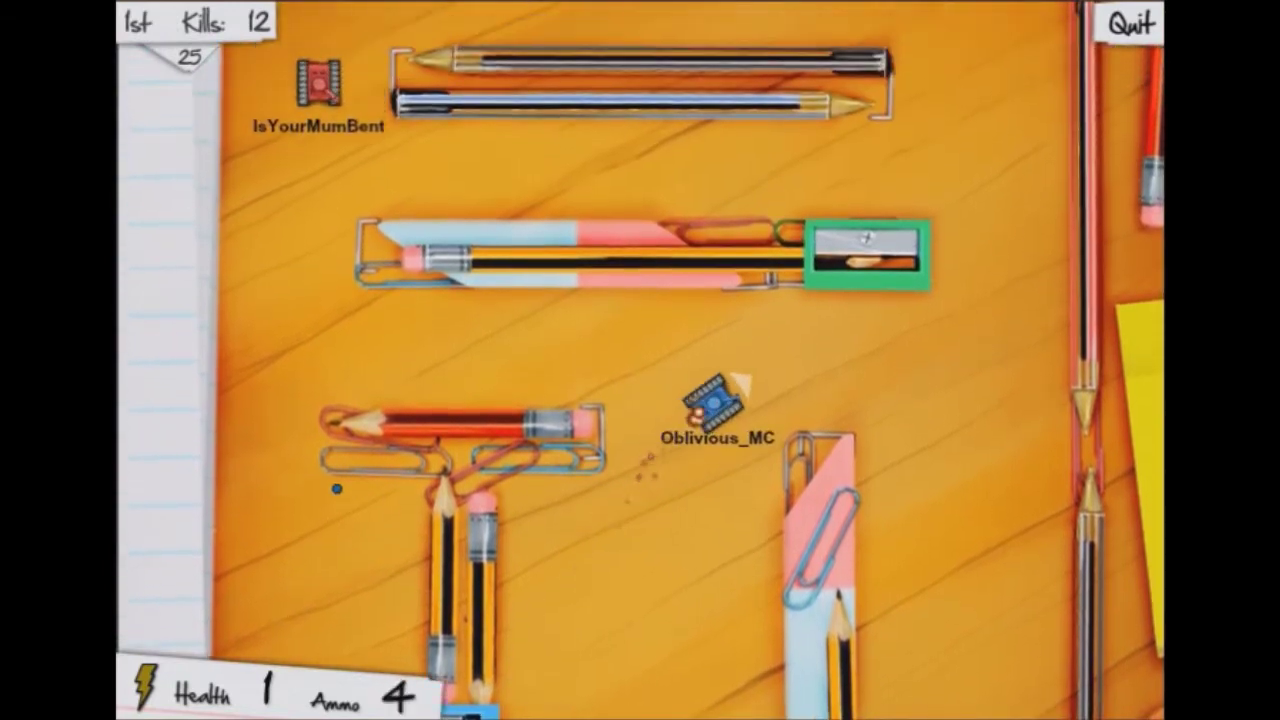
key("Right")
key("Up")
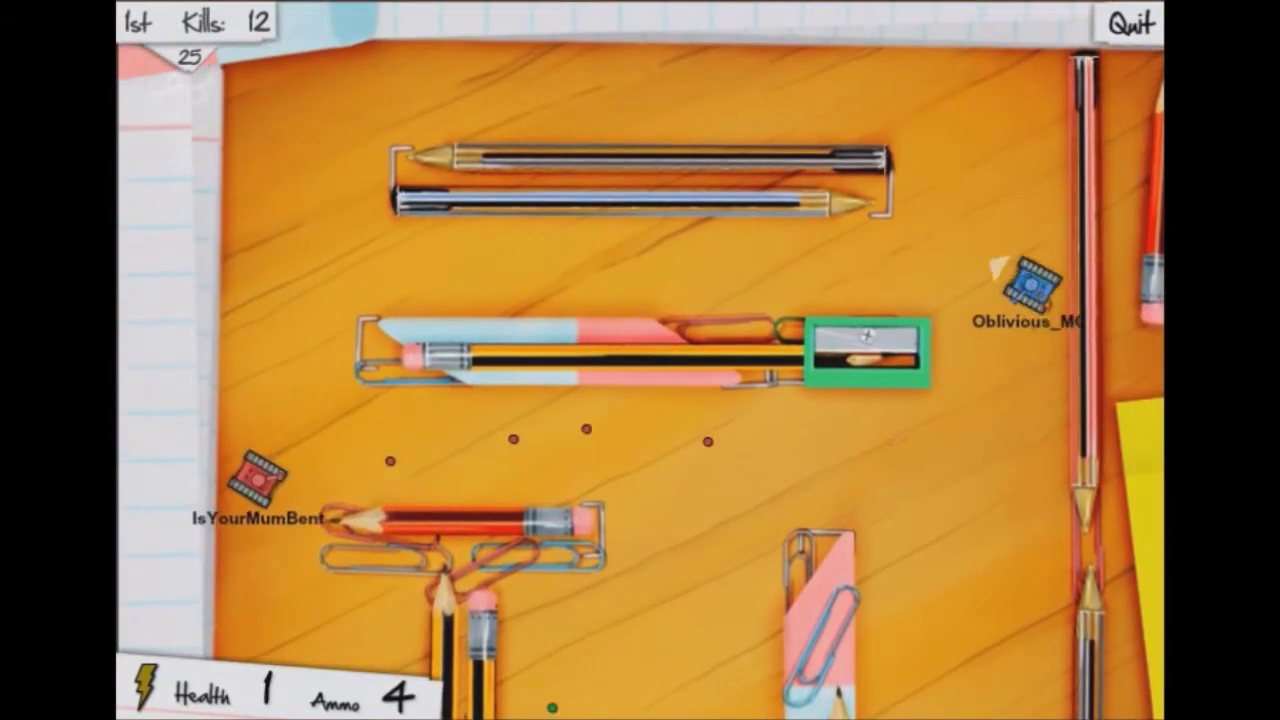
key("Left")
key("space")
key("space")
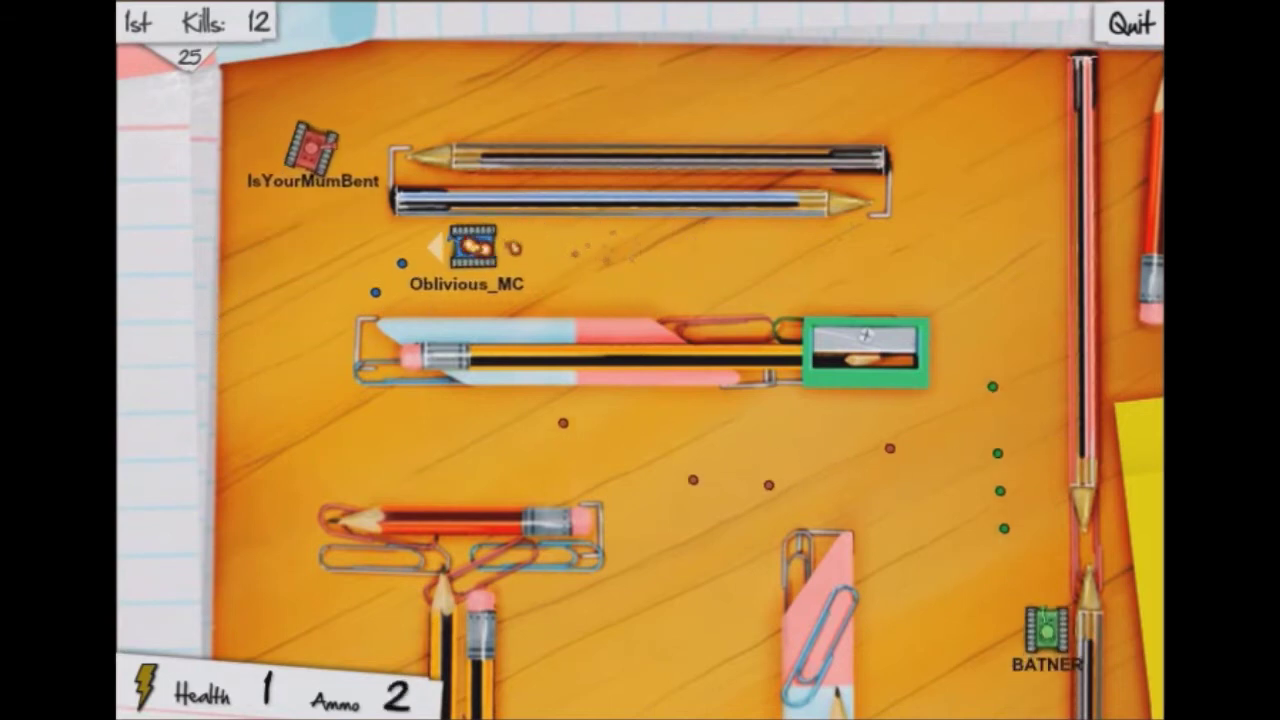
key("space")
key("space")
- Refill ammo at the tall pencil and fire at the green tank below the pens
key("Right")
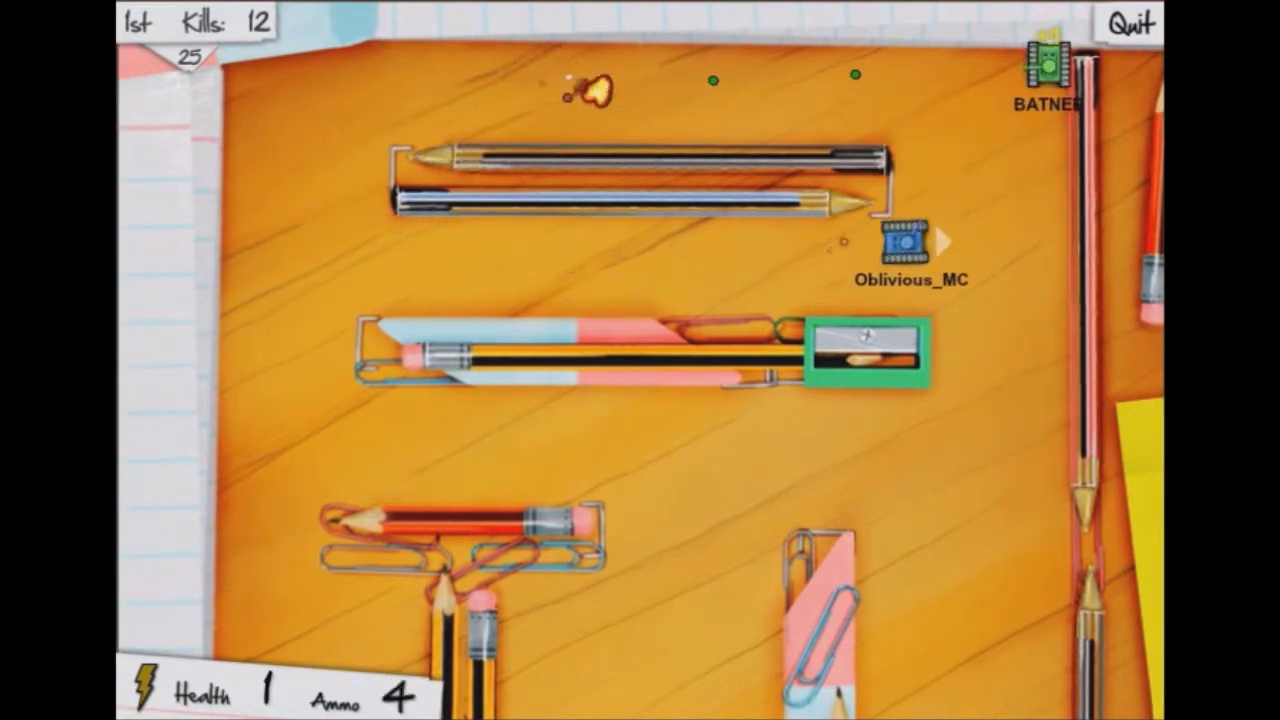
key("space")
key("space")
key("space")
key("space")
key("Down")
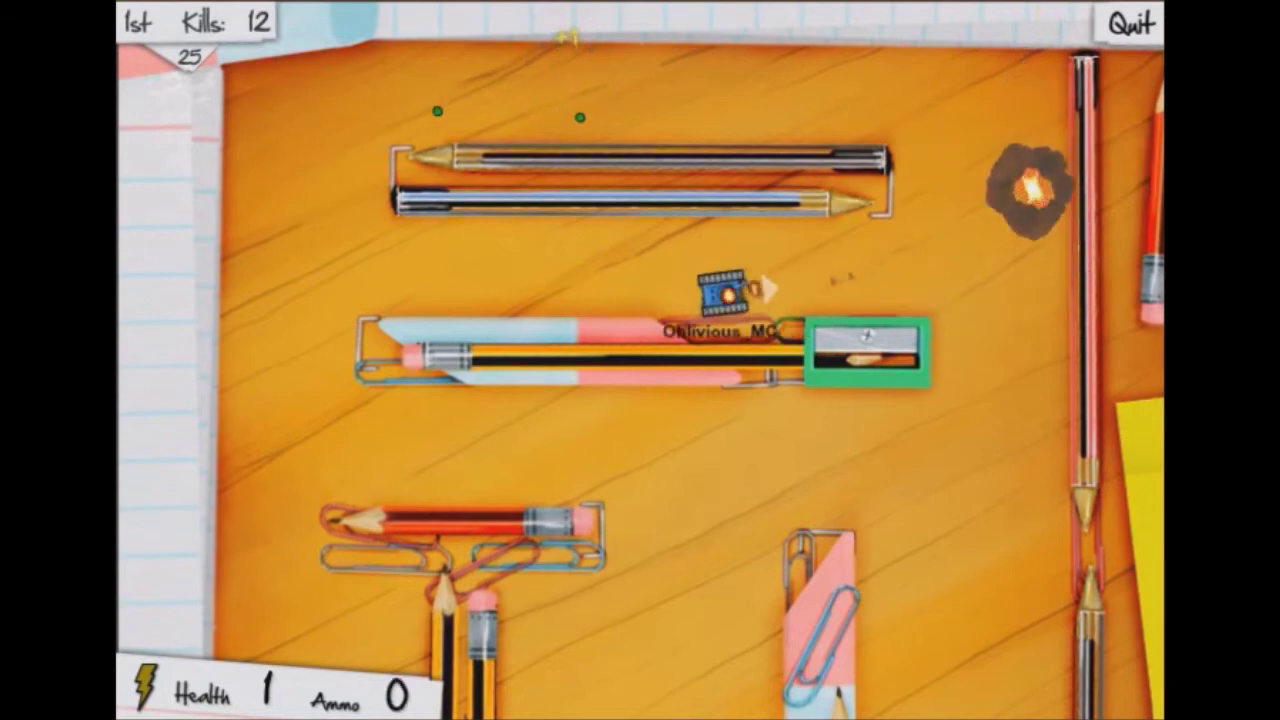
key("Up")
key("Up")
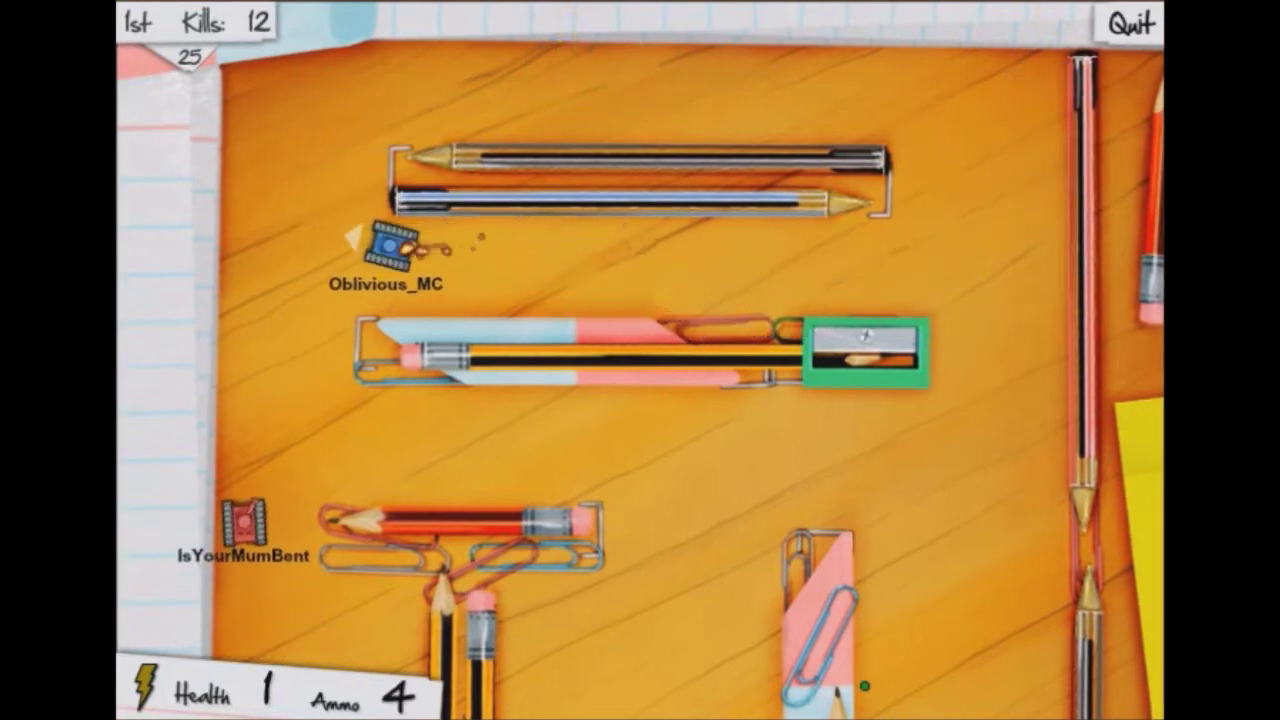
key("space")
key("space")
key("space")
key("space")
key("Right")
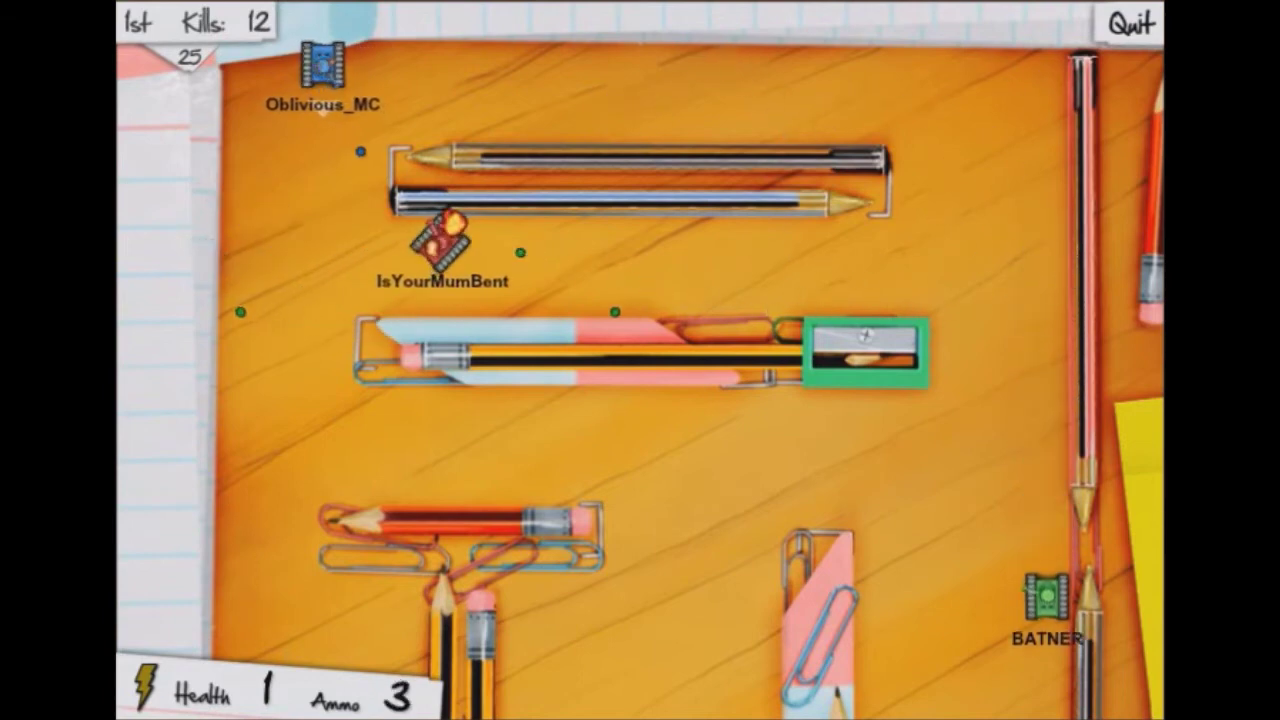
- Fire a volley downward, then patrol back and forth along the top edge
key("space")
key("space")
key("Right")
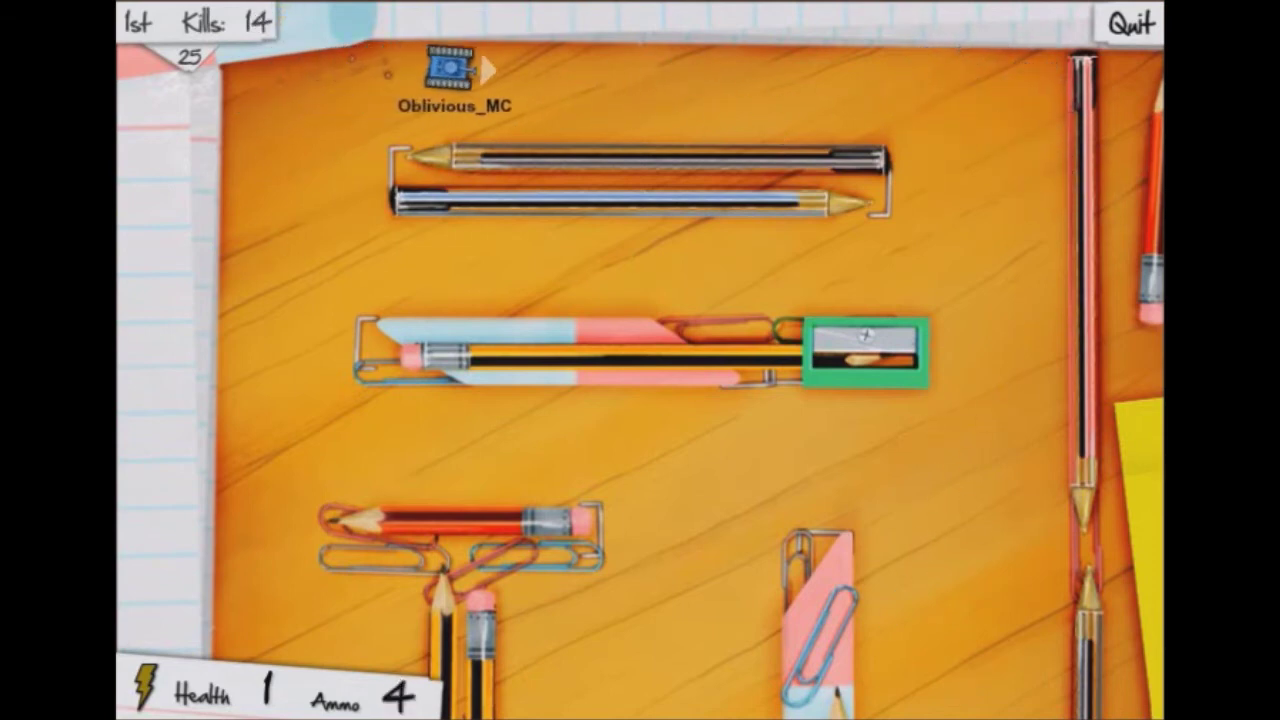
key("Up")
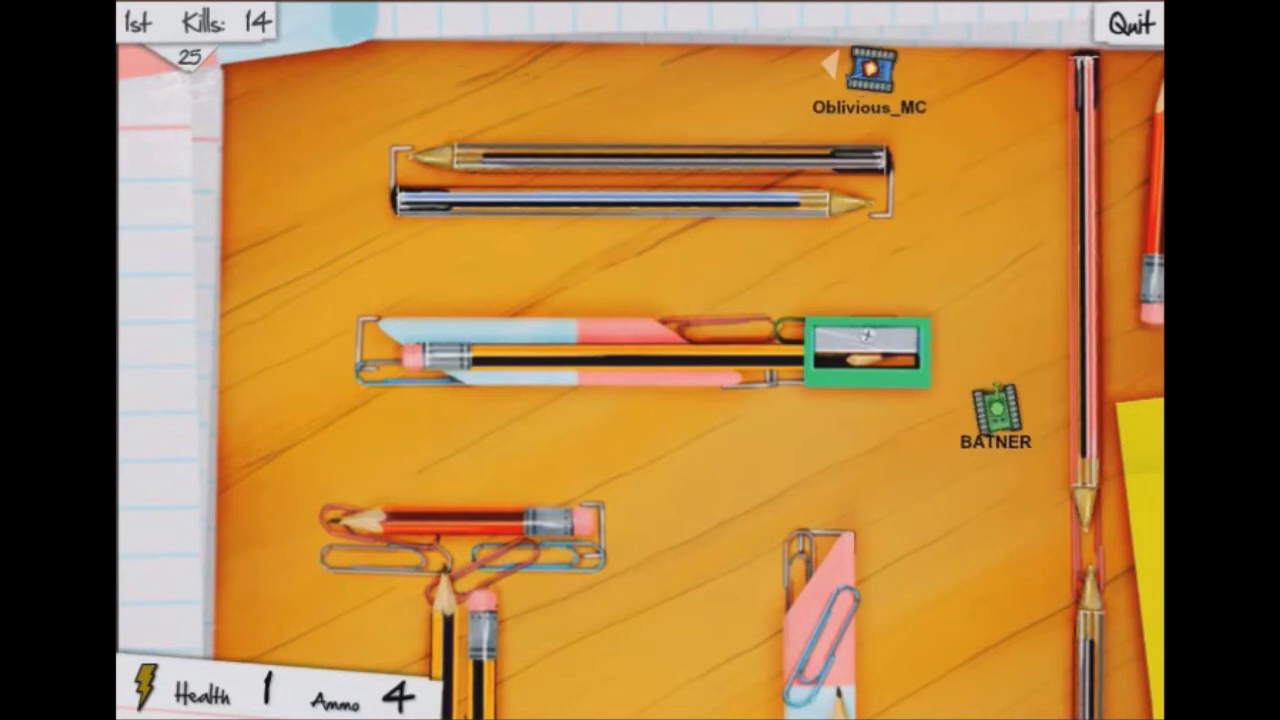
key("Up")
key("Up")
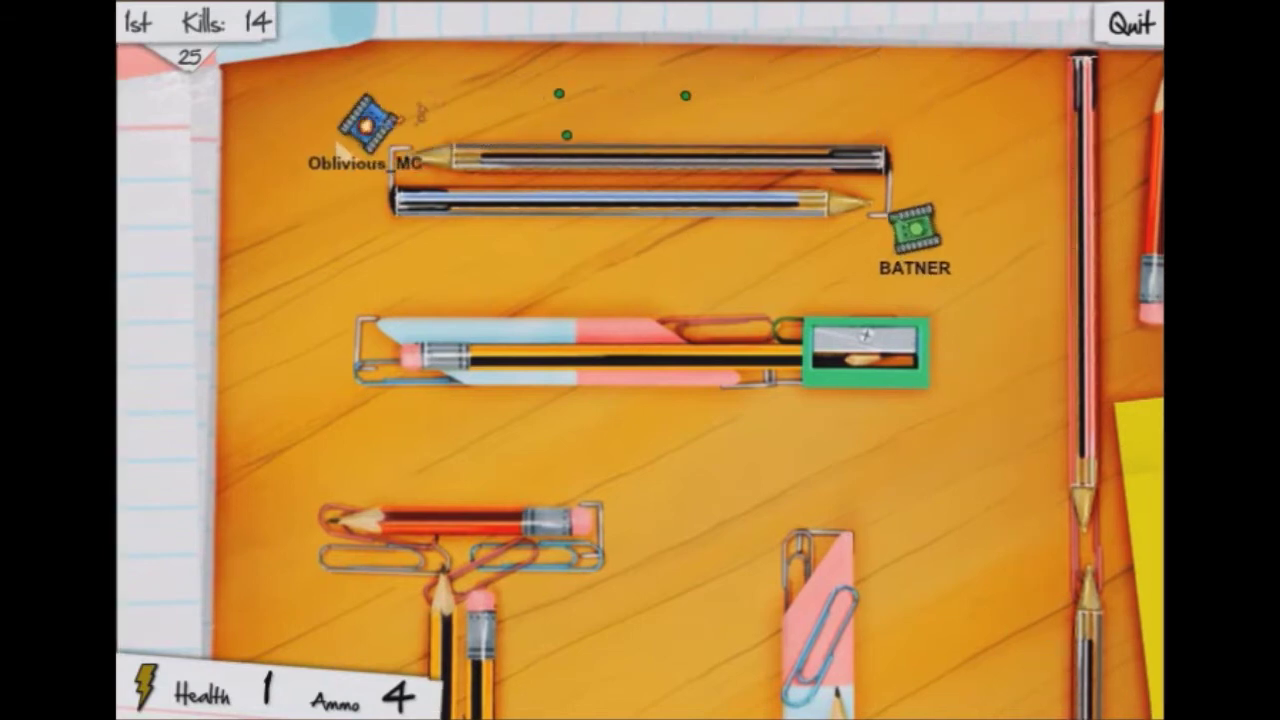
key("Up")
- Fire repeatedly at the enemy tanks, then retreat downward
key("space")
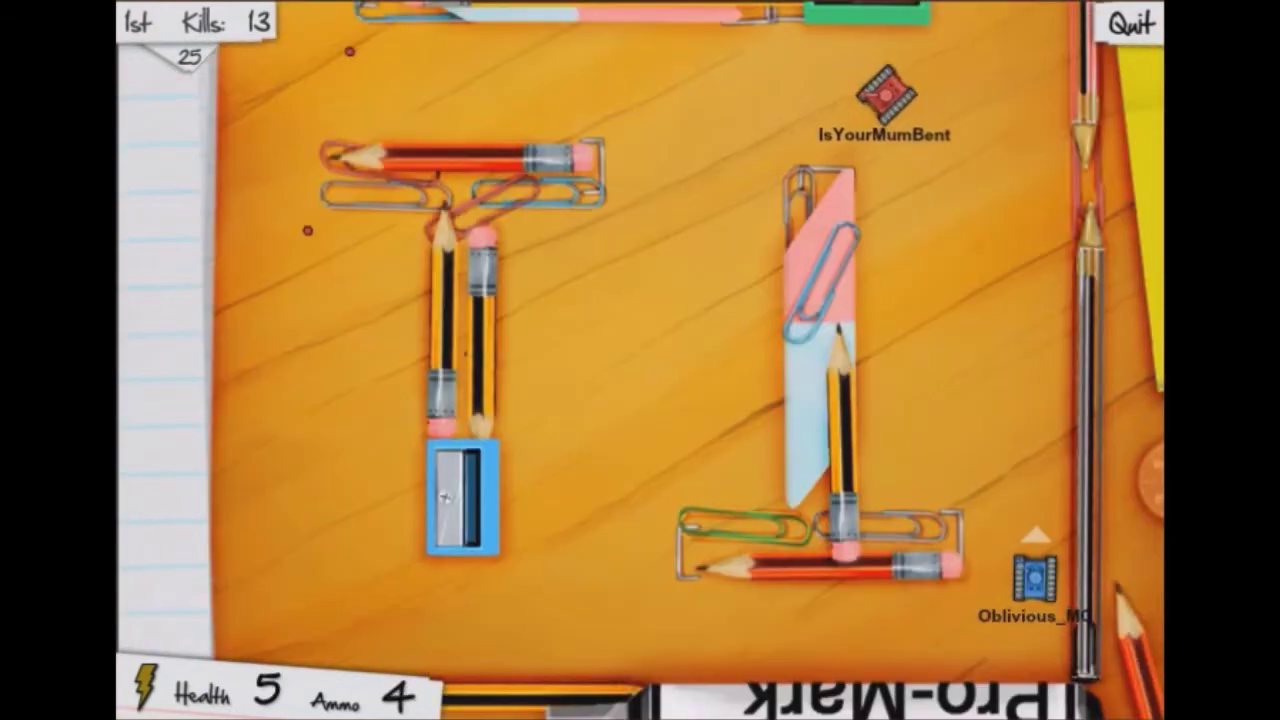
key("Up")
key("space")
key("space")
key("space")
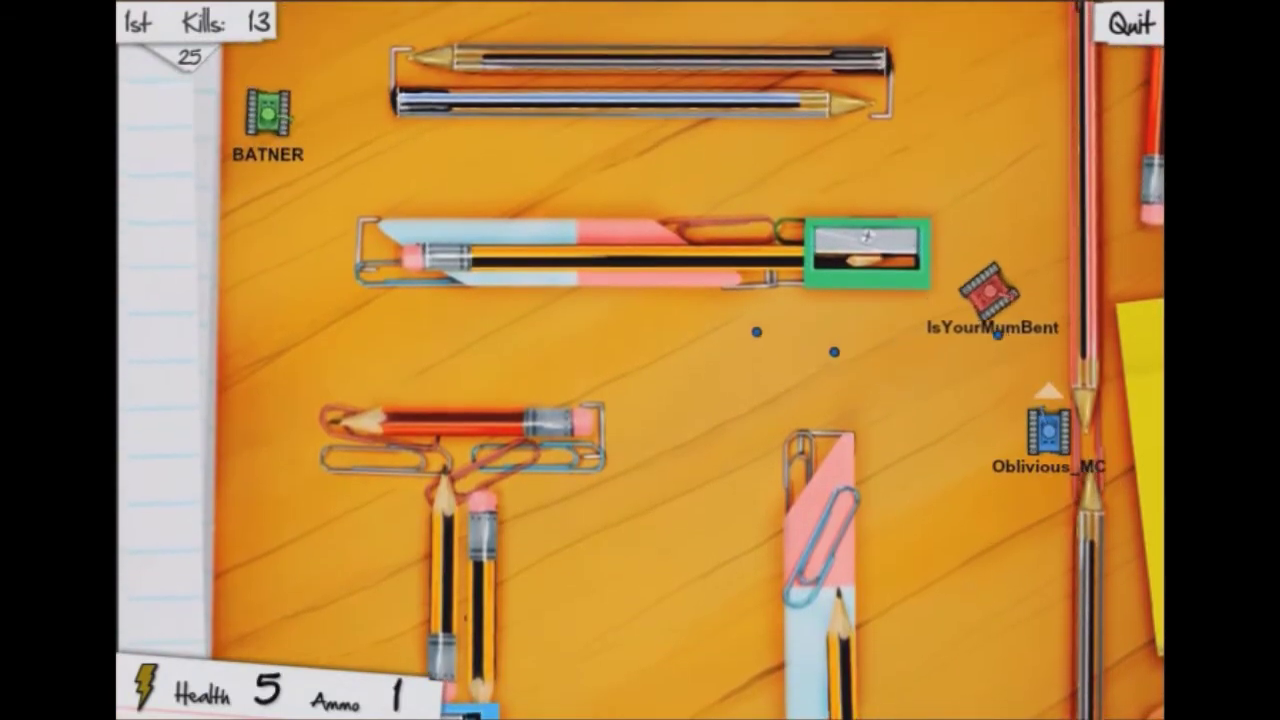
key("space")
key("Down")
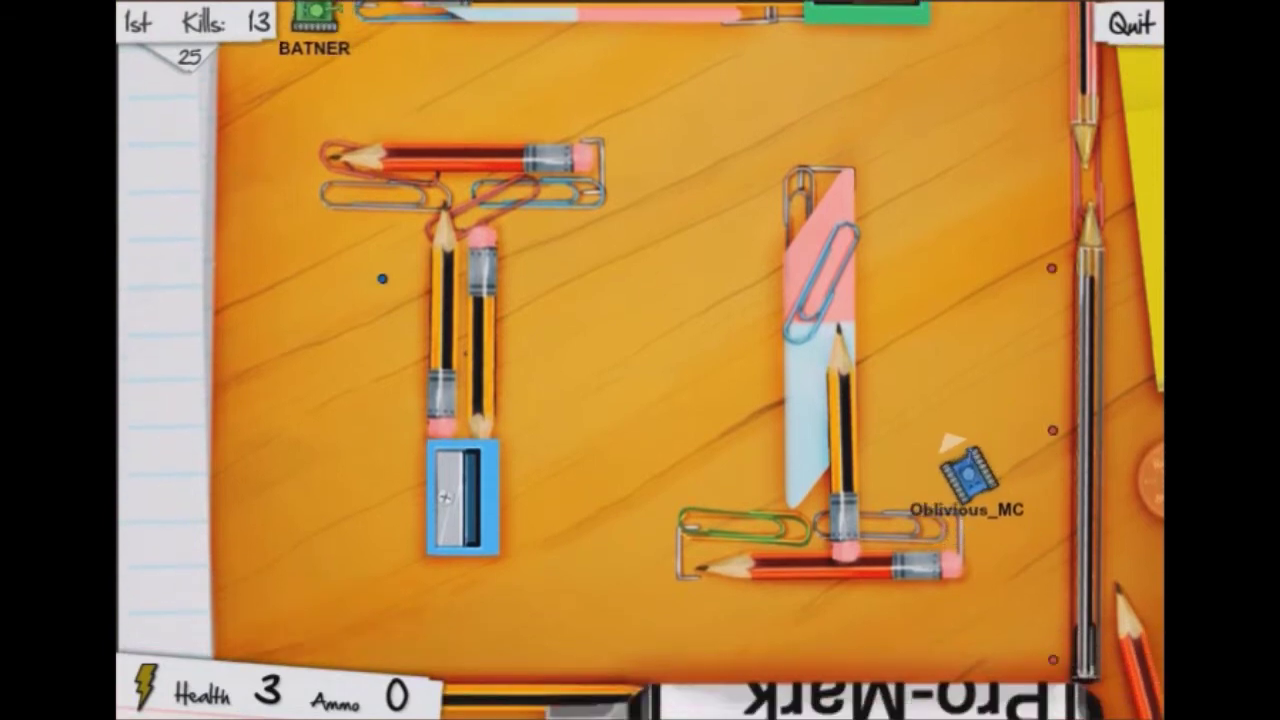
- Reload past the sharpener and shoot at the green BATNER tank
key("Up")
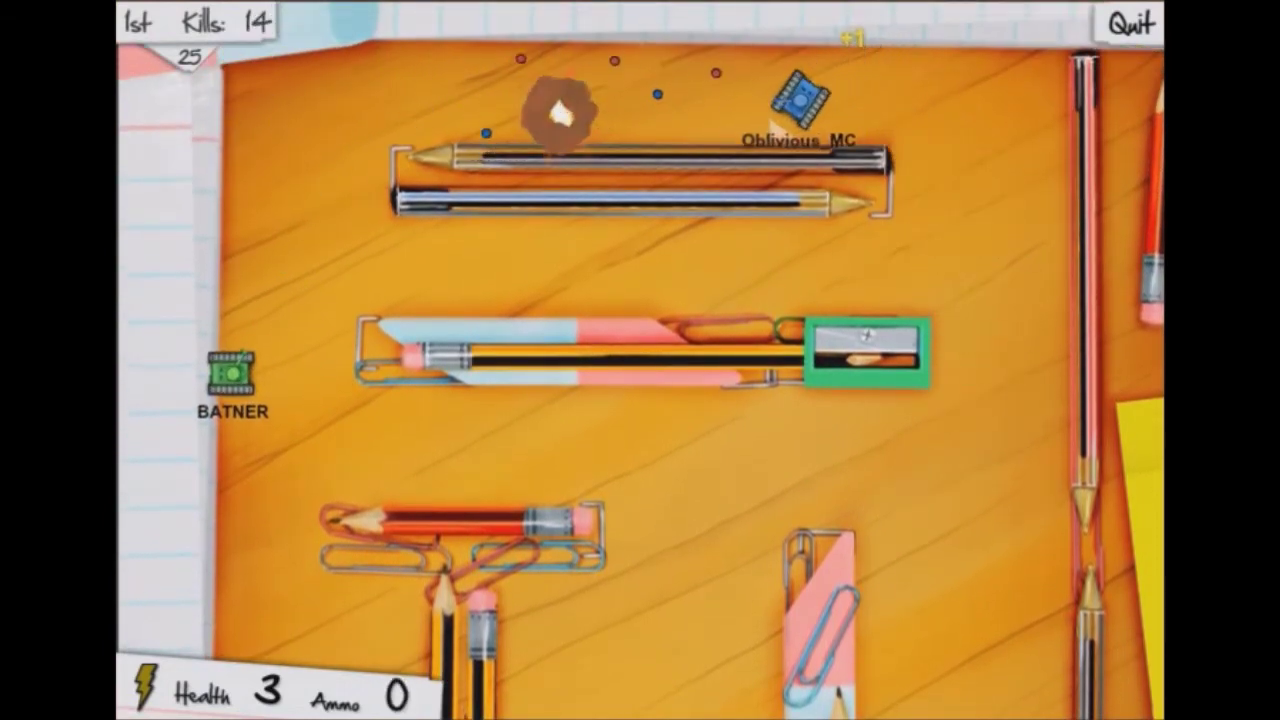
key("Down")
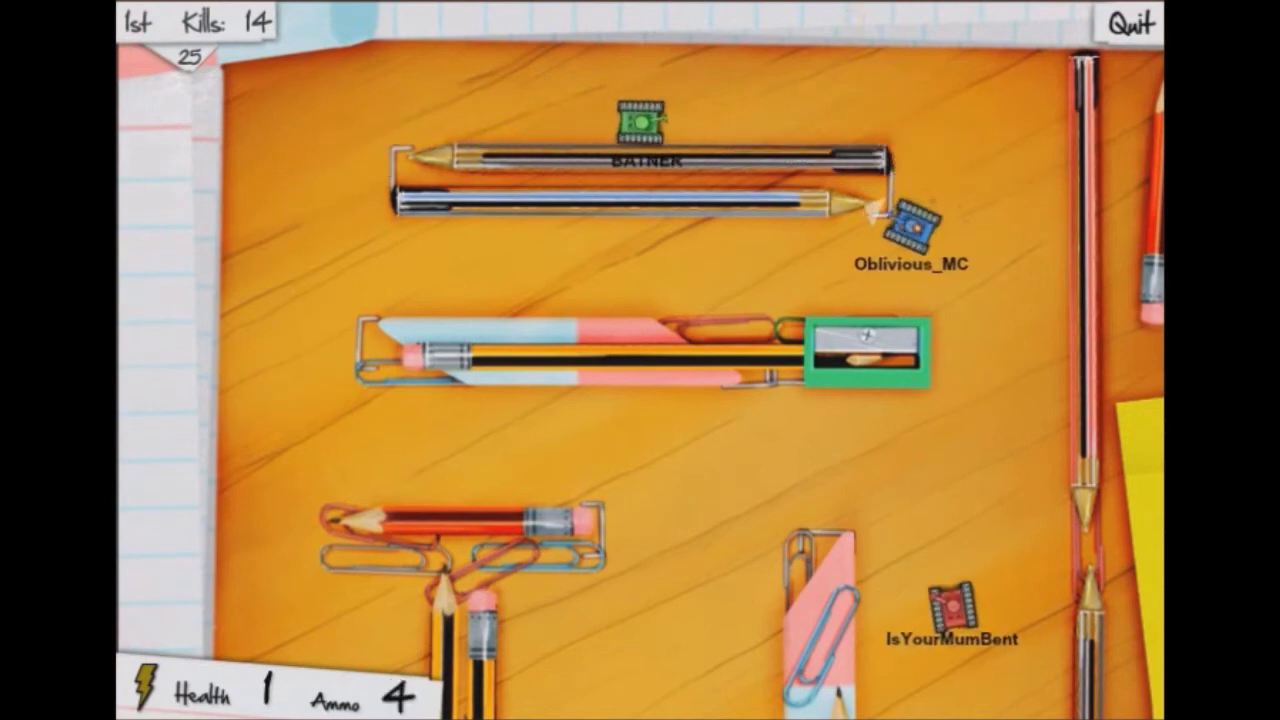
key("space")
key("space")
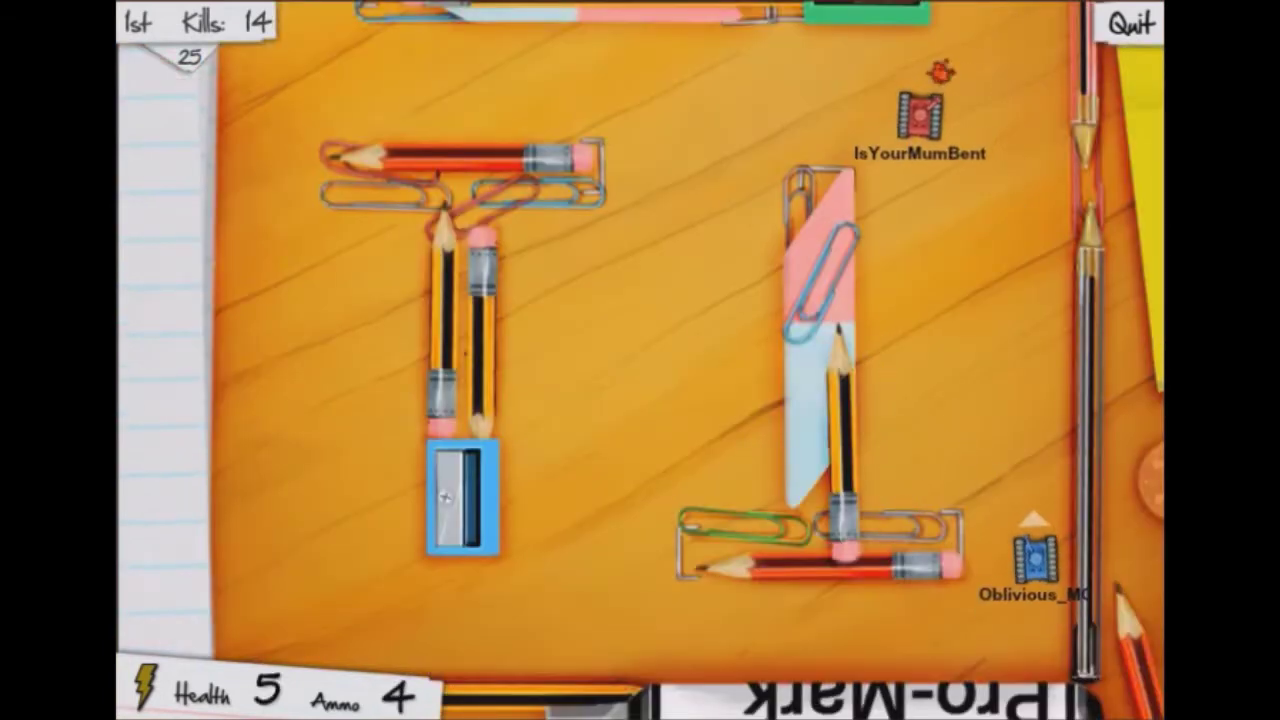
key("Up")
key("space")
key("space")
key("space")
key("space")
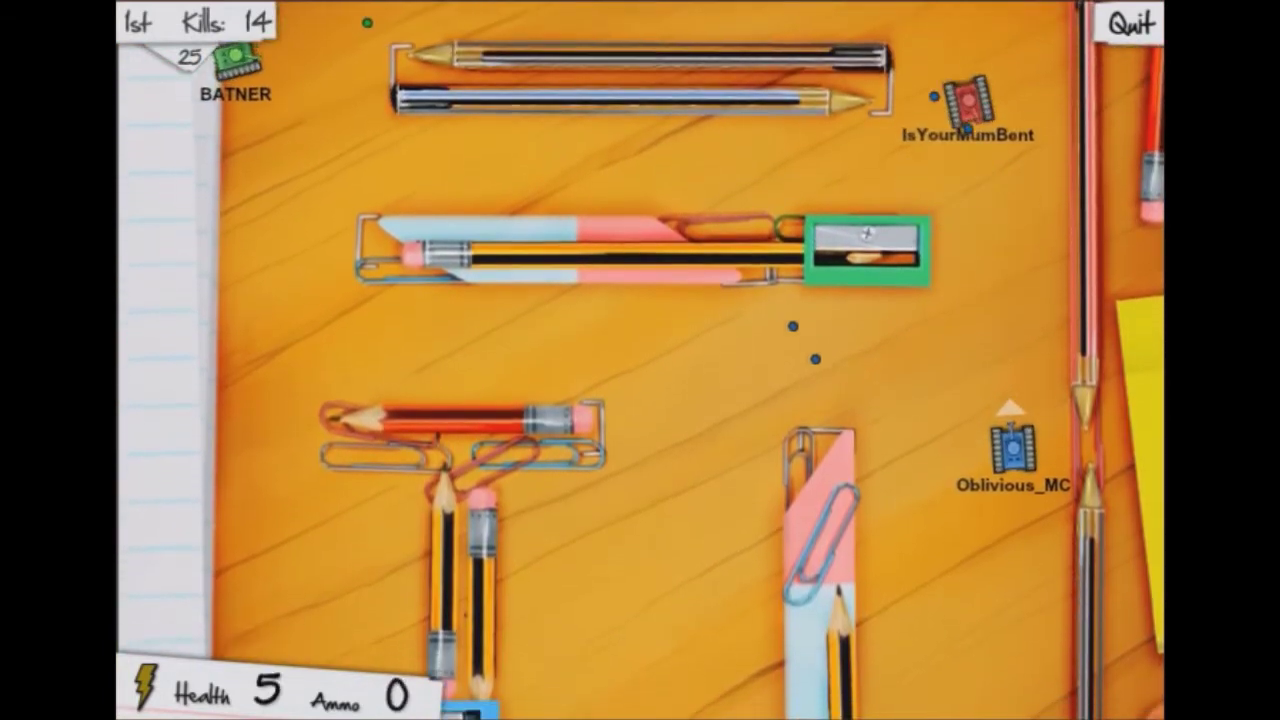
- Charge the red tank beside the sharpener while firing
key("Up")
key("Left")
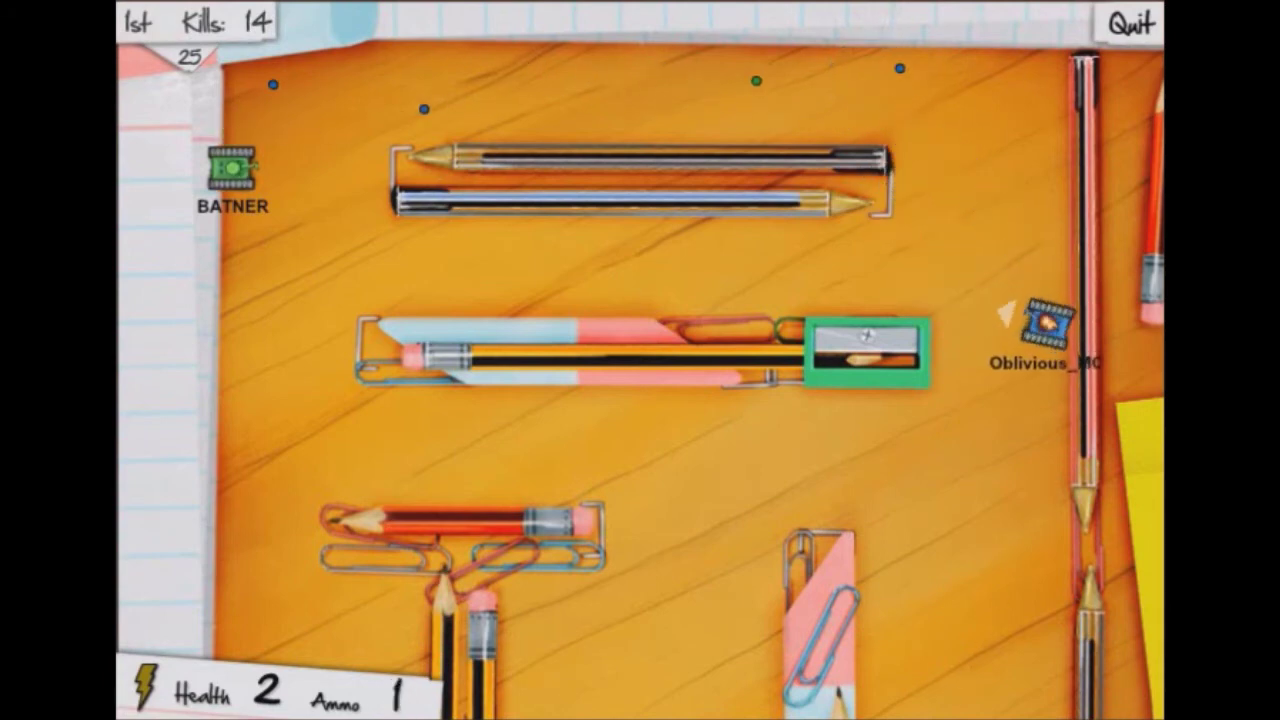
key("Up")
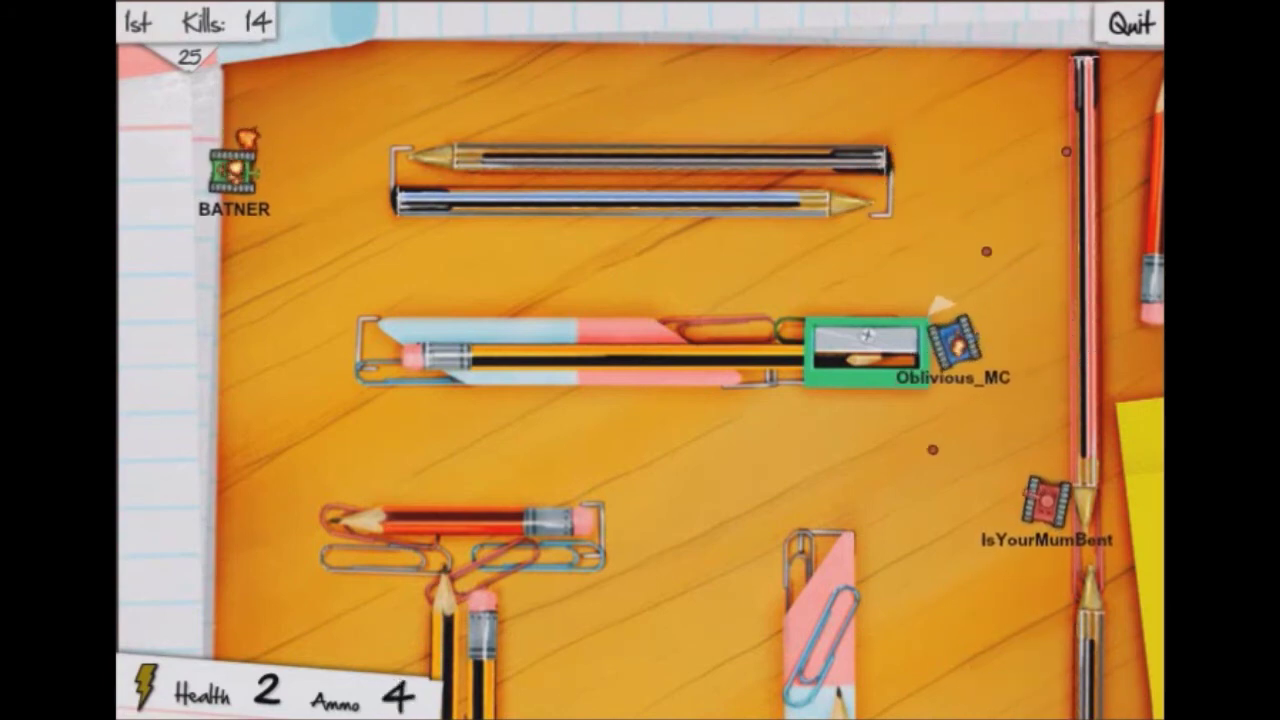
key("space")
key("space")
key("Right")
key("space")
key("space")
- Respawn, drive up toward the pens and fire shells at the enemy while backing off
key("Up")
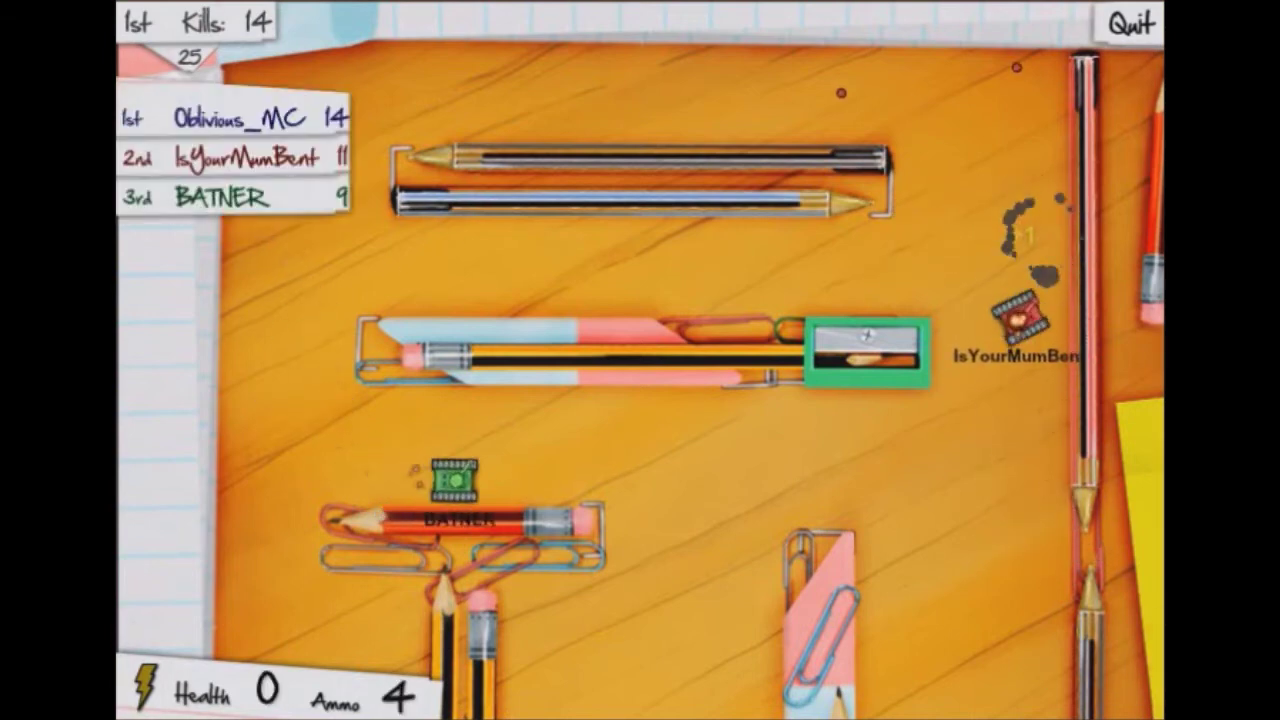
key("Up")
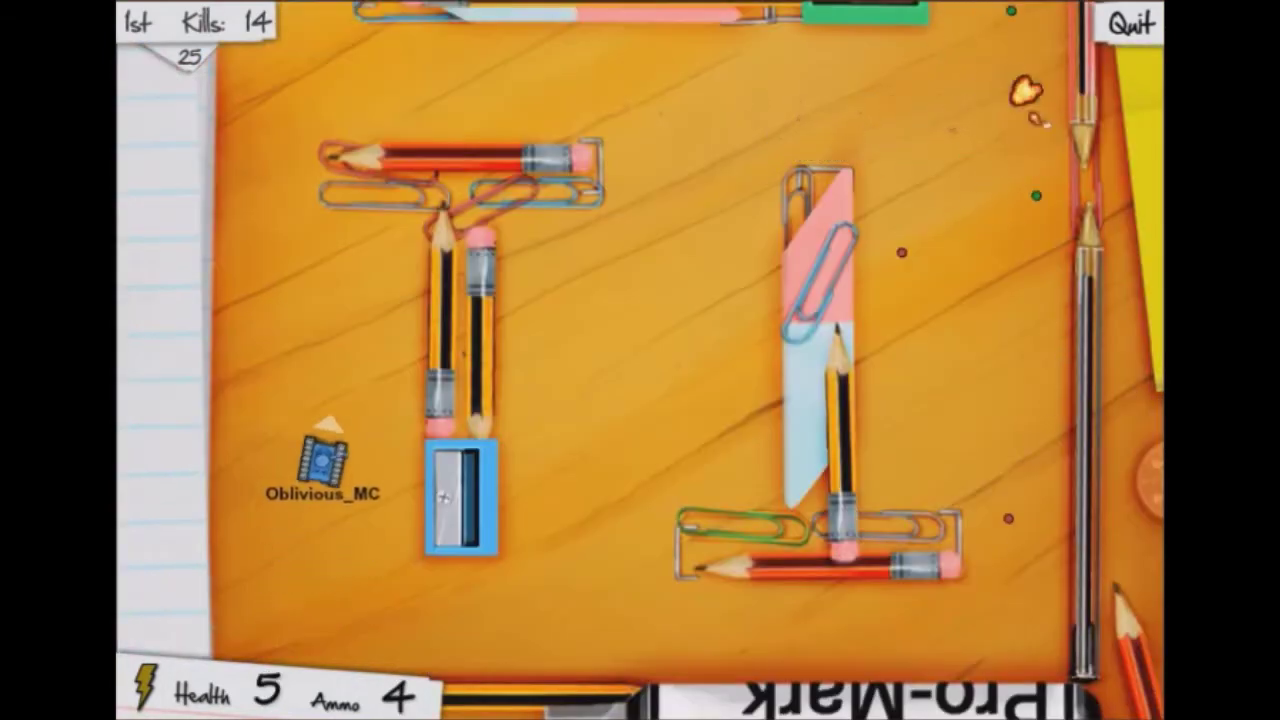
key("Up")
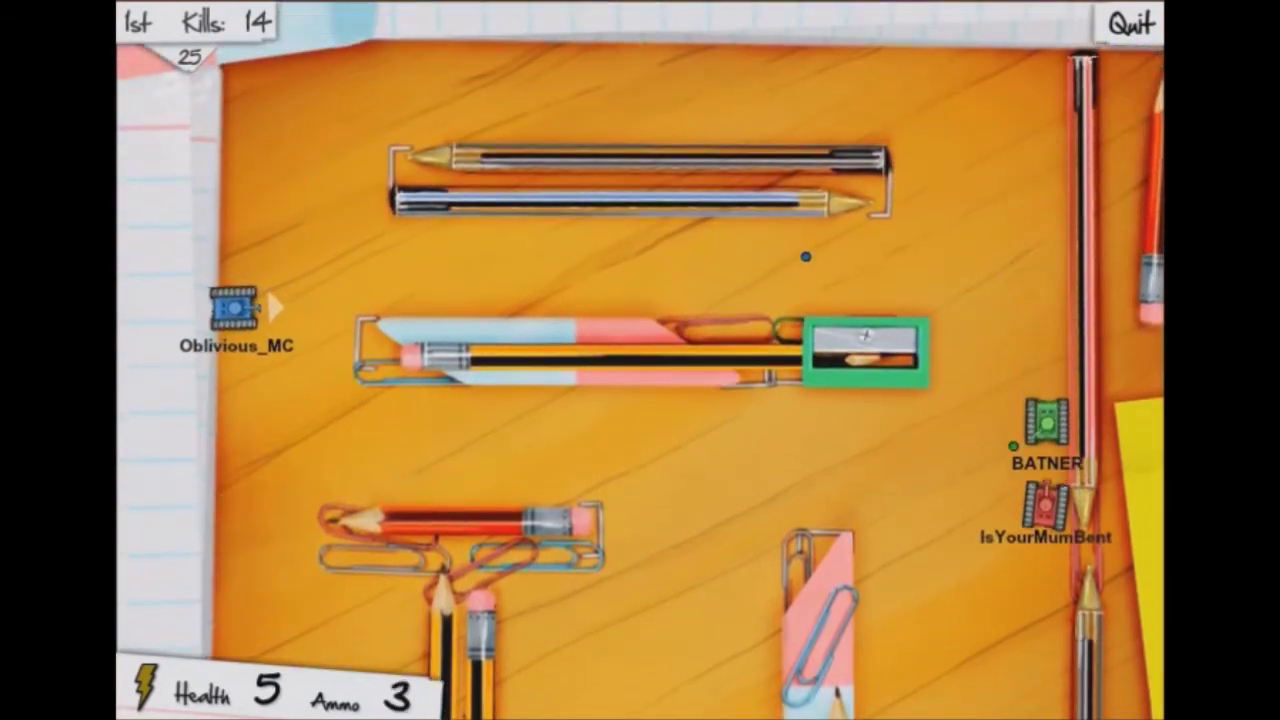
key("Up")
key("space")
key("Down")
key("space")
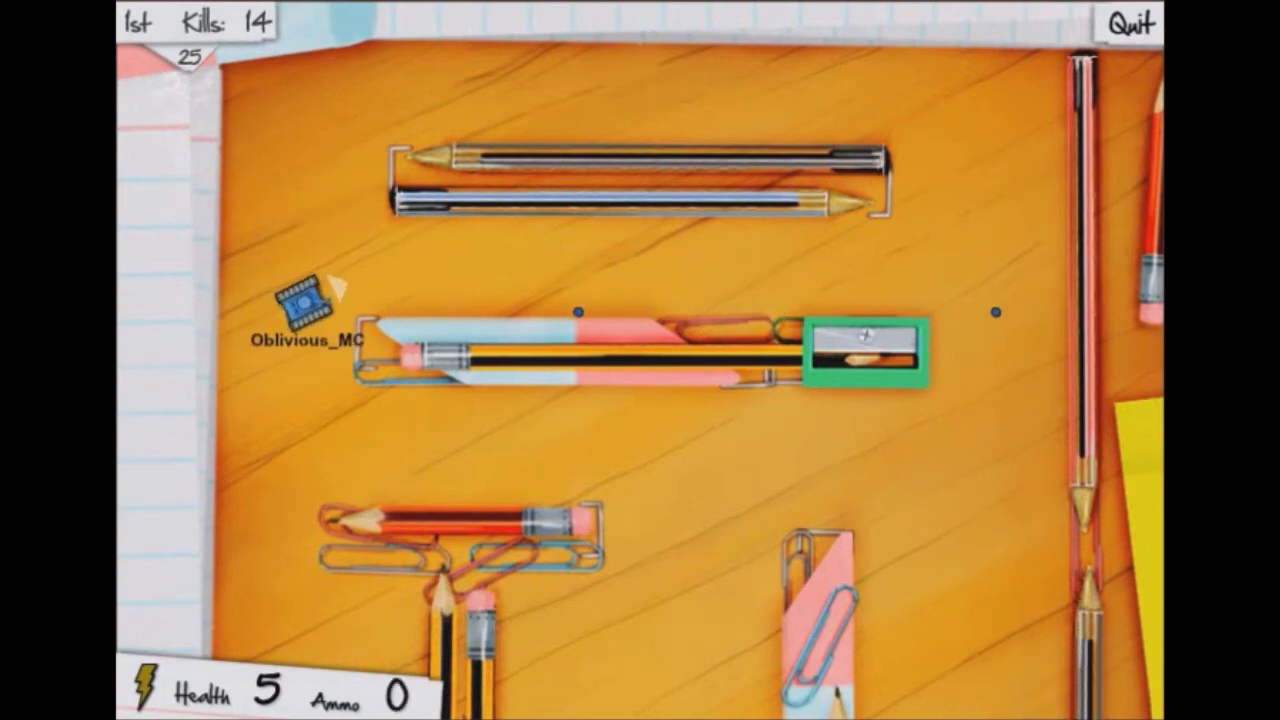
- Drive along the striped pencil and hit BATNER with a burst of shells
key("Up")
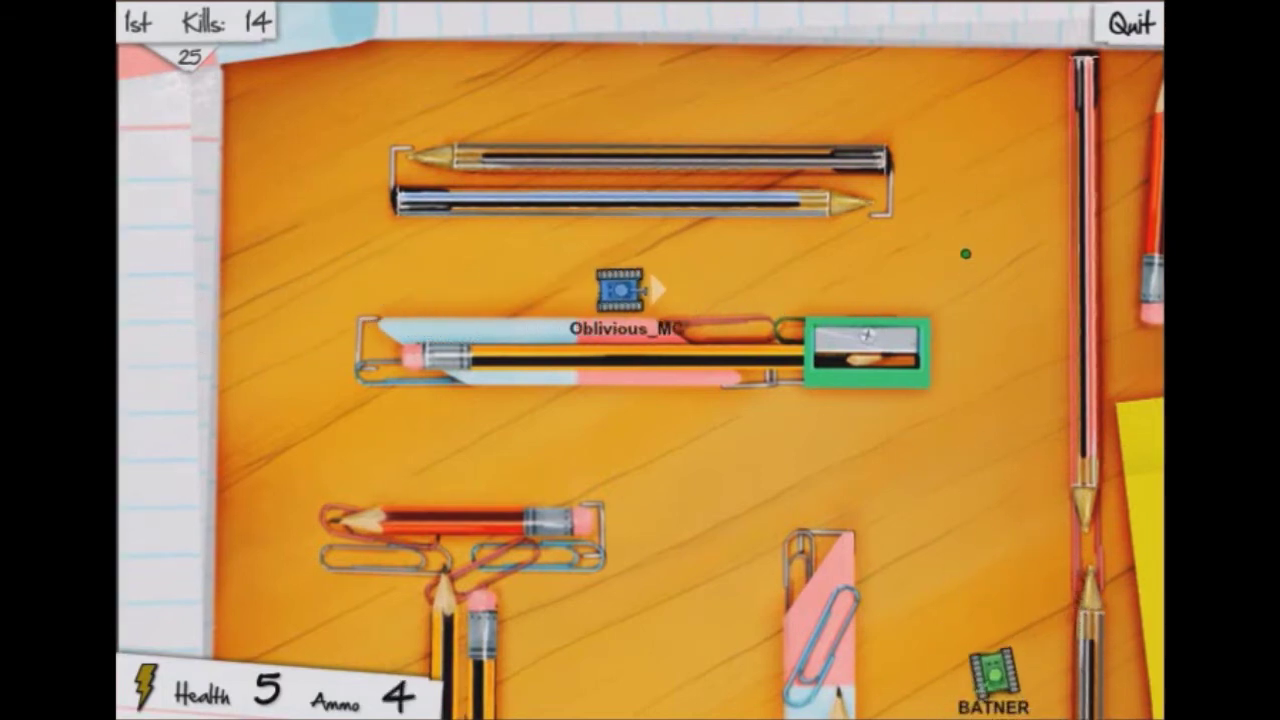
key("Up")
key("space")
key("space")
key("space")
key("Down")
key("space")
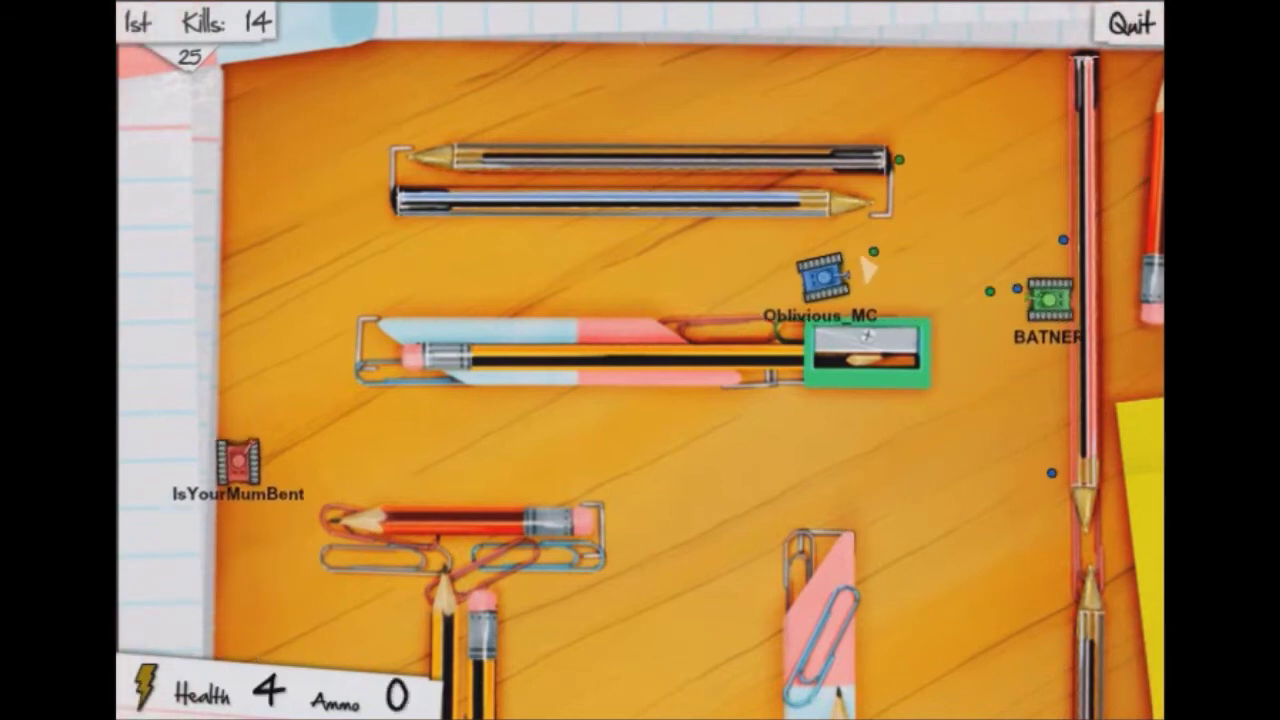
key("Left")
- Dodge up-left and back, then fire to destroy an enemy for kill 15
key("Up")
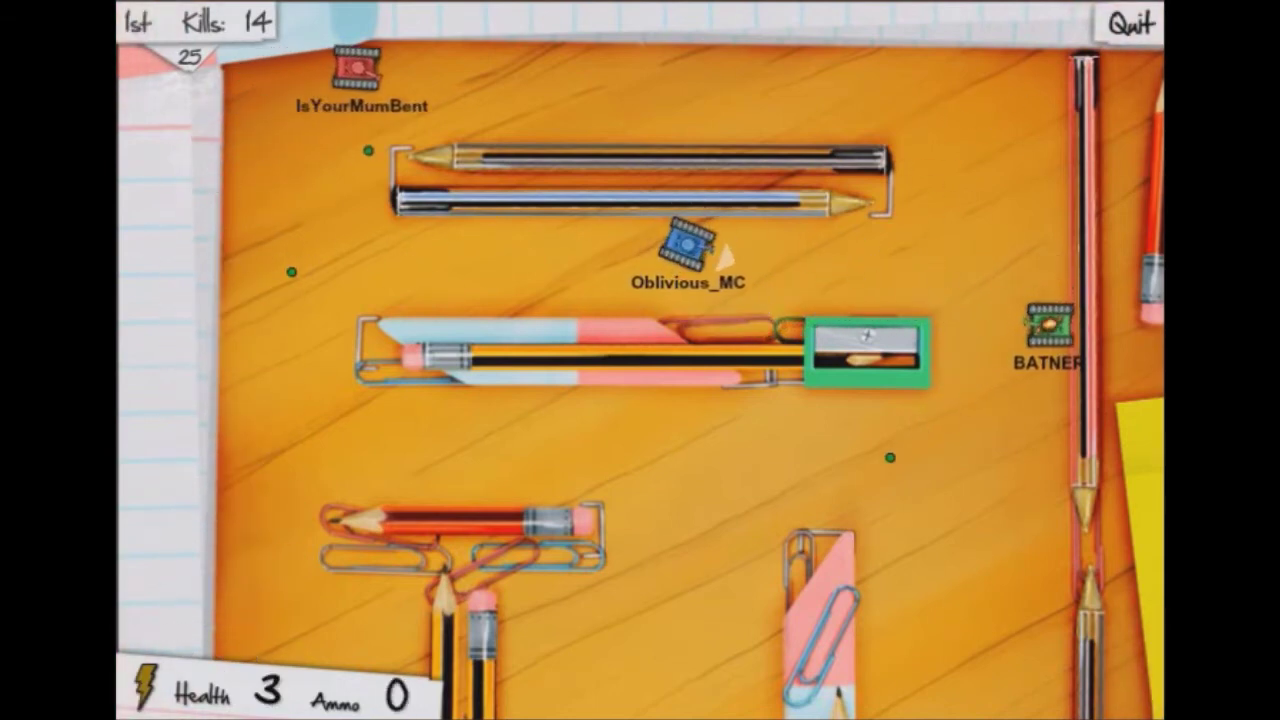
key("Down")
key("space")
key("space")
key("space")
- Drive right along the top edge, firing two shots
key("Down")
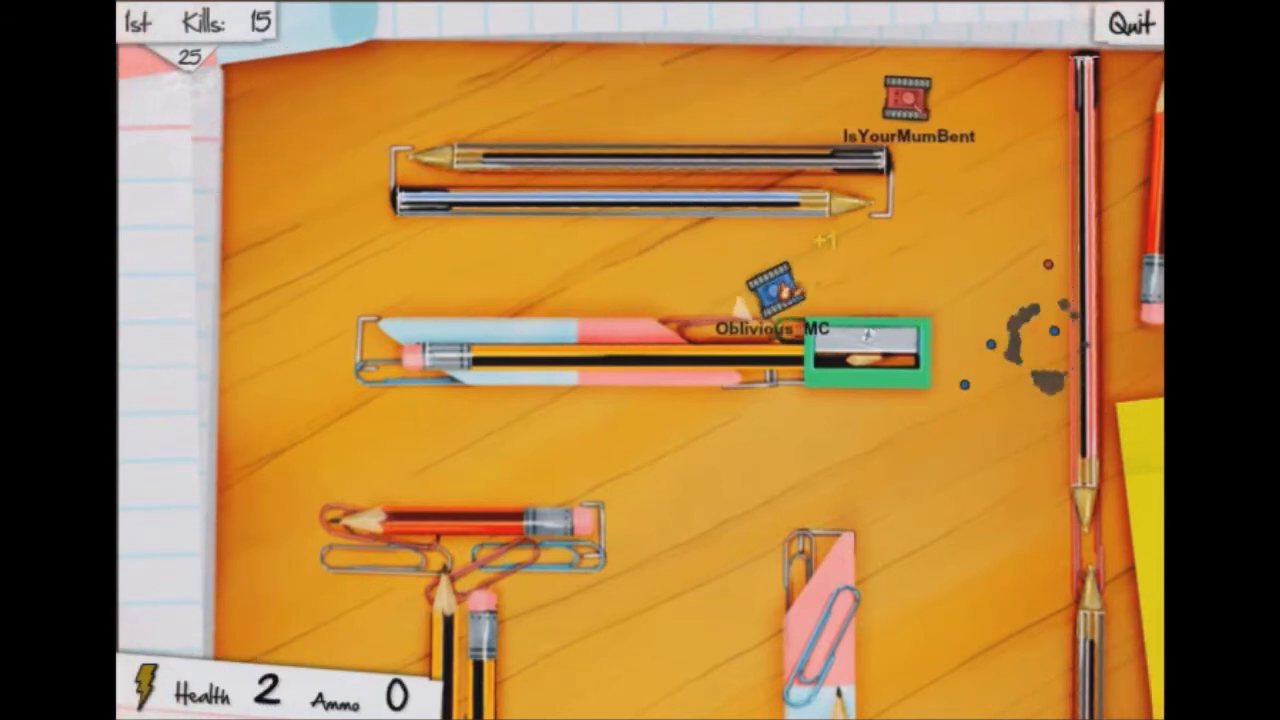
key("Left")
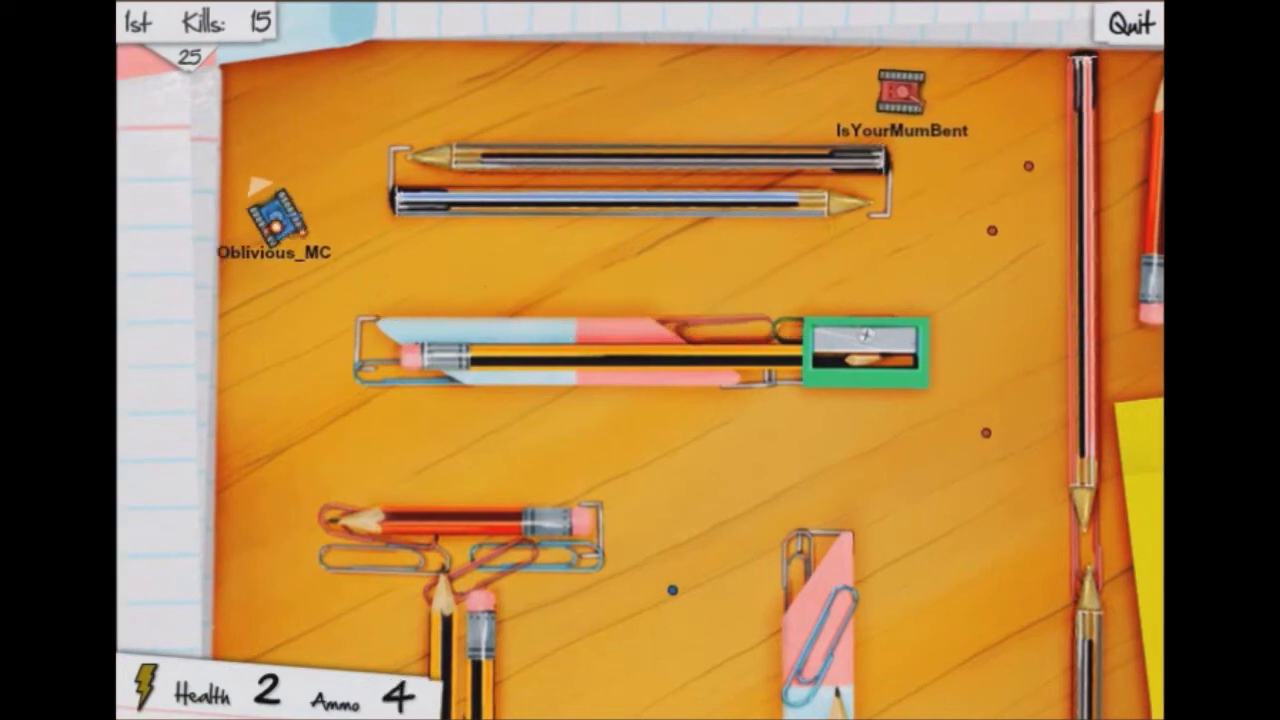
key("Up")
key("space")
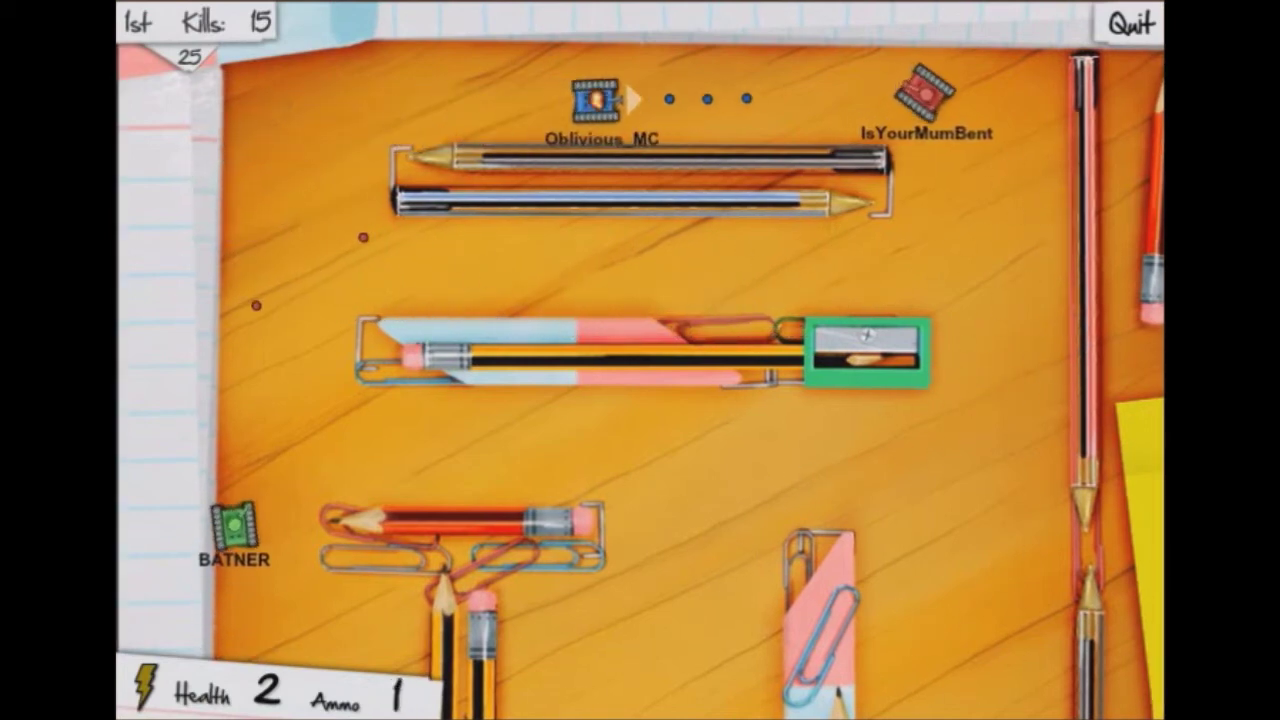
key("space")
key("Right")
- Reposition beside the sharpener and above the striped pencil
key("Down")
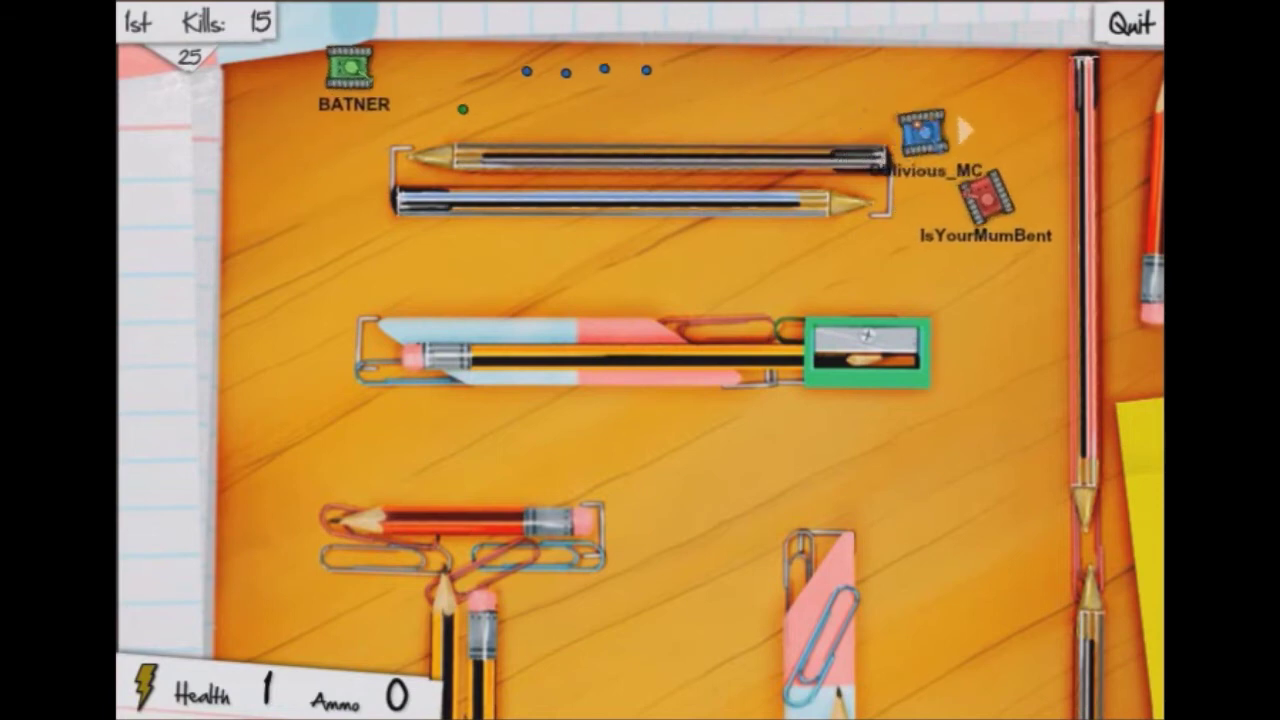
key("Left")
key("Up")
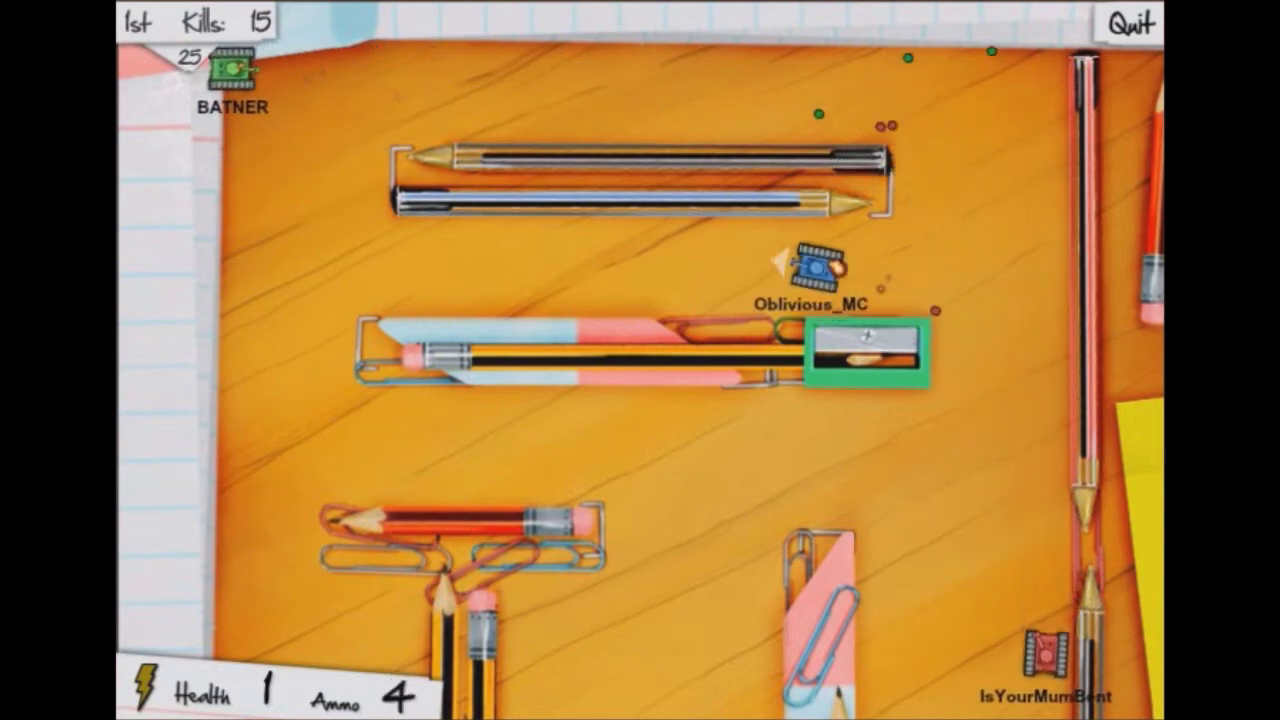
key("Right")
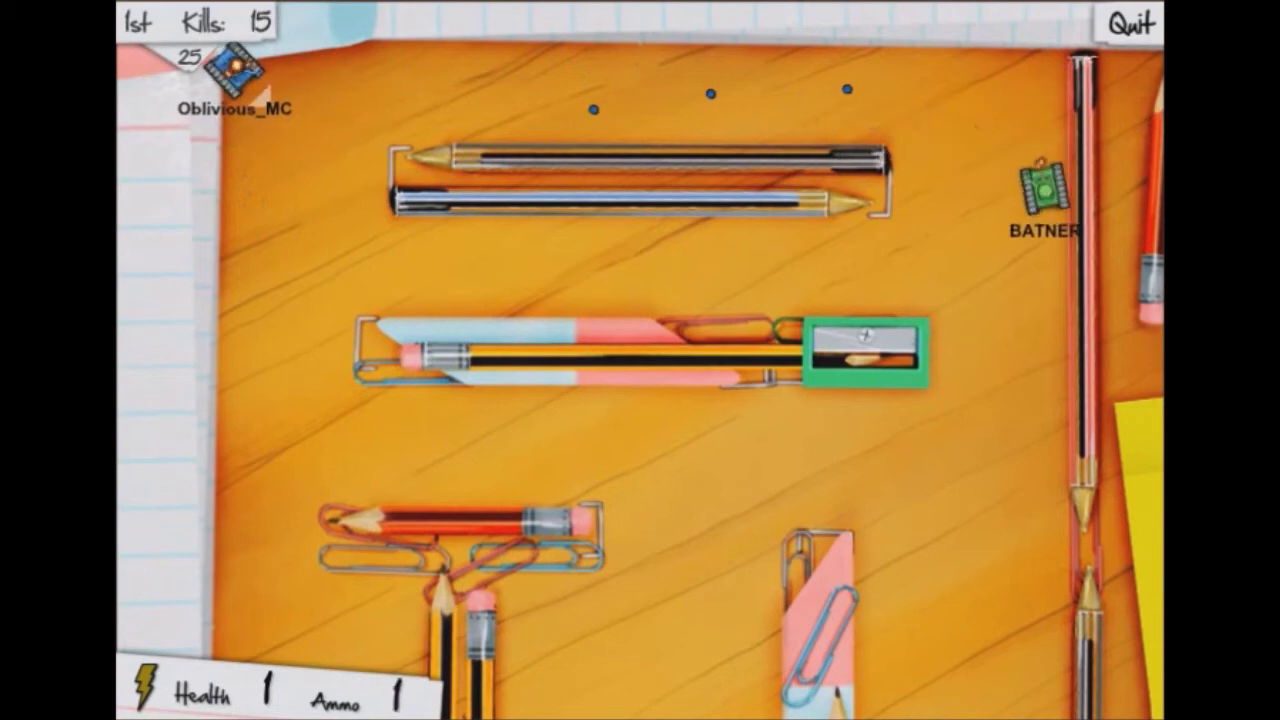
key("Up")
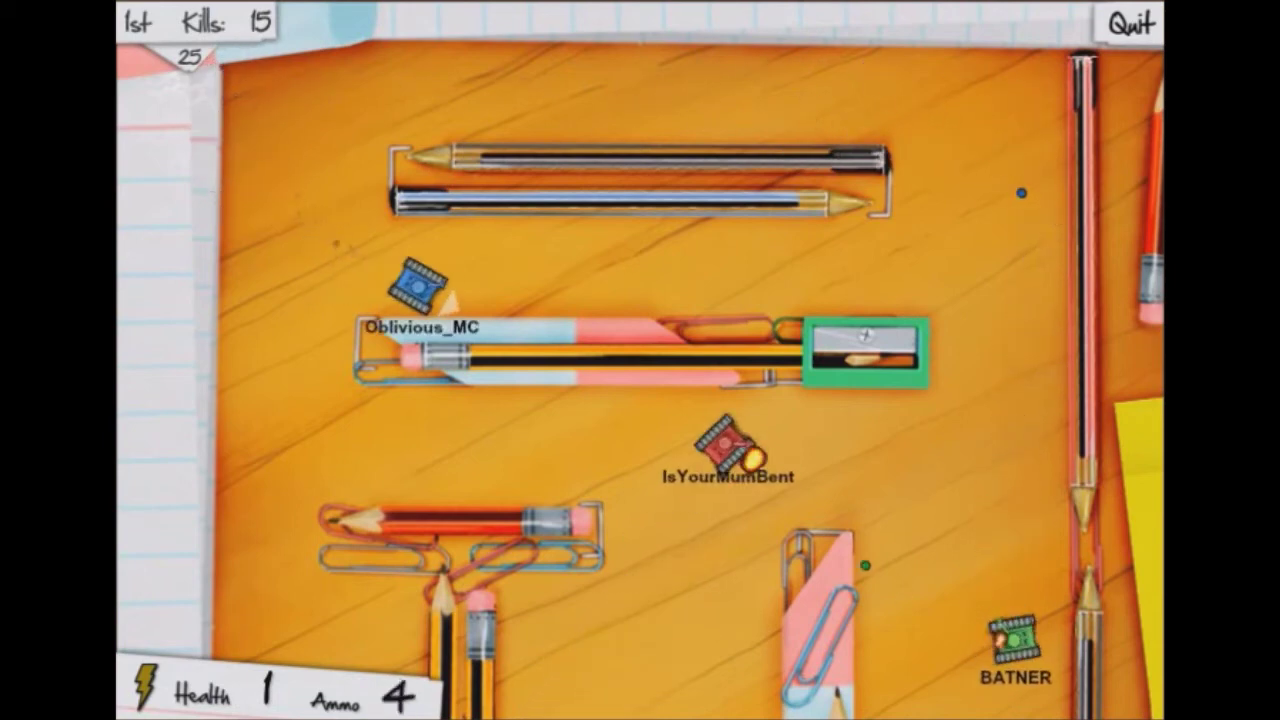
- Fire near the sharpener, respawn, and shoot at enemies up-right for kill 16
key("Up")
key("space")
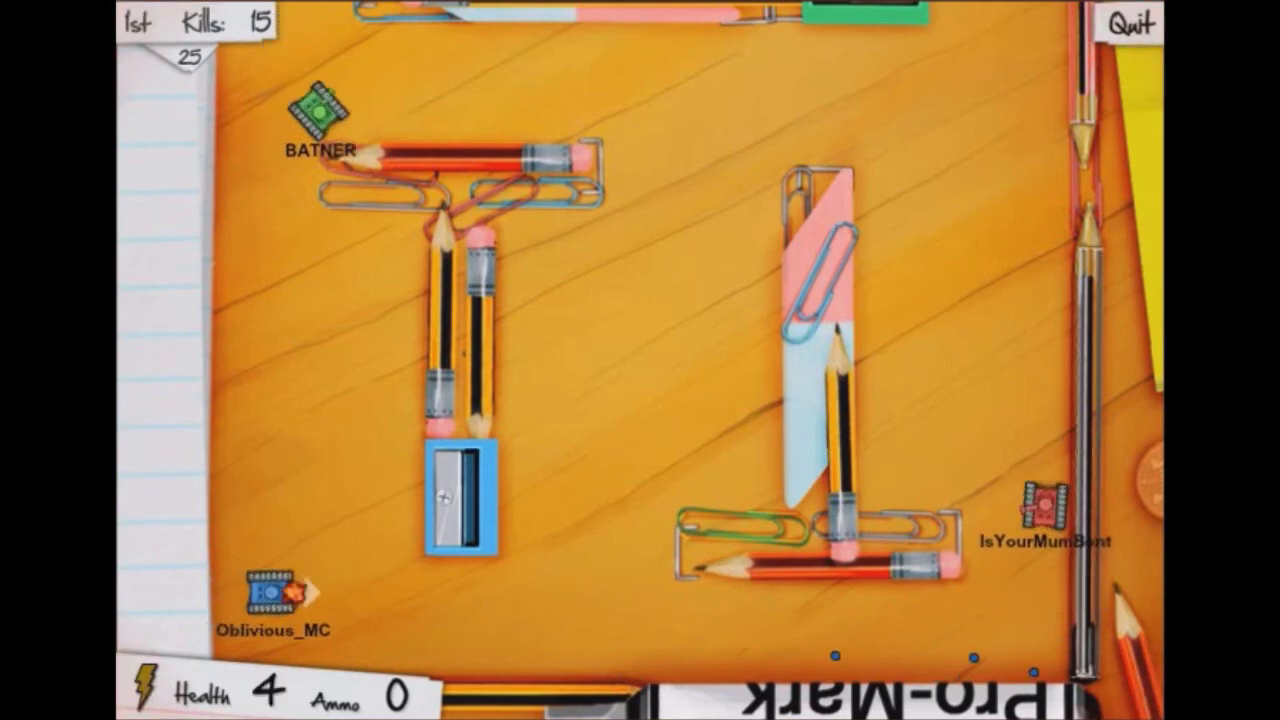
key("Up")
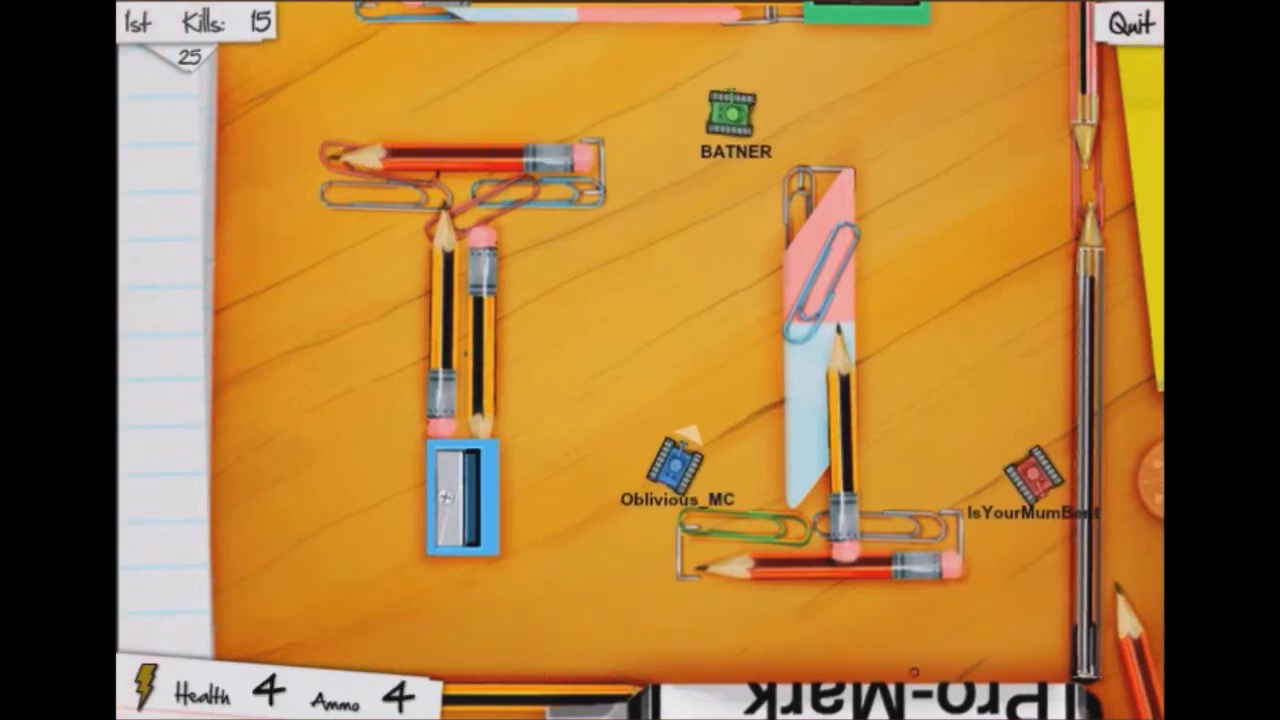
key("space")
key("space")
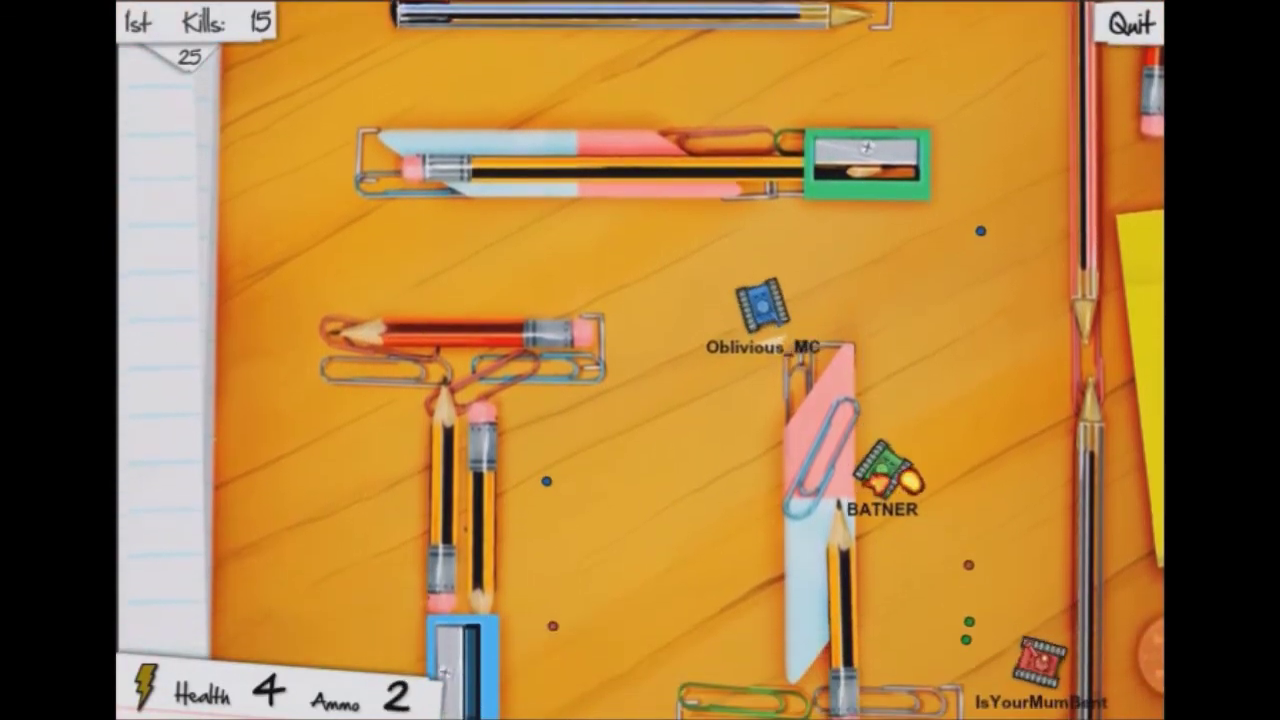
key("Up")
- Destroy BATNER for kills 16 and 17, firing while driving left
key("space")
key("space")
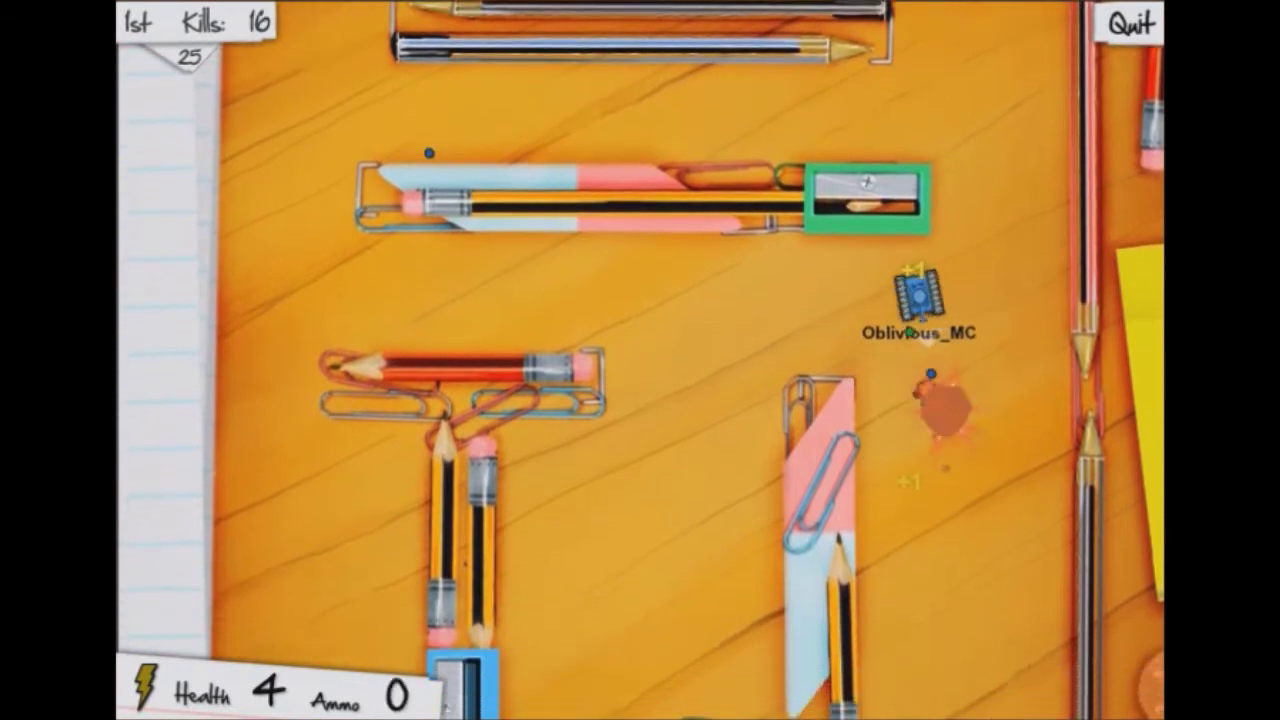
key("Left")
key("Up")
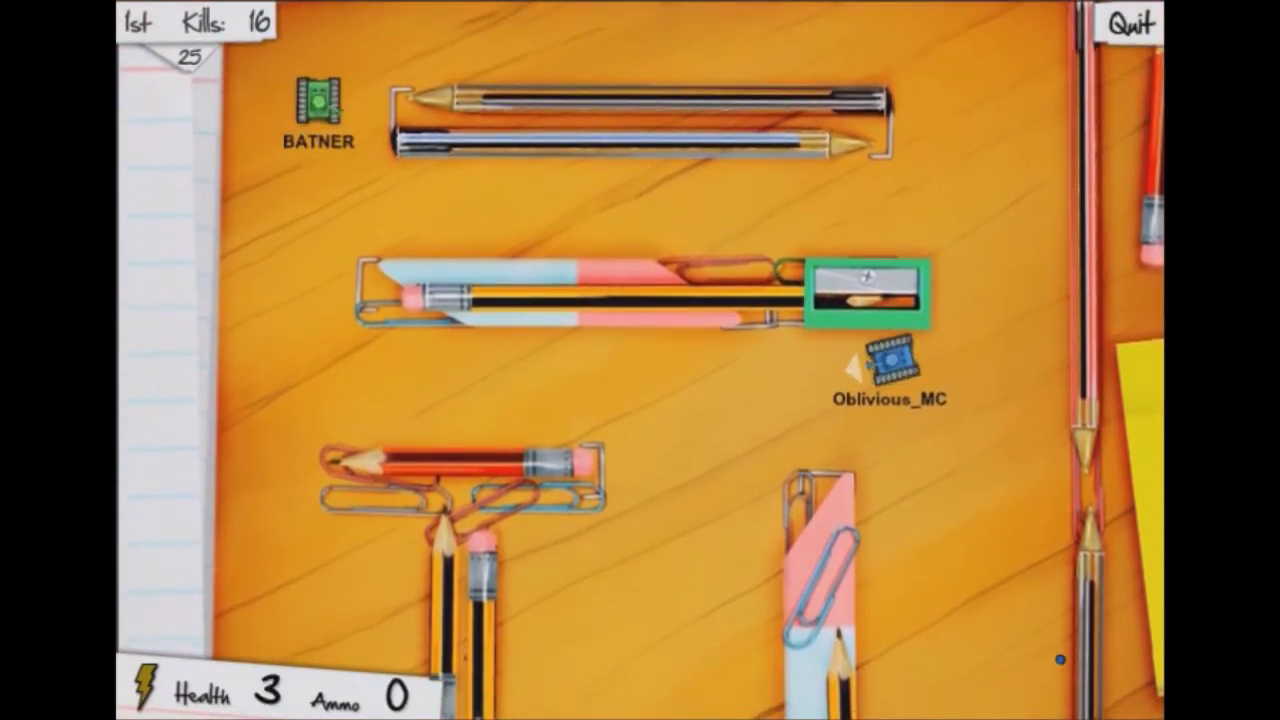
key("space")
key("space")
key("space")
key("space")
key("Down")
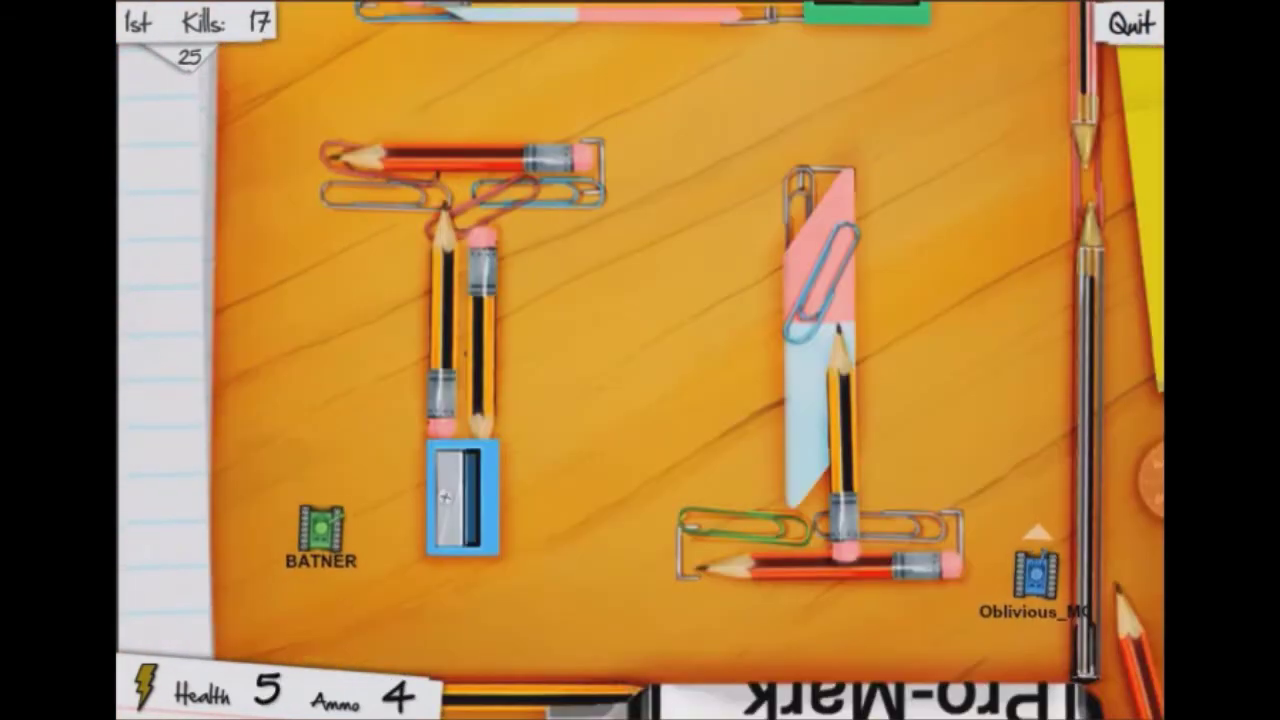
- Drive up firing four shots, then reverse down the map
key("Up")
key("space")
key("space")
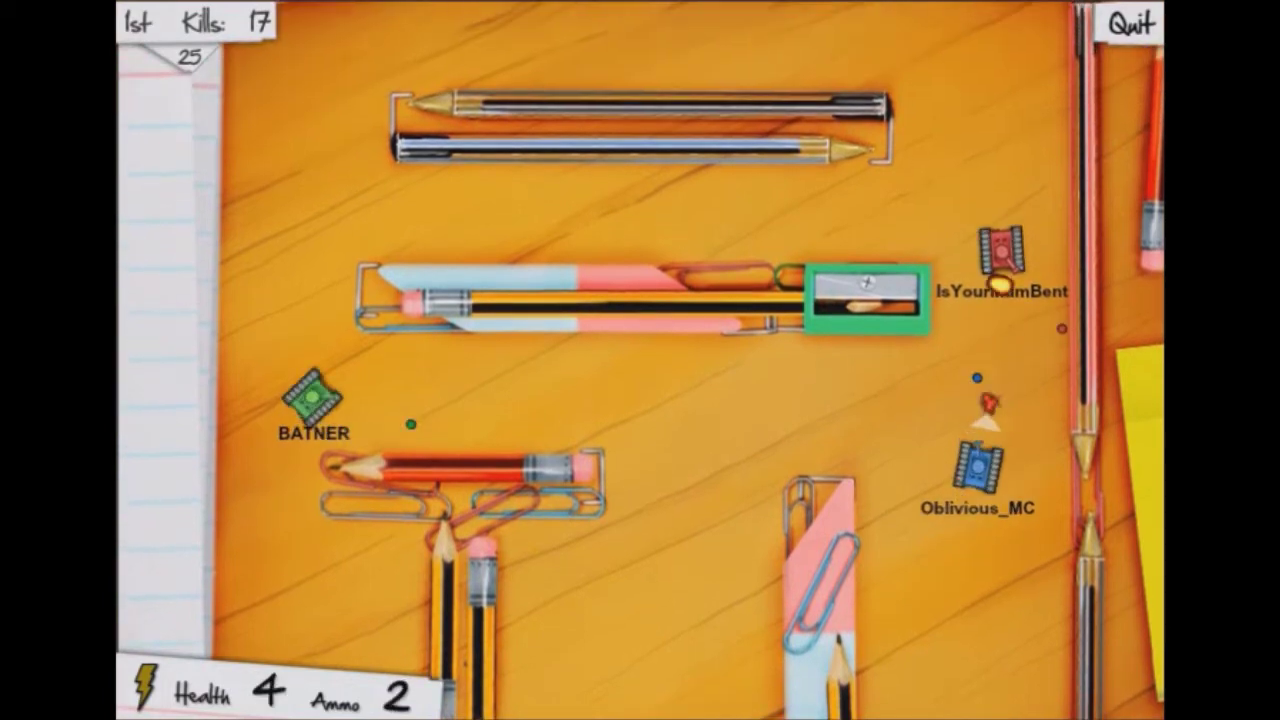
key("space")
key("space")
key("Down")
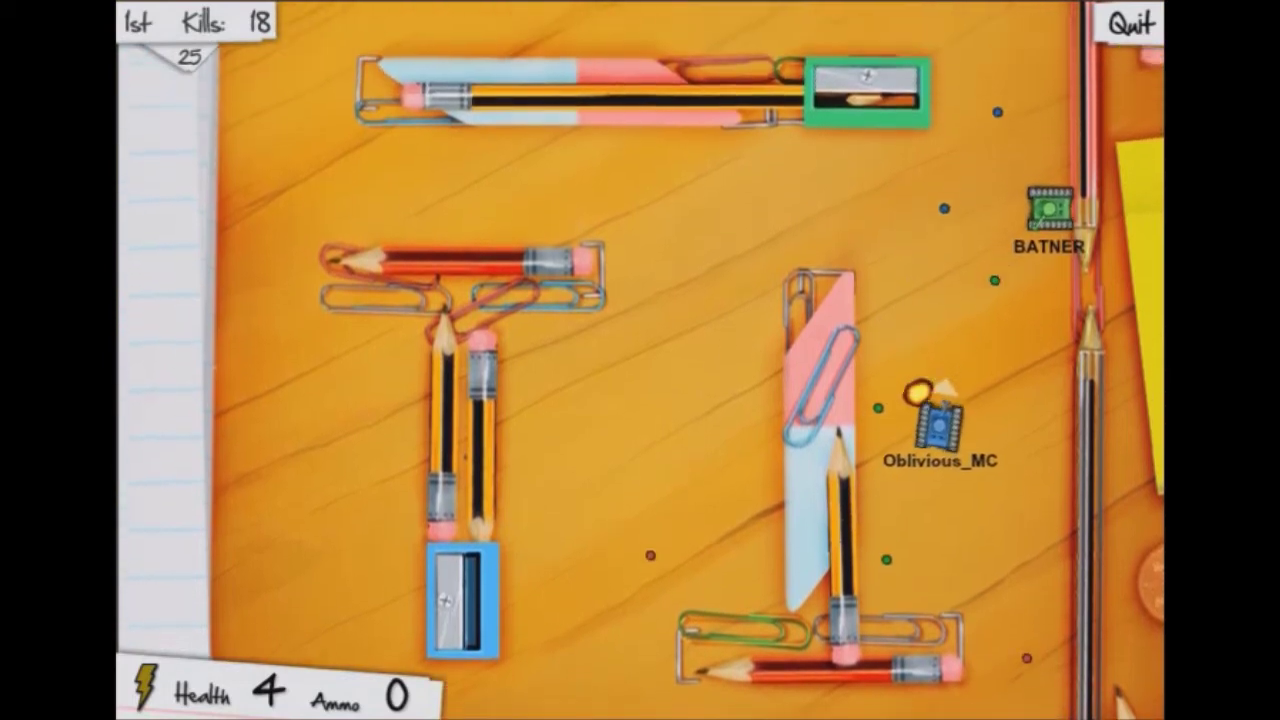
- Collect ammo, head for the top pen and fire at BATNER until it explodes
key("Up")
key("space")
key("space")
key("space")
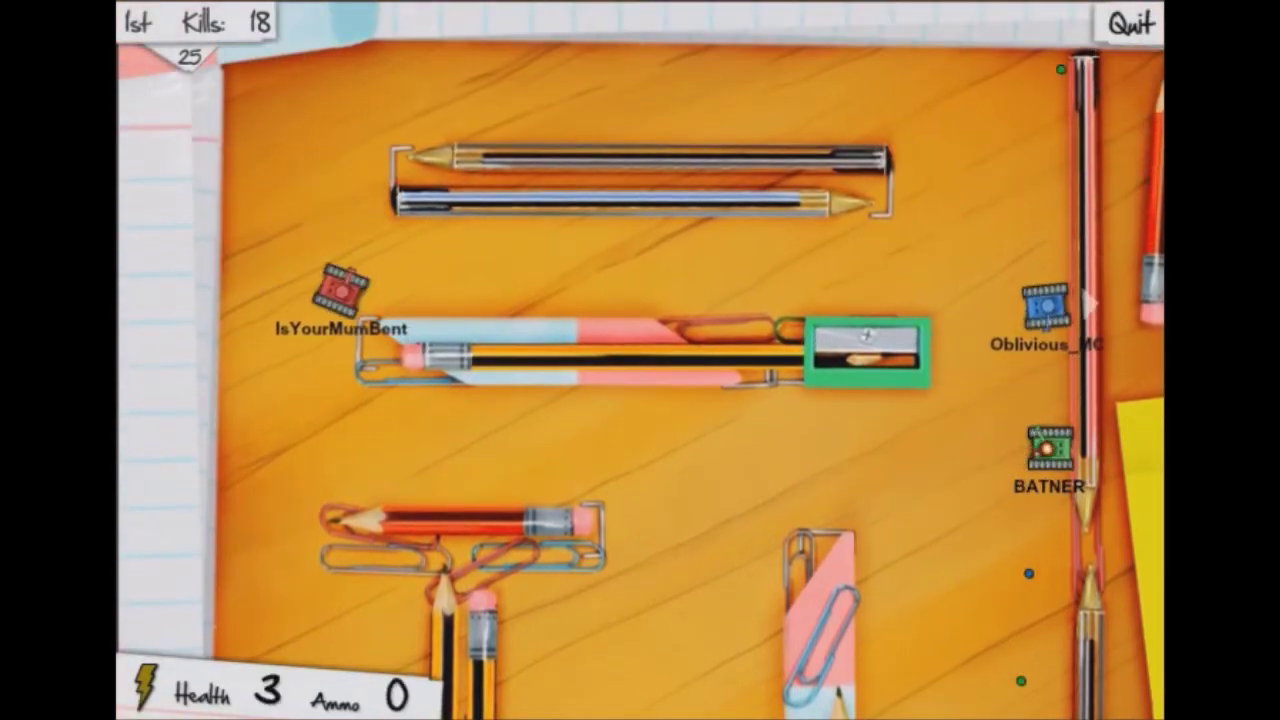
key("Left")
key("Up")
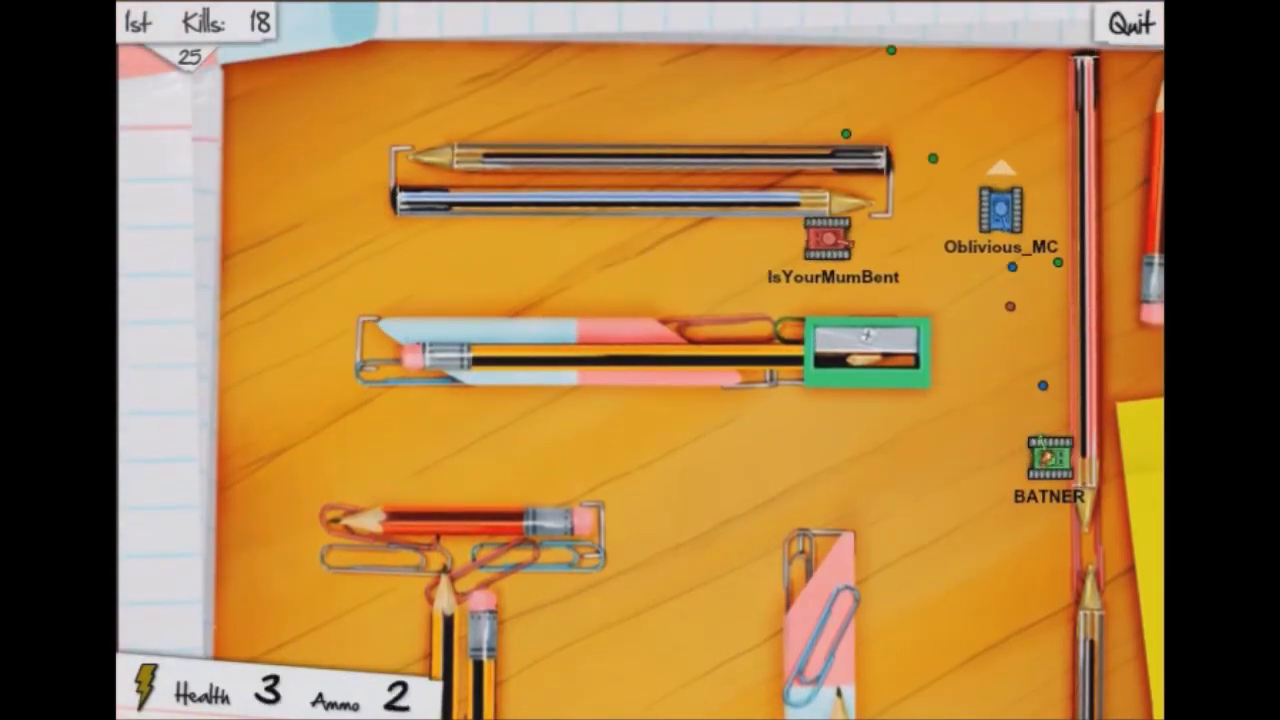
key("space")
key("space")
key("Up")
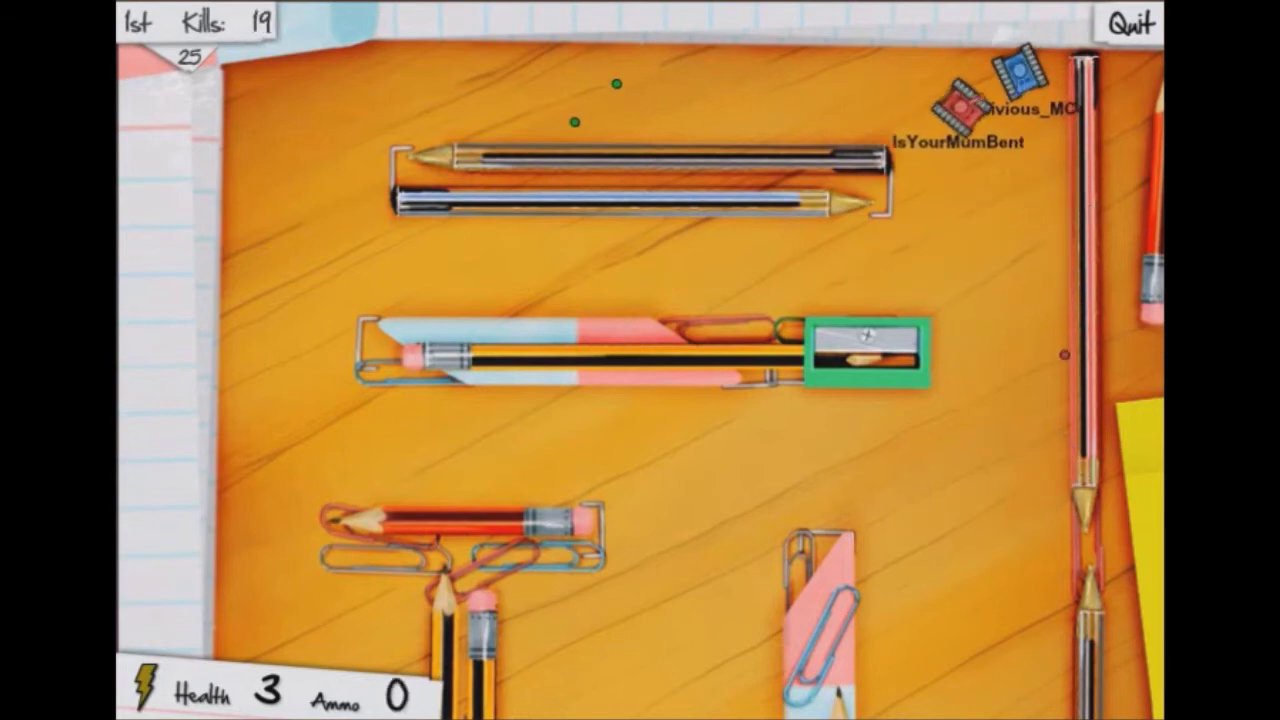
- Fire while driving down, then head left toward the sharpener to refill ammo
key("Down")
key("space")
key("space")
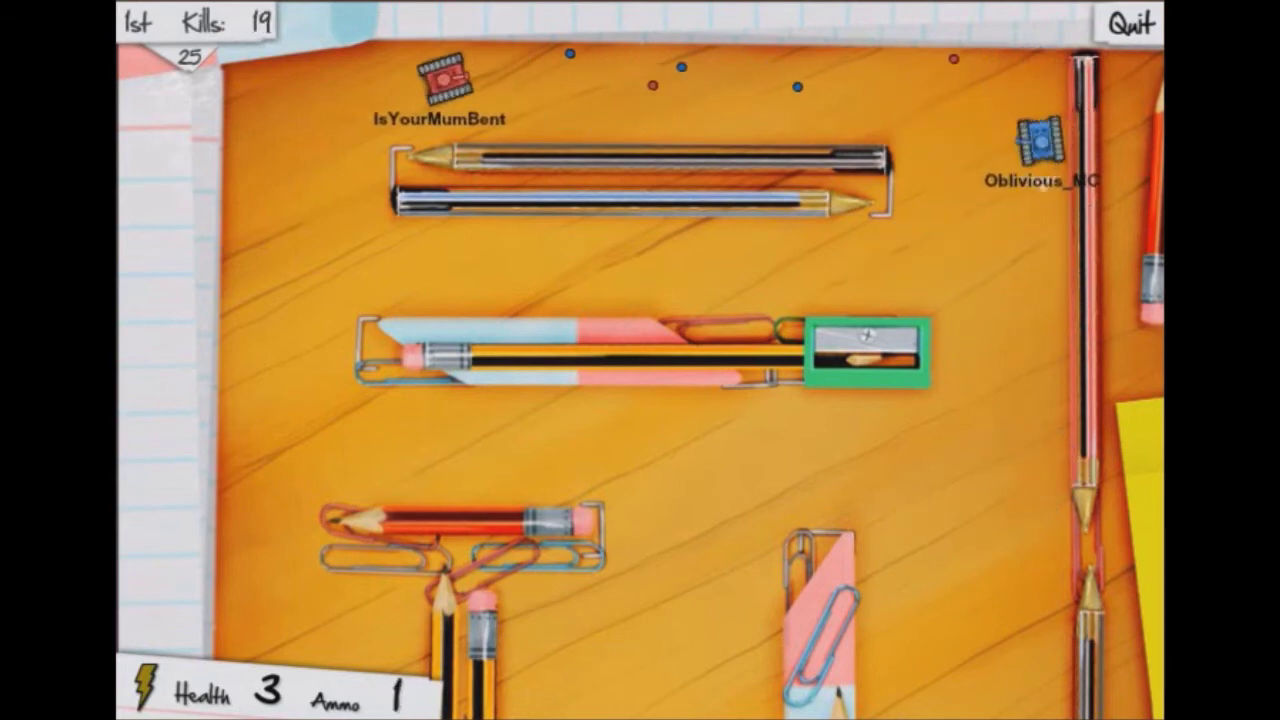
key("Left")
key("Up")
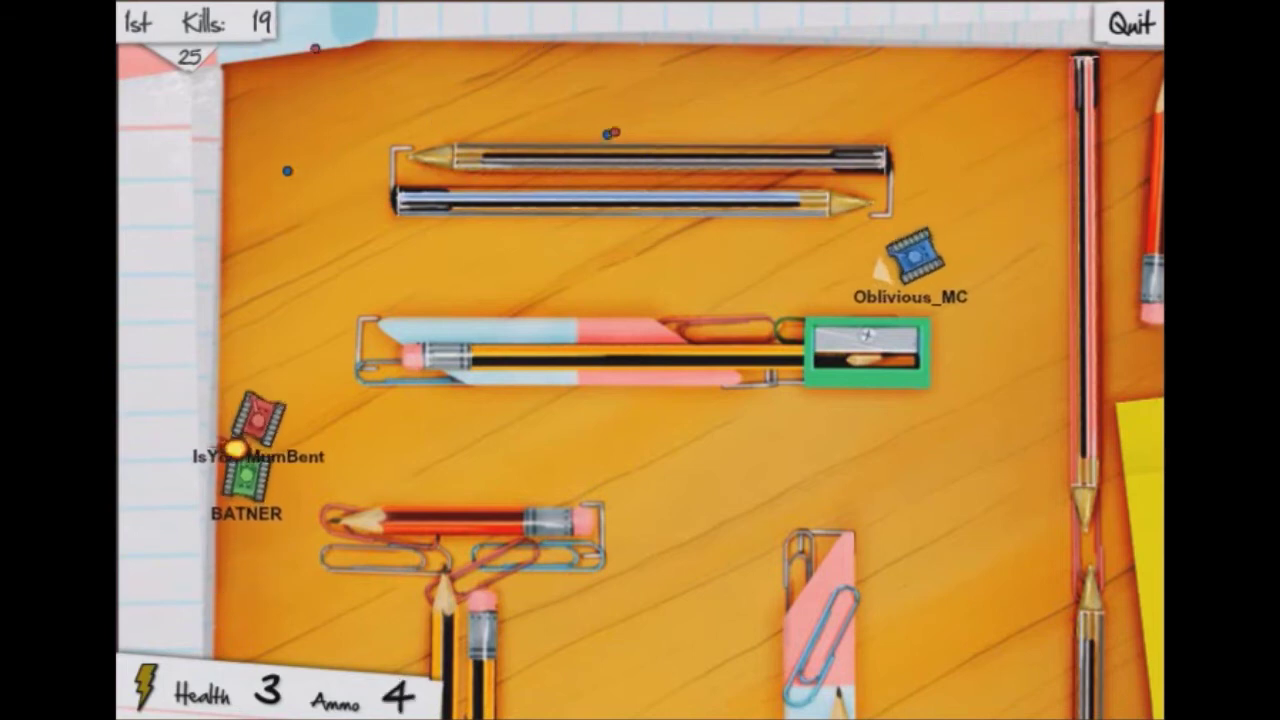
key("Up")
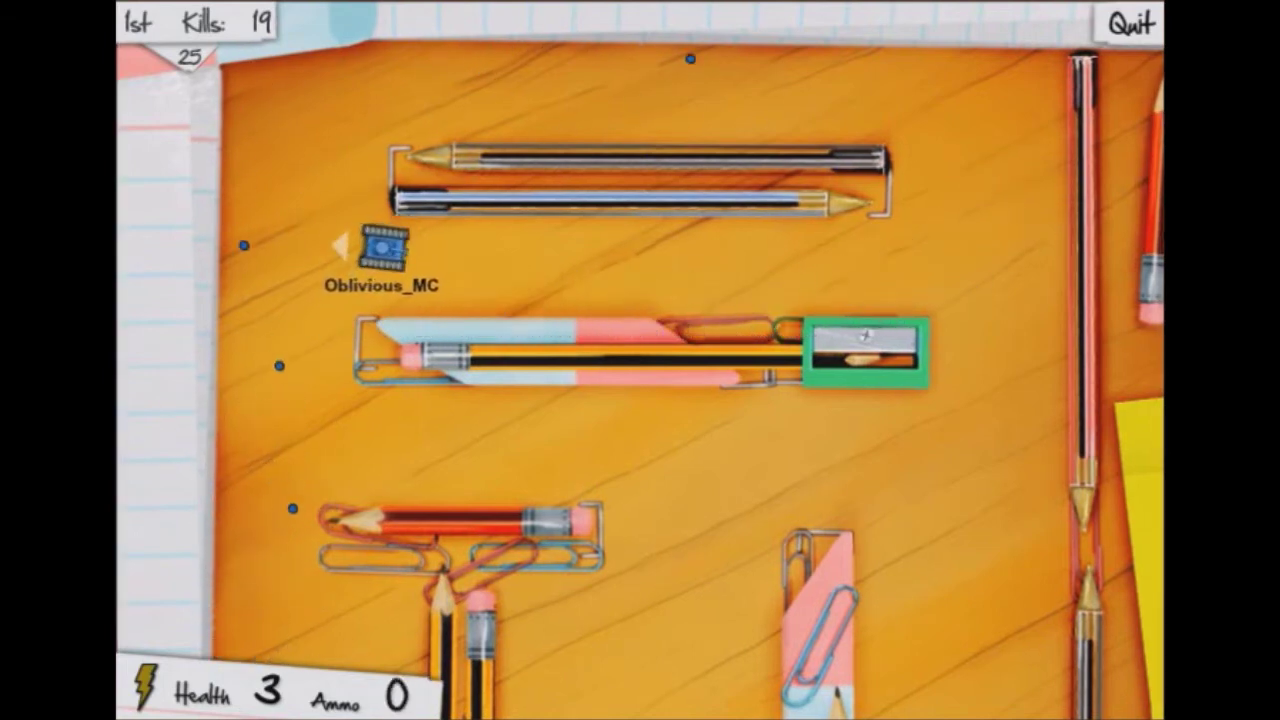
- Drive up to the top edge firing at the nearby enemy, then run right along it
key("Left")
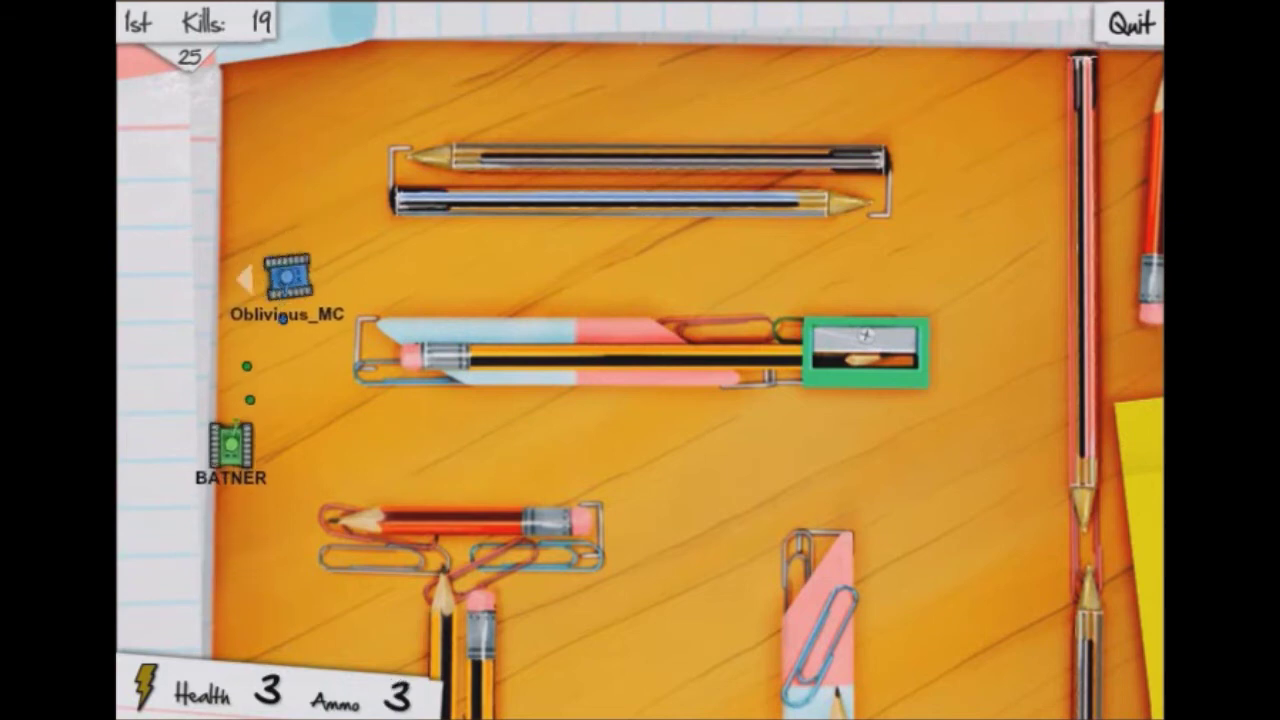
key("Up")
key("space")
key("space")
key("space")
key("Up")
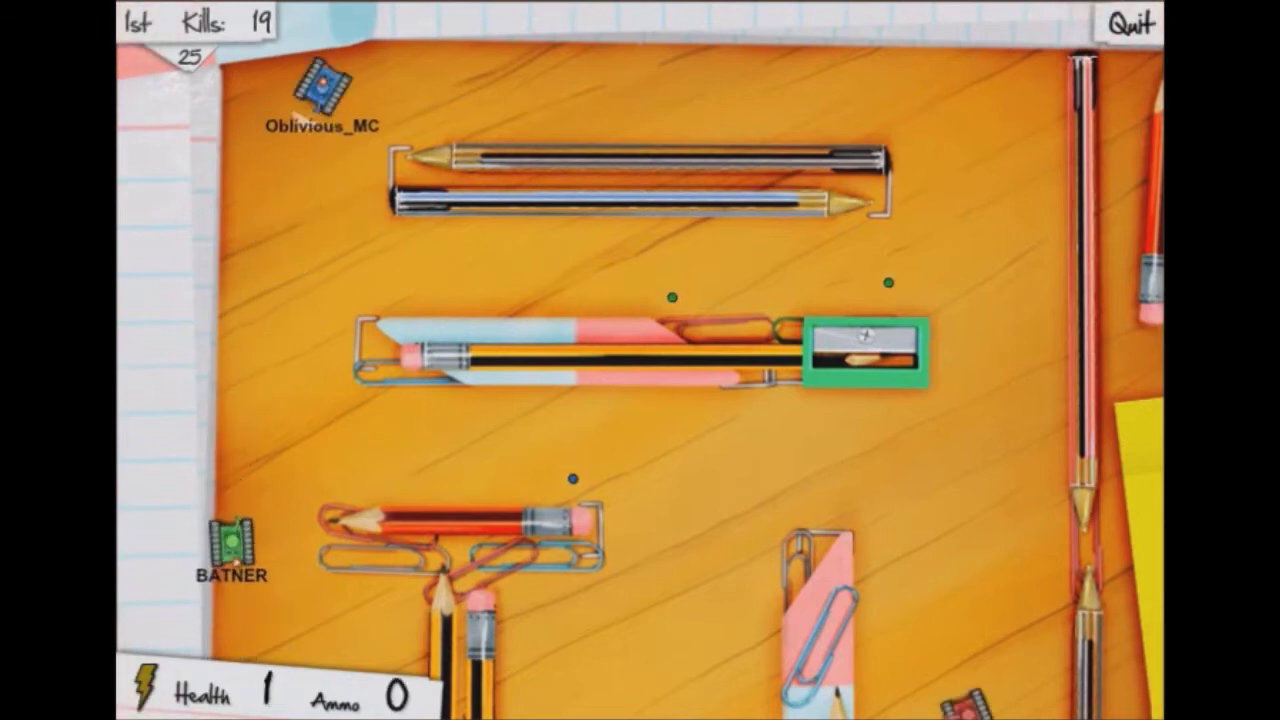
key("Right")
key("Up")
key("space")
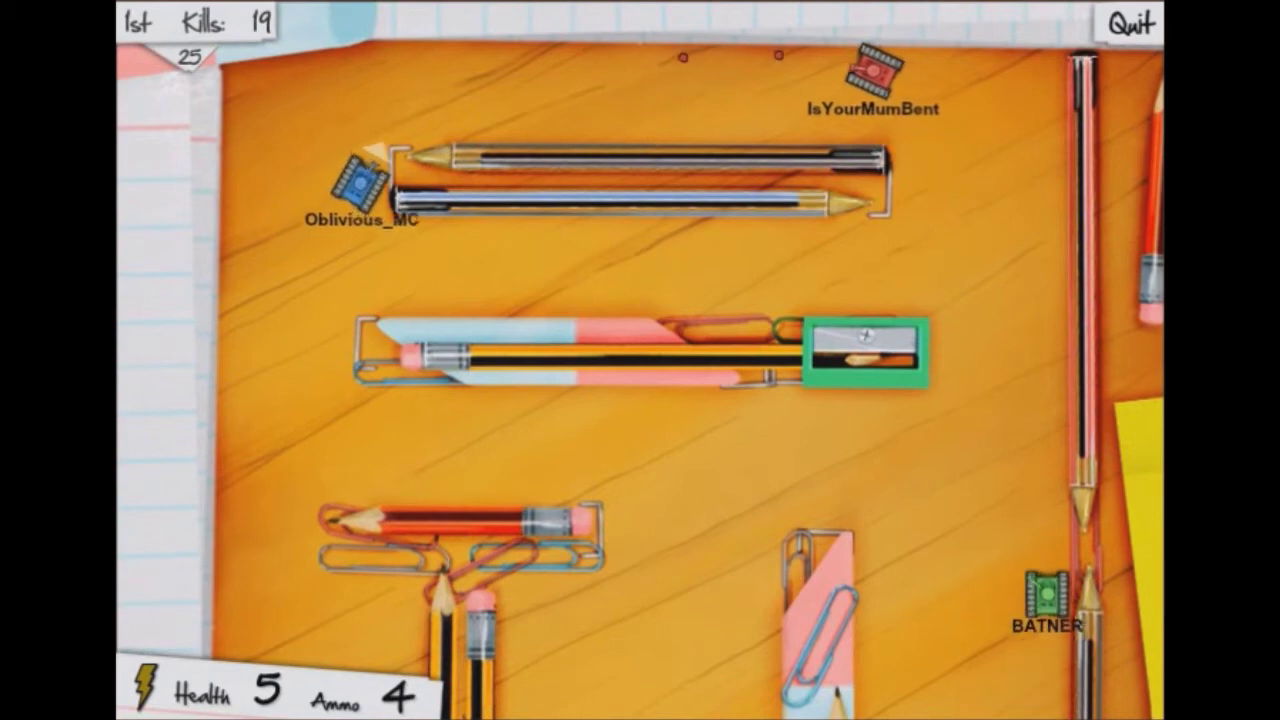
- Back into the top-left corner while firing shells to the right
key("space")
key("Down")
key("space")
key("space")
key("space")
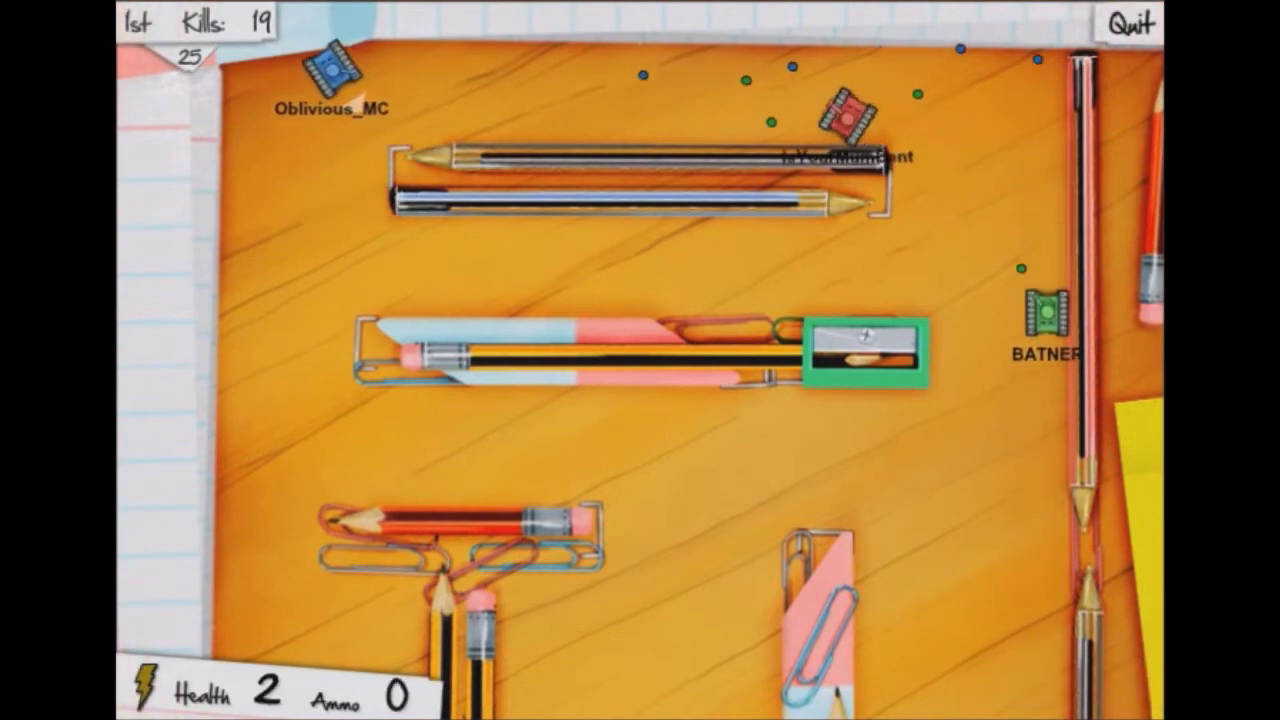
key("Down")
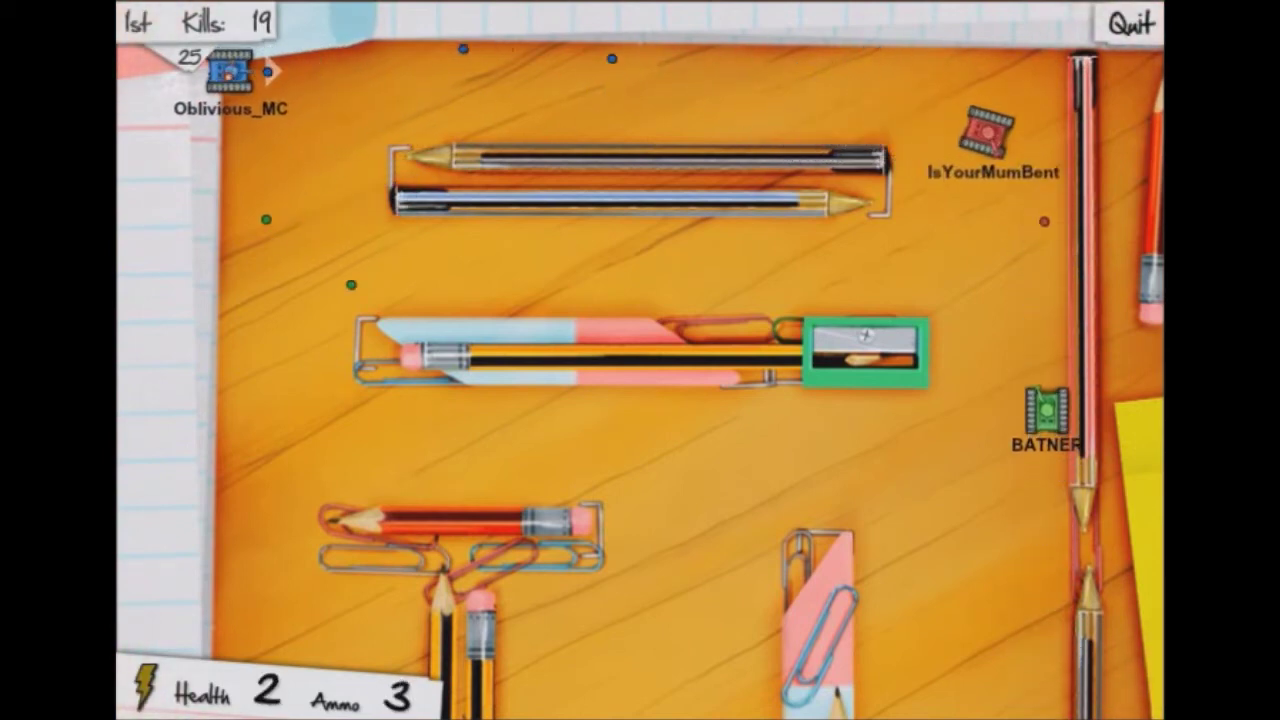
key("space")
key("space")
key("space")
key("Right")
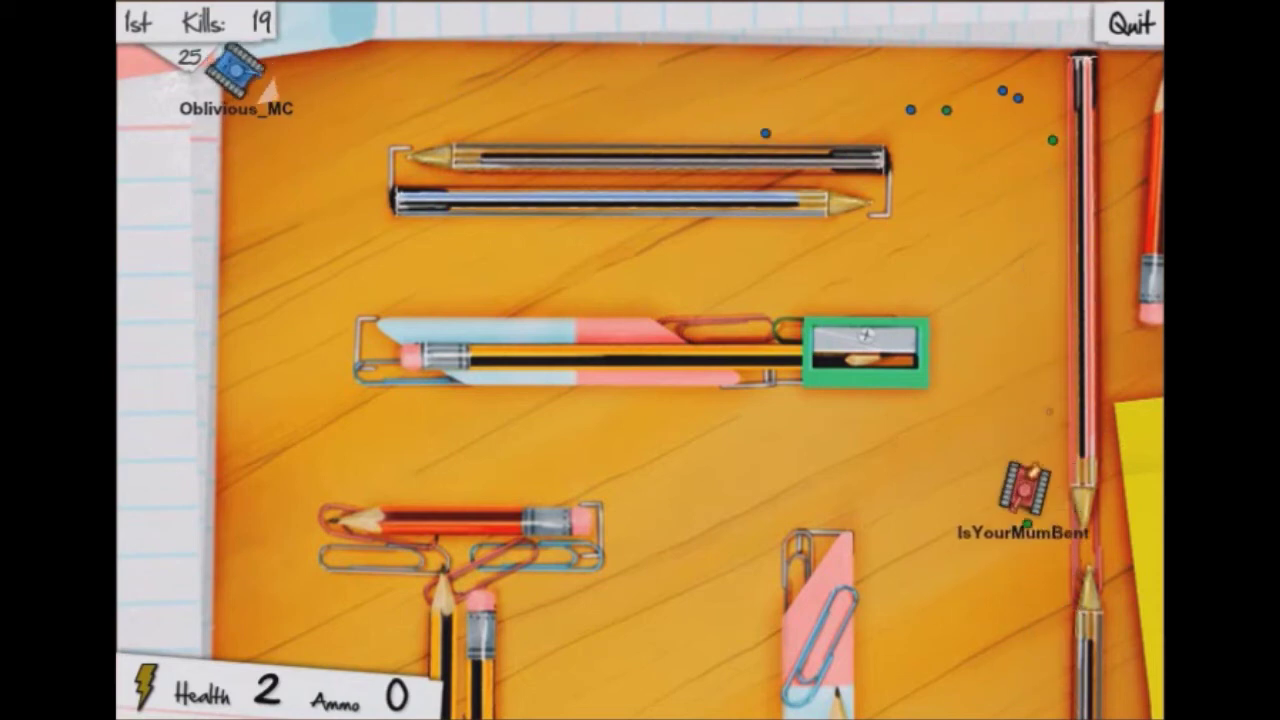
- Drive down-right and advance rightward while firing
key("Up")
key("Left")
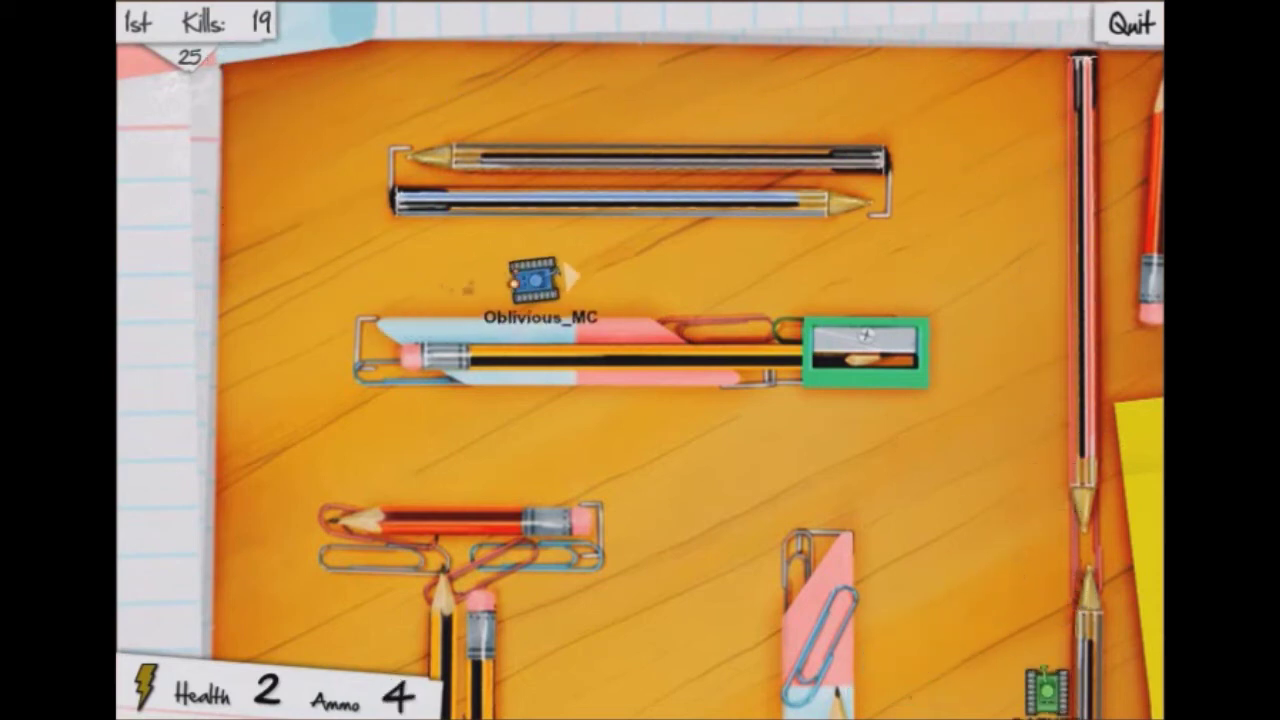
key("Up")
key("space")
key("space")
key("space")
key("space")
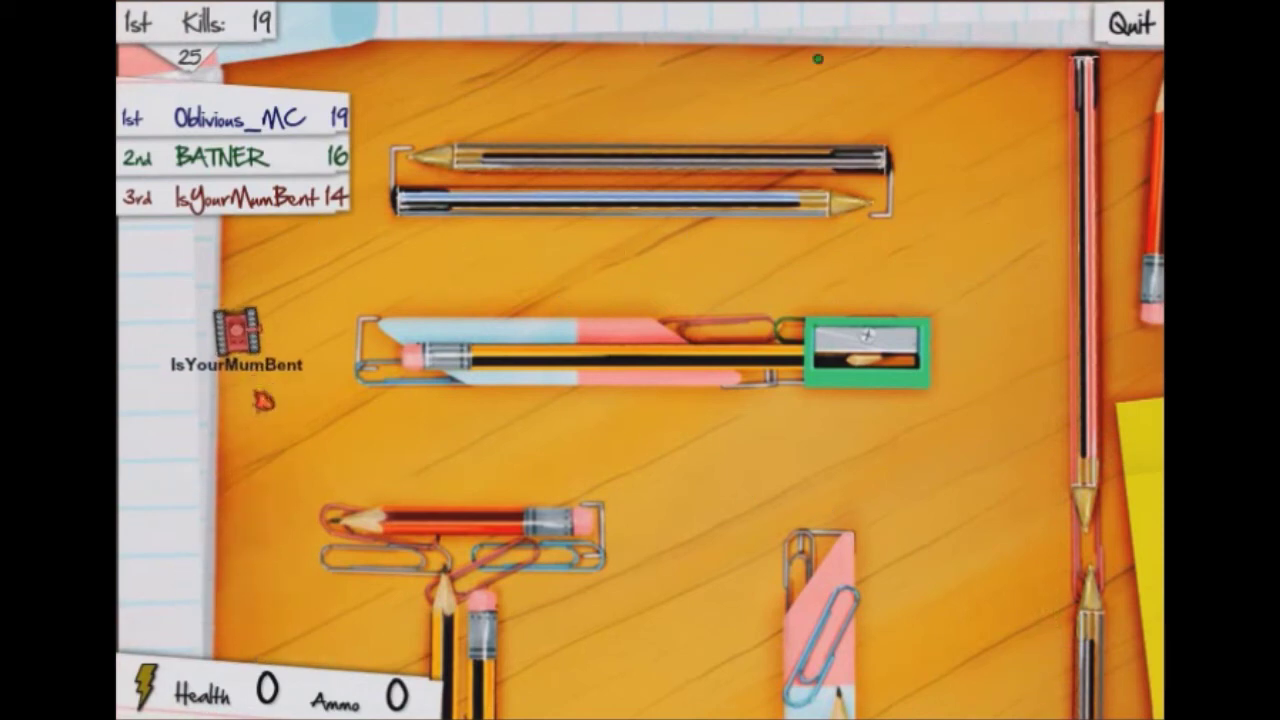
- Drive the respawned tank up-left, firing at the red tank and adjusting aim
key("Down")
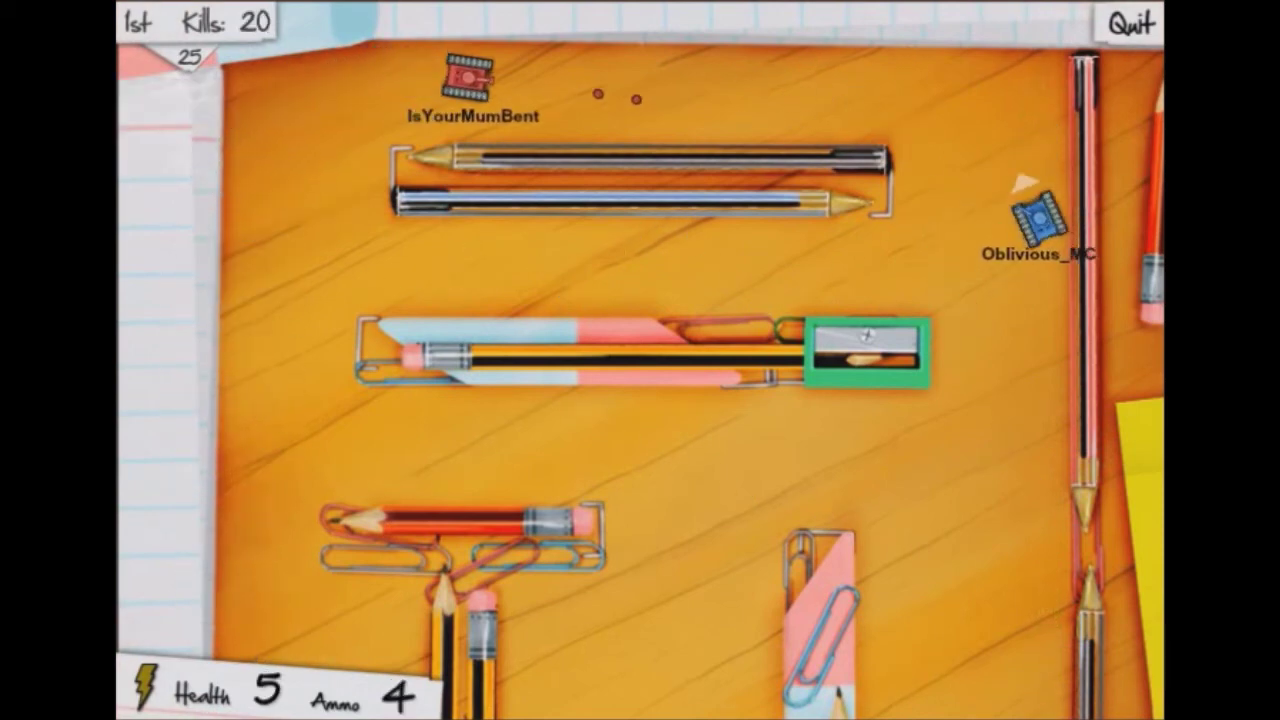
key("Up")
key("space")
key("space")
key("space")
key("space")
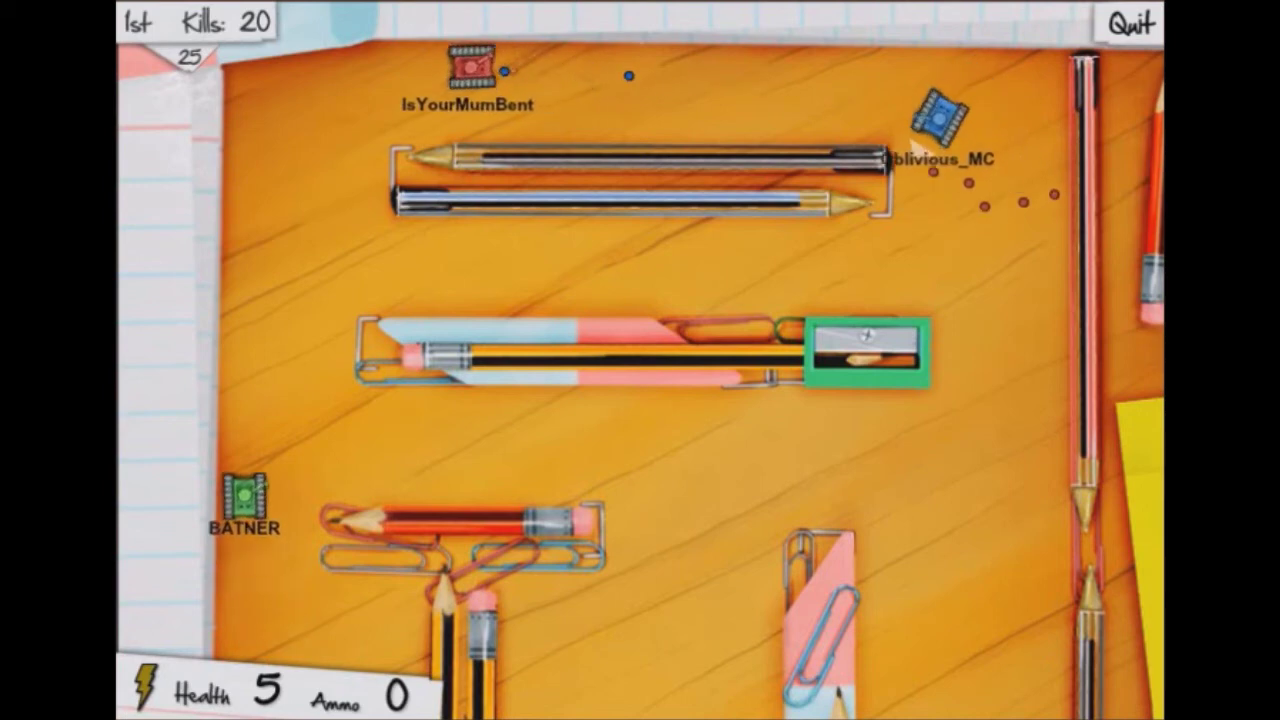
key("Down")
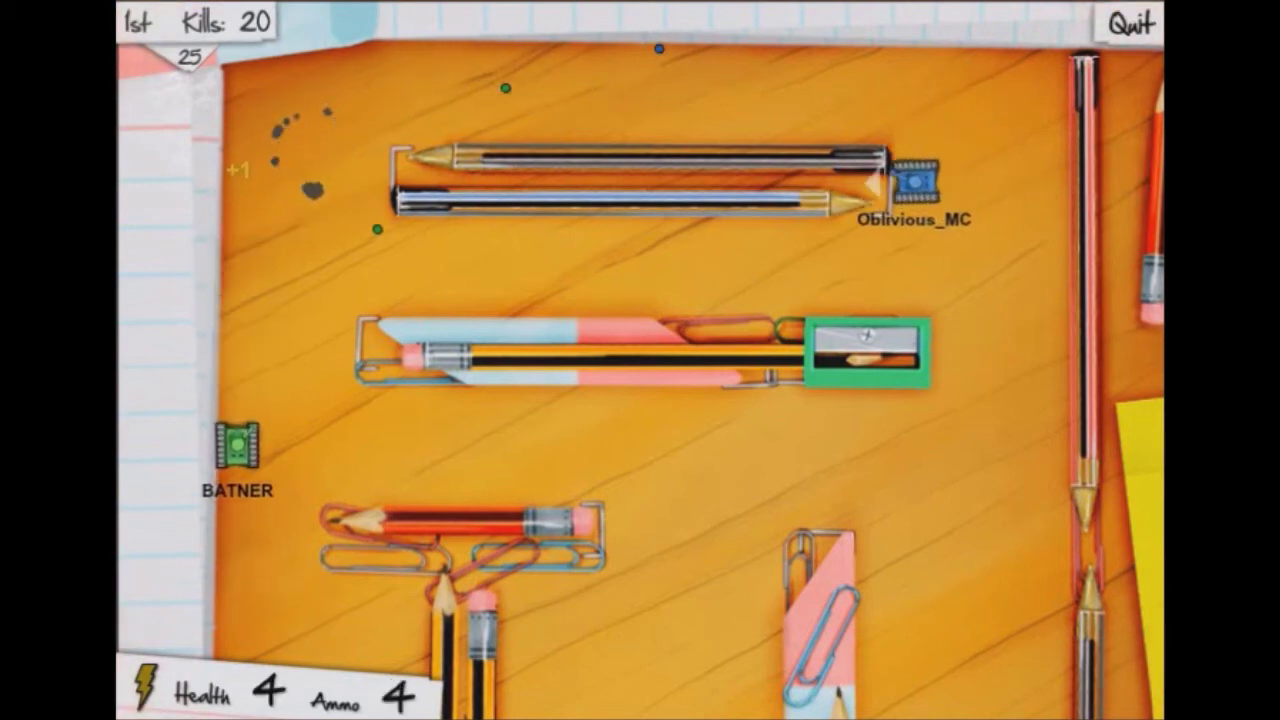
key("Right")
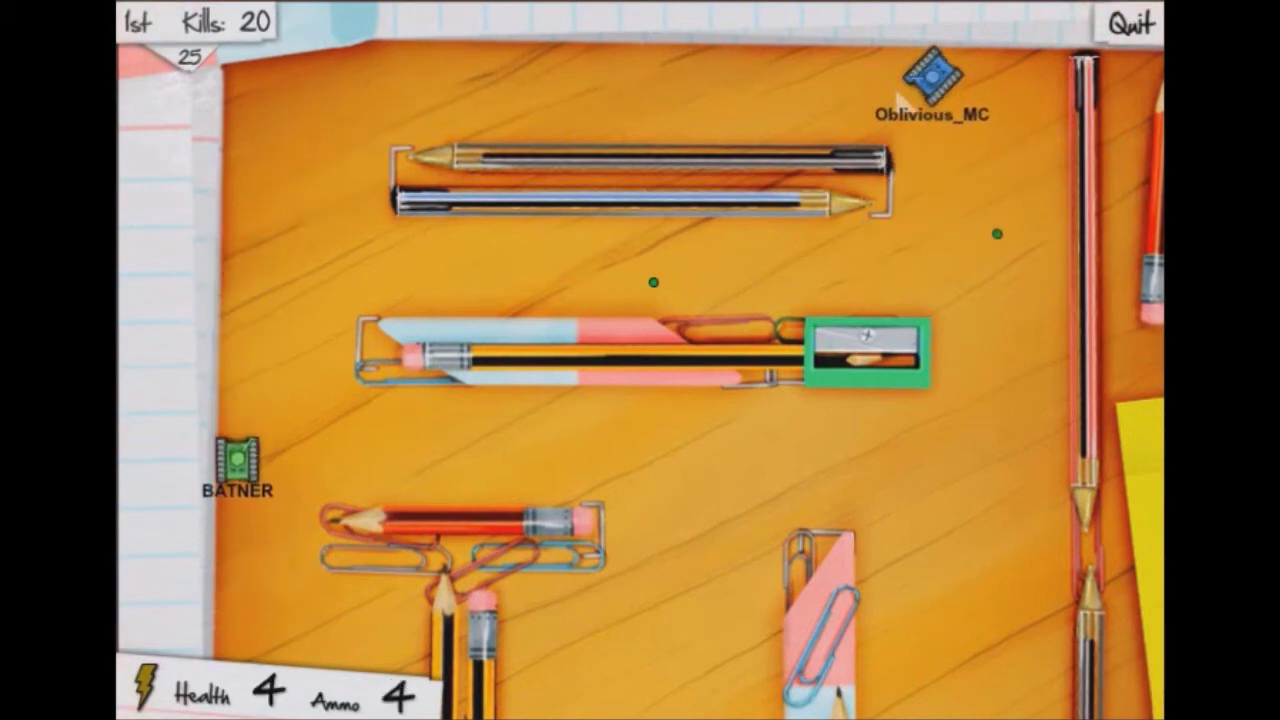
- Drive left along the top firing a stream of shells, then turn to face down
key("Left")
key("space")
key("space")
key("space")
key("space")
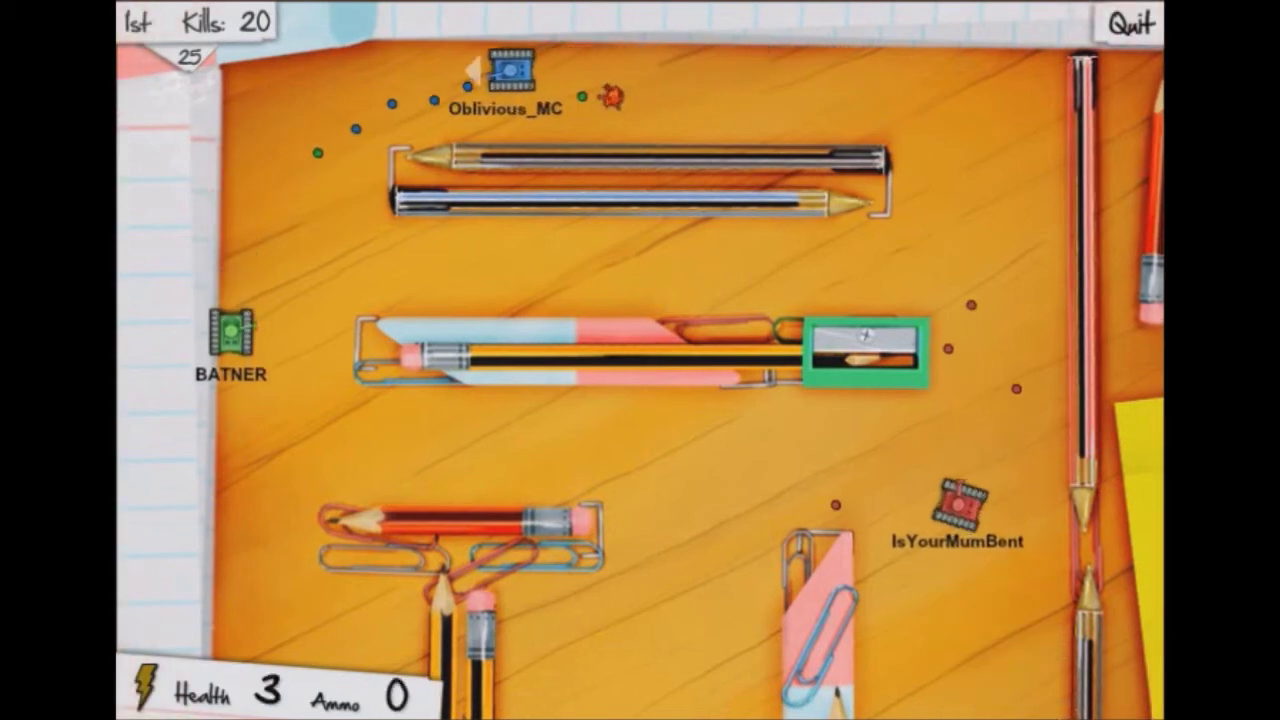
key("Left")
key("Down")
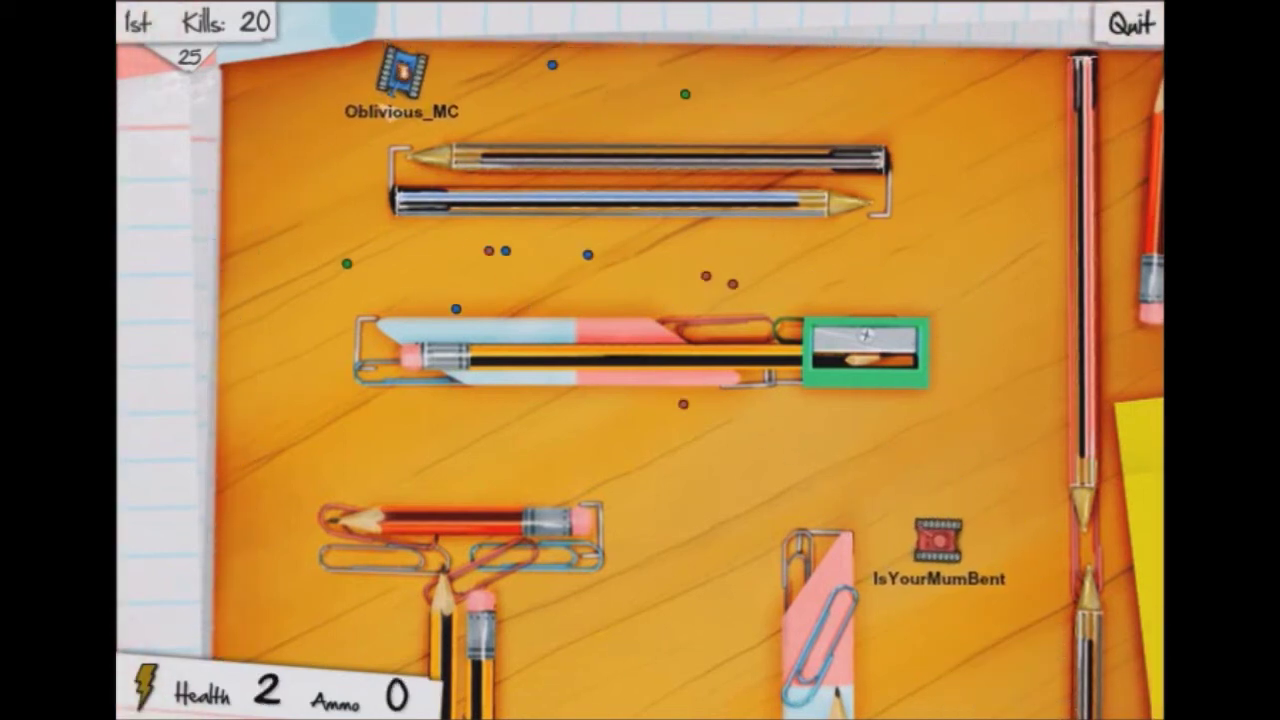
- Fire the remaining shells to destroy IsYourMumBent's tank
key("space")
key("space")
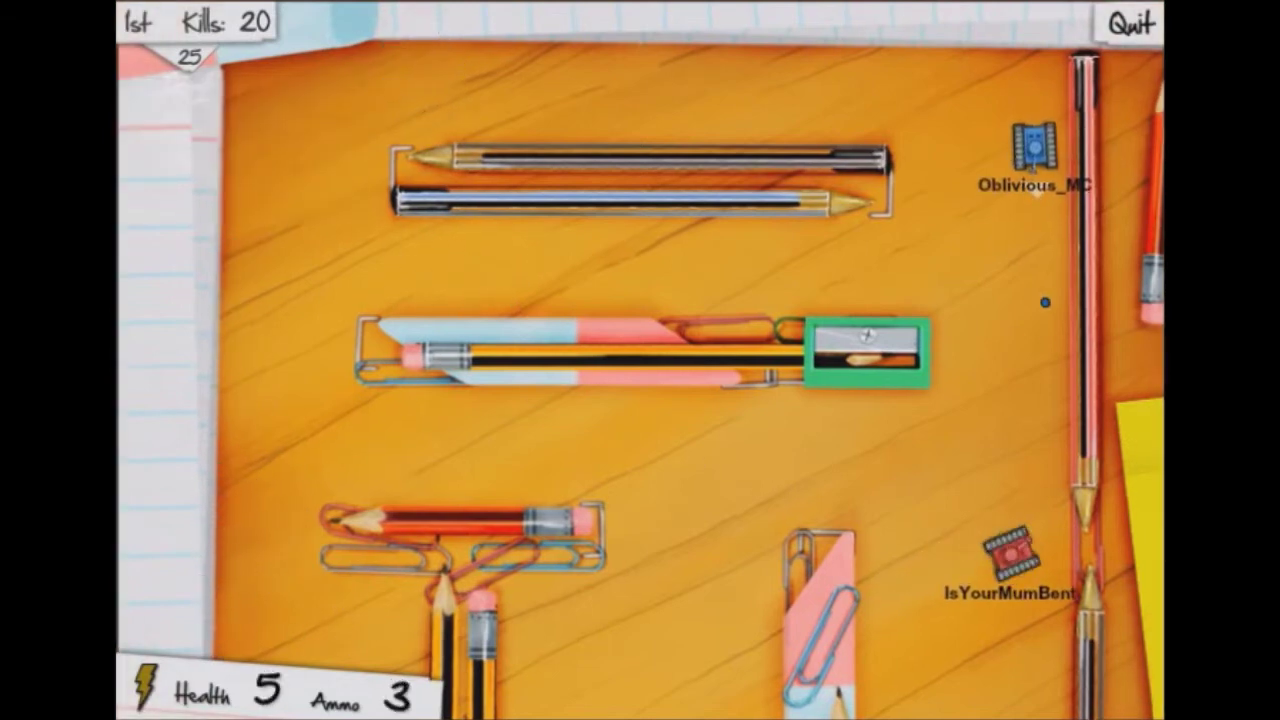
key("space")
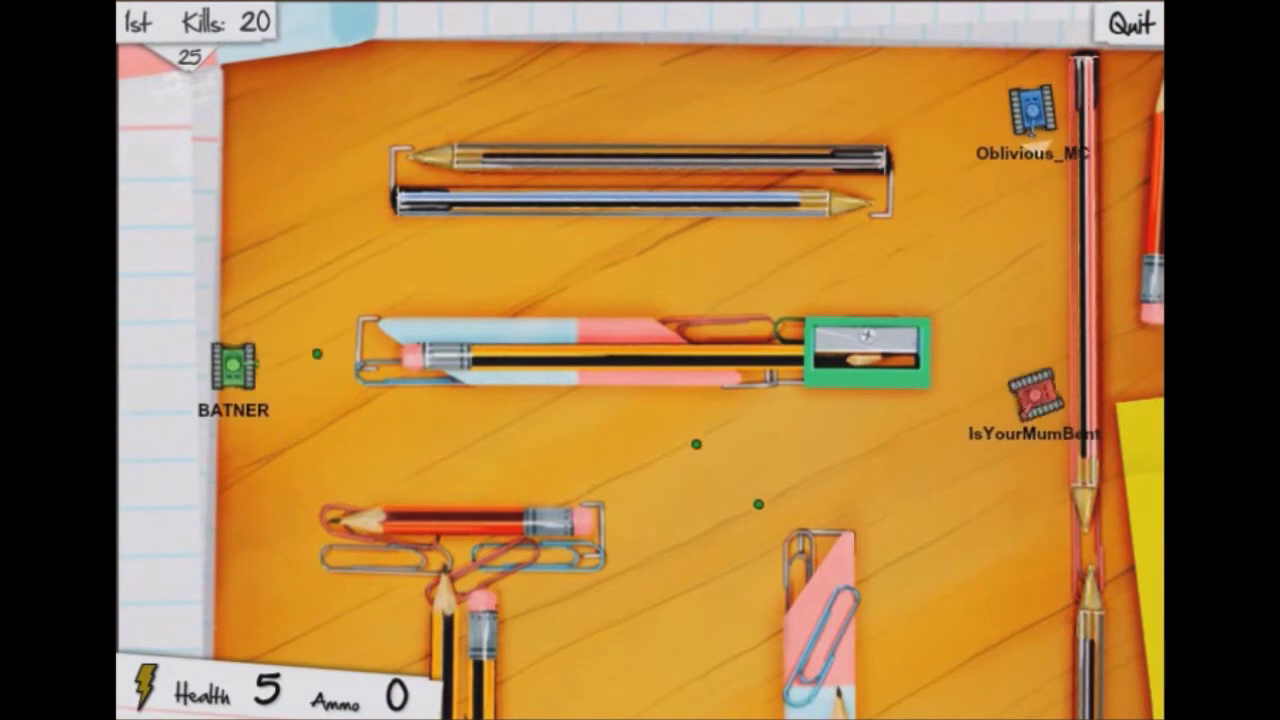
key("Down")
key("Down")
key("space")
key("space")
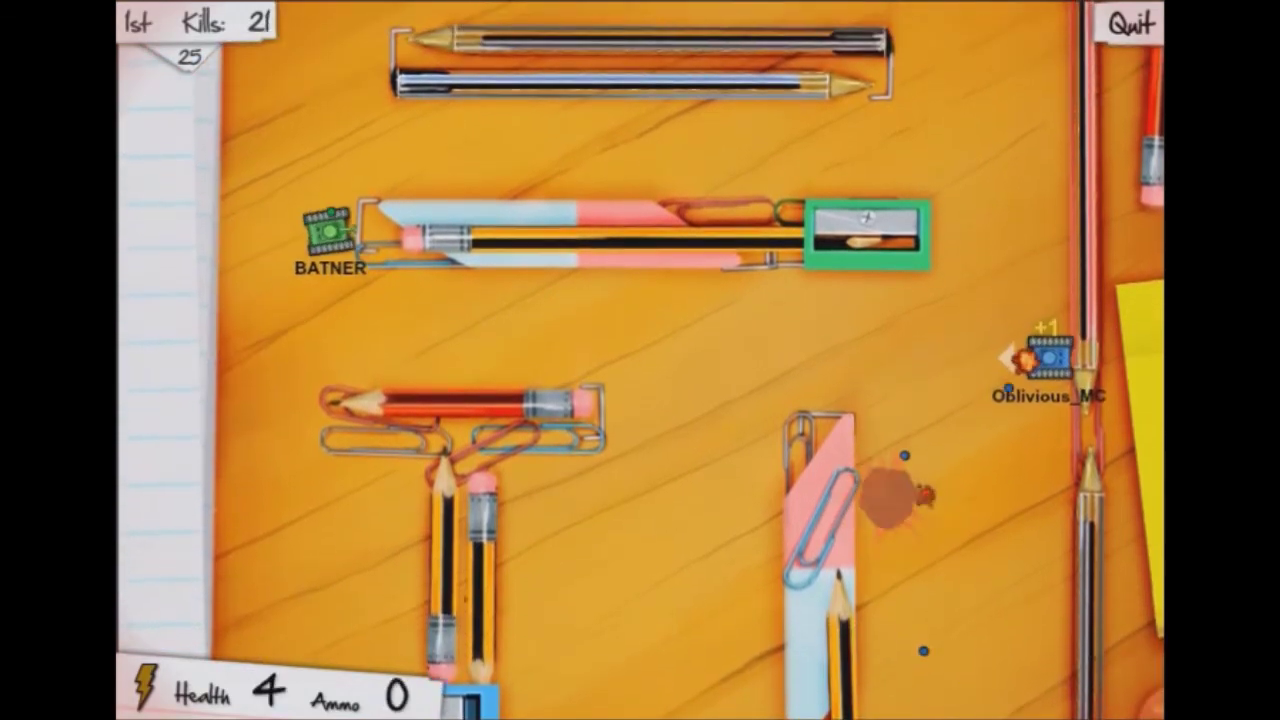
- Drive up-left to the pen tips to refill ammo and fire upward
key("Right")
key("Up")
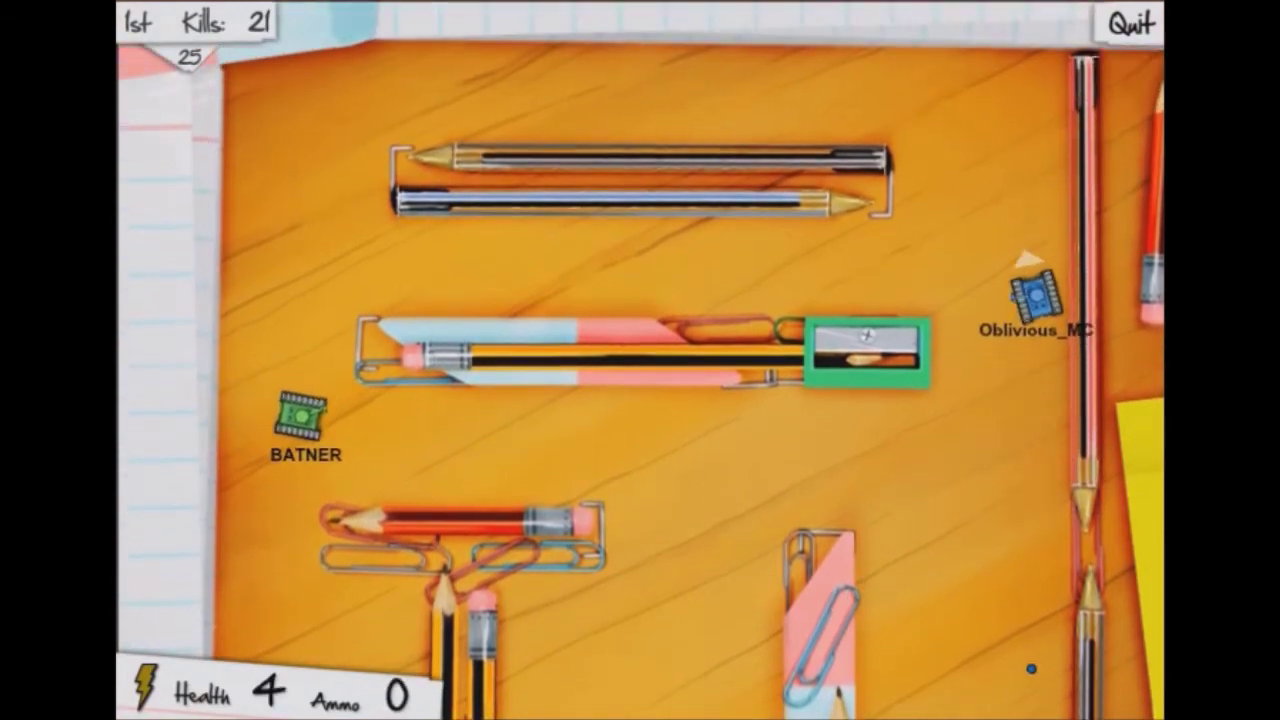
key("Up")
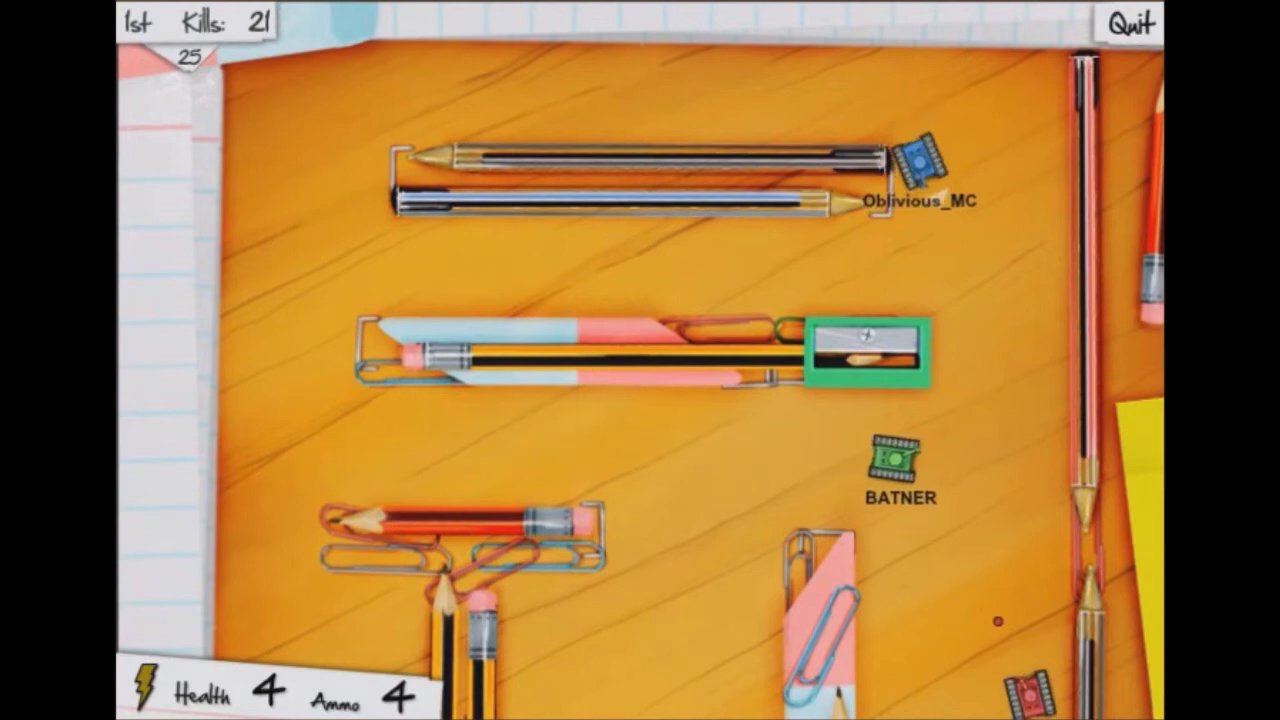
key("space")
key("space")
key("space")
key("space")
- Reverse diagonally, then drive down and fire once
key("Down")
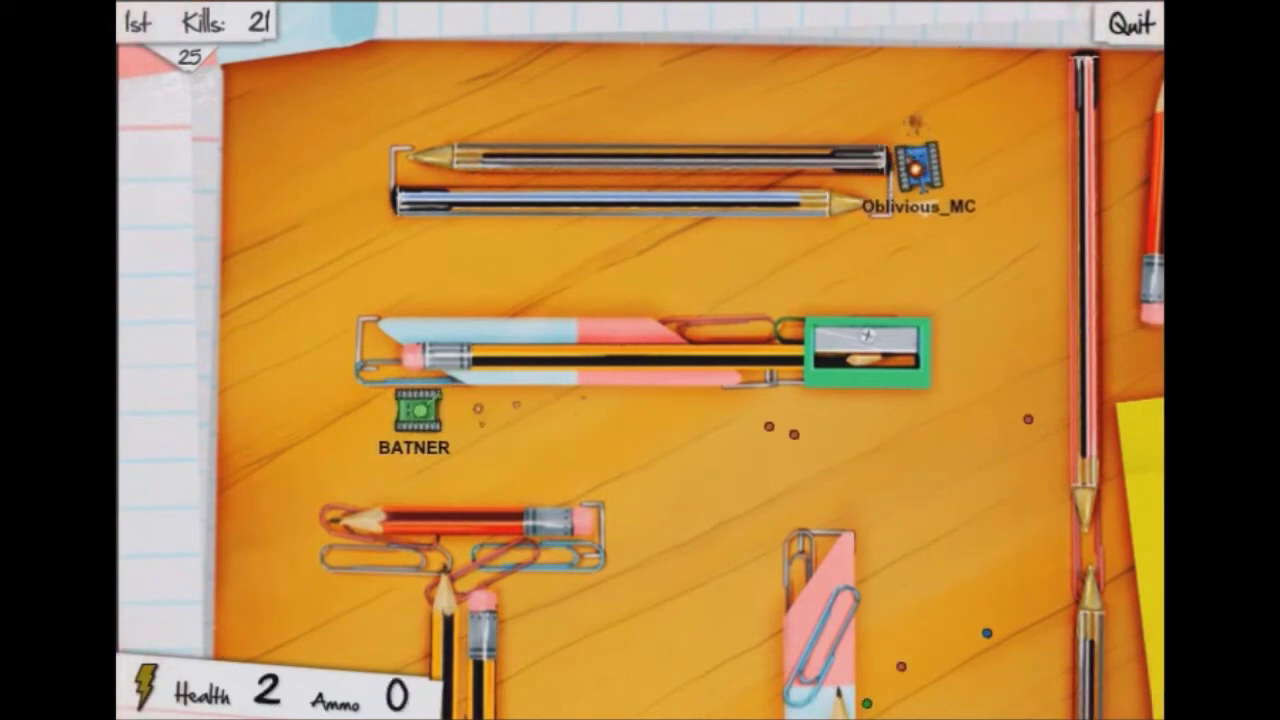
key("Right")
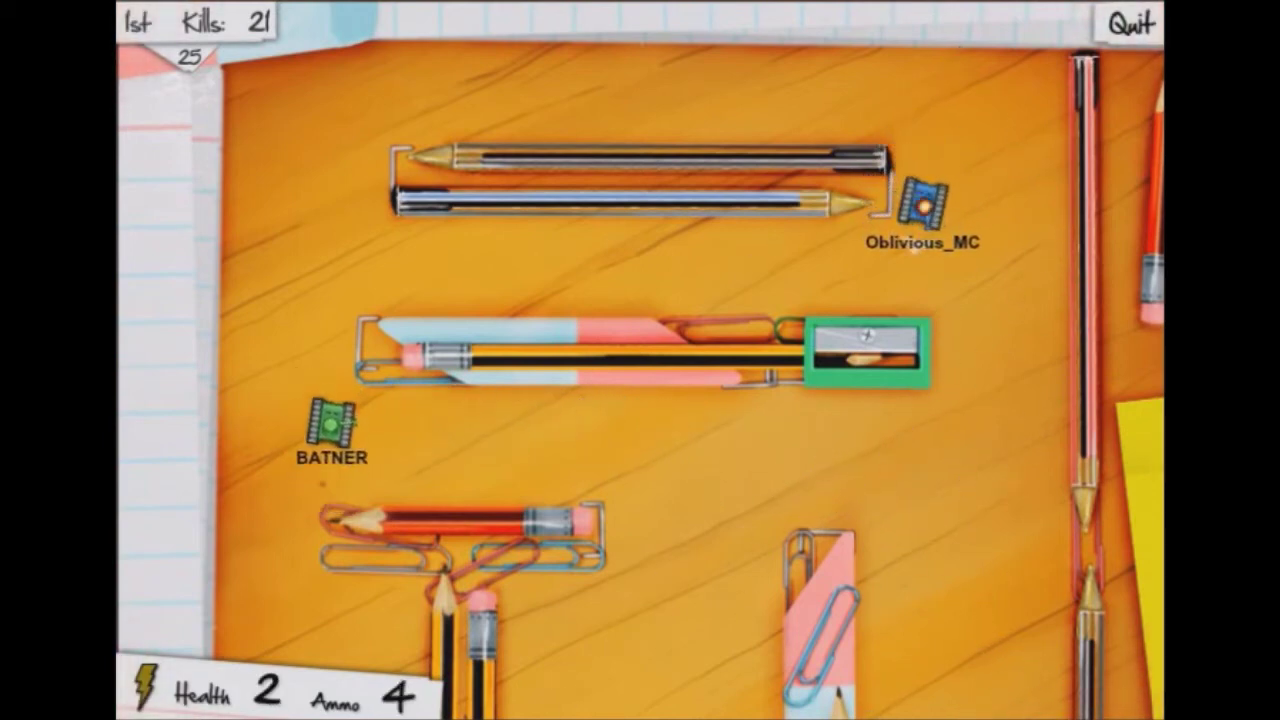
key("Down")
key("space")
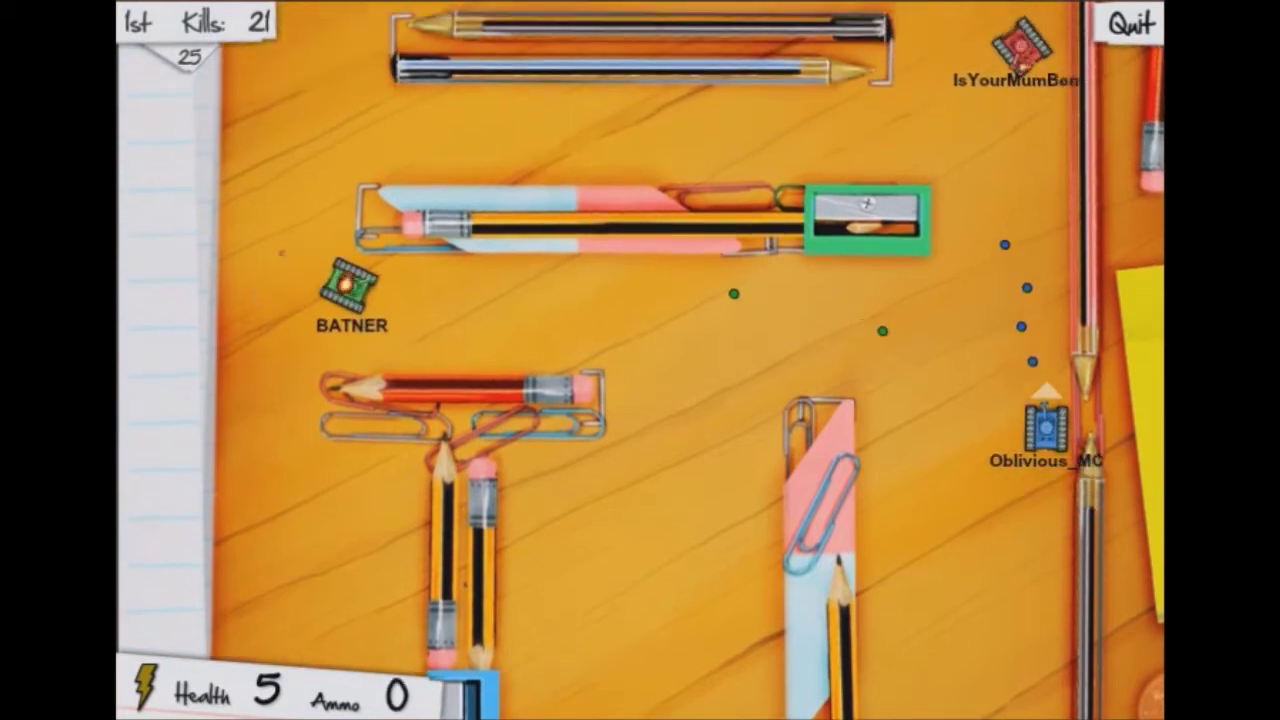
- Drive the respawned tank up toward the top pen and turn toward the enemy
key("Up")
key("Left")
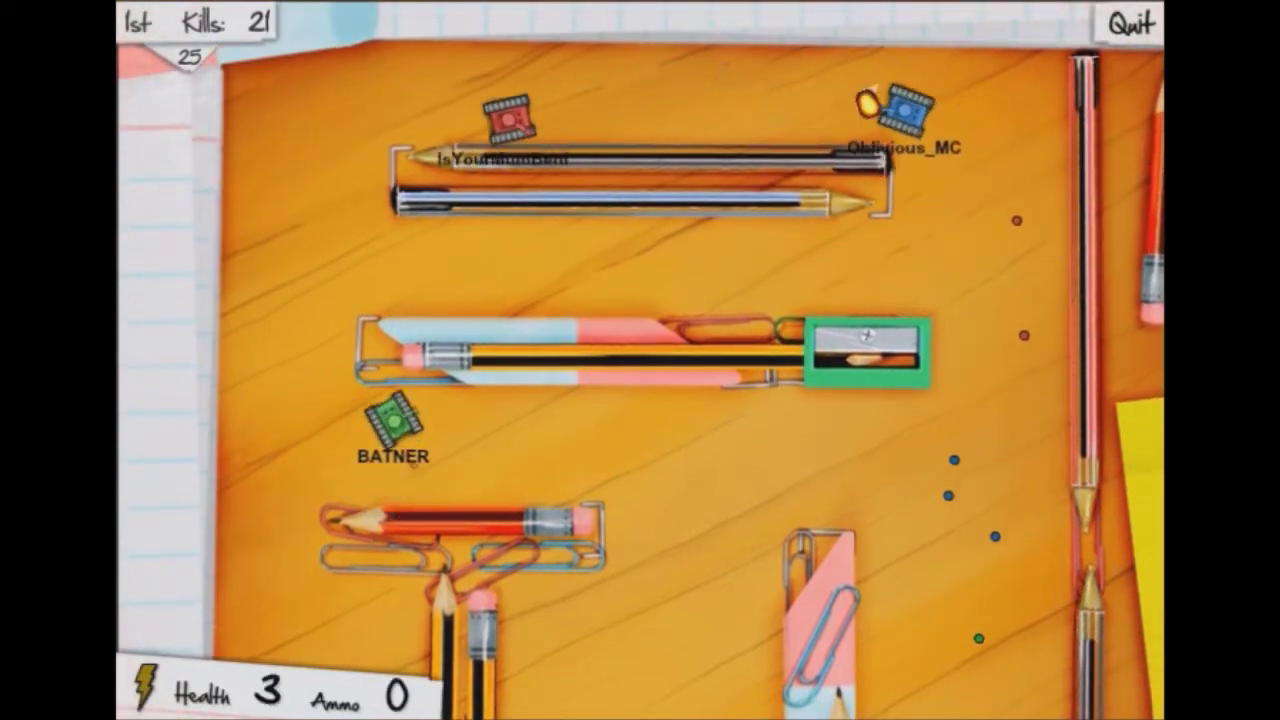
key("Up")
key("space")
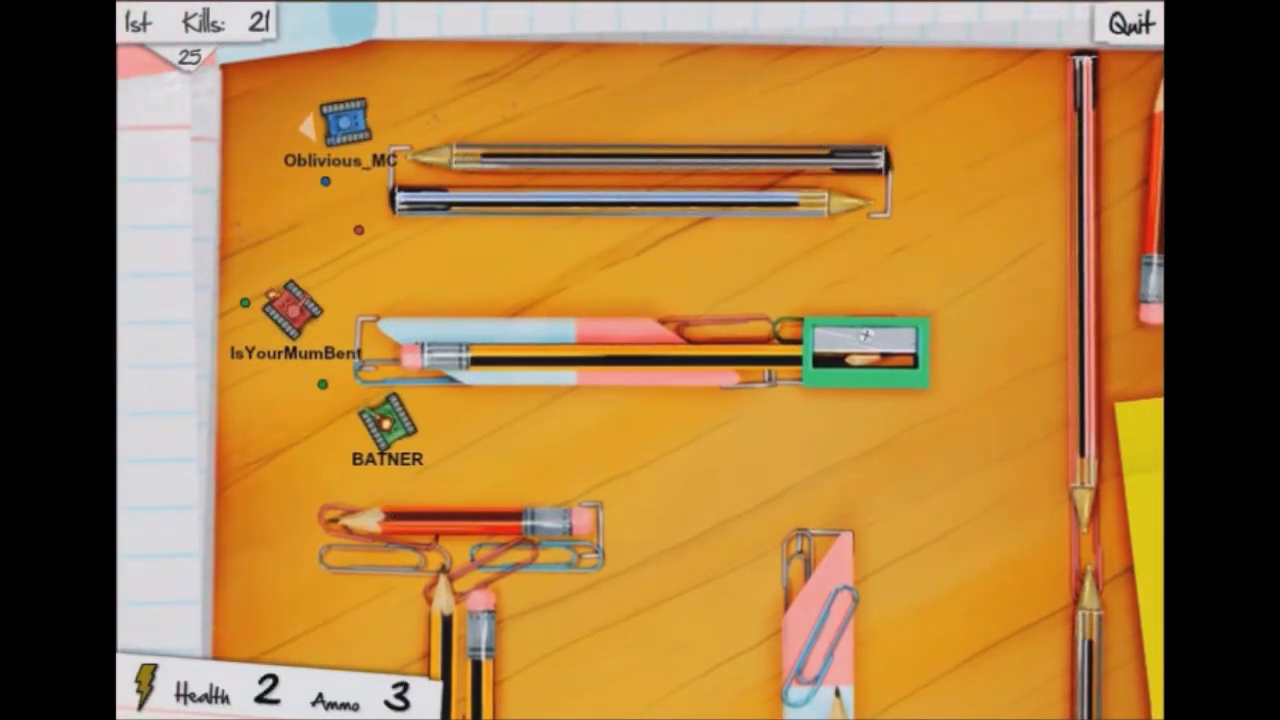
- Fire up-left at the enemy tanks and destroy BATNER's green tank
key("space")
key("space")
key("Right")
key("space")
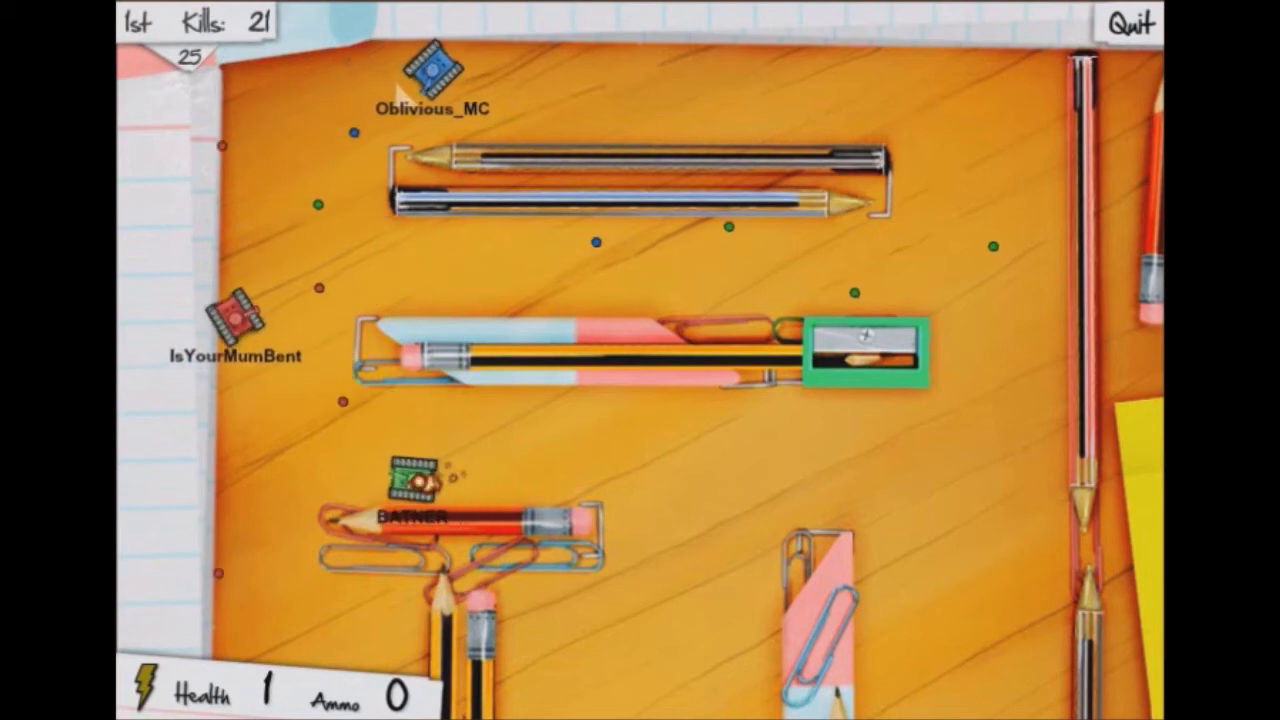
key("space")
key("space")
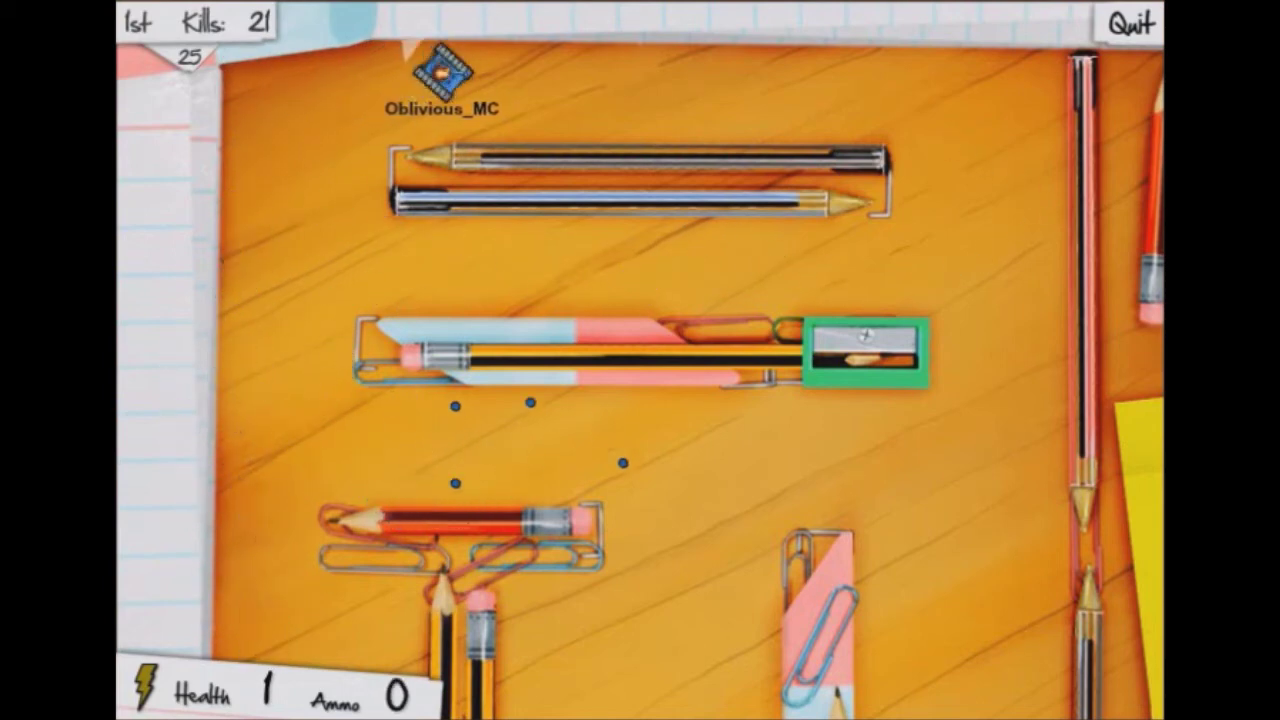
- Keep firing toward BATNER along the top, then move left and up
key("Up")
key("space")
key("space")
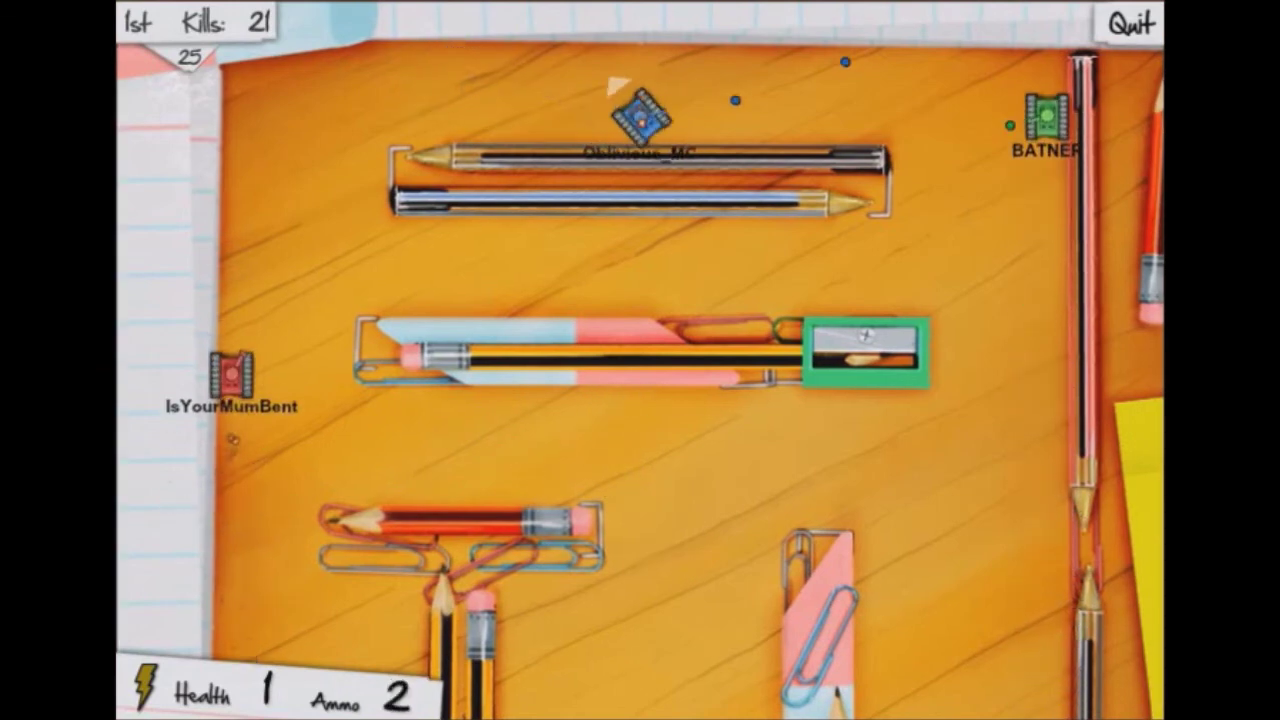
key("Left")
key("Up")
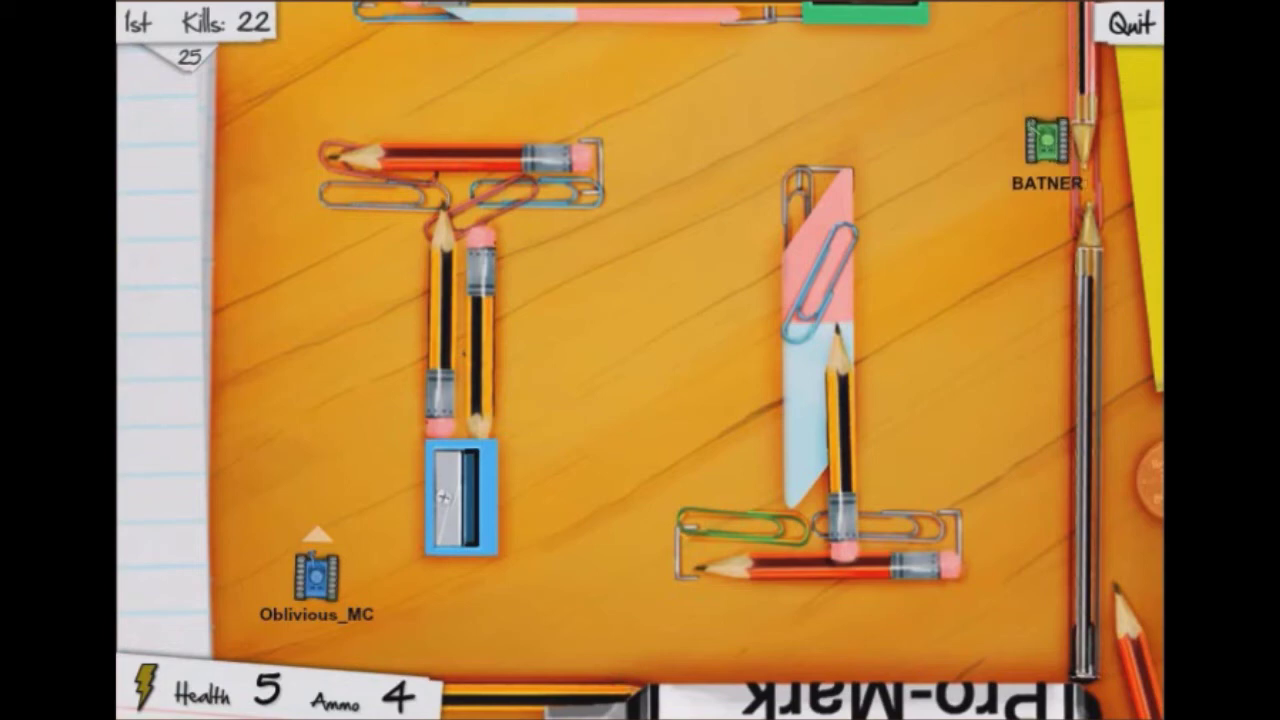
key("Up")
- Fire at enemies to the right, then drive down emptying the remaining shells
key("Right")
key("space")
key("space")
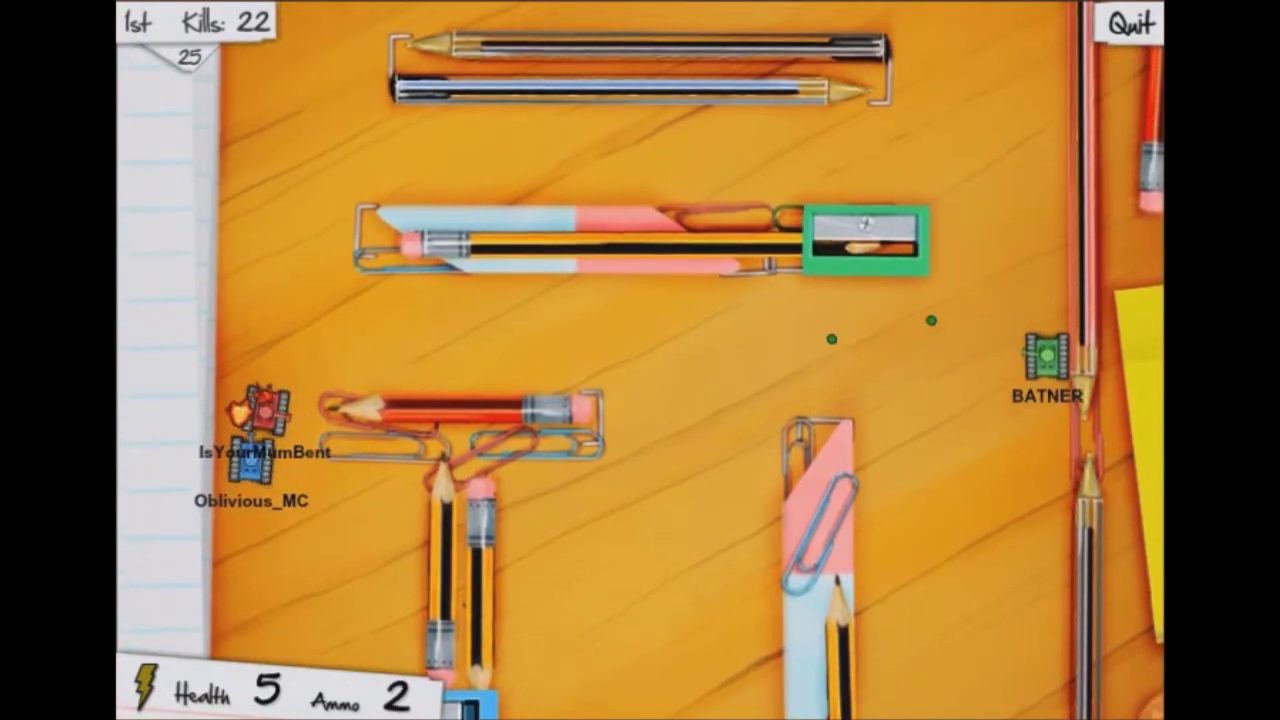
key("Down")
key("space")
key("space")
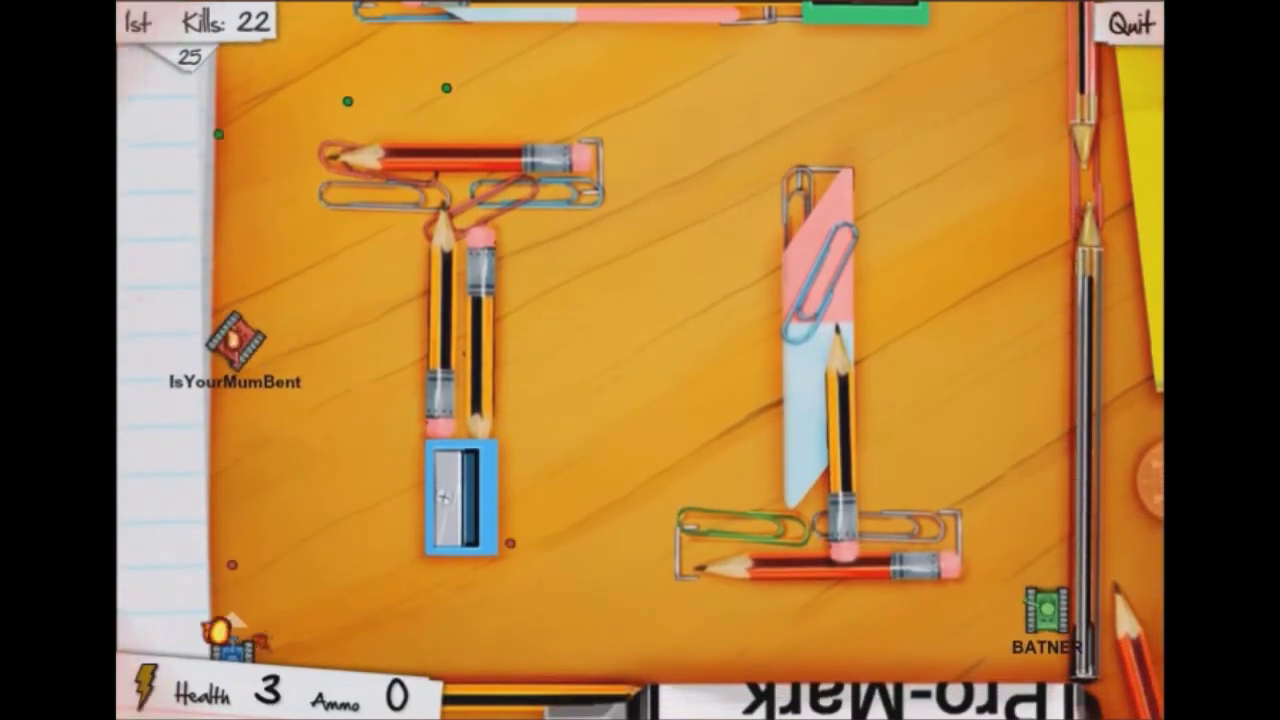
- Finish off the red tank, then drive right along the top firing twice
key("Up")
key("space")
key("space")
key("space")
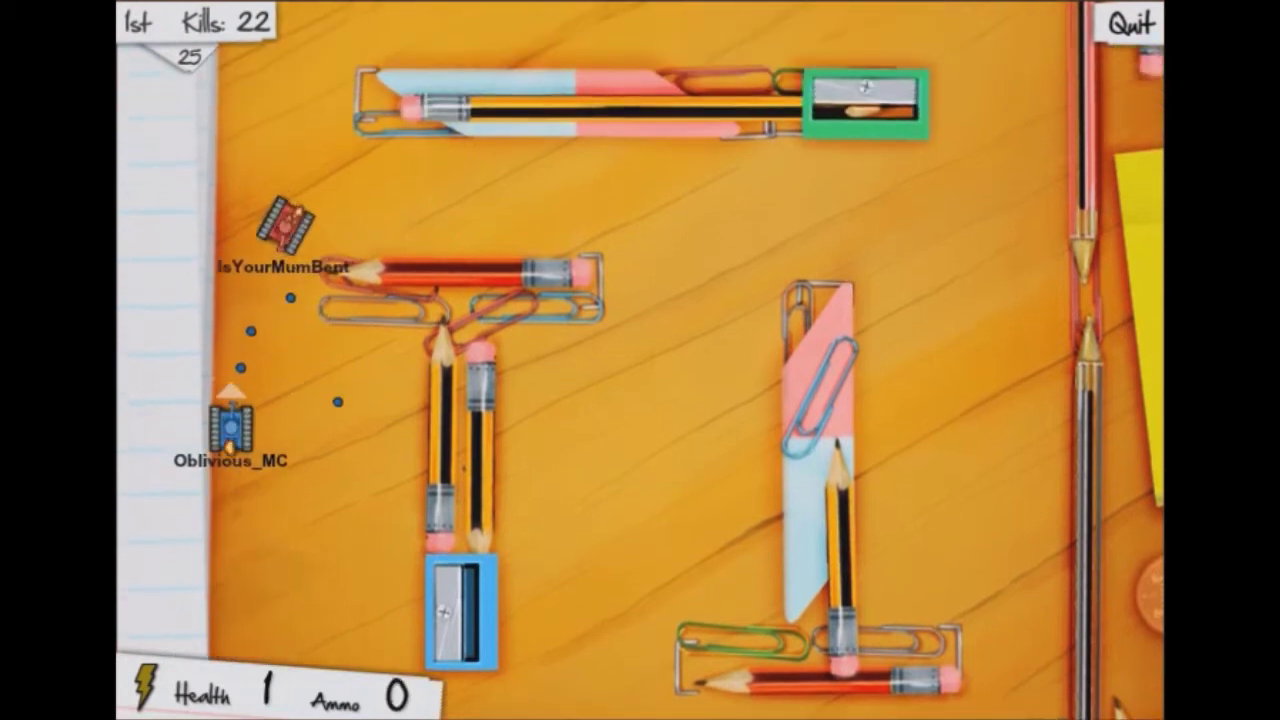
key("Up")
key("Right")
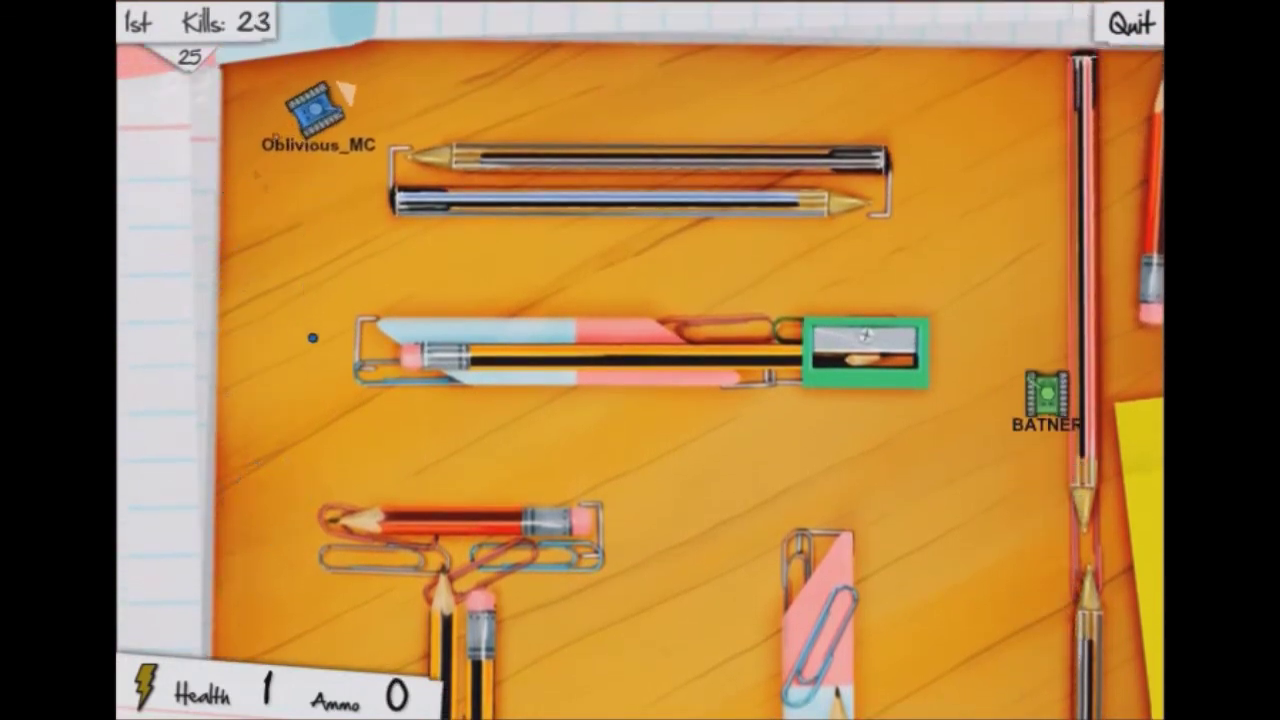
key("Up")
key("space")
key("space")
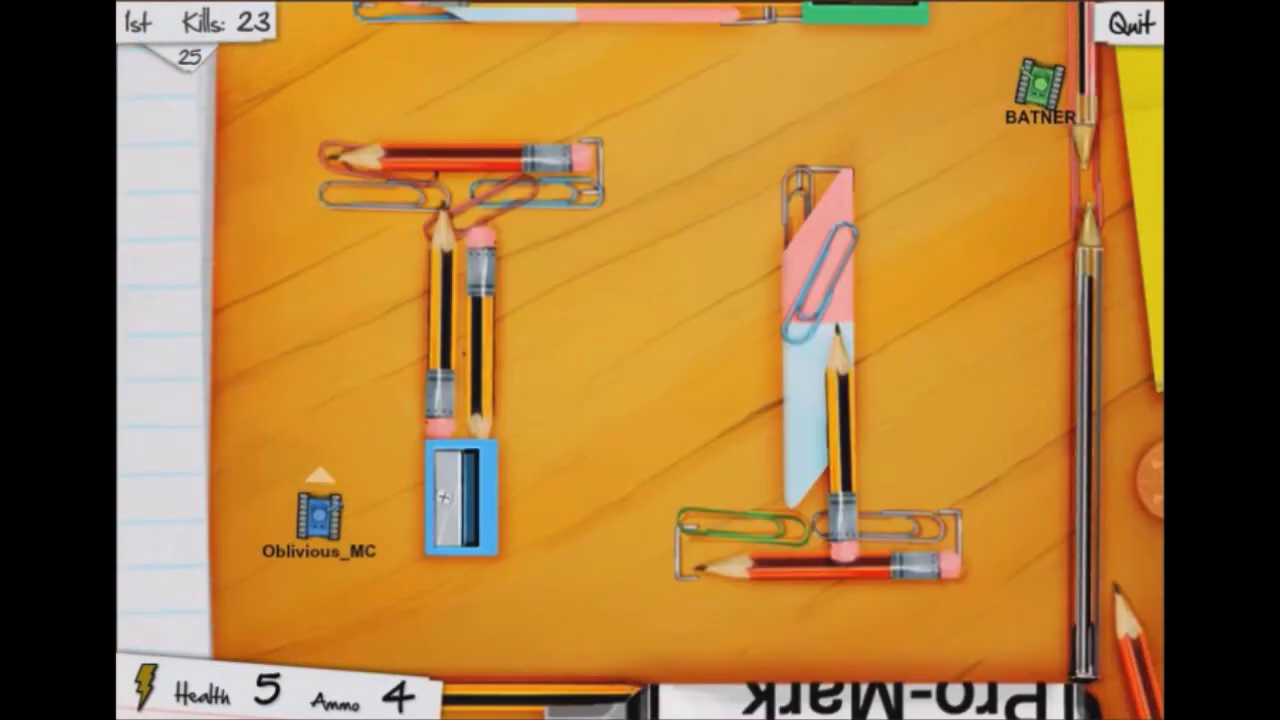
- Drive up to the top-left corner and fire three shots
key("Up")
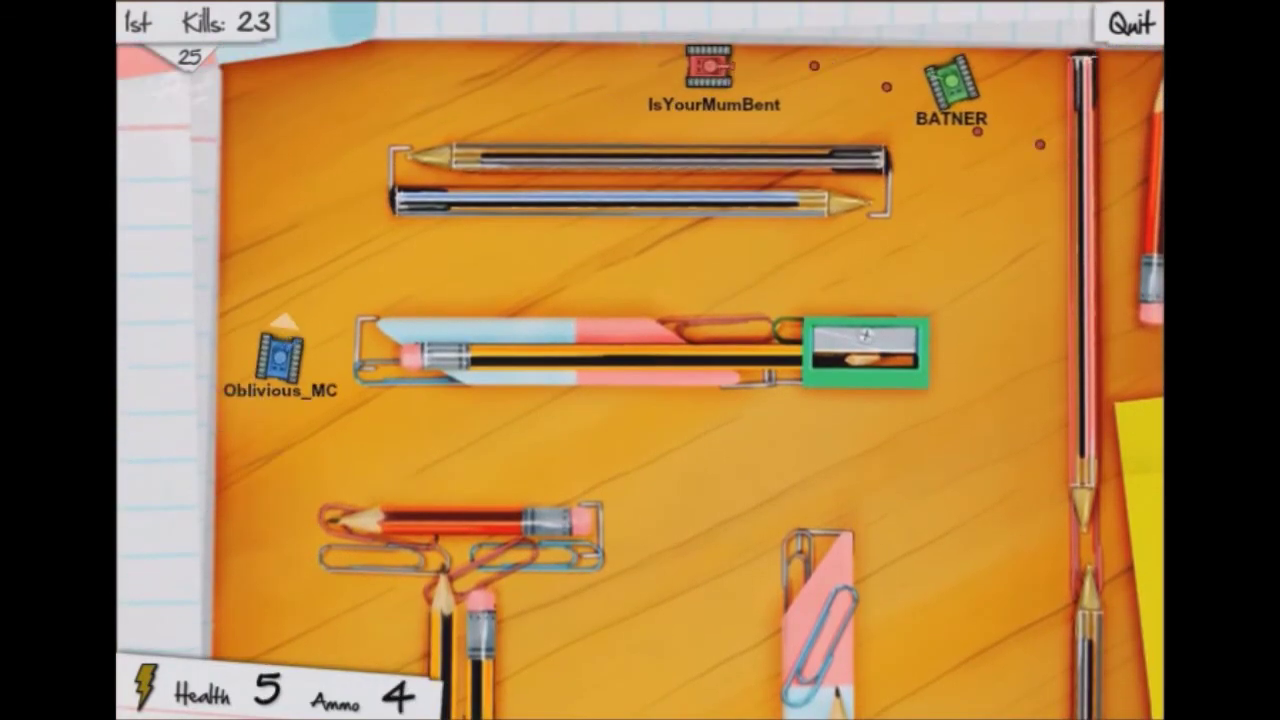
key("Up")
key("space")
key("space")
key("Left")
key("space")
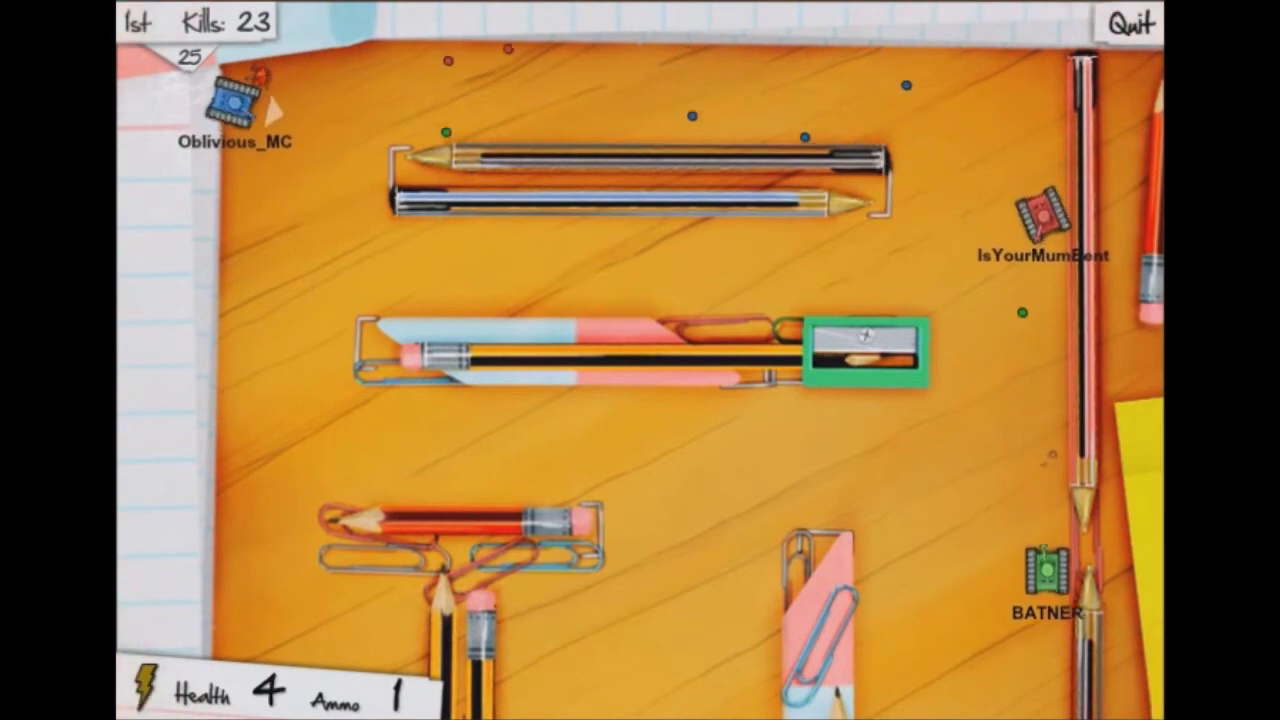
- Fire while moving toward the sharpener row, then drive down past it
key("Right")
key("Up")
key("space")
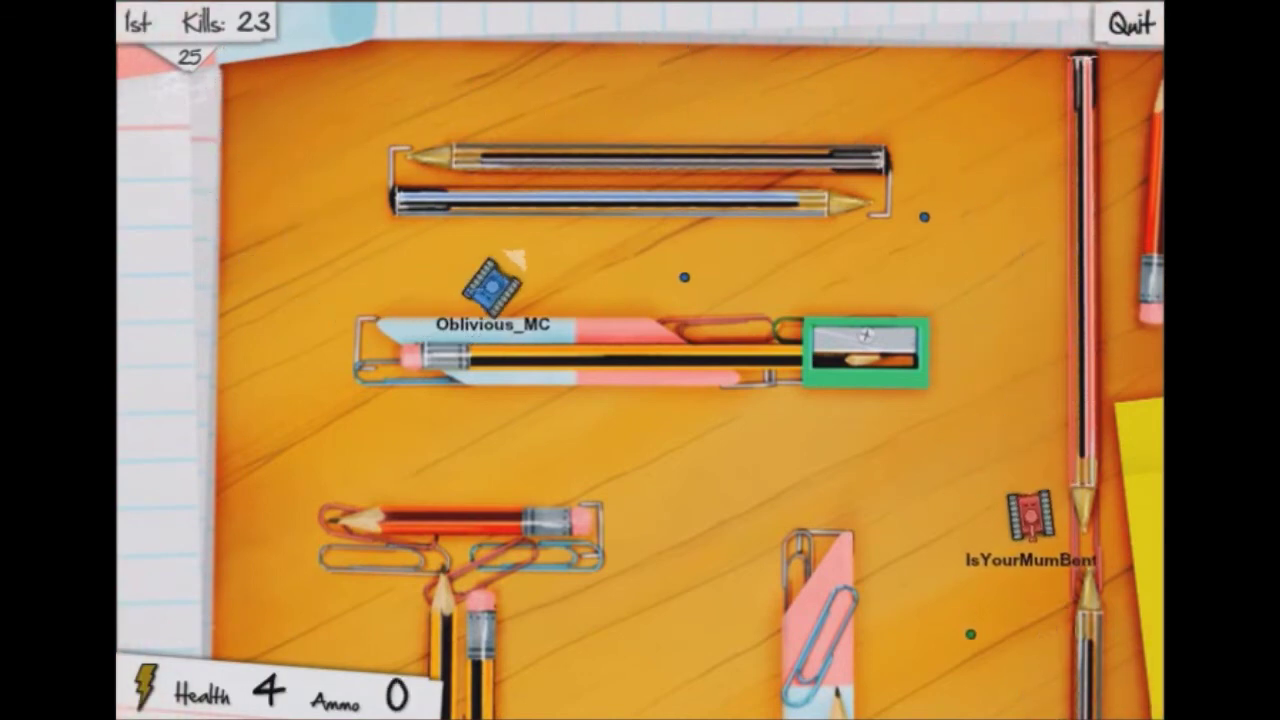
key("Left")
key("Up")
key("Down")
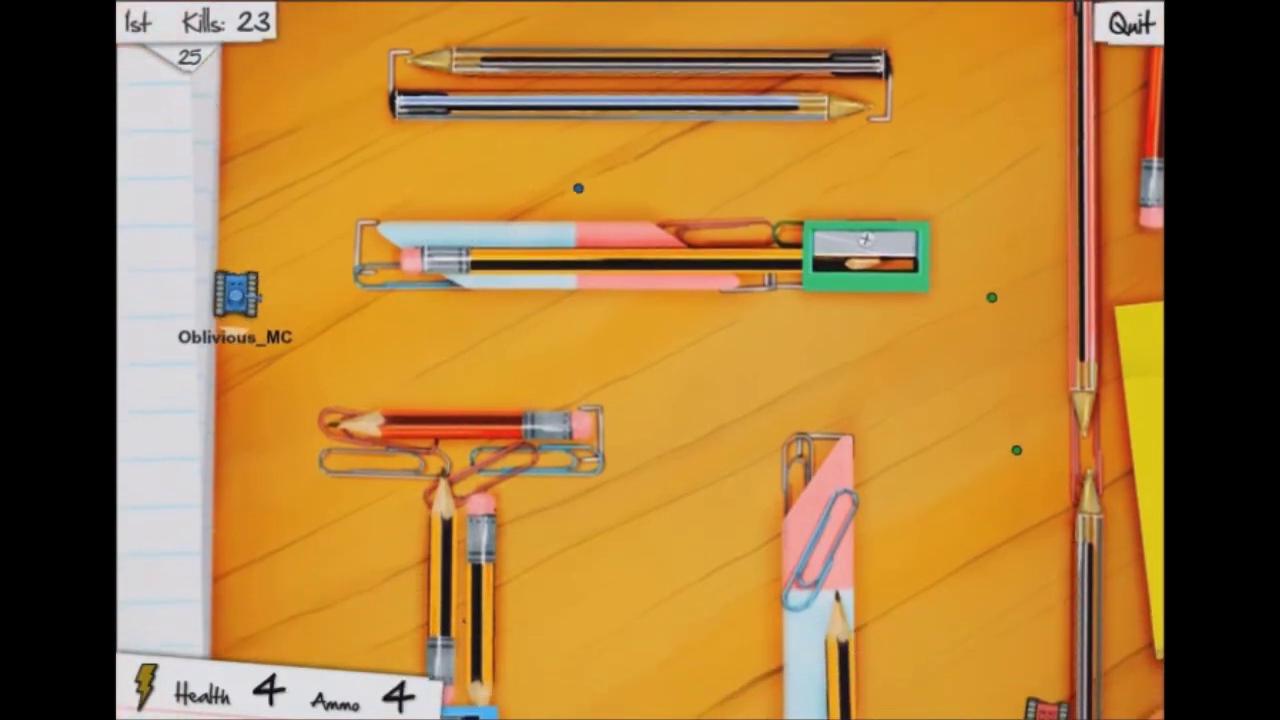
key("Right")
- Turn upward and fire up-left to destroy the red tank
key("Left")
key("Up")
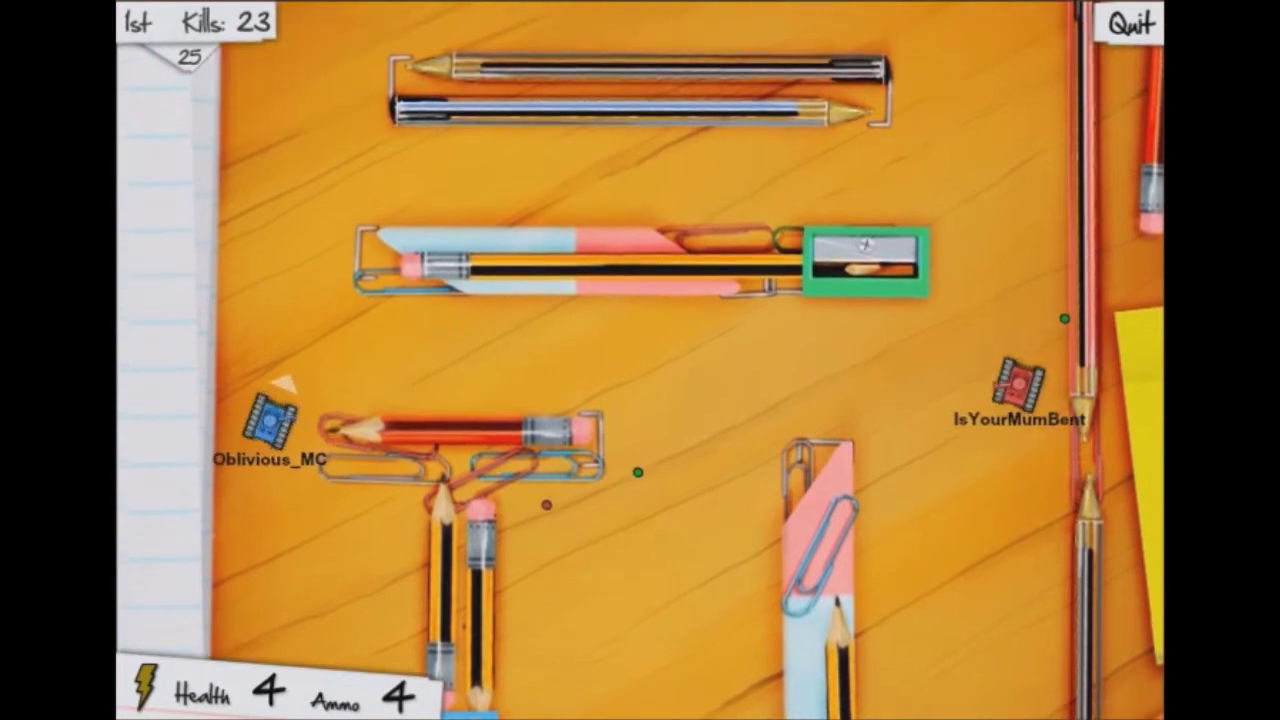
key("Down")
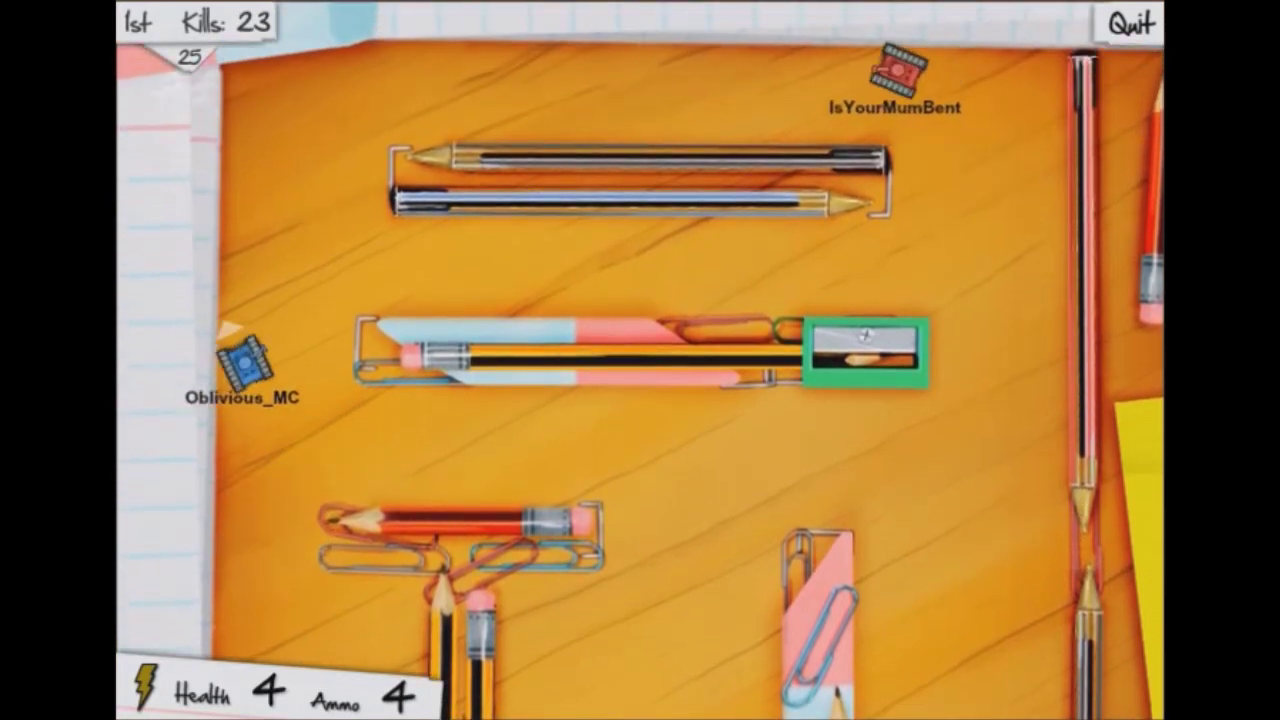
key("space")
key("space")
key("space")
key("space")
key("Down")
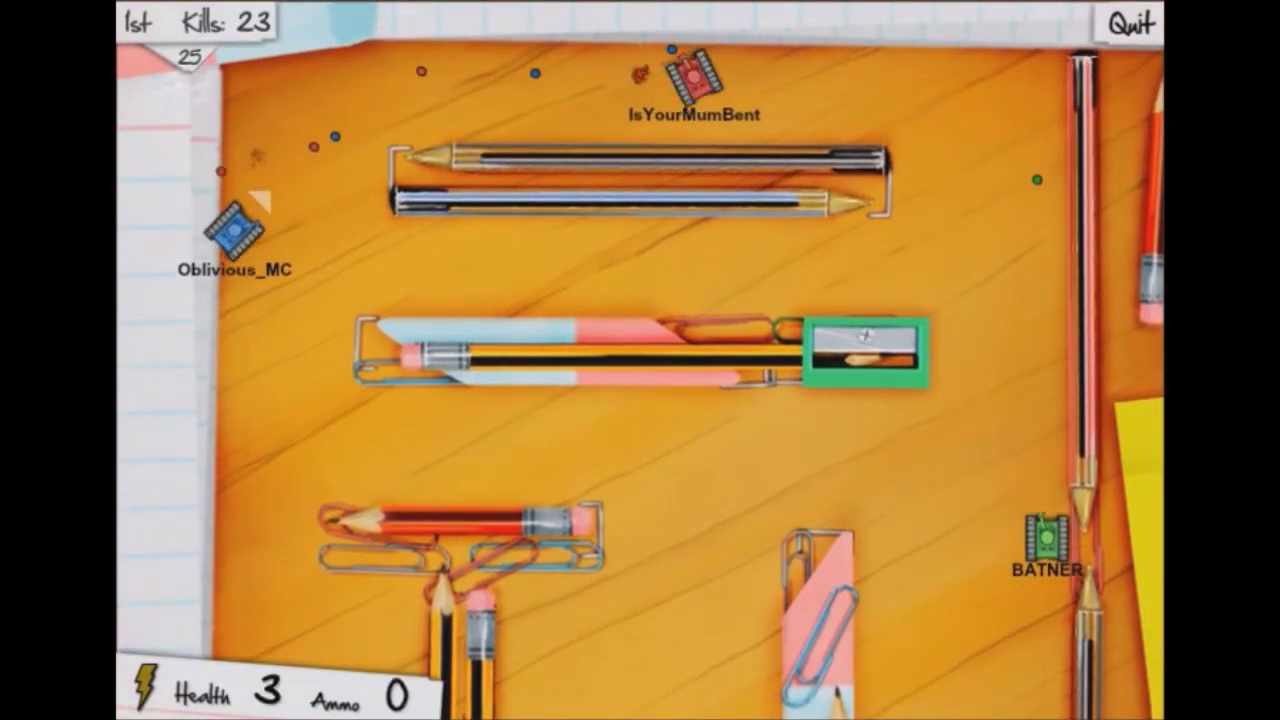
- Drive up beside the pens, back down-left firing twice, then advance on the enemy
key("Left")
key("Up")
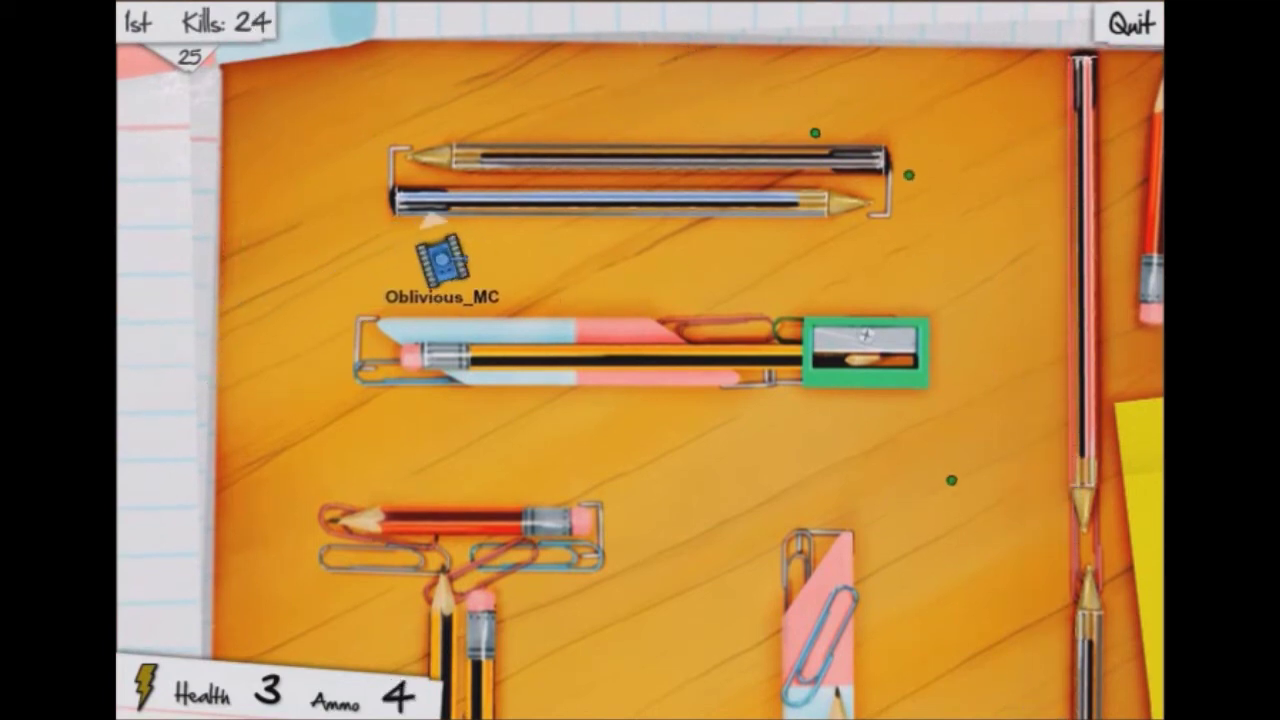
key("Down")
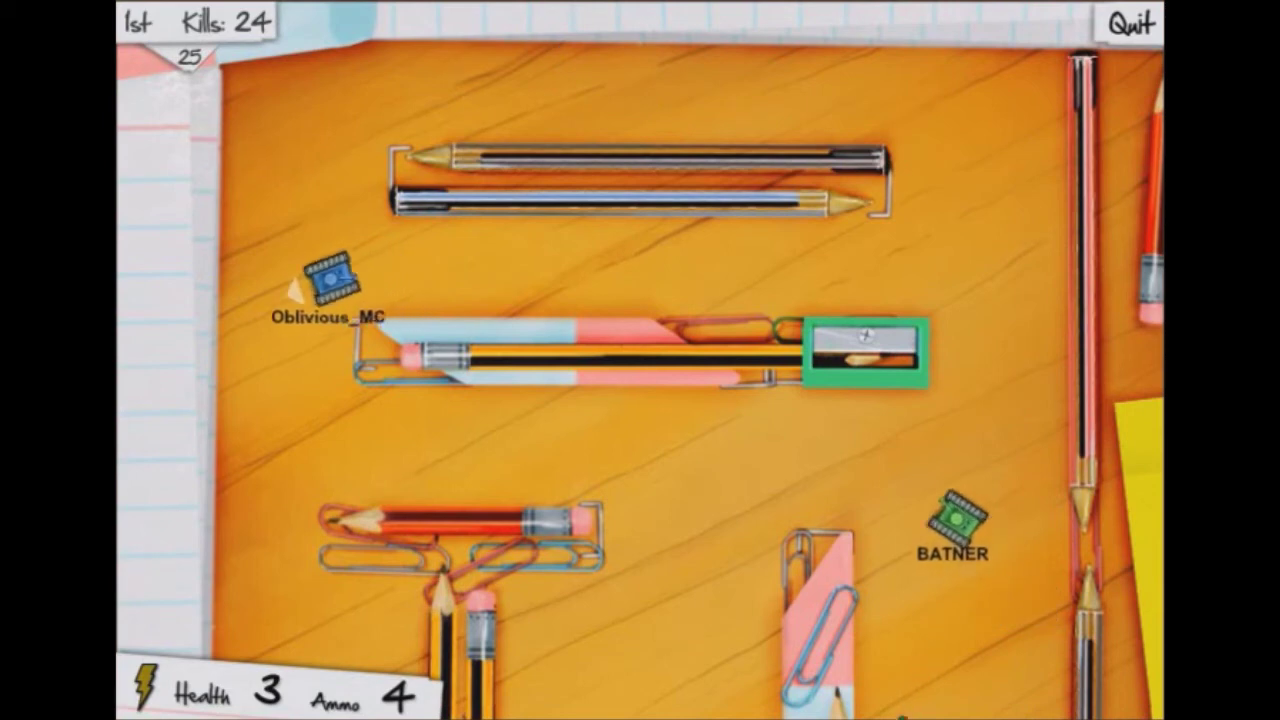
key("space")
key("space")
key("Up")
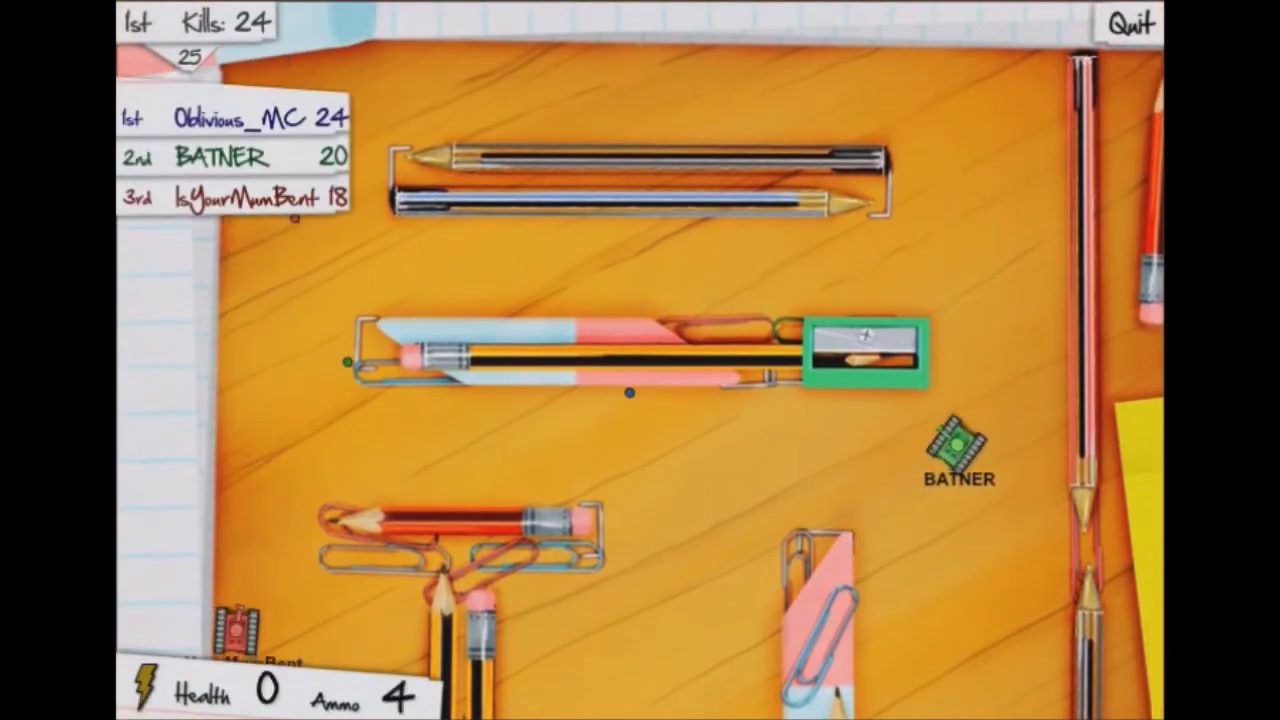
- Drive the respawned tank up and fire both shells to destroy BATNER for kill 25
key("Up")
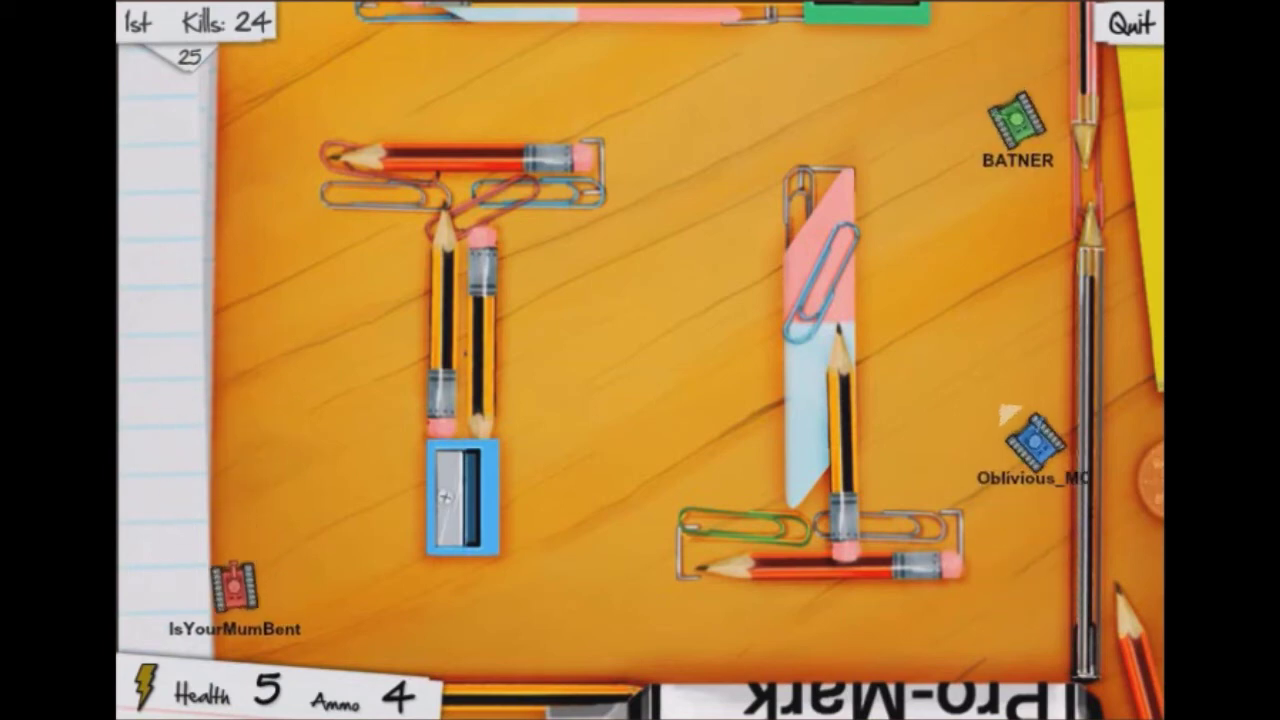
key("space")
key("space")
key("space")
key("space")
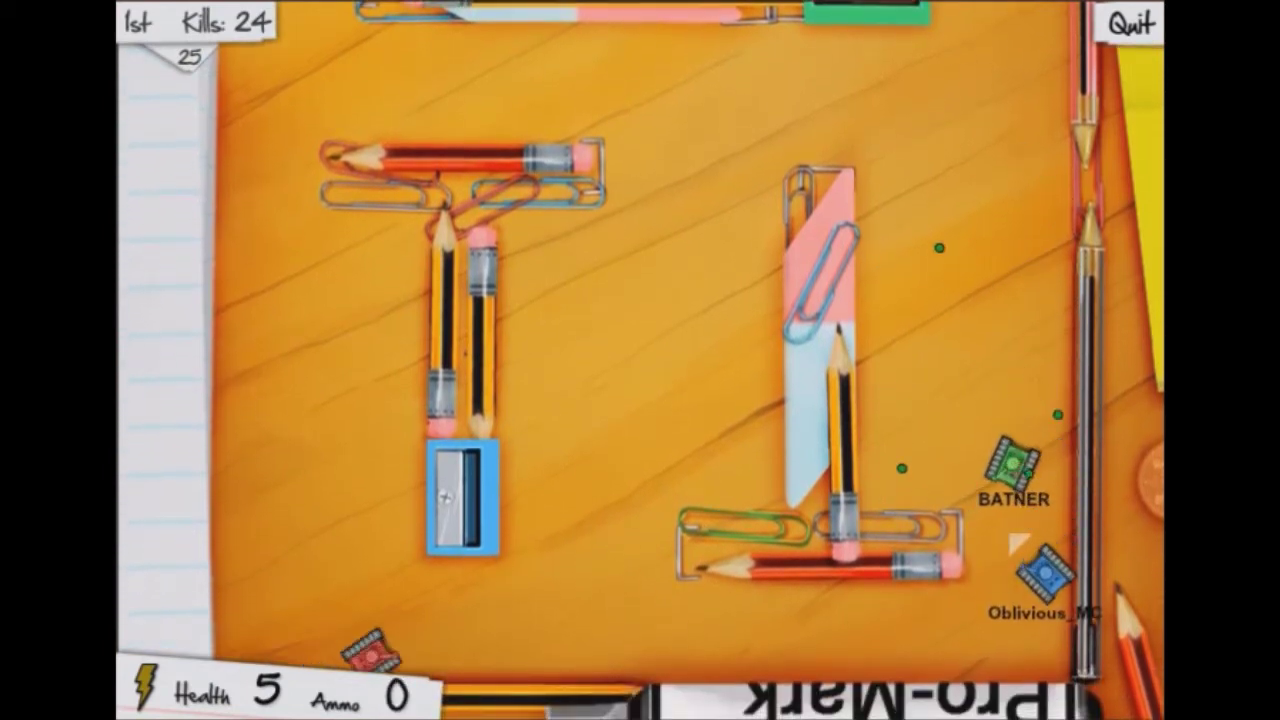
key("Up")
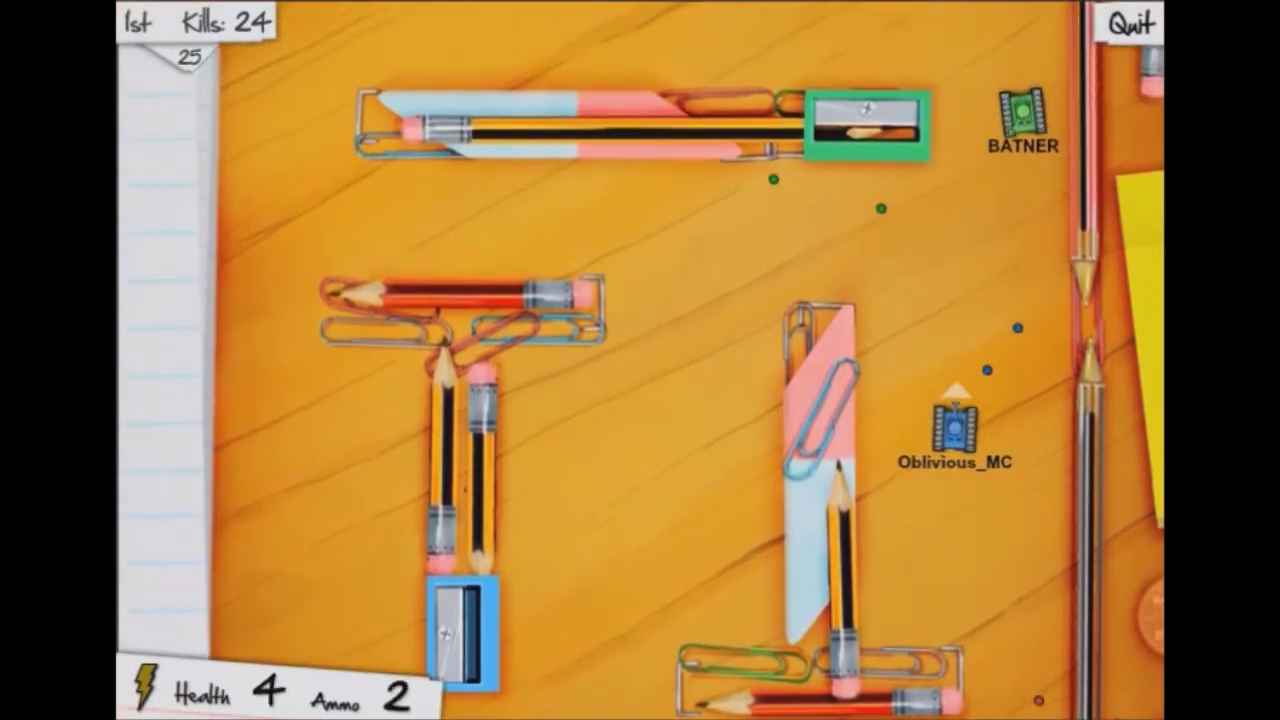
key("Up")
key("space")
key("space")
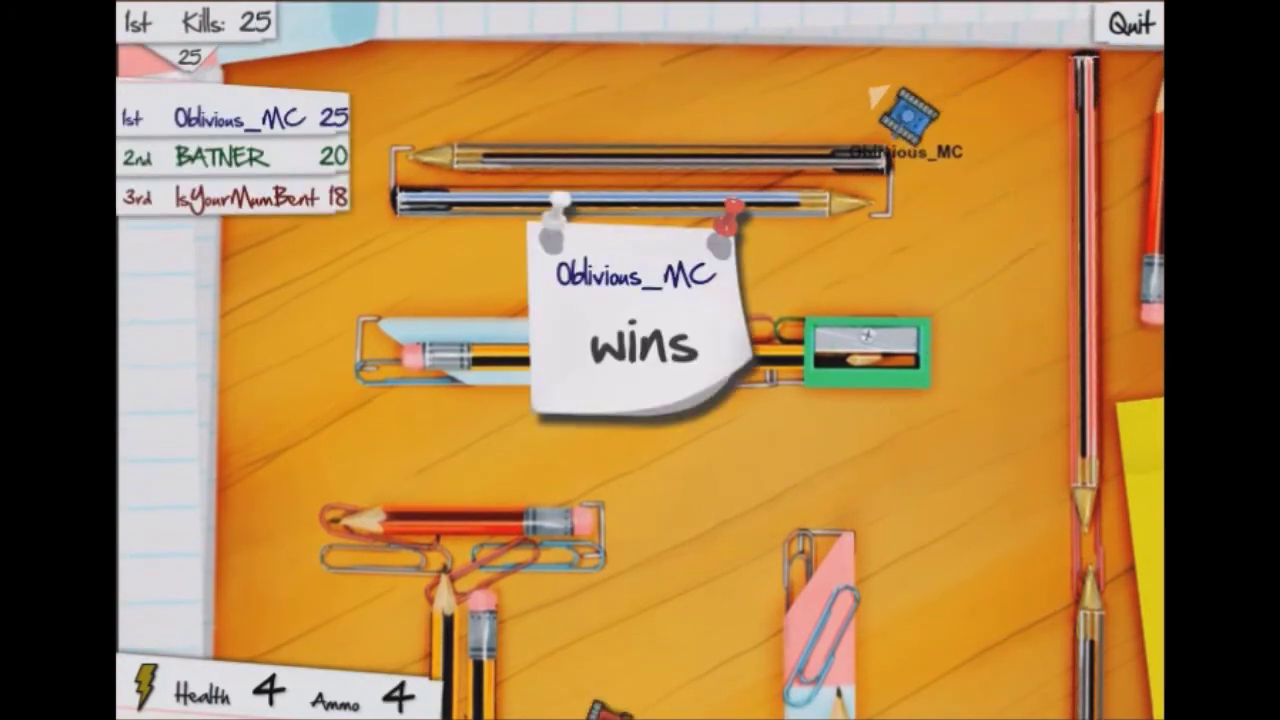
key("Left")
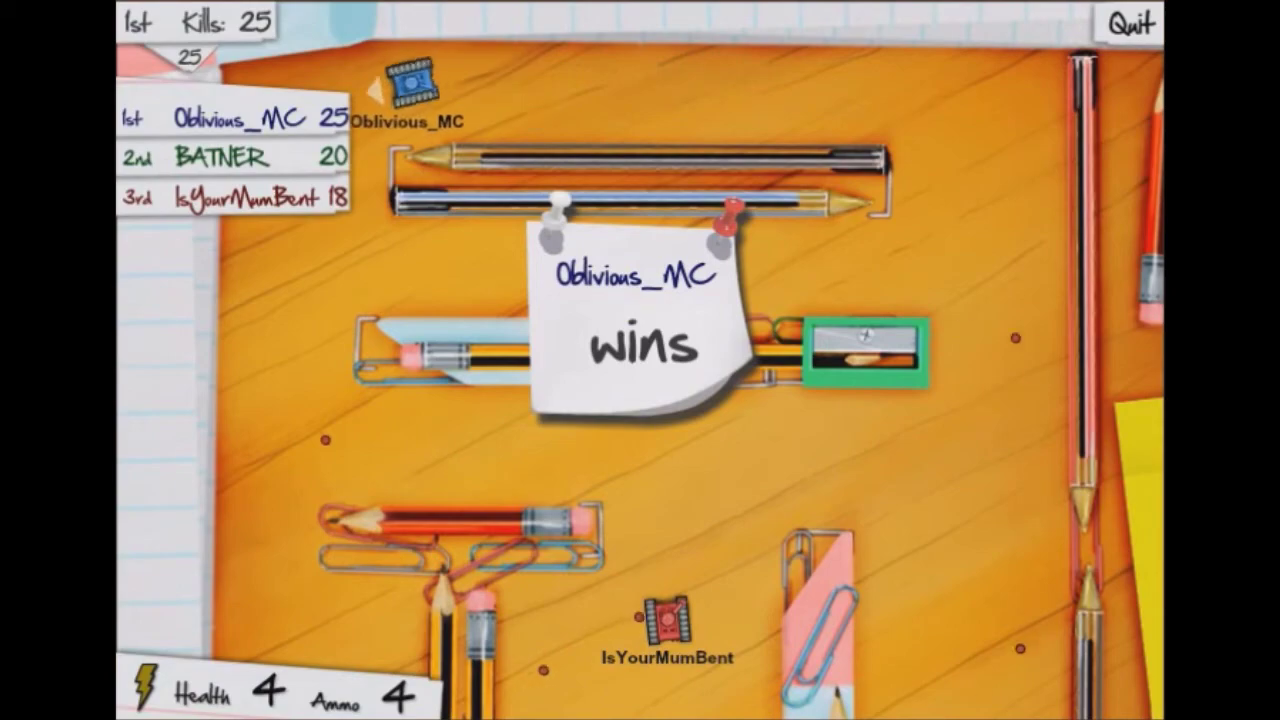